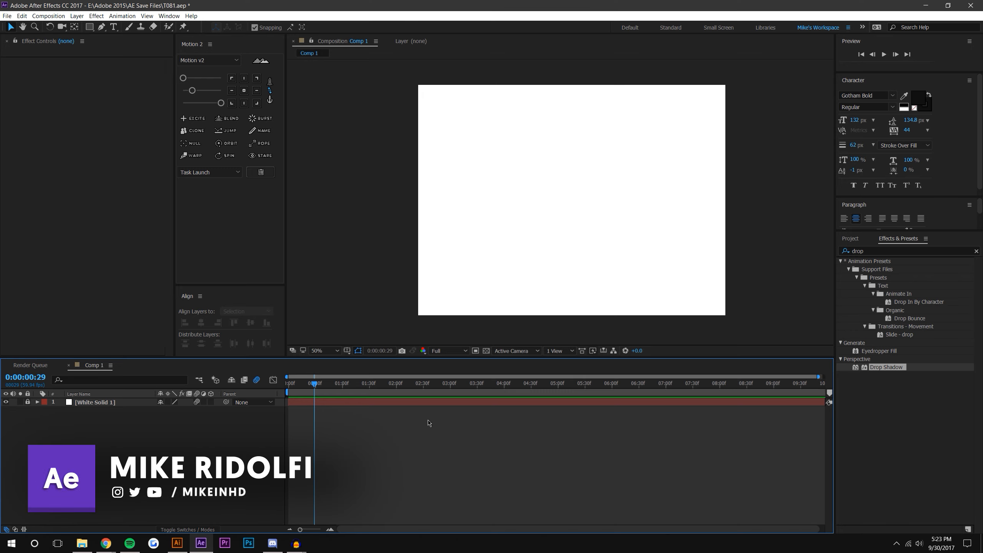
Place the Mouse Cursor v2a composition from the project at the centre of Comp 1.
left_click(850, 238)
left_click_drag(863, 231, 863, 253)
left_click(843, 465)
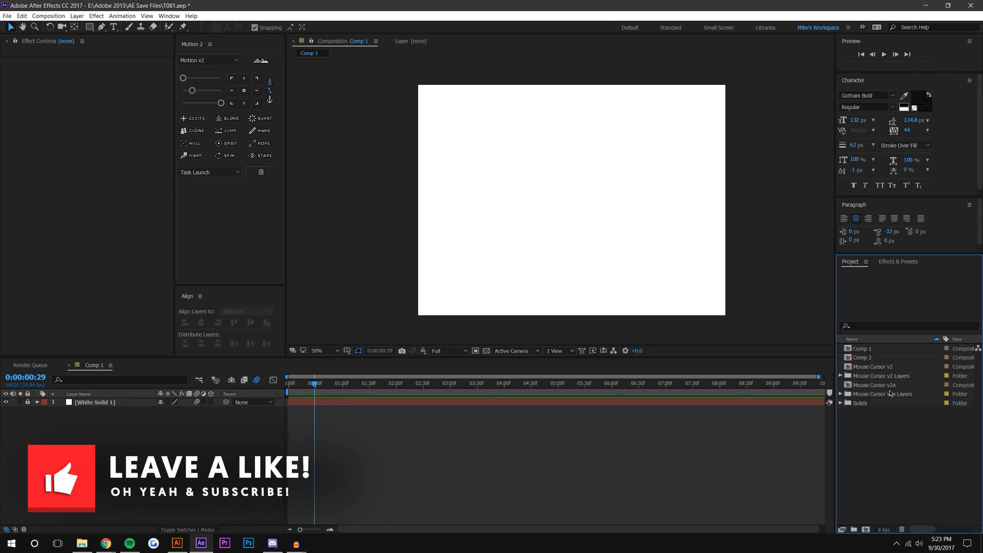
left_click(876, 385)
left_click_drag(873, 387, 571, 201)
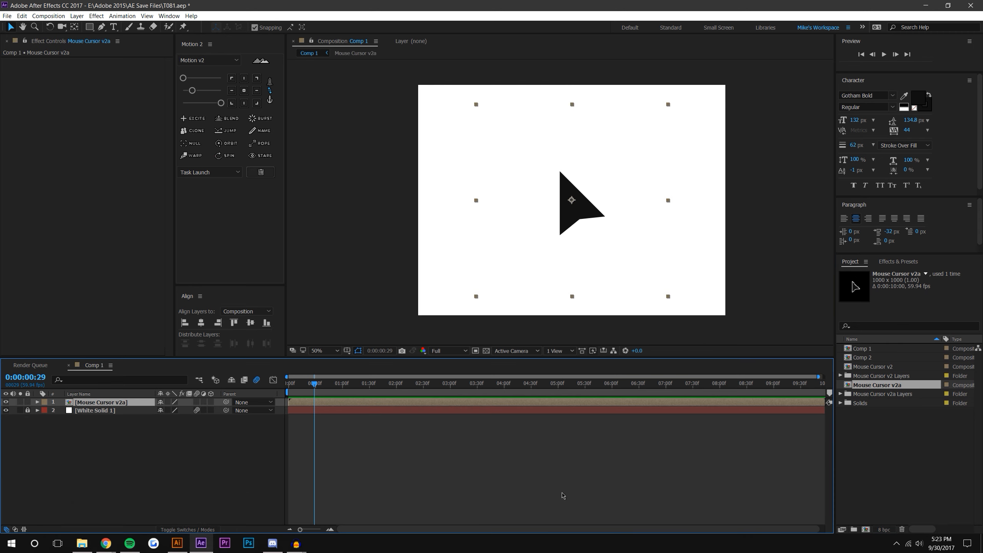
Turn on the transparency grid and inspect the cursor artwork with the white solid temporarily hidden.
left_click(487, 351)
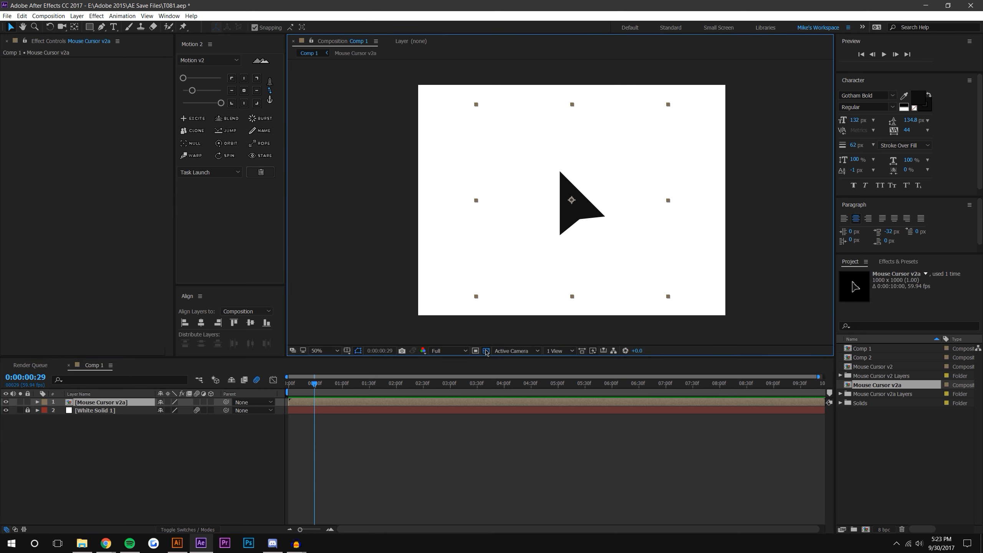
left_click(6, 410)
scroll(542, 184, "up", 5)
scroll(550, 124, "down", 3)
left_click(5, 411)
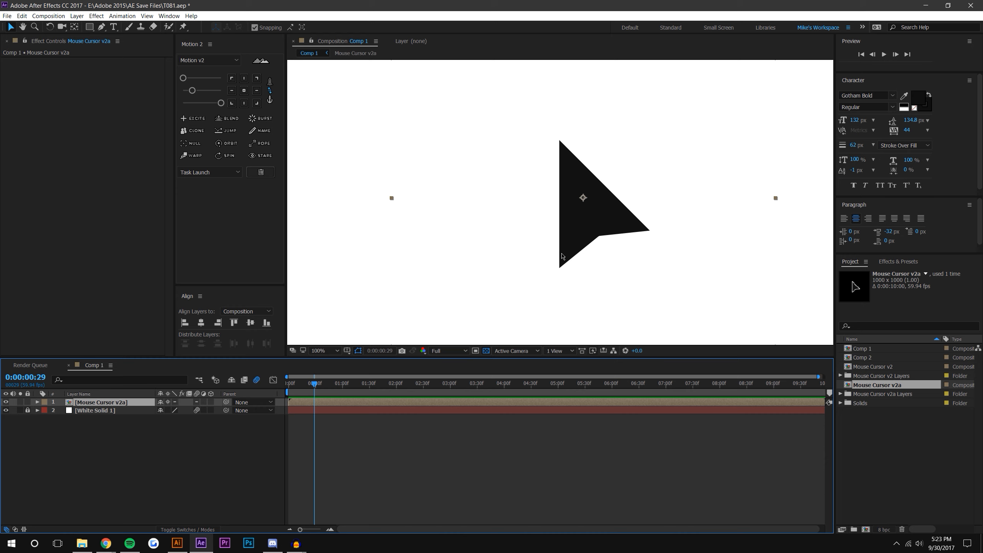
scroll(563, 256, "down", 2)
Set the Mouse Cursor v2a layer's scale to 10%.
key("s")
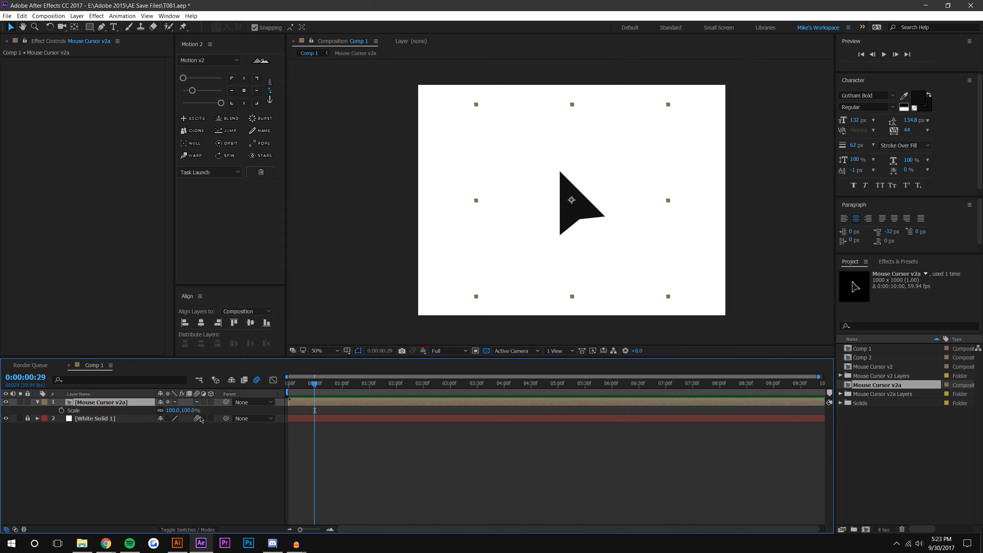
left_click_drag(176, 410, 156, 417)
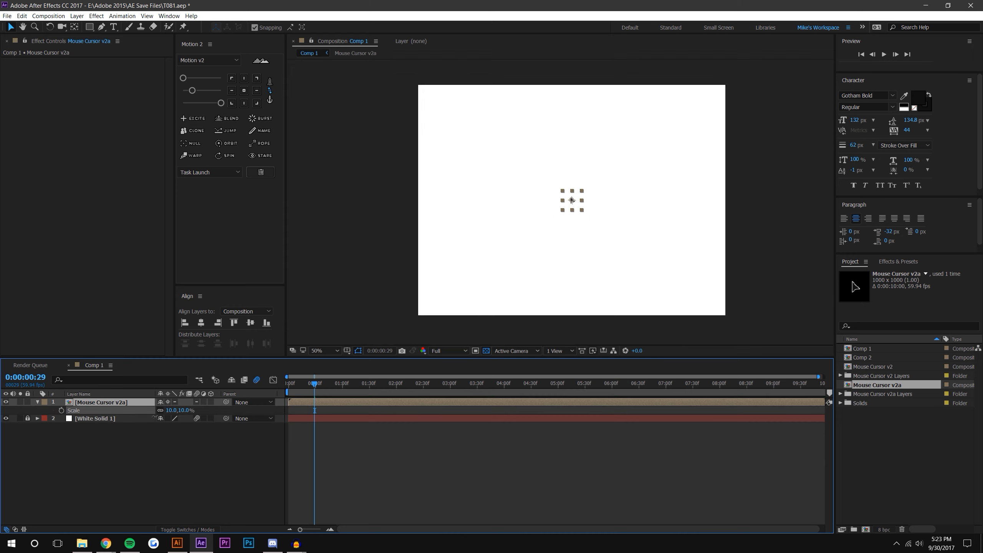
left_click(164, 449)
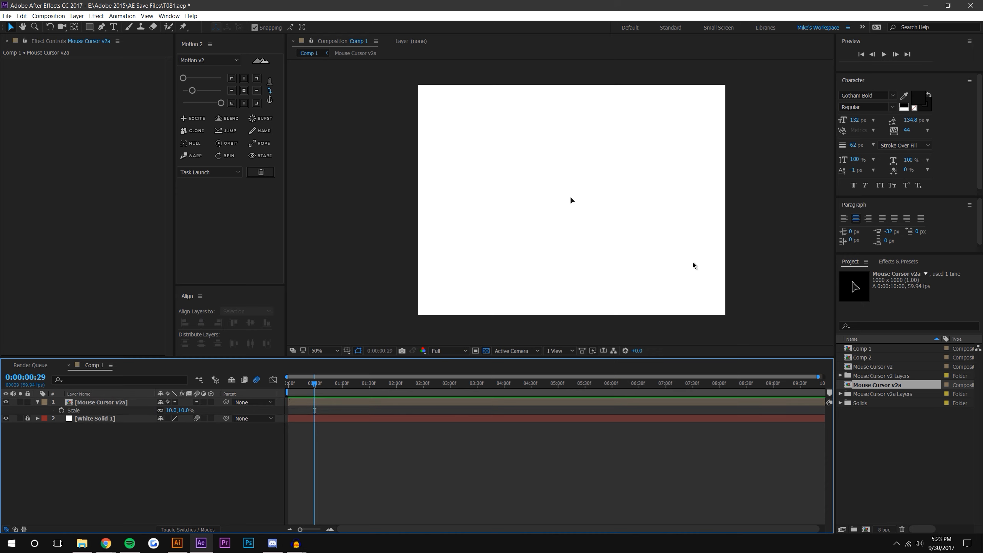
Apply the Drop Shadow effect to the mouse cursor layer.
scroll(622, 225, "up", 1)
scroll(622, 226, "down", 1)
left_click(335, 350)
left_click(333, 370)
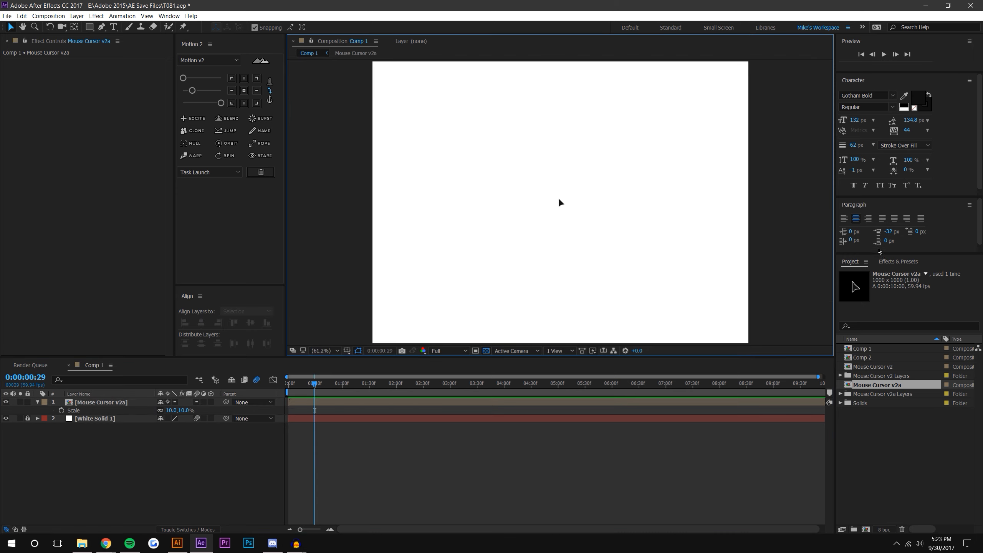
left_click(888, 262)
left_click(878, 273)
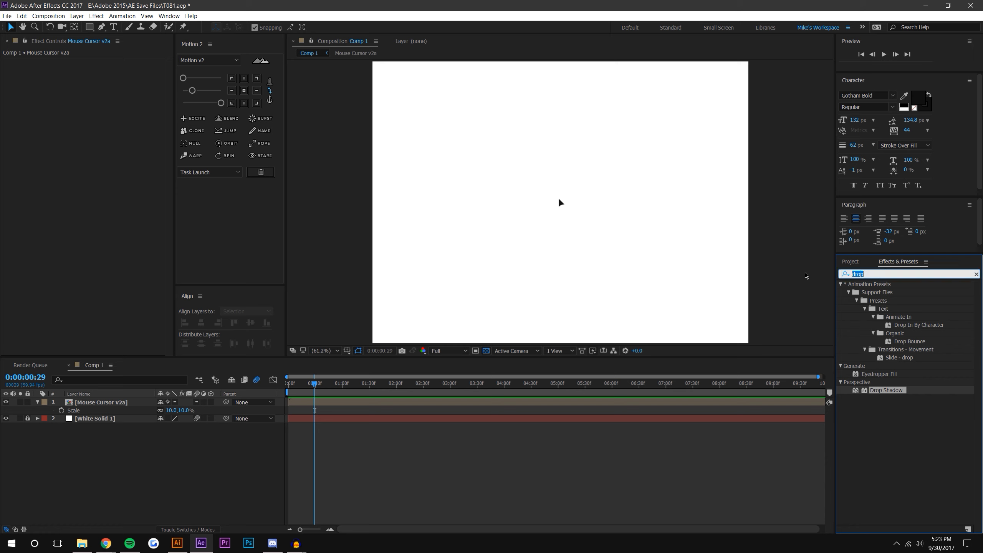
left_click_drag(887, 390, 565, 207)
scroll(563, 203, "up", 6)
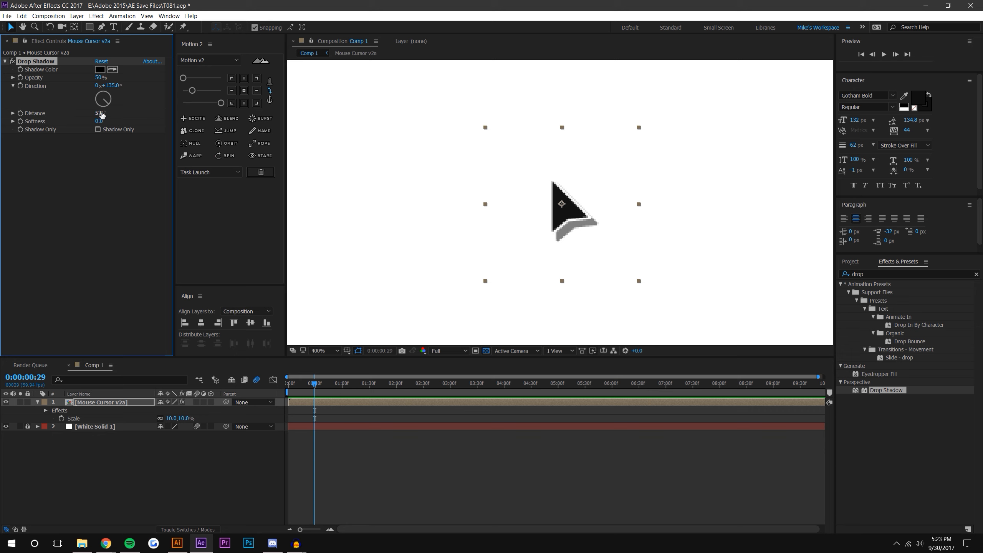
Set the cursor's drop shadow distance to 2.7 and its softness to 10.
left_click_drag(99, 113, 105, 123)
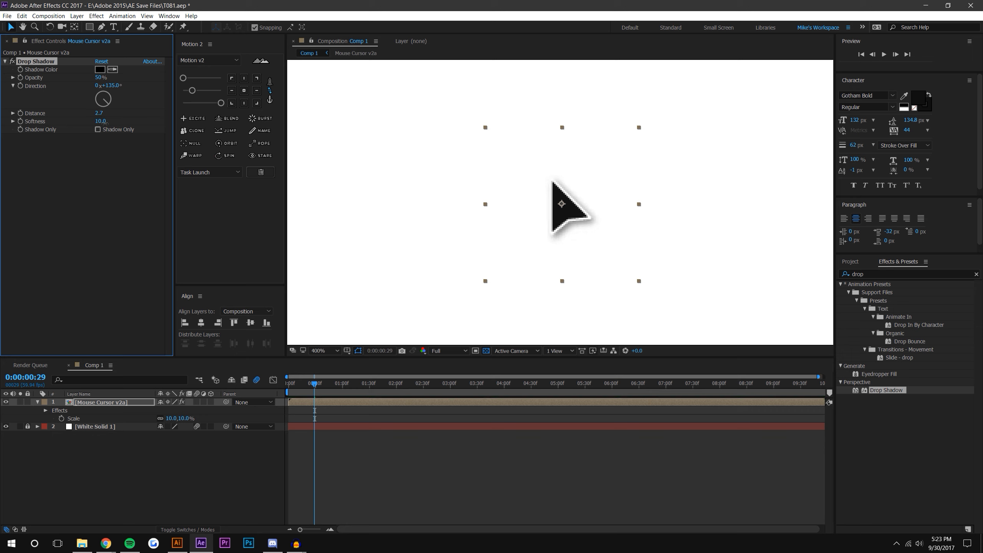
scroll(737, 174, "down", 3)
left_click(743, 209)
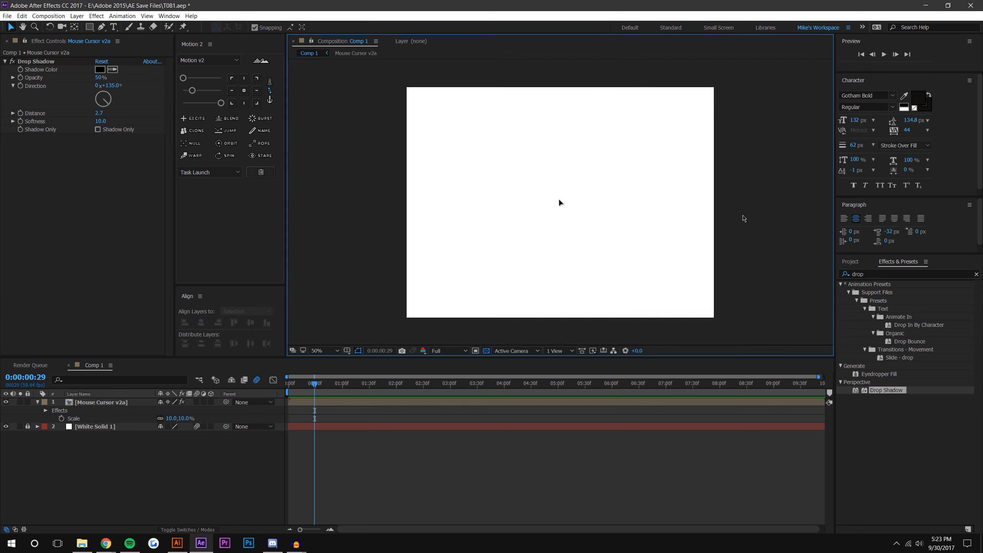
Enlarge the composition viewer and add a text layer reading "B" in the canvas's upper-left area.
left_click(324, 351)
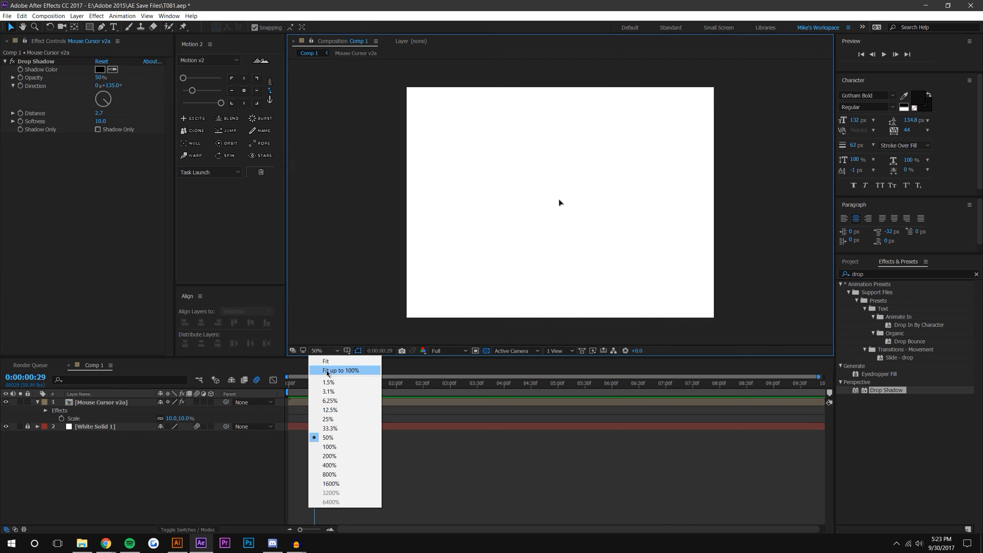
left_click(327, 372)
left_click_drag(351, 357, 350, 386)
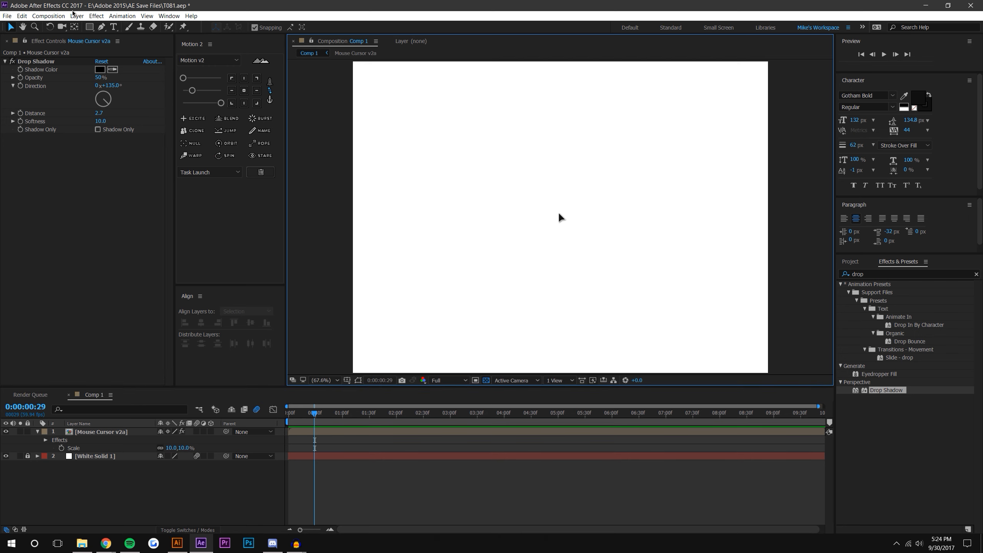
left_click(113, 27)
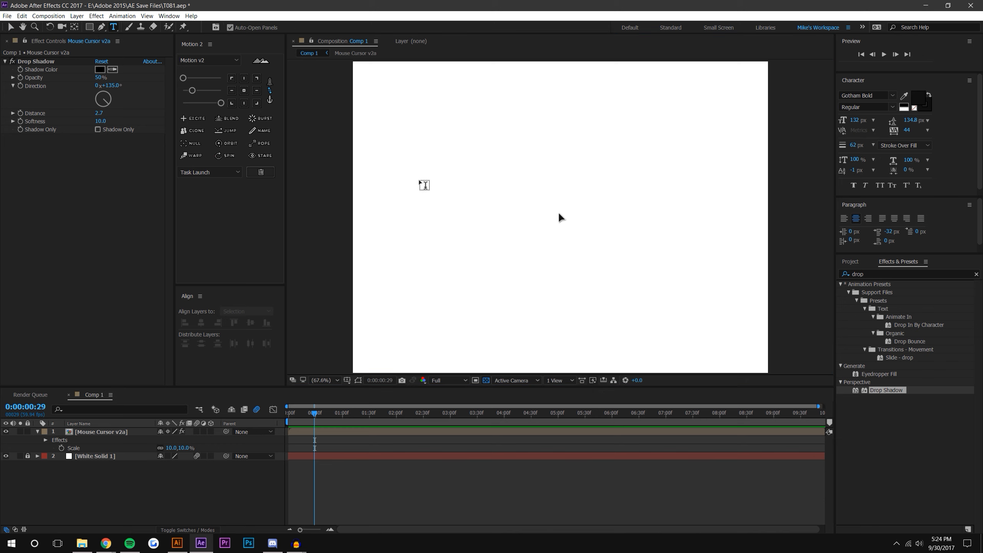
left_click(422, 183)
type("B")
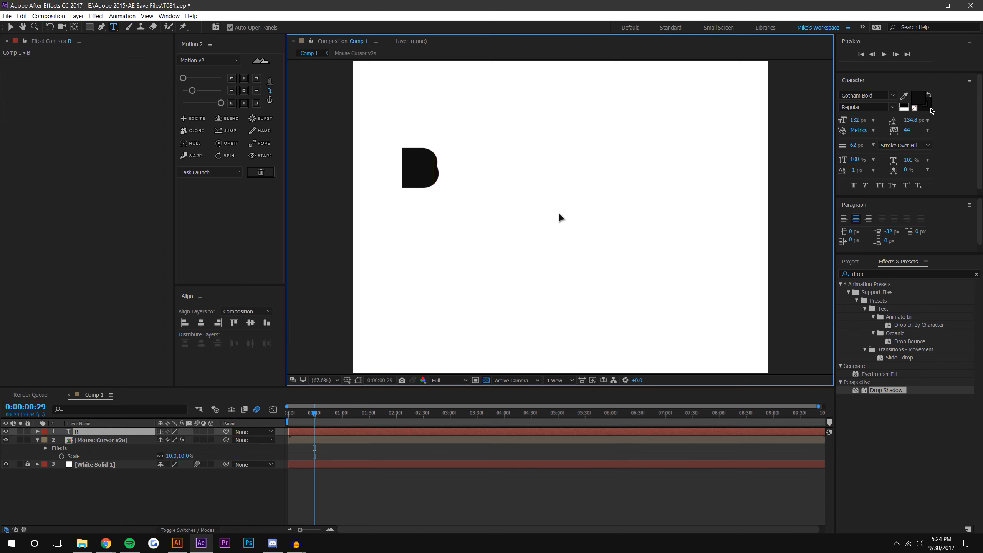
Remove the stroke from the B text, leaving only its black fill.
left_click(929, 99)
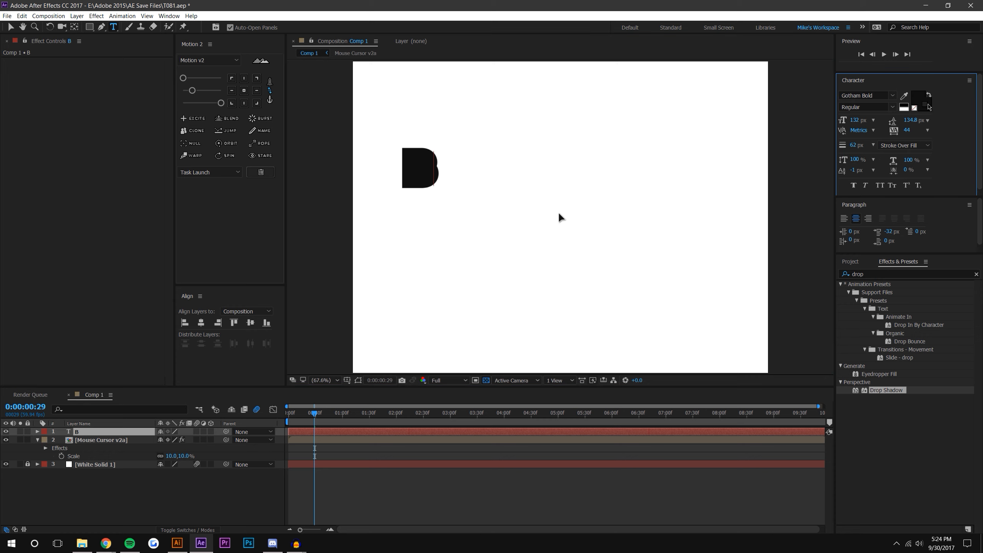
left_click(914, 108)
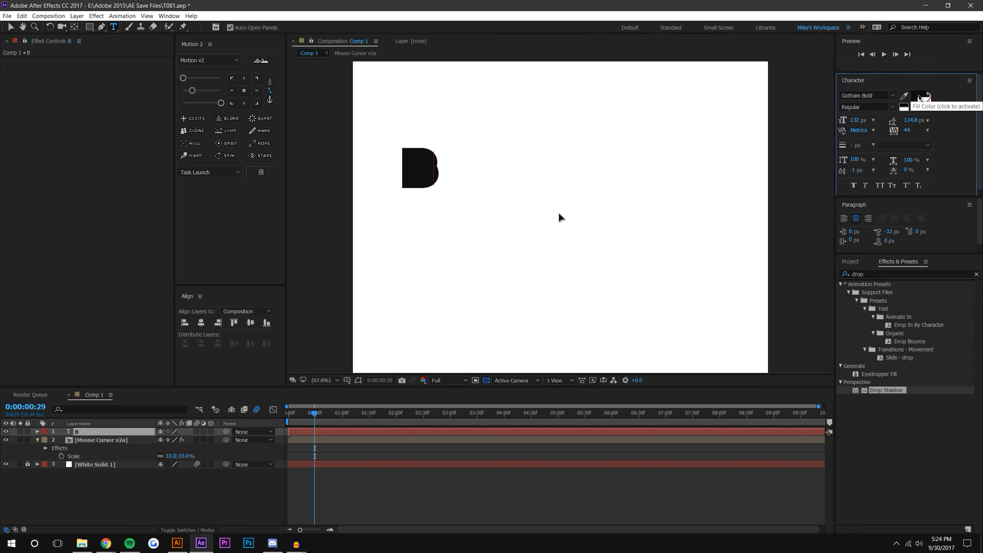
left_click(927, 109)
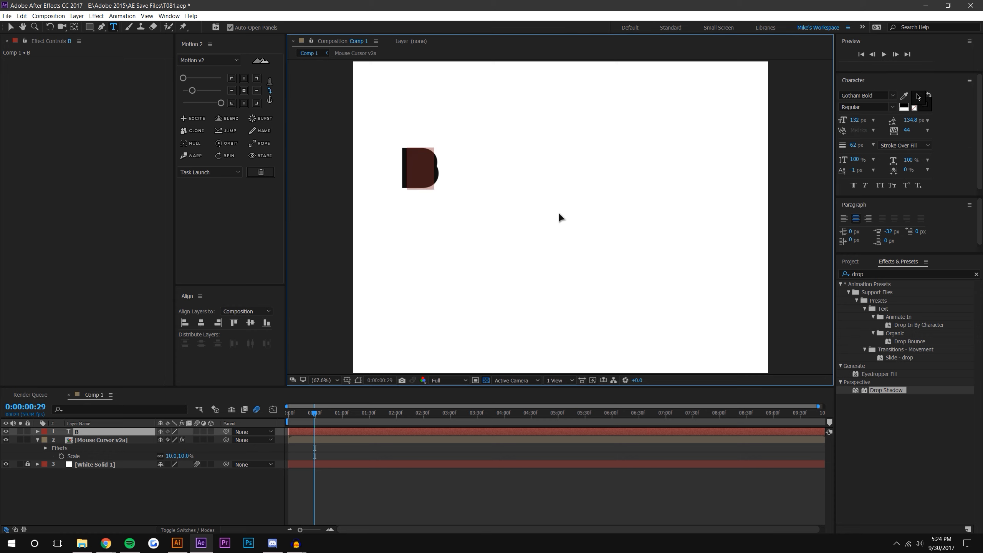
left_click(914, 108)
left_click(929, 94)
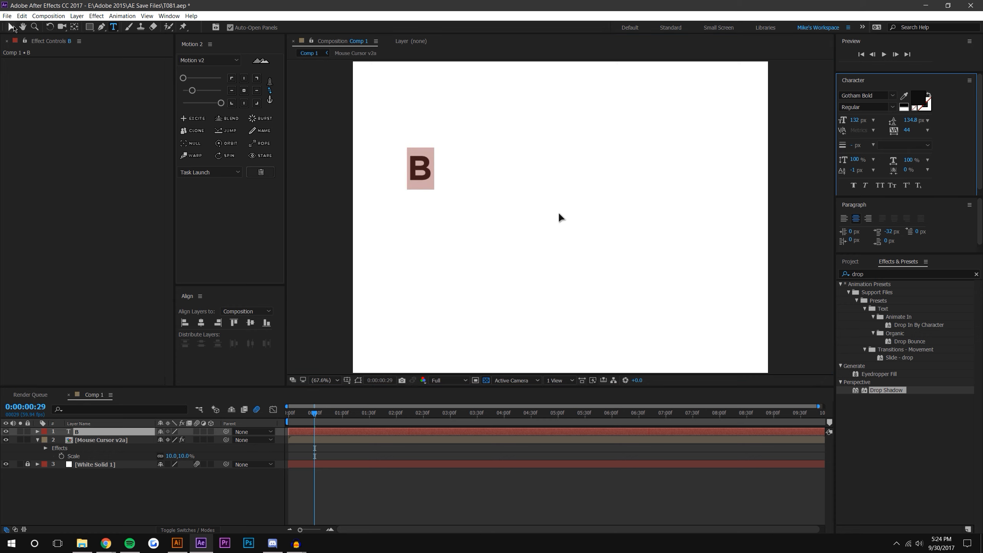
Centre the anchor point of the B text layer on the letter.
left_click(11, 27)
left_click(428, 344)
left_click(417, 178)
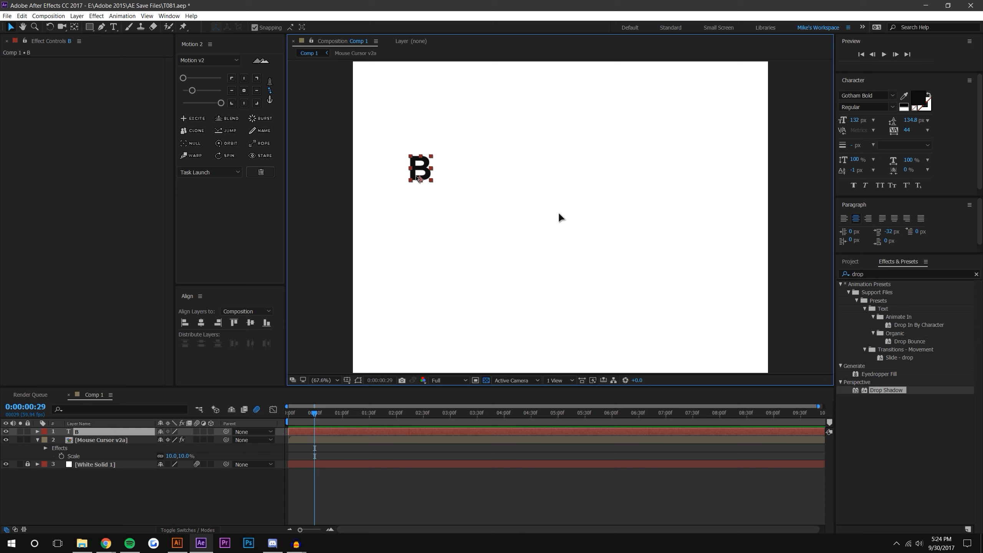
left_click(243, 90)
Move the mouse cursor to the canvas's upper-right area and place the B at the composition's centre.
left_click_drag(421, 168, 479, 254)
left_click_drag(561, 217, 699, 130)
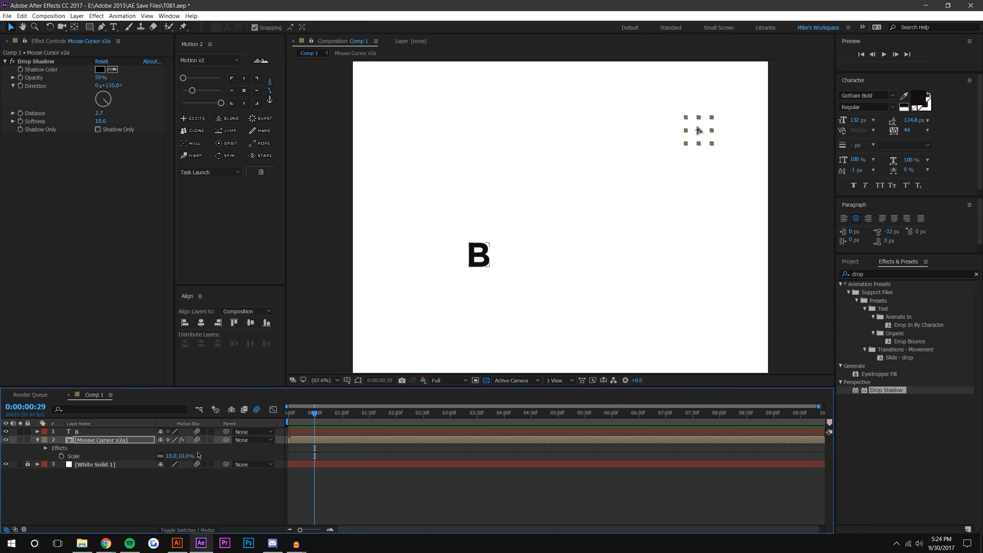
left_click(480, 255)
left_click_drag(480, 255, 561, 217)
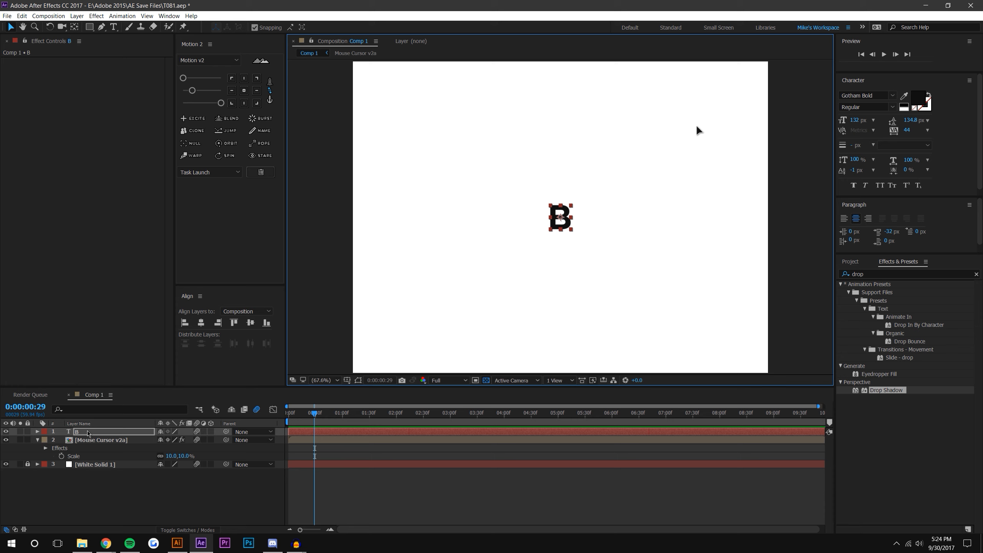
Duplicate the B text layer twice and change the topmost copy's letter to "I".
key("ctrl+d")
key("ctrl+d")
key("period")
key("period")
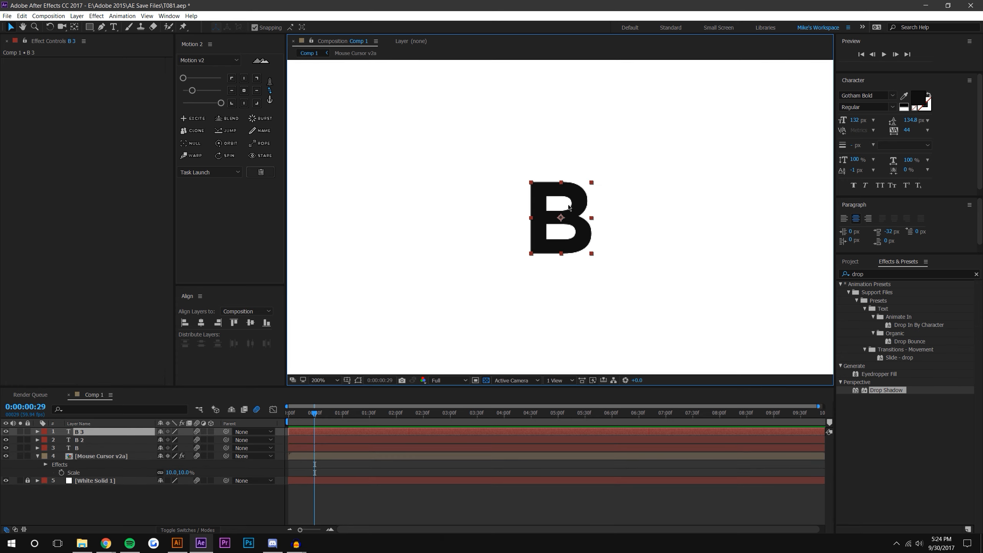
double_click(555, 205)
type("I")
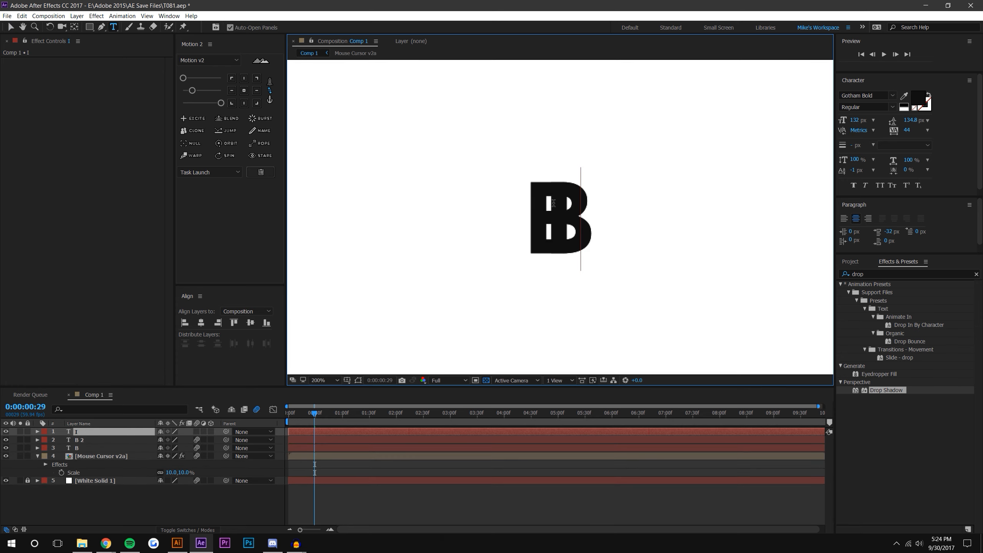
Change the letter of the second B copy to "U".
left_click(110, 440)
left_click(566, 220)
left_click_drag(593, 205, 500, 212)
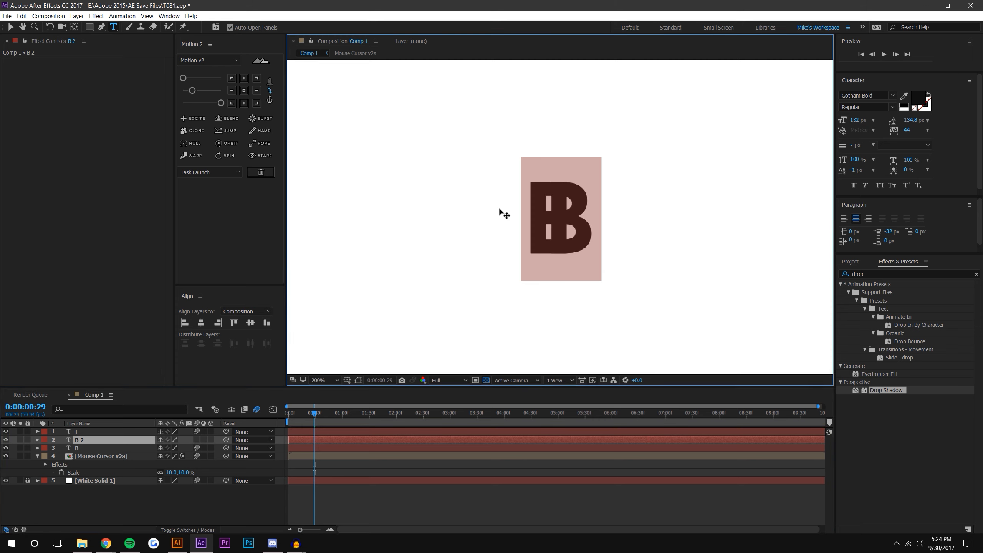
type("U")
Bring the B text layer to the top of the layer stack.
left_click(80, 440)
left_click(79, 432)
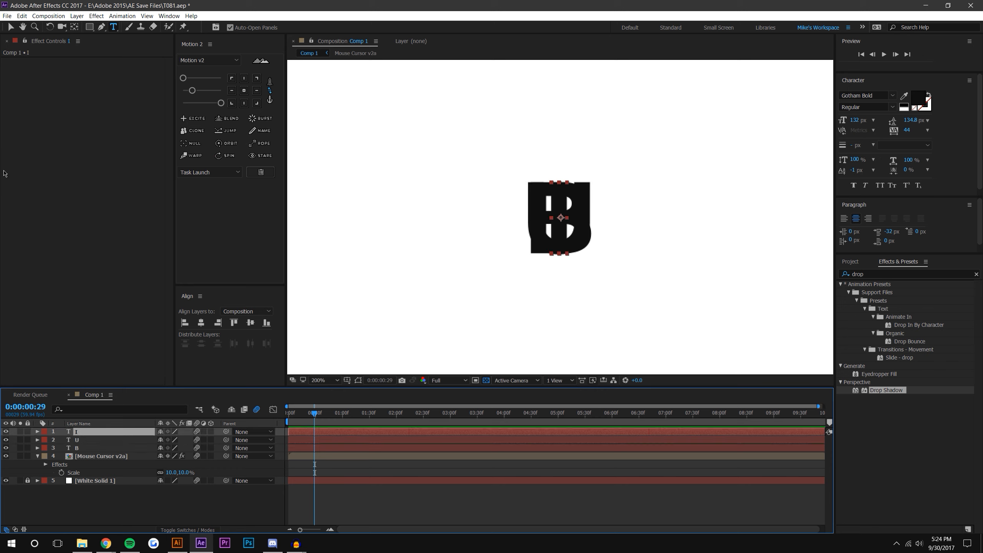
left_click(10, 27)
left_click(77, 448)
key("ctrl+shift+bracketright")
Spread the stacked letters into a horizontal row reading B, I, U, with the U right of the canvas's centre.
left_click_drag(564, 216, 445, 217)
left_click(558, 217)
left_click_drag(555, 218, 628, 217)
left_click(560, 217)
Display the proportional grid over the composition.
left_click(348, 381)
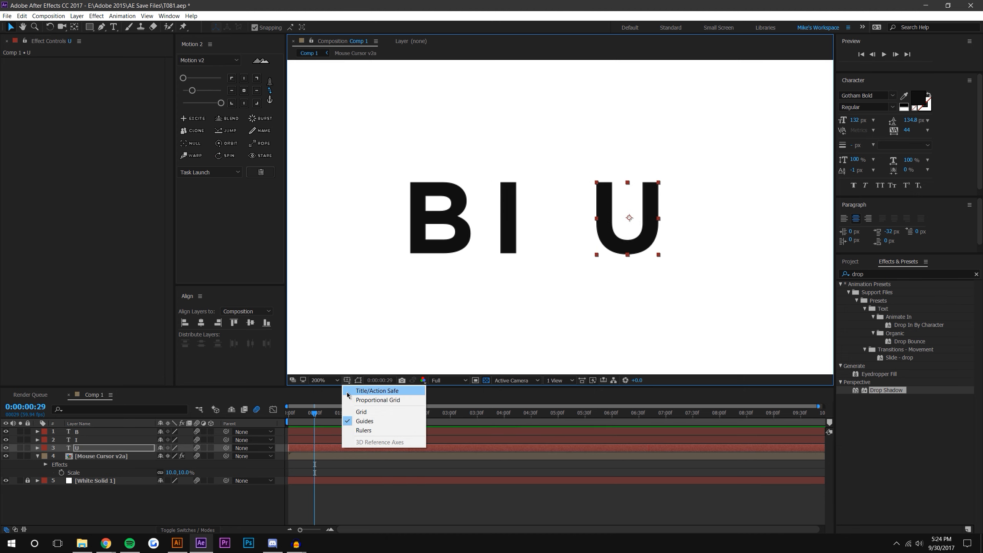
left_click(374, 405)
key("comma")
key("comma")
key("period")
key("period")
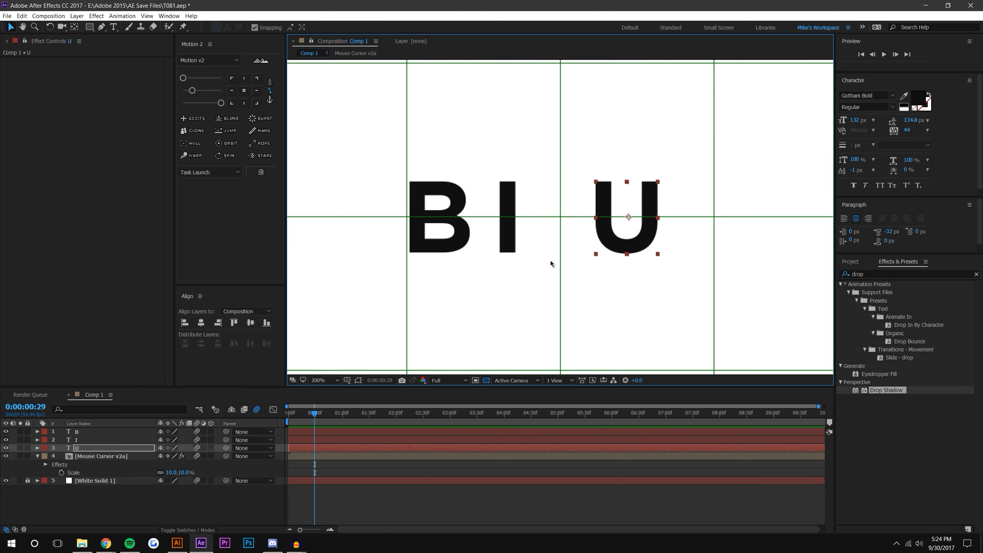
Move the U onto the vertical grid line to its right and the I closer to the central grid line.
left_click_drag(631, 220, 715, 230)
left_click(505, 223)
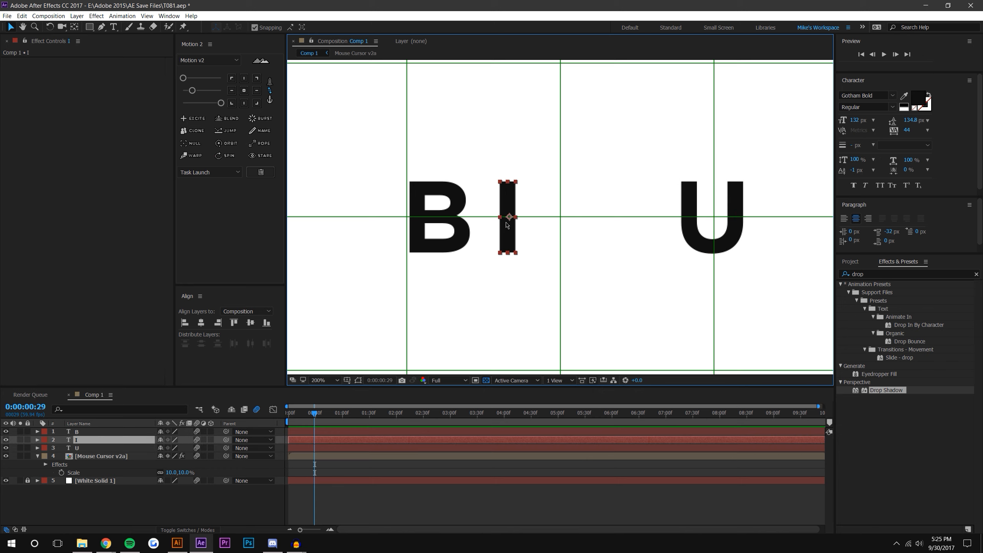
left_click_drag(518, 218, 553, 219)
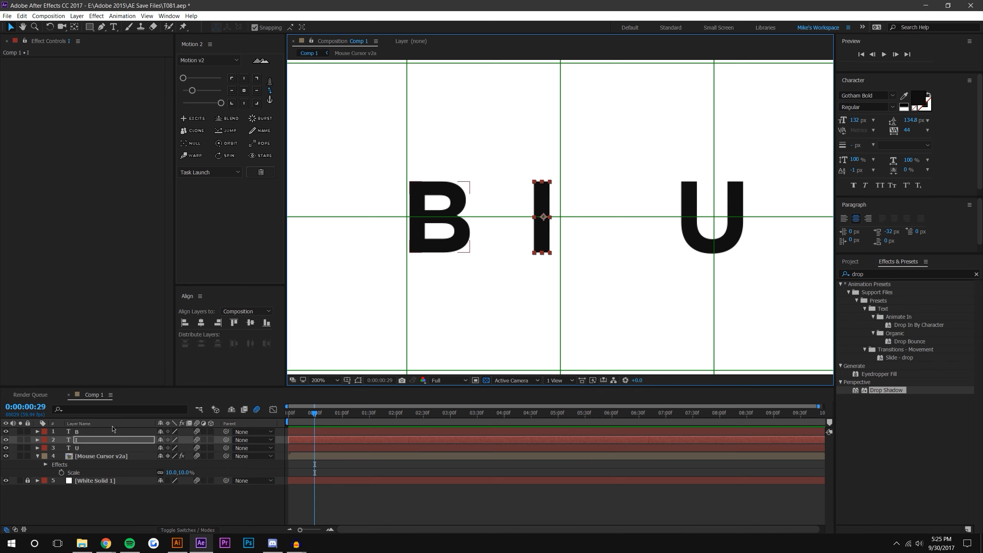
Centre the anchor points of the B, I and U layers on their letters.
left_click(92, 433)
left_click(88, 448, "shift")
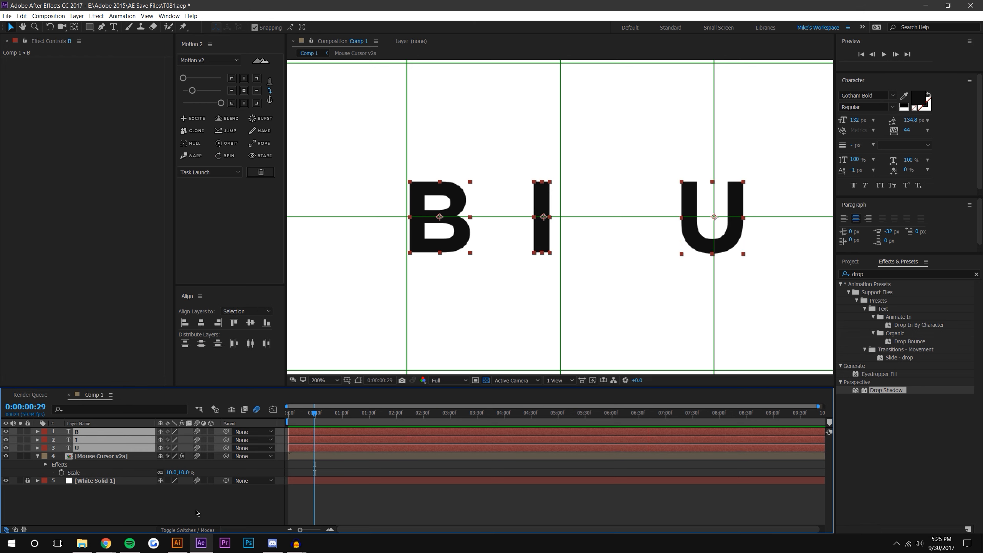
left_click(244, 90)
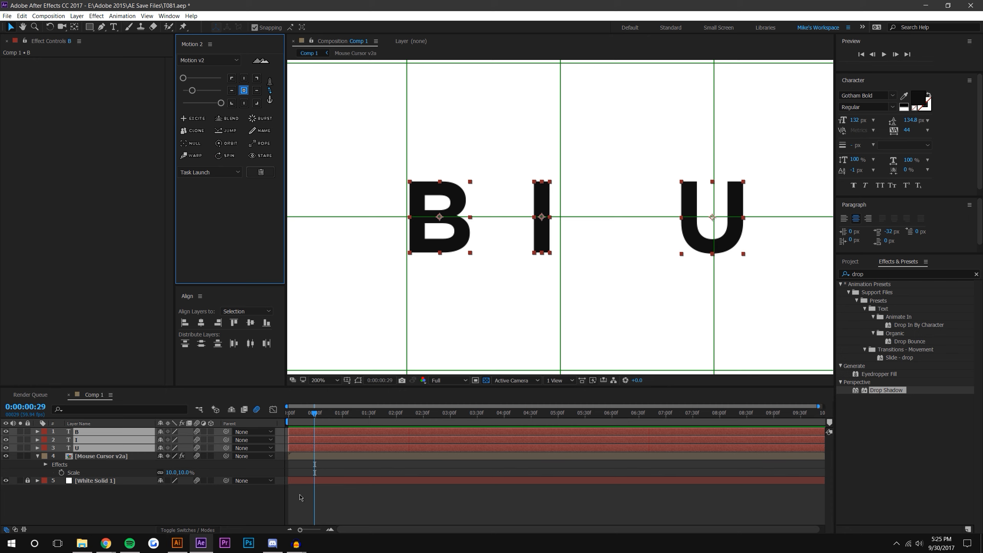
Try to shift the I's anchor point toward the central vertical grid line and undo the move.
left_click(265, 504)
key("y")
left_click(543, 216)
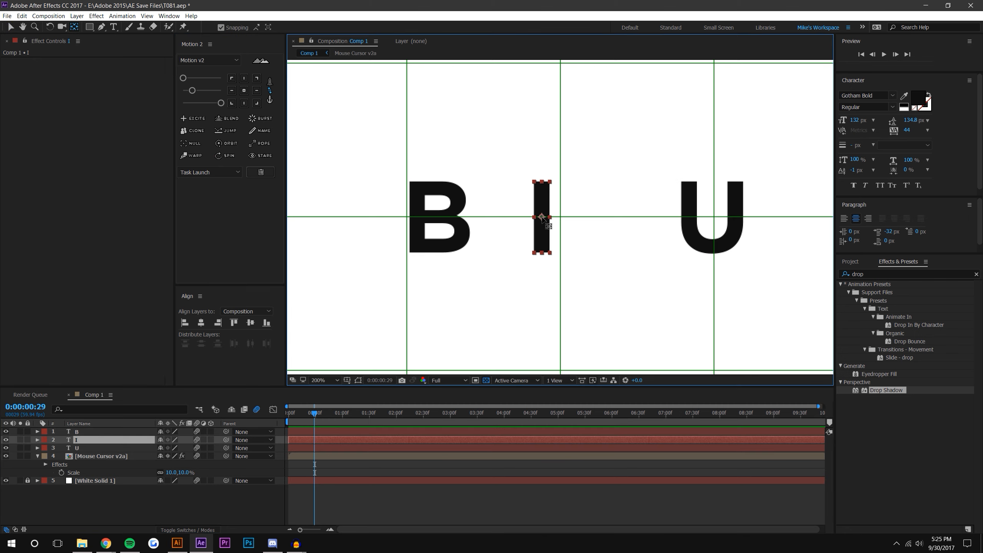
mouse_move(542, 216)
left_mouse_down()
mouse_move(569, 203)
mouse_move(559, 212)
left_mouse_up()
key("ctrl+z")
Move the I so its anchor point sits on the grid's central intersection.
left_click(12, 27)
left_click(517, 246)
left_click(549, 217)
left_click_drag(542, 217, 560, 217)
Move the U so its anchor point sits on the grid intersection at its centre.
left_click(721, 226)
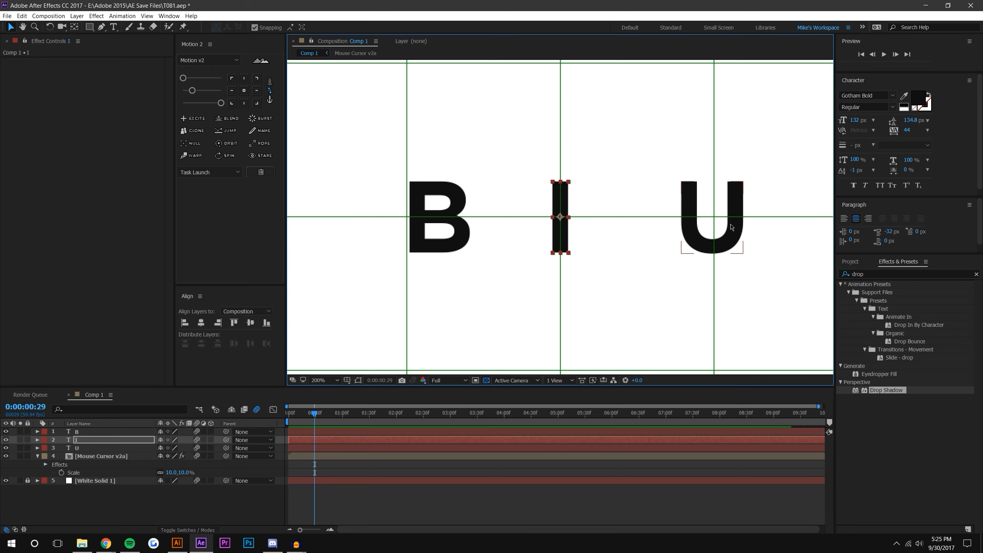
scroll(746, 218, "up", 3)
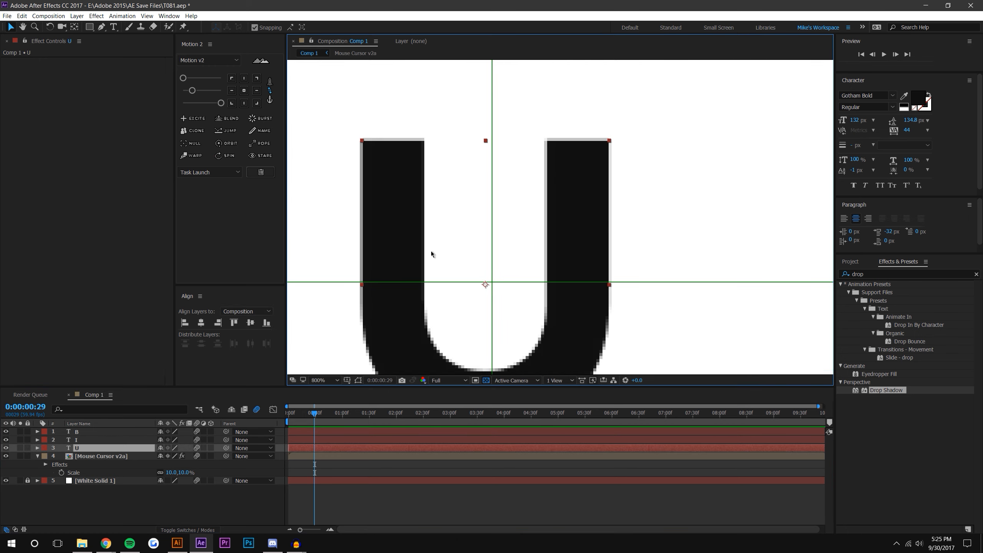
left_click_drag(484, 285, 803, 285)
scroll(494, 284, "down", 1)
left_click_drag(634, 246, 826, 233)
Move the B so its anchor point sits exactly on the nearest grid intersection, level with the other letters.
left_click(504, 257)
left_click_drag(502, 250, 918, 204)
scroll(440, 251, "up", 2)
left_click_drag(521, 305, 498, 305)
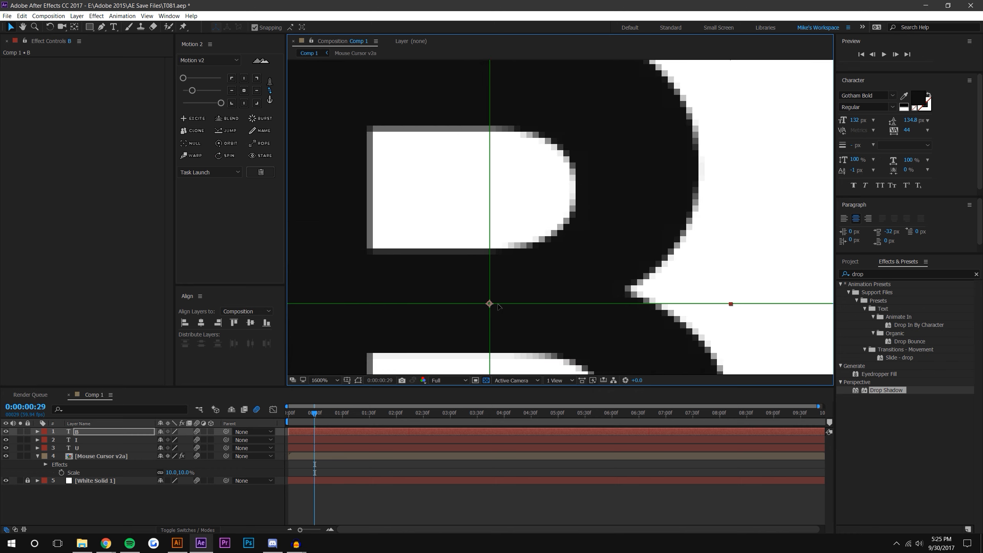
Deselect the letters and hide the proportional grid.
scroll(499, 307, "down", 6)
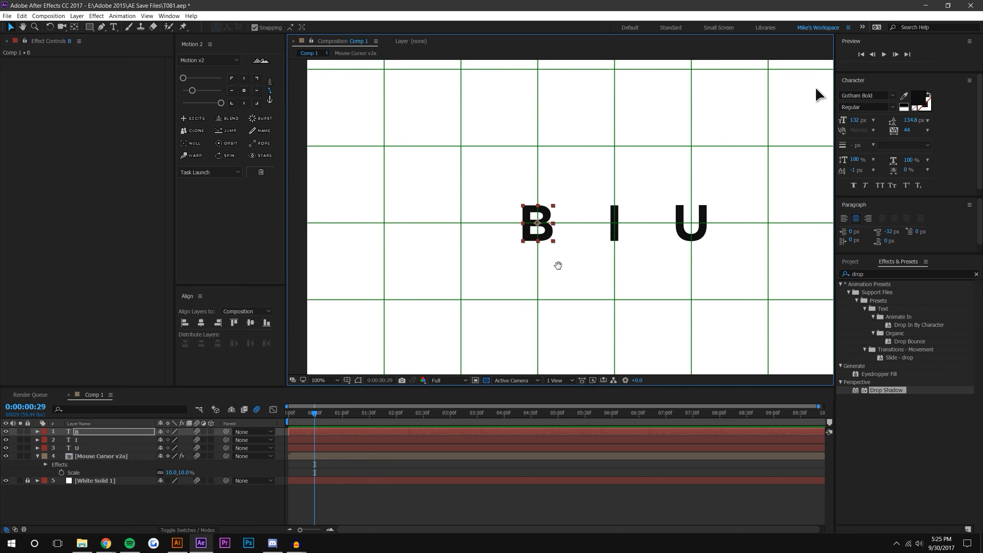
left_click(691, 275)
scroll(690, 275, "up", 1)
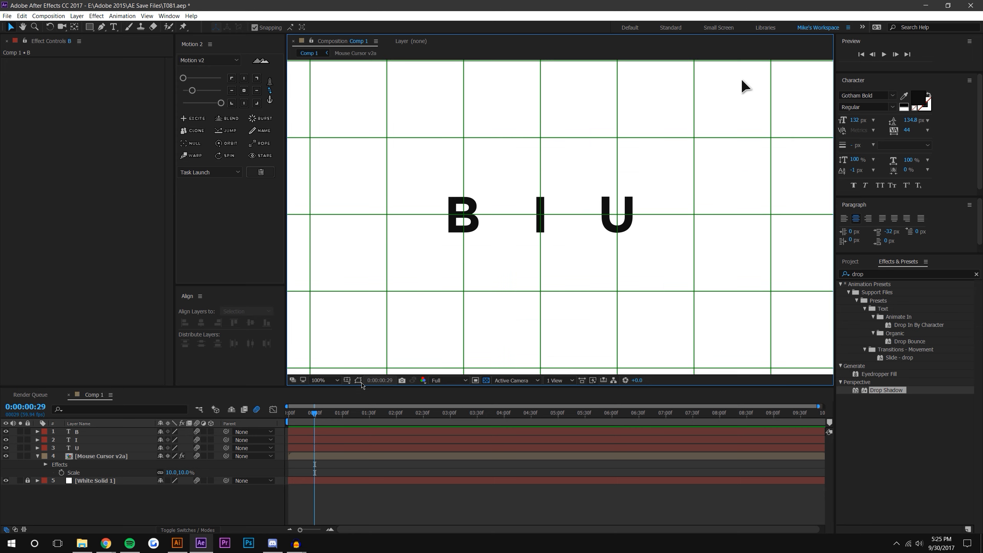
left_click(349, 381)
left_click(368, 397)
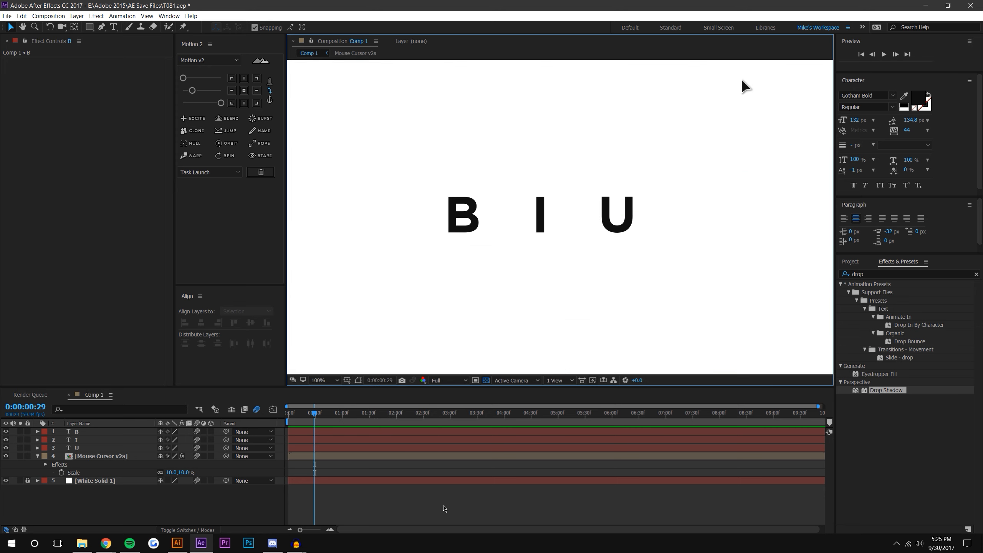
Draw a black rounded rectangle, roughly square, that covers the B with a margin all around.
left_click(89, 27)
left_click(127, 37)
left_click_drag(429, 172, 500, 247)
left_click(10, 28)
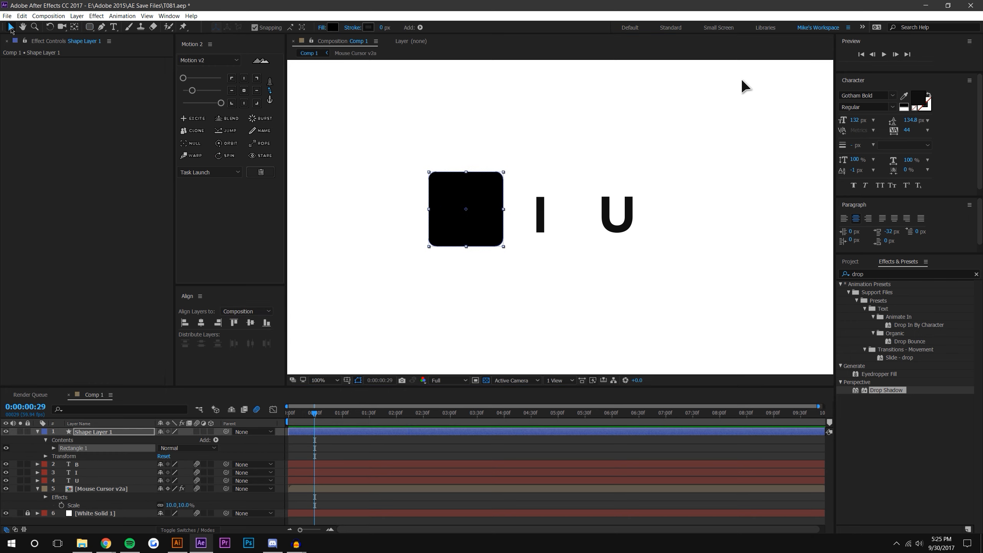
Move the shape layer's anchor point to the exact centre of the rounded rectangle.
left_click(486, 200)
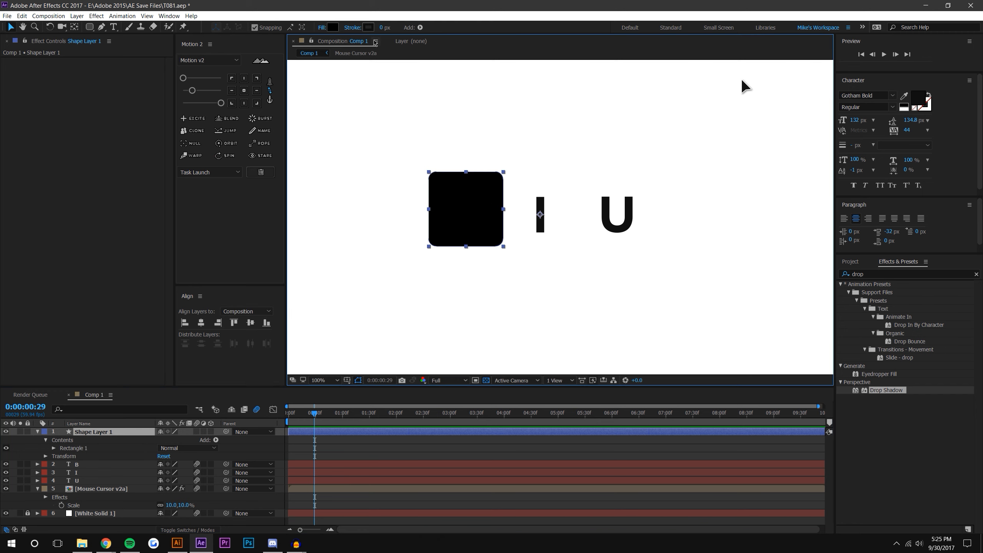
key("y")
left_click_drag(541, 214, 473, 205)
scroll(473, 206, "up", 4)
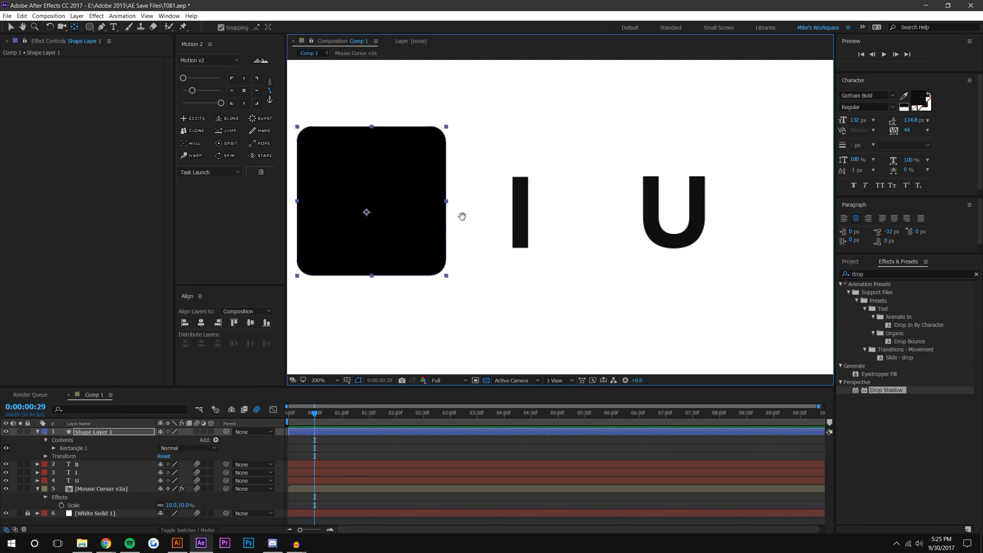
left_click_drag(539, 278, 548, 255)
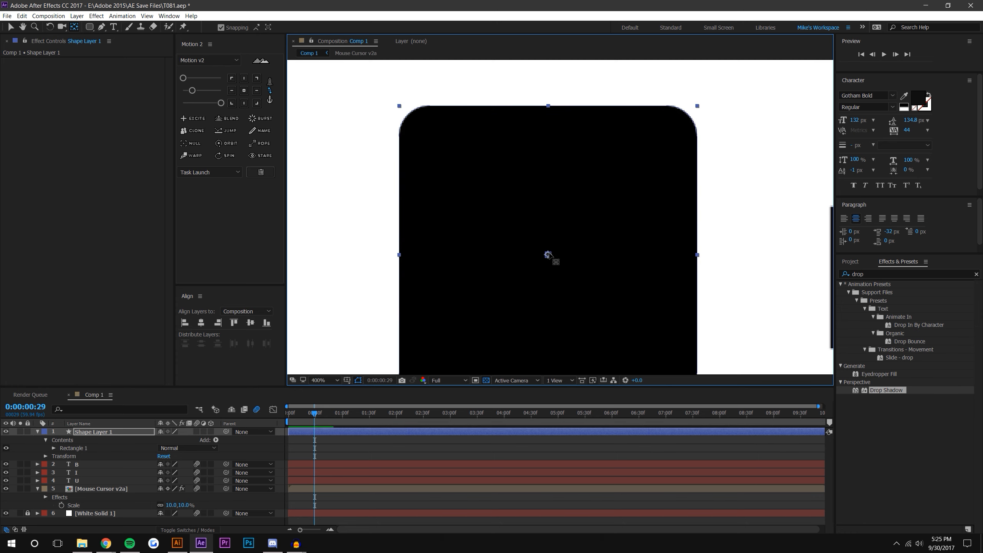
Move the rounded rectangle so its anchor point is centred on the B.
key("v")
key("comma")
key("comma")
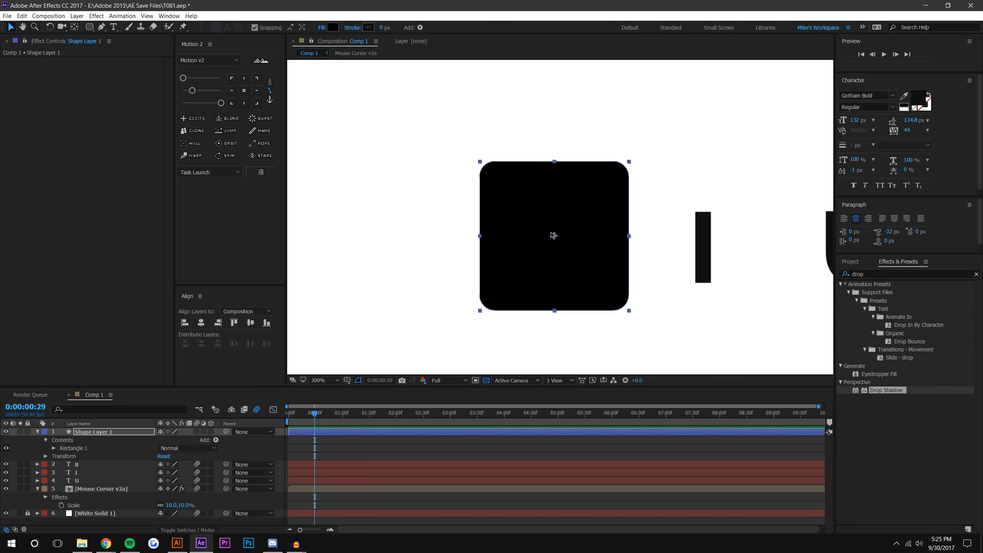
left_click_drag(554, 235, 550, 247)
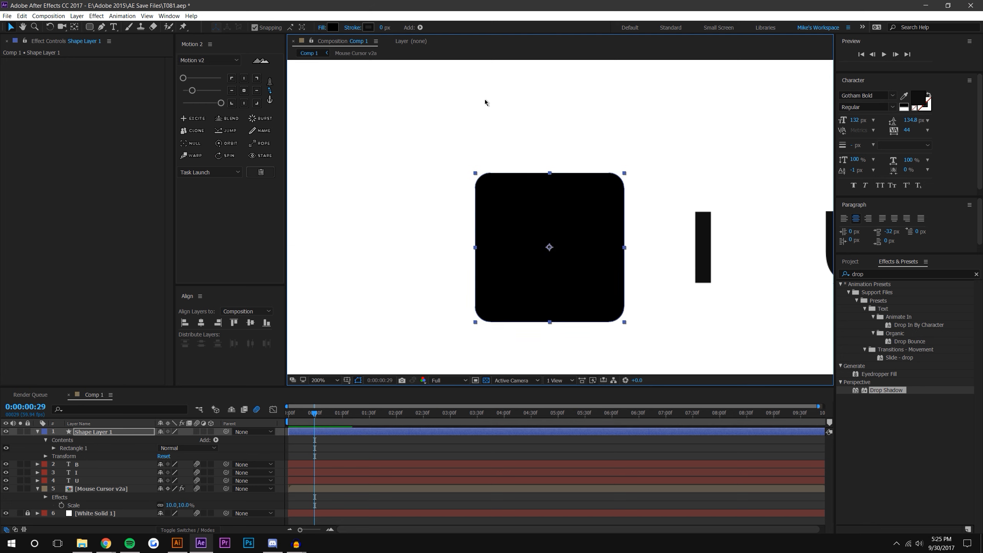
Remove the rounded rectangle's fill and give it a 9.5 px black stroke.
left_click(322, 28)
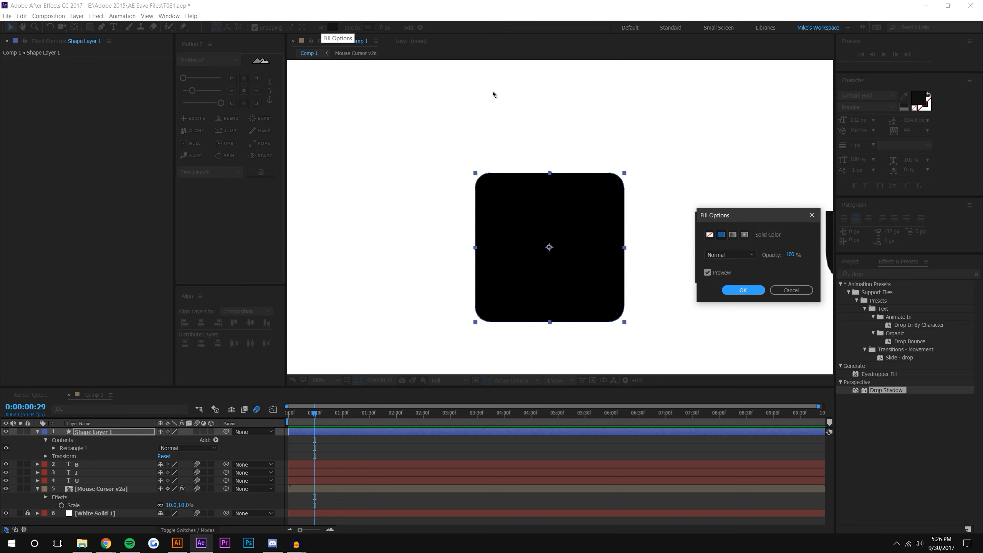
left_click(735, 290)
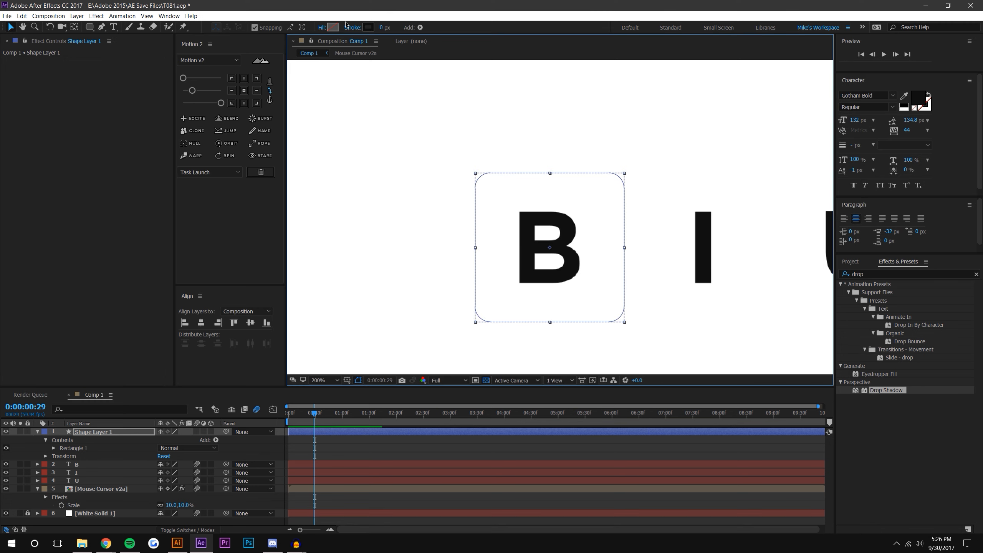
left_click_drag(384, 28, 386, 28)
scroll(556, 176, "down", 2)
left_click(676, 173)
scroll(718, 221, "up", 1)
left_click_drag(718, 221, 683, 223)
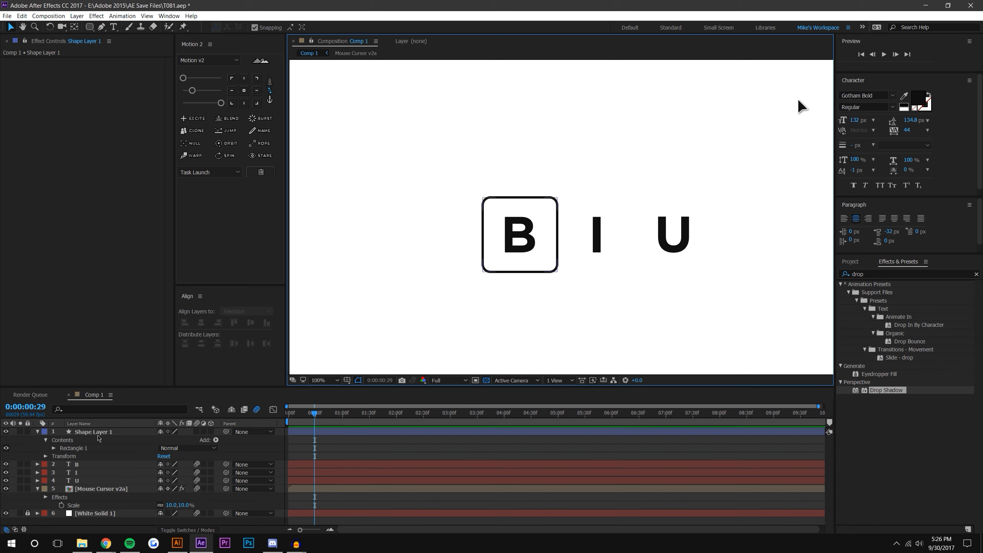
left_click(94, 432)
left_click_drag(385, 29, 386, 29)
left_click(386, 445)
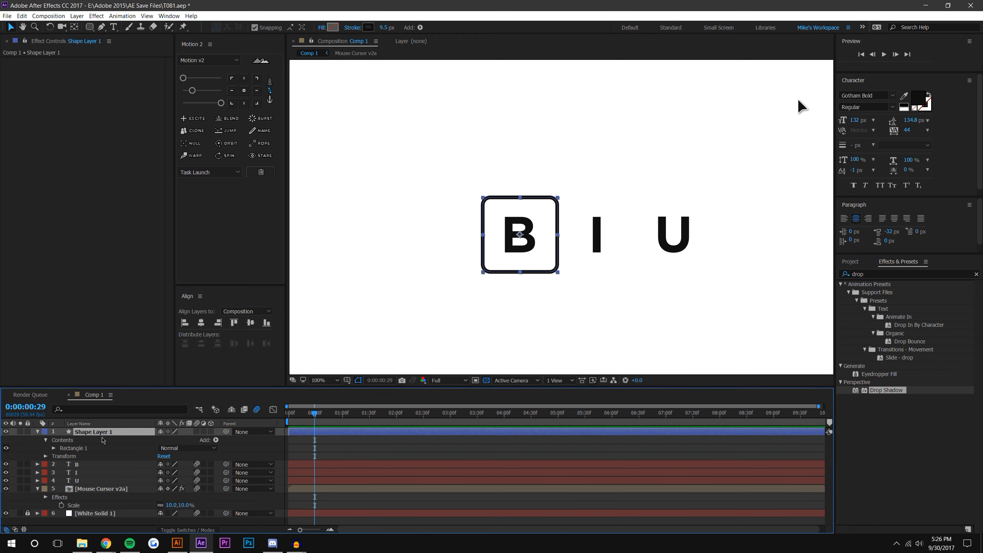
Scale the rounded box around the B to 87.5%.
key("s")
left_click_drag(192, 441, 144, 445)
left_click(545, 262)
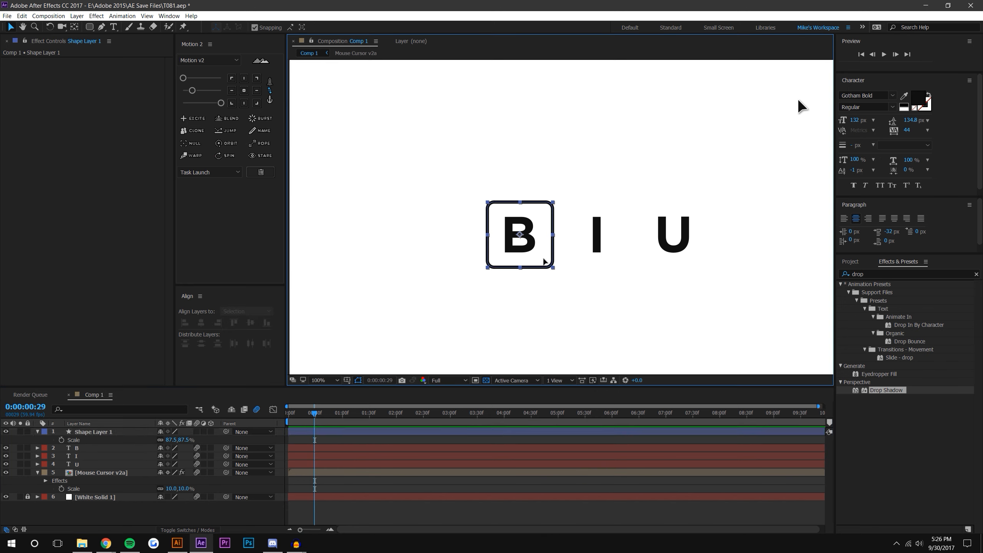
Duplicate the rounded box twice and centre the copies on the U and the I.
key("ctrl+d")
left_click_drag(521, 235, 674, 235)
key("ctrl+d")
scroll(680, 230, "down", 1)
left_click(764, 227)
scroll(765, 237, "up", 1)
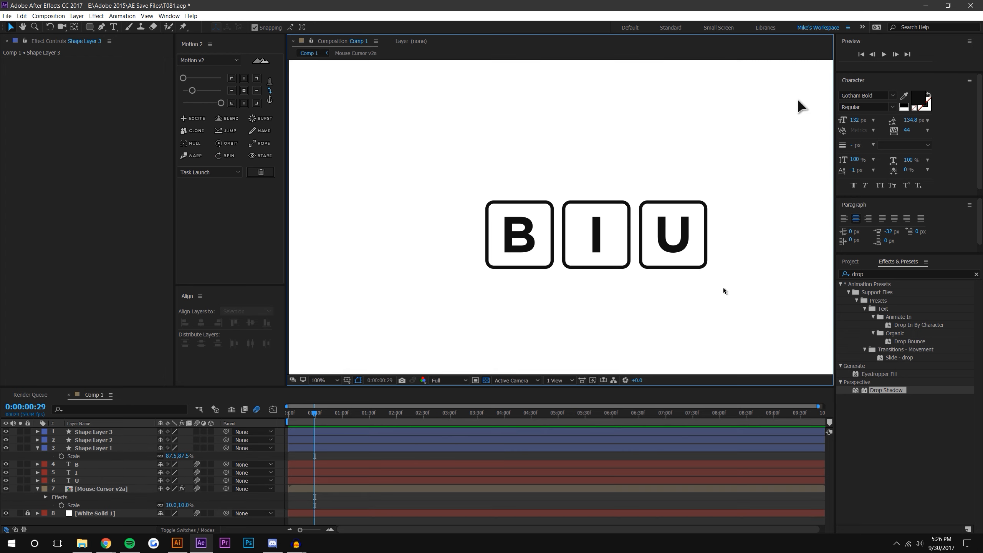
Show the fine grid over the composition.
left_click(349, 380)
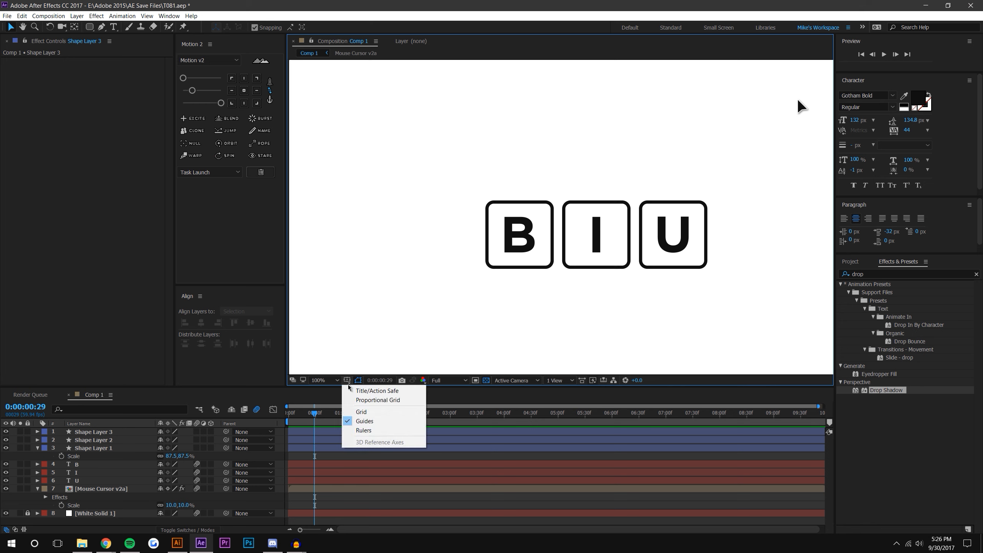
left_click(353, 412)
left_click(351, 381)
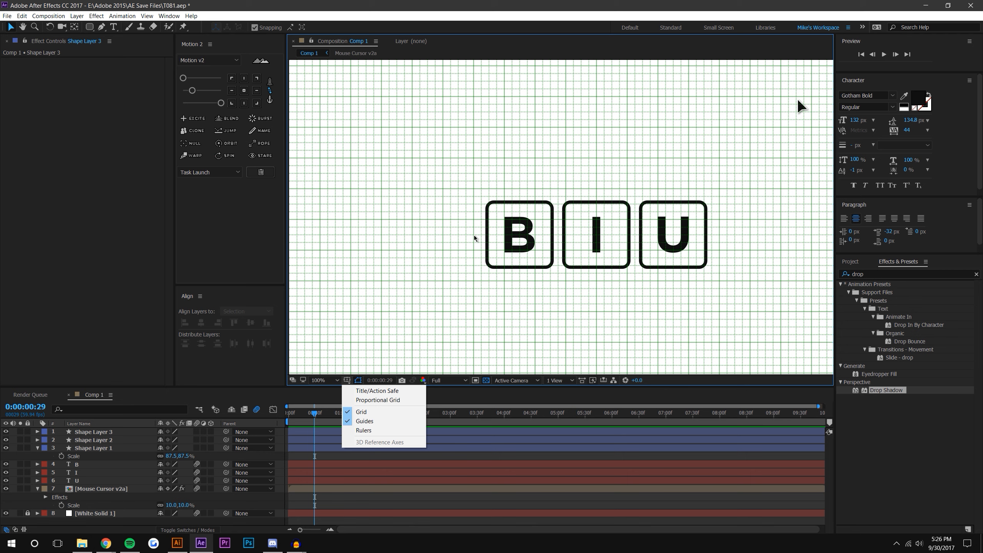
left_click(524, 300)
scroll(520, 293, "up", 1)
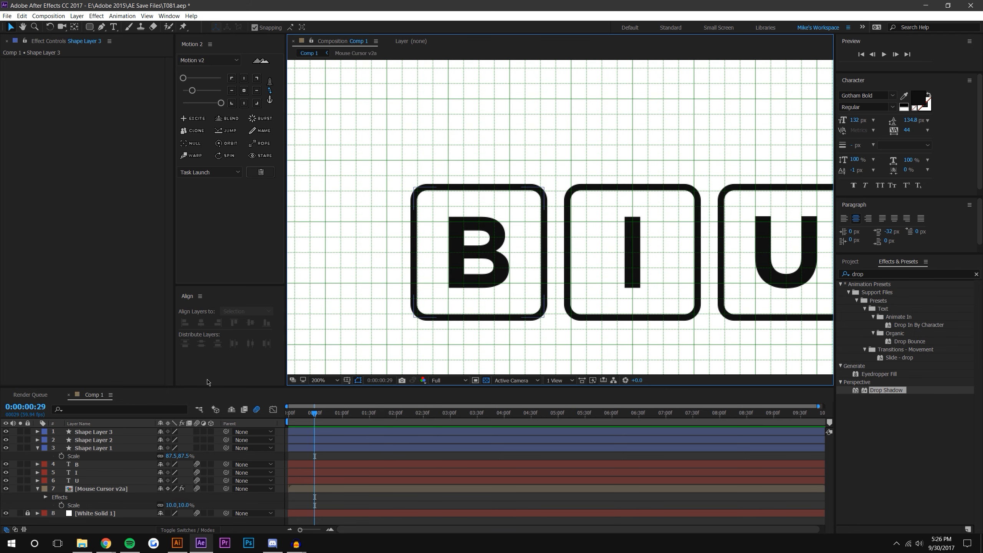
Reorder the layers so each rounded box sits directly above its own letter, in the order B, I, U.
left_click(37, 448)
left_click(90, 448)
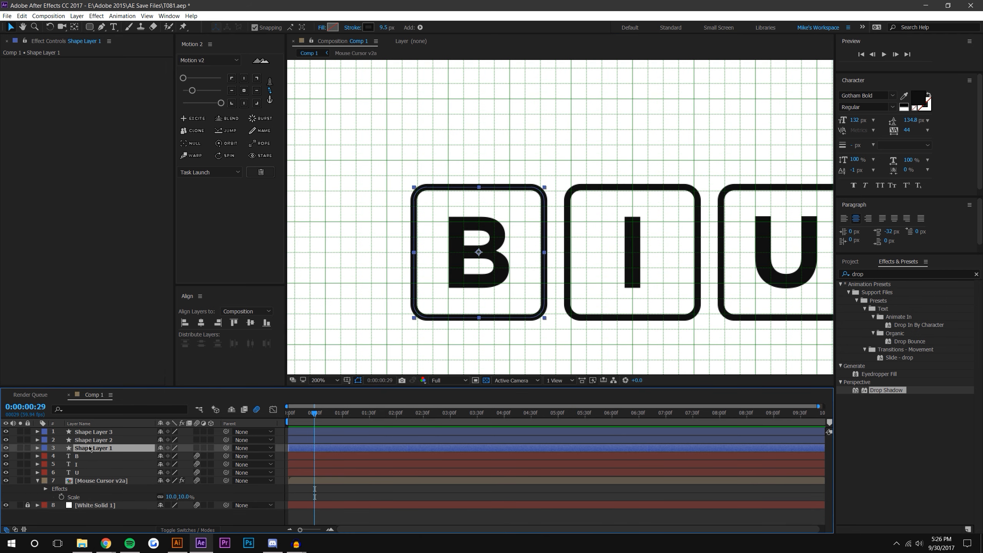
left_click_drag(93, 440, 100, 468)
left_click(446, 272)
left_click(109, 448, "shift")
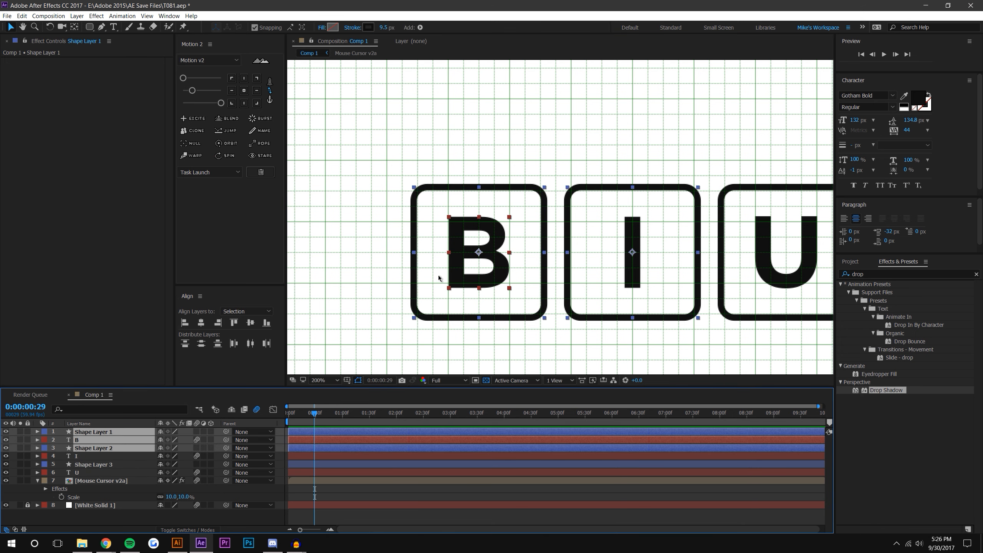
left_click(363, 318)
Move the B and its box together about two small grid cells further from the I.
left_click(119, 431)
left_click(119, 440, "shift")
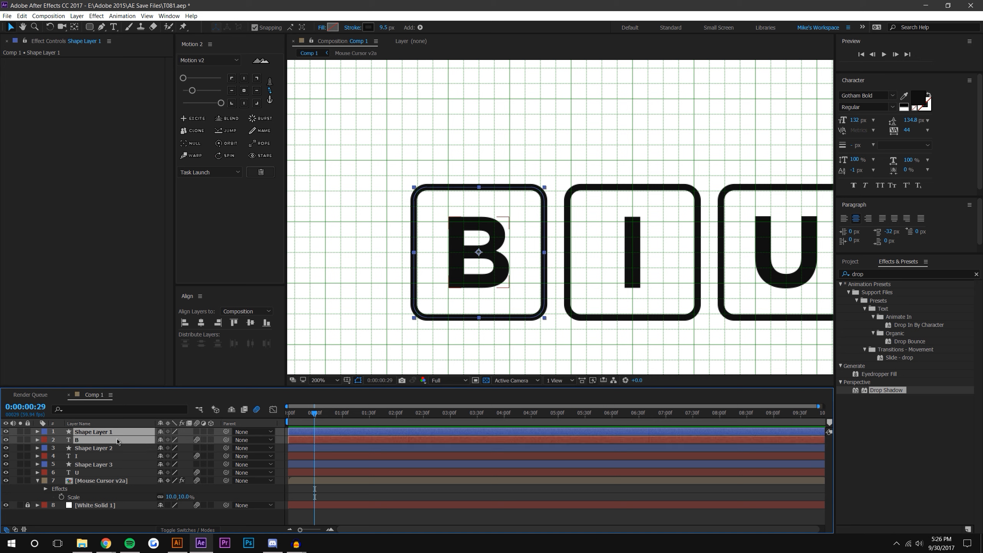
left_click_drag(478, 254, 449, 257)
left_click_drag(557, 257, 459, 274)
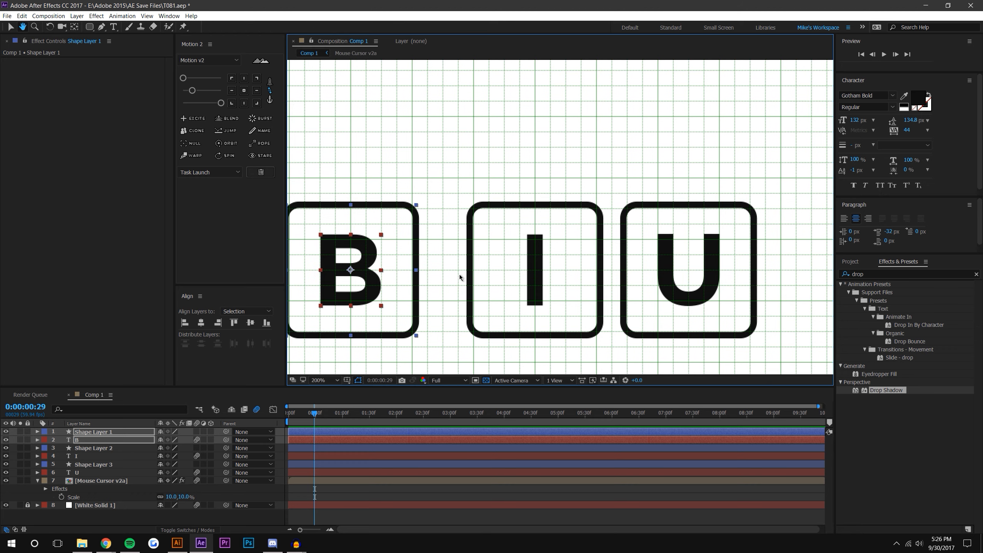
Move the U and its box together about two small grid cells outward, matching the gap between B and I.
left_click(93, 464)
left_click(93, 472, "shift")
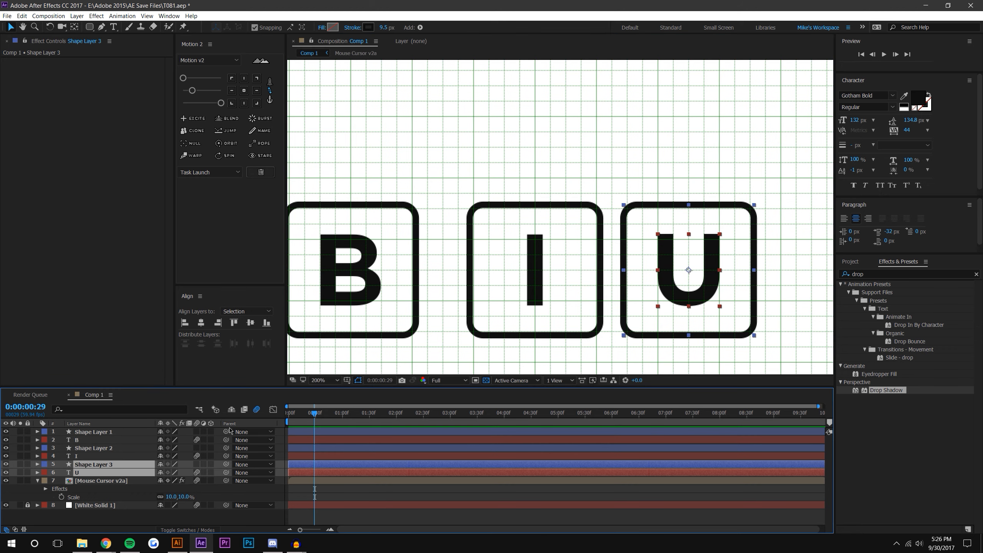
left_click_drag(688, 270, 717, 271)
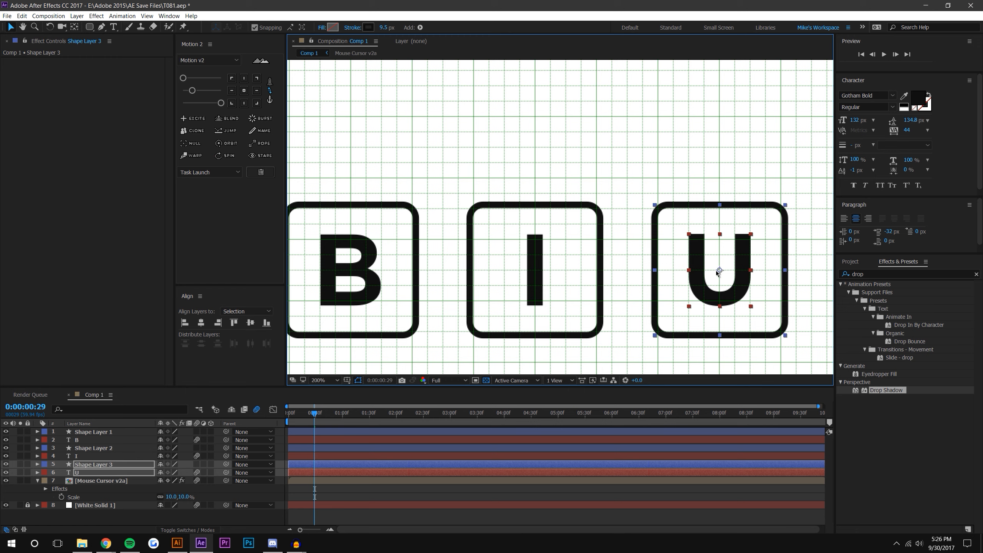
scroll(717, 270, "down", 2)
left_click(717, 271)
scroll(690, 267, "up", 3)
scroll(648, 276, "down", 1)
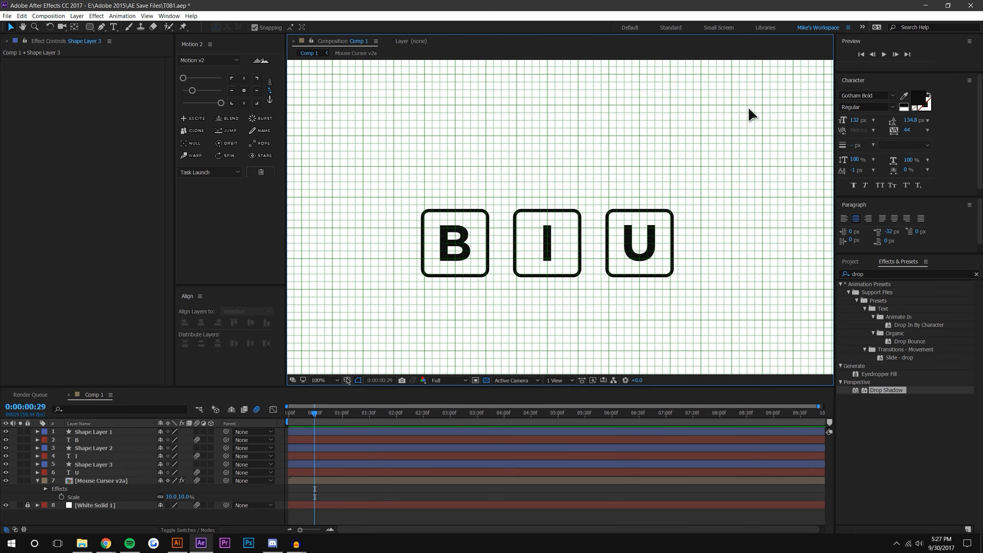
Hide the grid and enable motion blur on the three rounded box layers.
left_click(347, 380)
left_click(360, 410)
left_click(197, 432)
left_click_drag(197, 447, 197, 464)
scroll(492, 270, "down", 4)
scroll(527, 261, "up", 4)
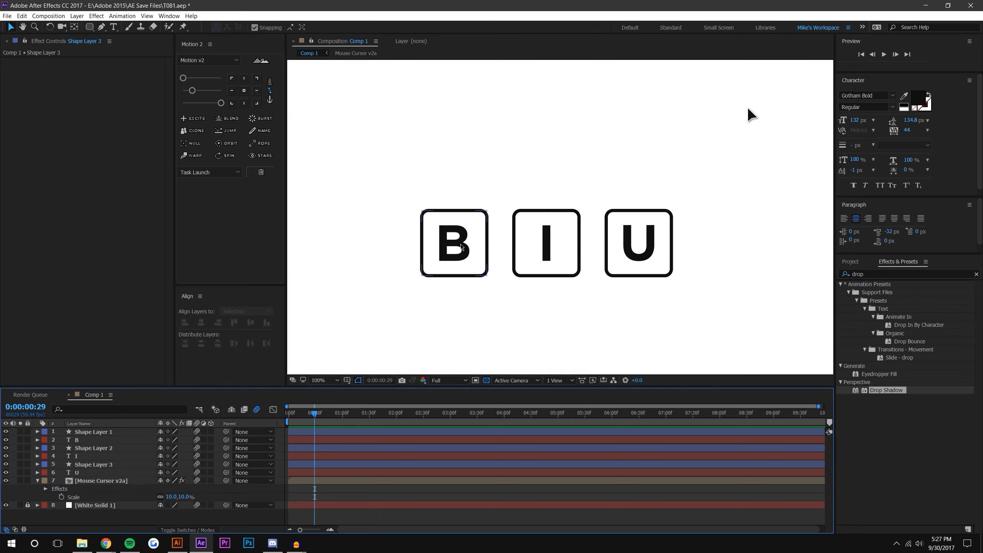
Give the B text layer a black stroke over its fill.
left_click(113, 28)
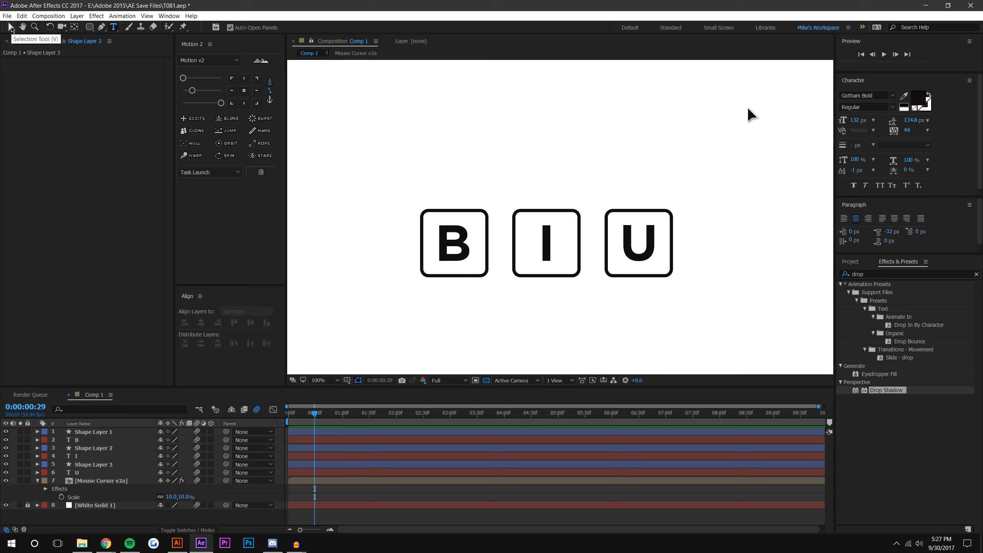
left_click(11, 28)
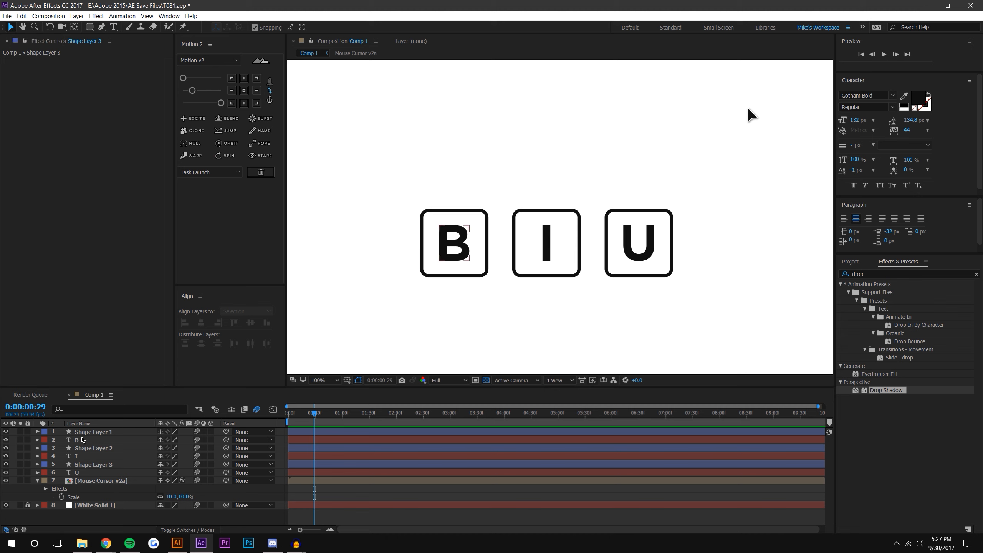
left_click(79, 441)
left_click(929, 97)
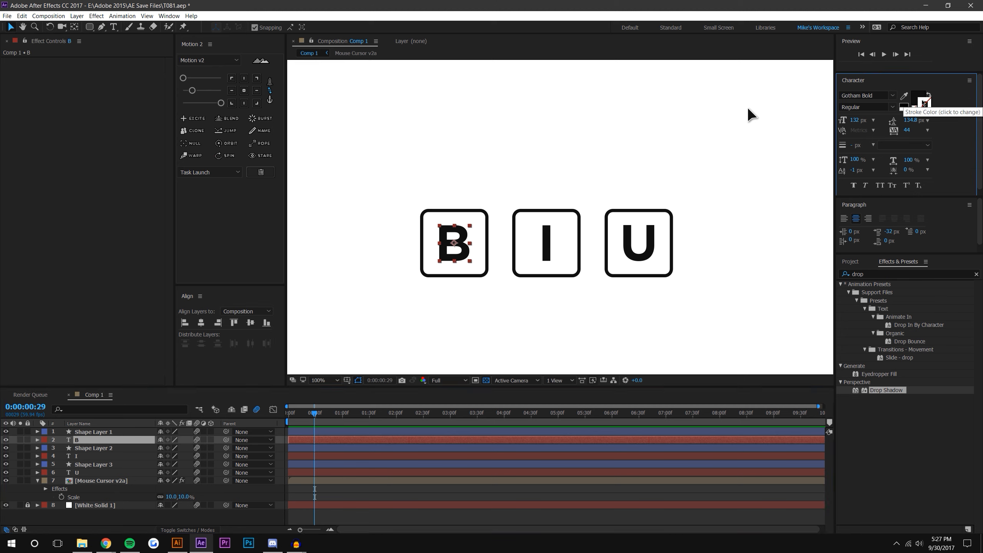
left_click(912, 107)
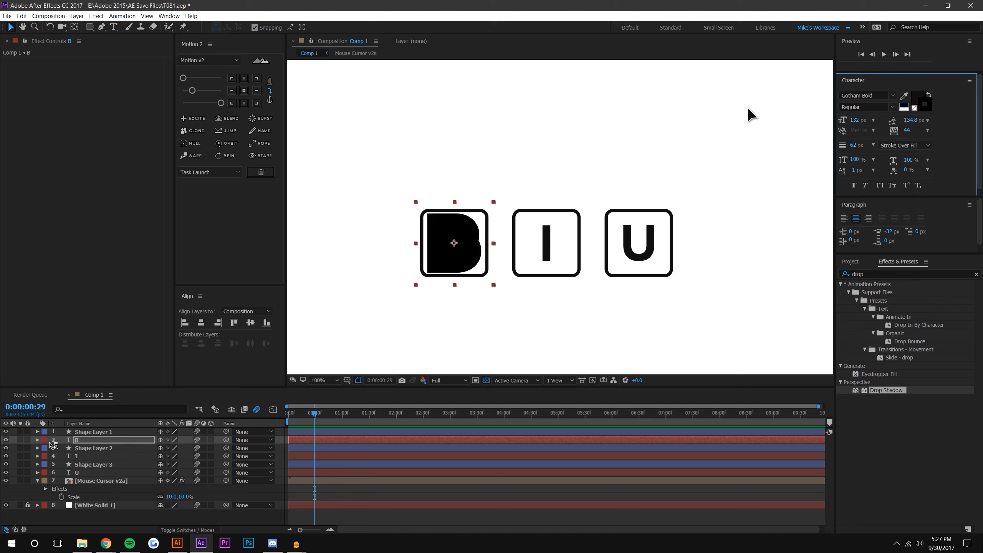
Add a Stroke Width text animator to the B layer.
left_click(37, 440)
left_click(217, 448)
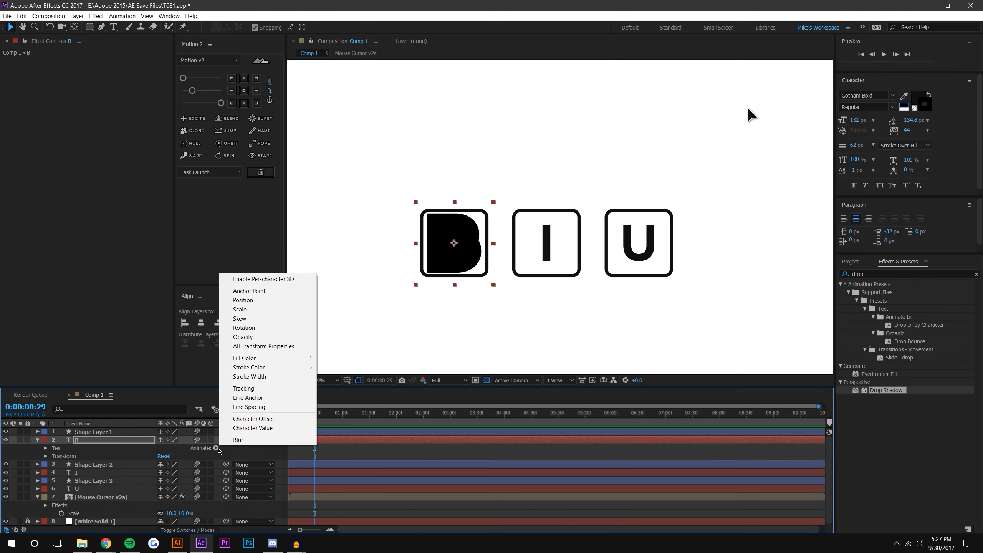
left_click(251, 377)
Set the B text animator's Stroke Width to -63.
mouse_move(162, 497)
left_mouse_down()
mouse_move(132, 501)
mouse_move(275, 487)
mouse_move(105, 496)
mouse_move(140, 490)
mouse_move(132, 490)
left_mouse_up()
scroll(519, 249, "up", 2)
left_click_drag(528, 248, 797, 155)
mouse_move(173, 500)
left_mouse_down()
mouse_move(162, 498)
mouse_move(173, 496)
left_mouse_up()
left_click(166, 497)
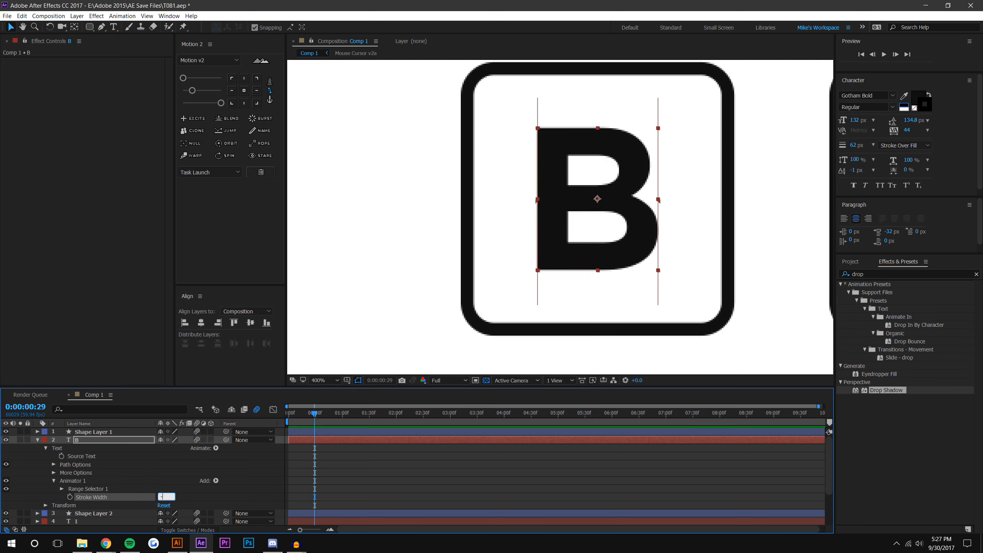
type("-63")
key("Return")
scroll(629, 222, "down", 2)
left_click(332, 217)
scroll(588, 252, "up", 1)
left_click_drag(587, 253, 315, 270)
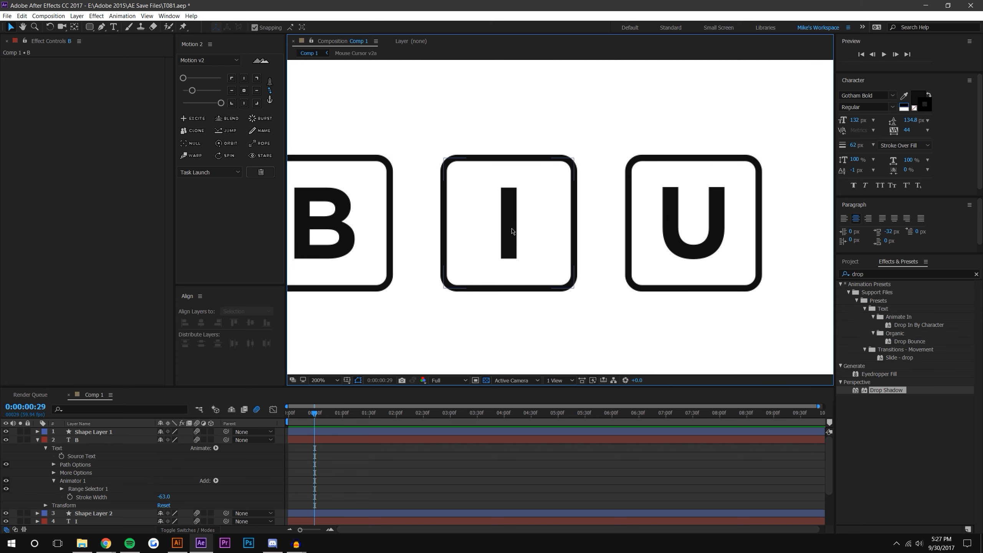
Enlarge the timeline area and add a Skew text animator to the I layer.
left_click_drag(128, 386, 129, 361)
scroll(325, 252, "down", 1)
key("period")
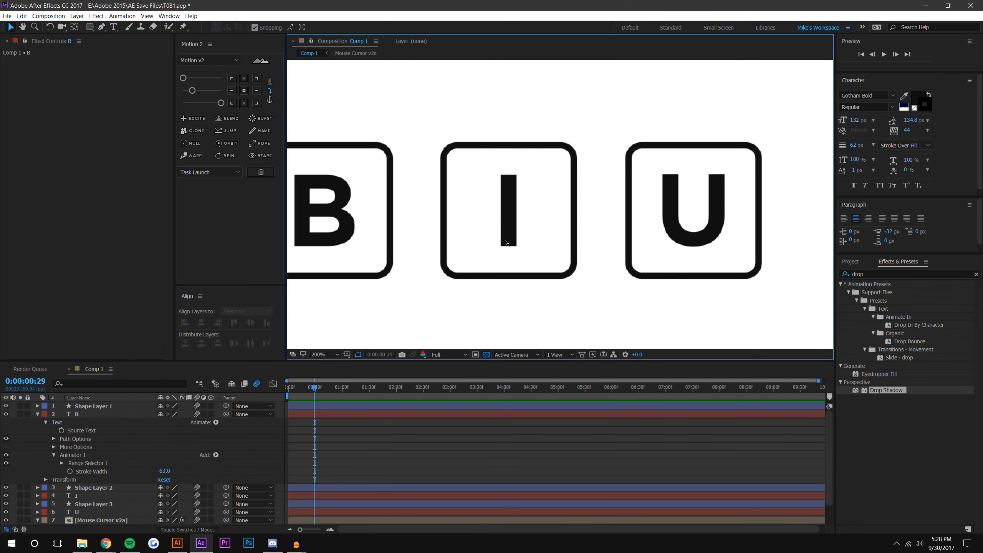
key("comma")
key("period")
left_click_drag(116, 362, 116, 361)
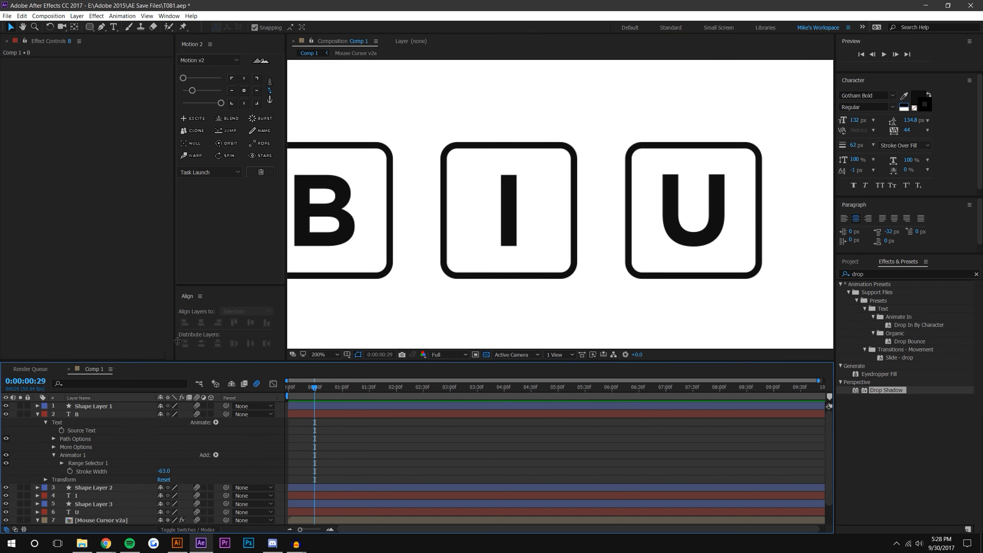
left_click_drag(234, 346, 304, 293)
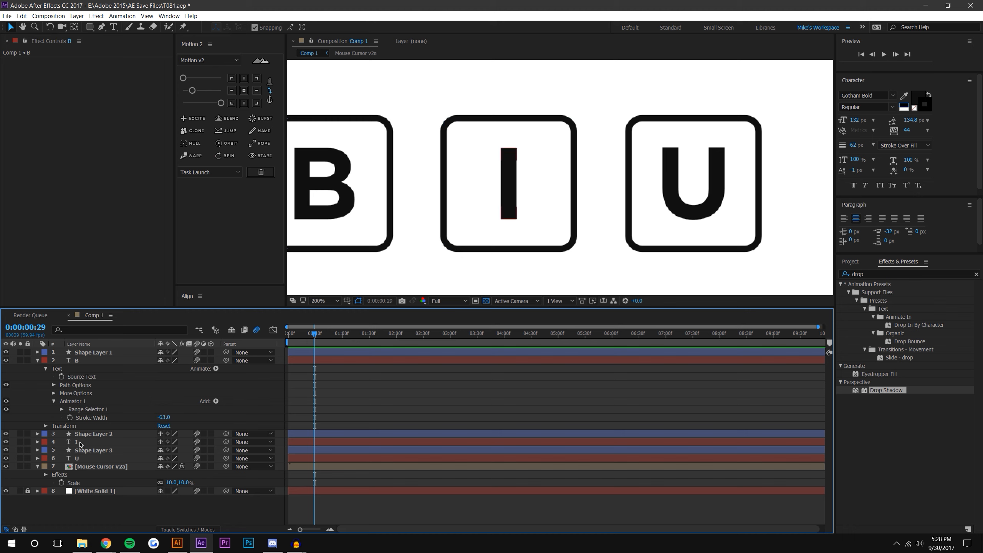
left_click(81, 444)
left_click(38, 442)
left_click(216, 451)
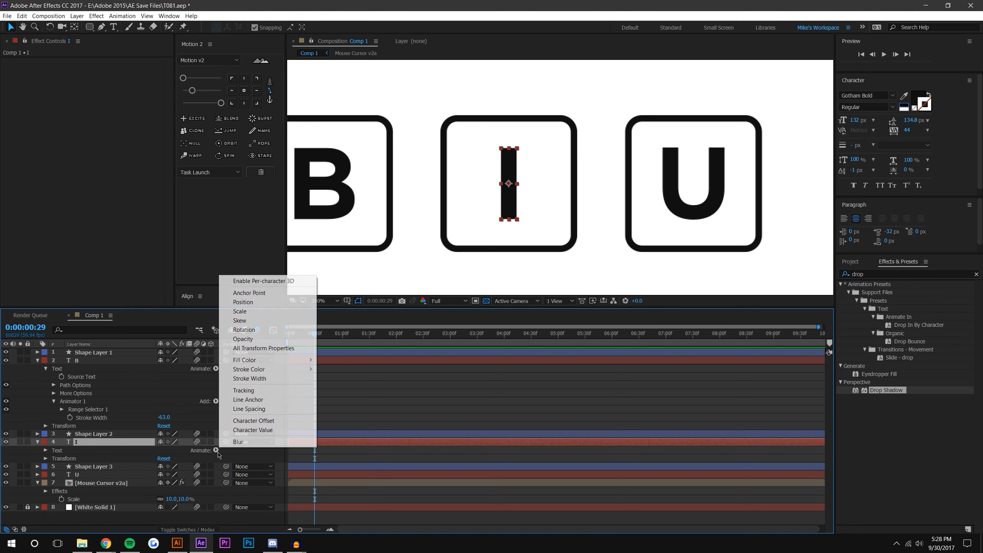
left_click(262, 319)
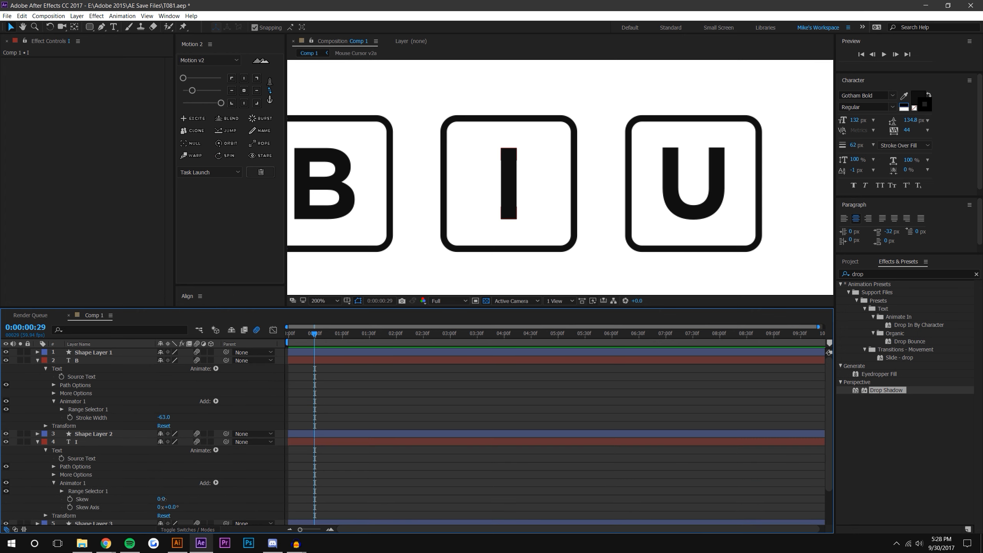
Try a skew of 14 on the I text and undo it.
left_click_drag(161, 499, 228, 500)
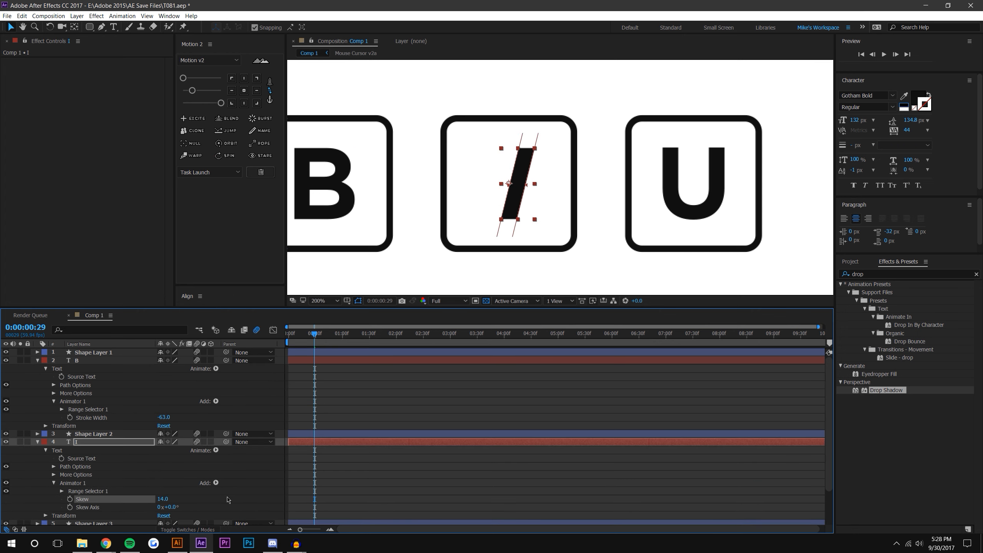
key("ctrl+z")
left_click(452, 457)
Move the U text layer's anchor point to the top centre of the letter.
left_click(711, 203)
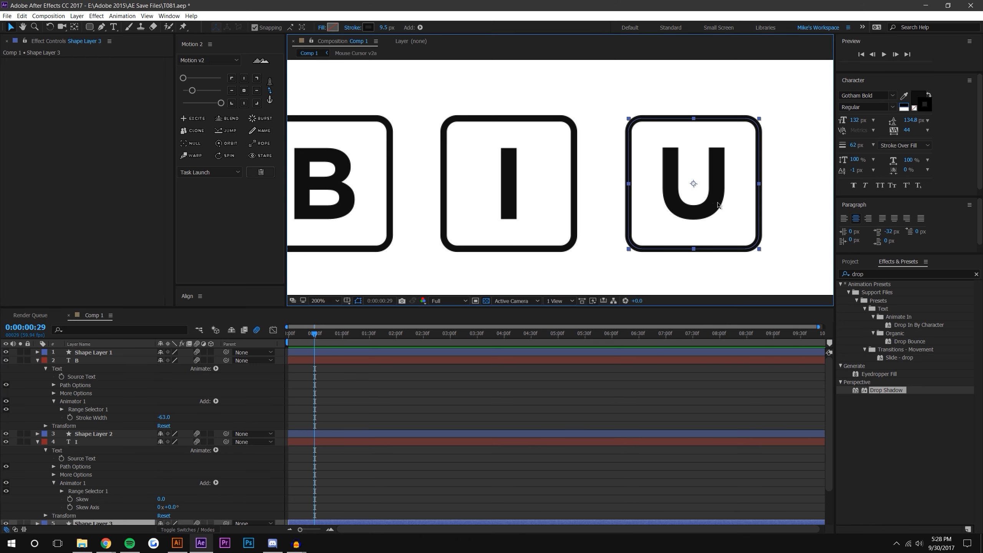
left_click(217, 491)
scroll(202, 496, "down", 2)
left_click(85, 500)
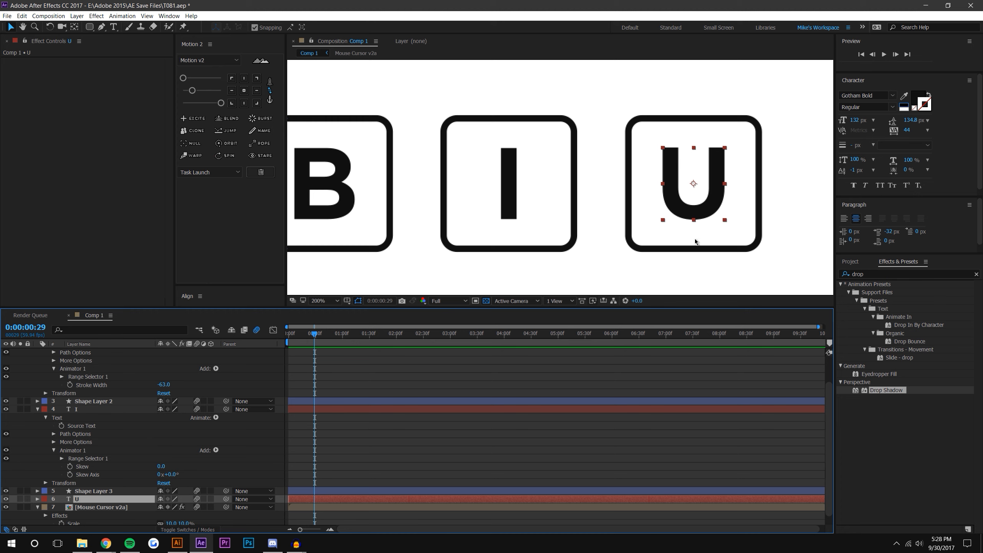
key("y")
left_click_drag(694, 184, 693, 148)
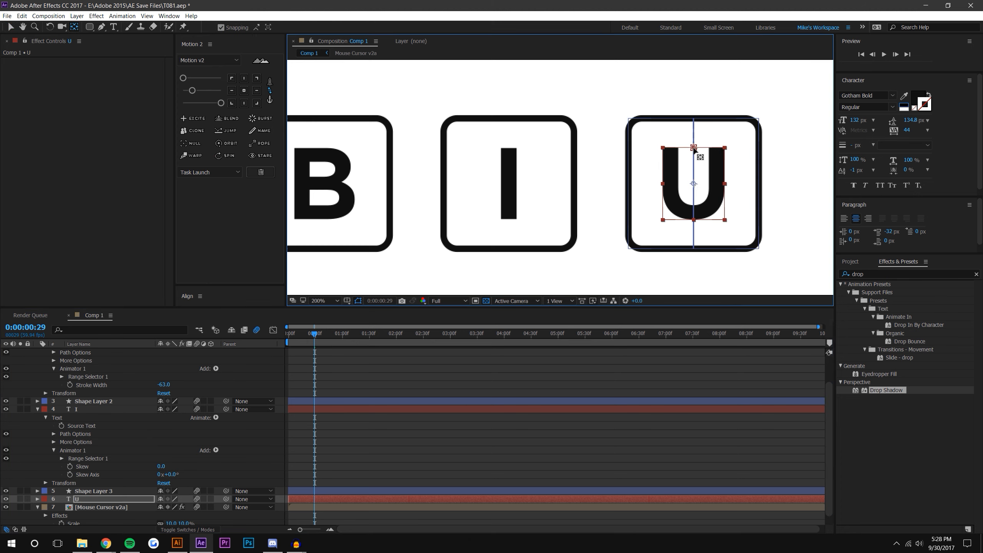
key("v")
Scale the U text layer down to 85.4% from its top edge.
key("s")
left_click_drag(188, 507, 83, 506)
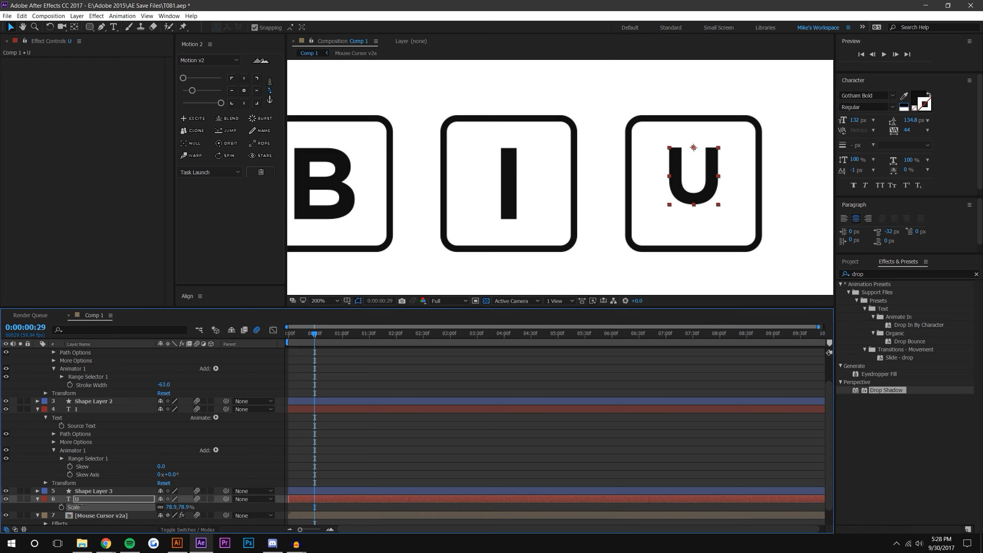
key("ctrl+z")
left_click_drag(184, 507, 138, 515)
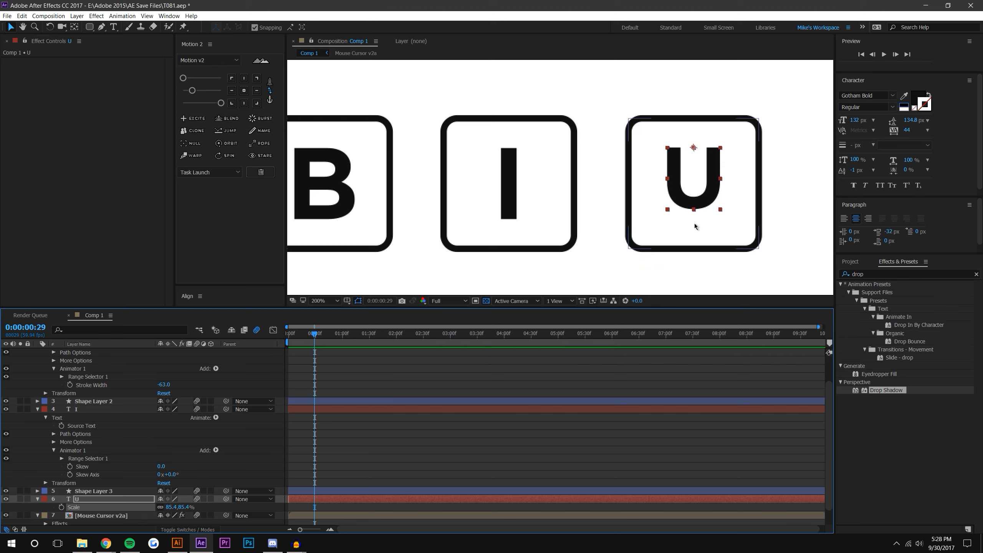
left_click(577, 348)
Try a horizontal line between the tops of the U's two stems with a 14.7 px stroke and undo it.
left_click(102, 28)
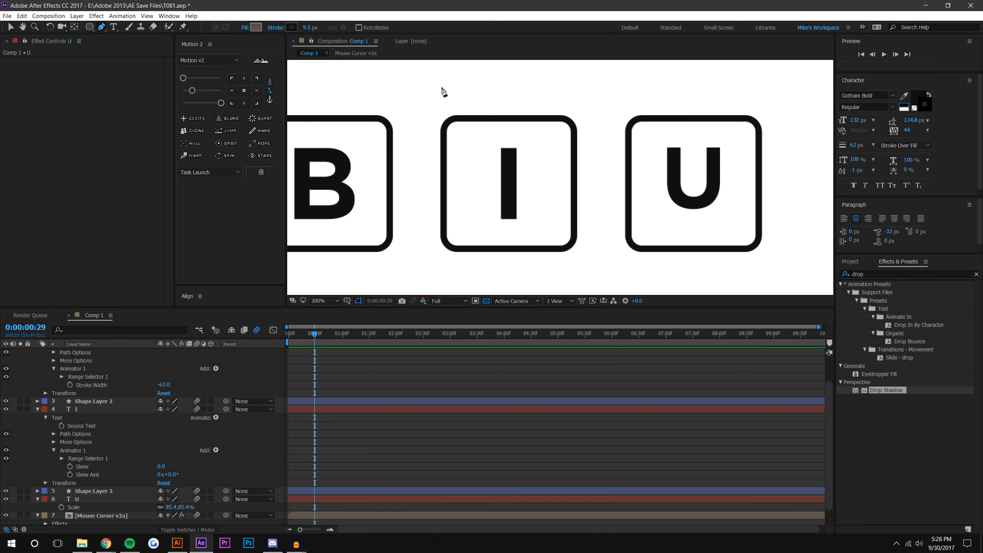
scroll(701, 174, "up", 1)
left_click_drag(603, 176, 384, 192)
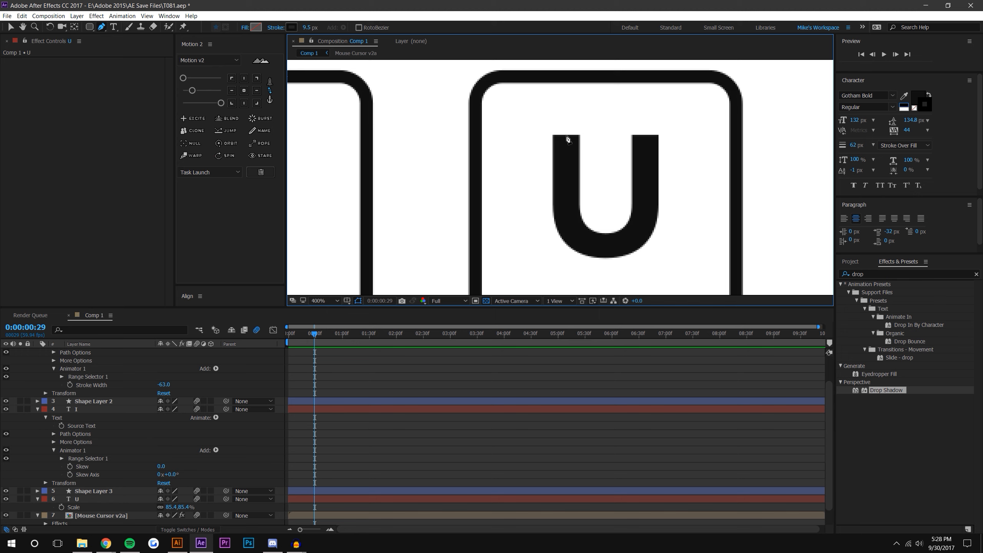
left_click(566, 136)
left_click(646, 135)
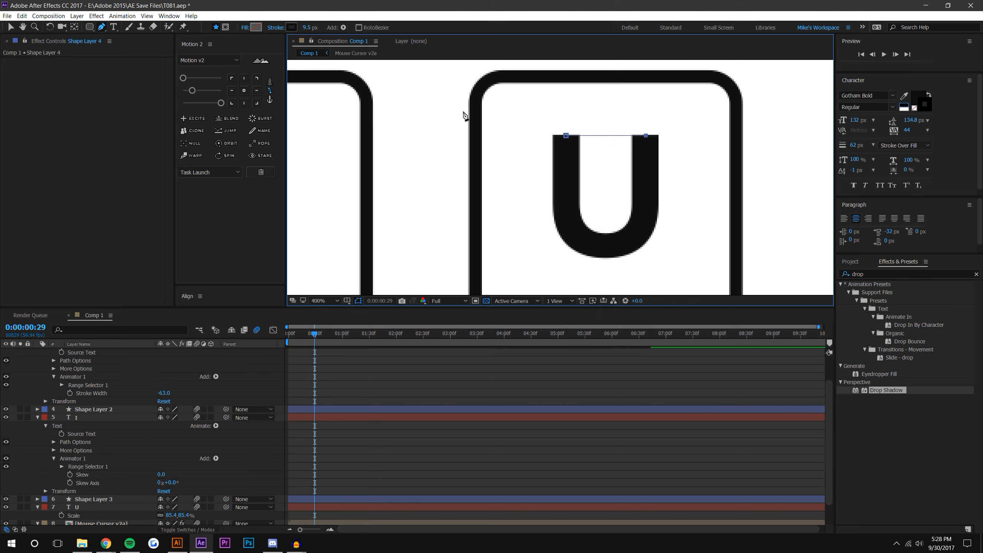
left_click(11, 27)
left_click_drag(387, 27, 409, 27)
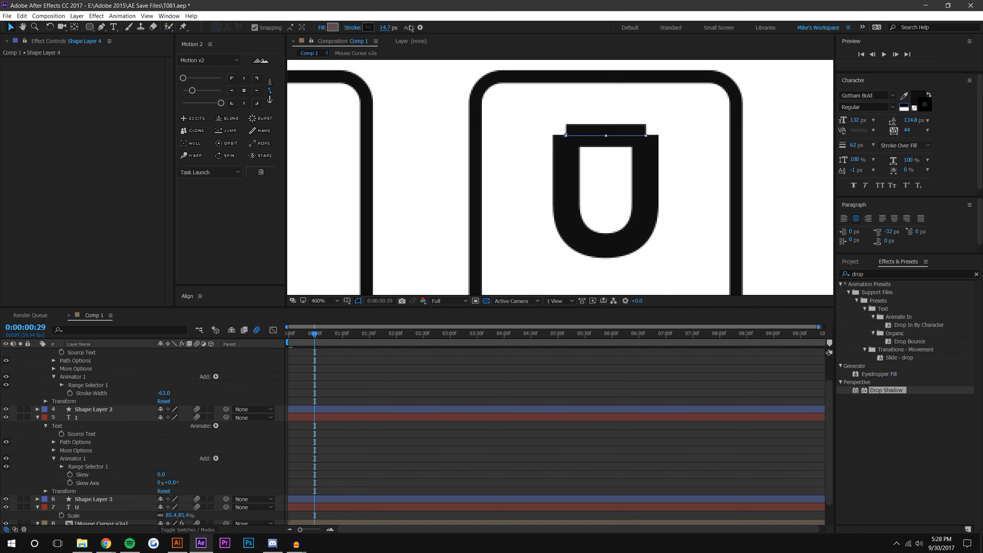
key("ctrl+z")
key("ctrl+z")
key("ctrl+z")
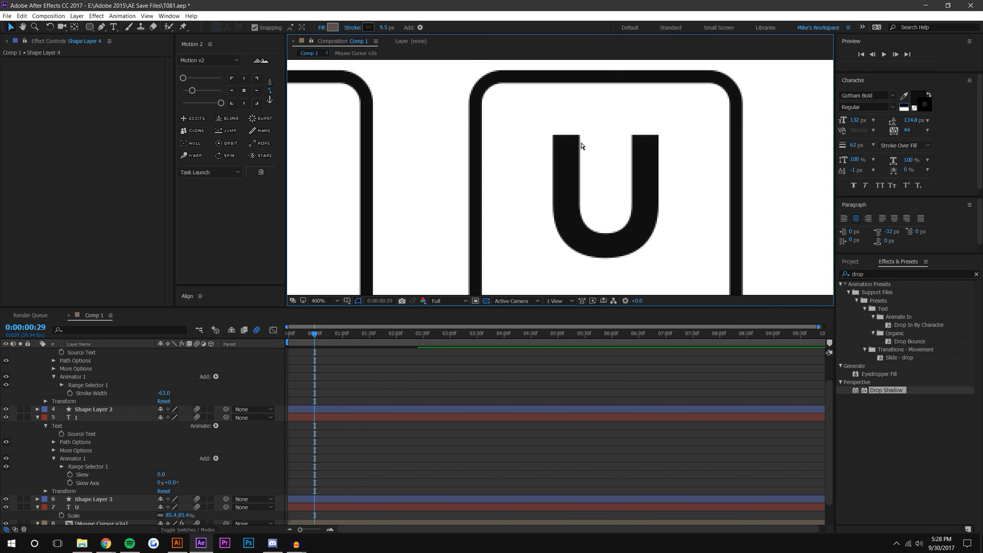
Draw a horizontal Pen tool line across the full width of the U's top with a 9.1 px stroke.
left_click(429, 411)
left_click(401, 457)
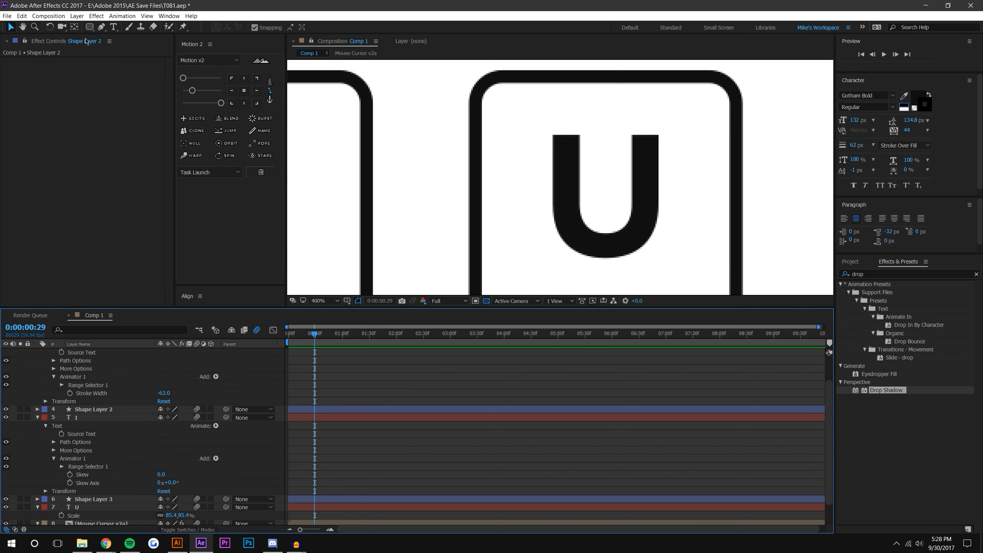
left_click(102, 28)
left_click(553, 136)
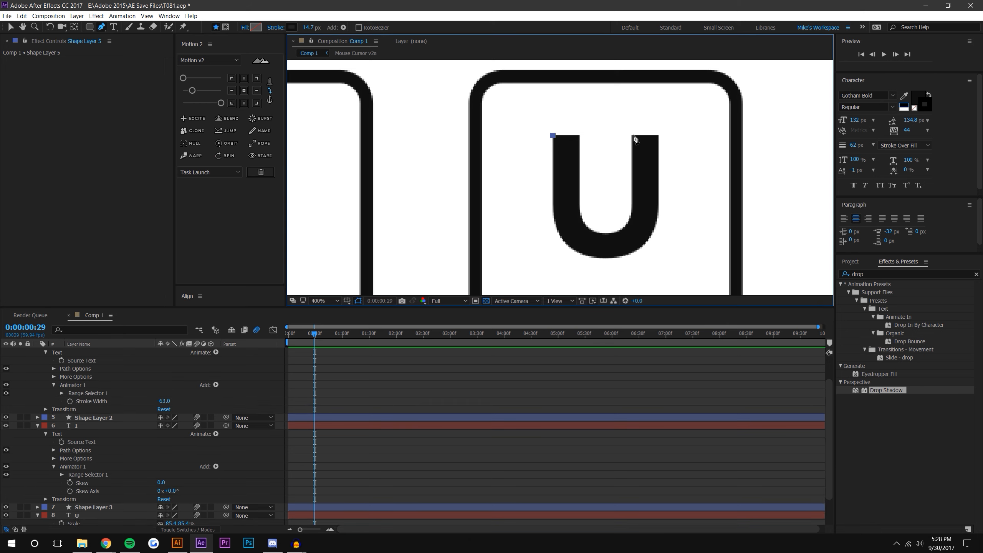
left_click(658, 136)
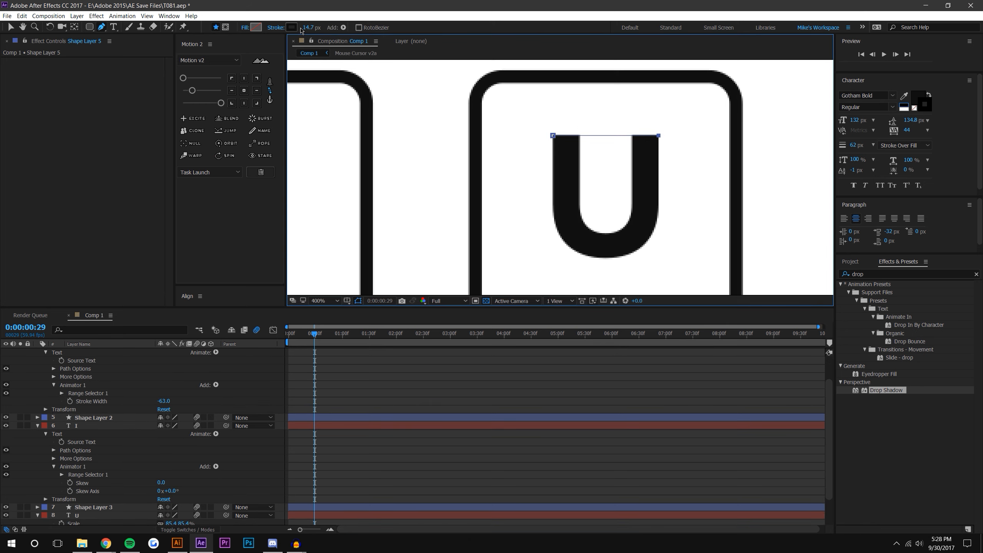
left_click_drag(296, 28, 281, 31)
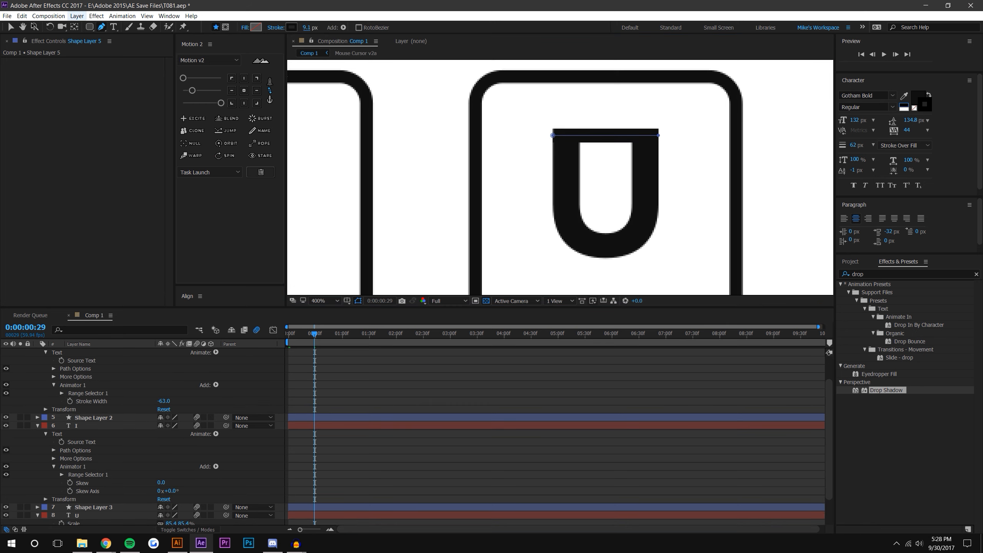
left_click(10, 27)
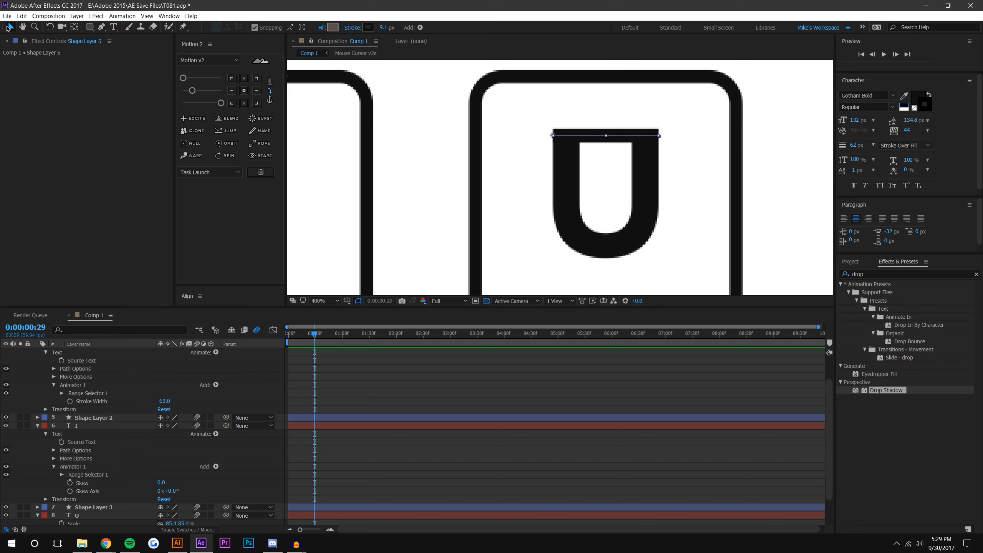
Centre the new line layer's anchor point on the line.
left_click(244, 90)
scroll(516, 173, "down", 4)
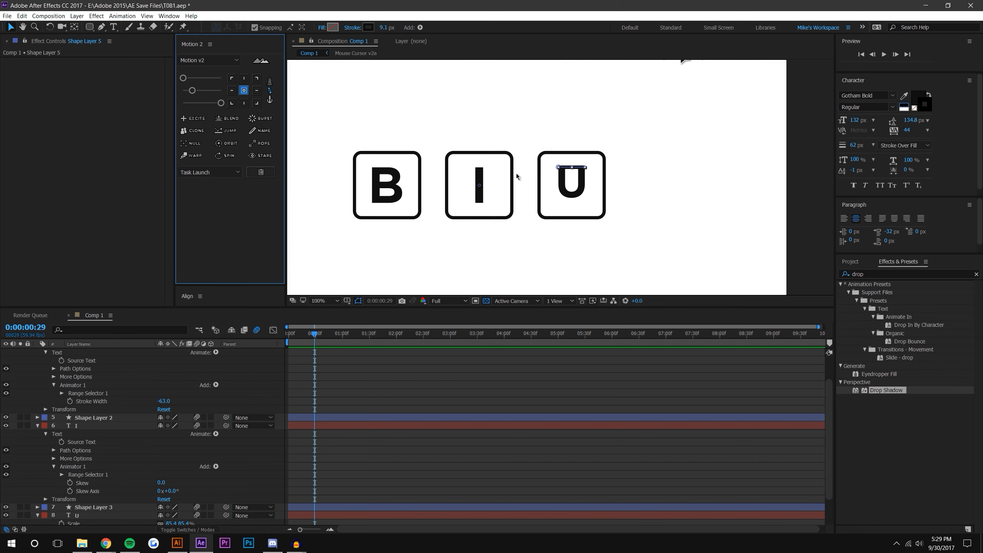
left_click(566, 172)
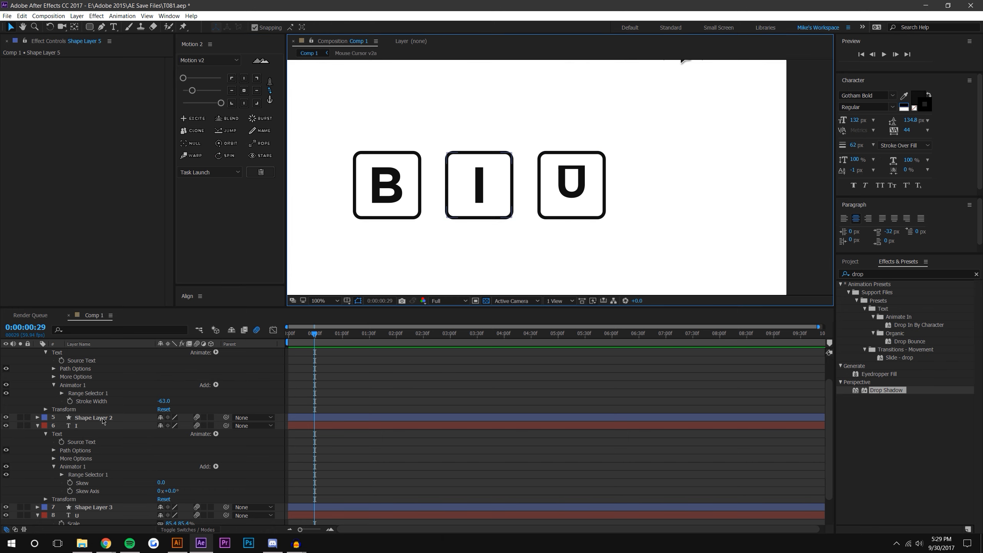
Move the line straight down below the U as an underline inside its box.
left_click_drag(95, 308, 110, 232)
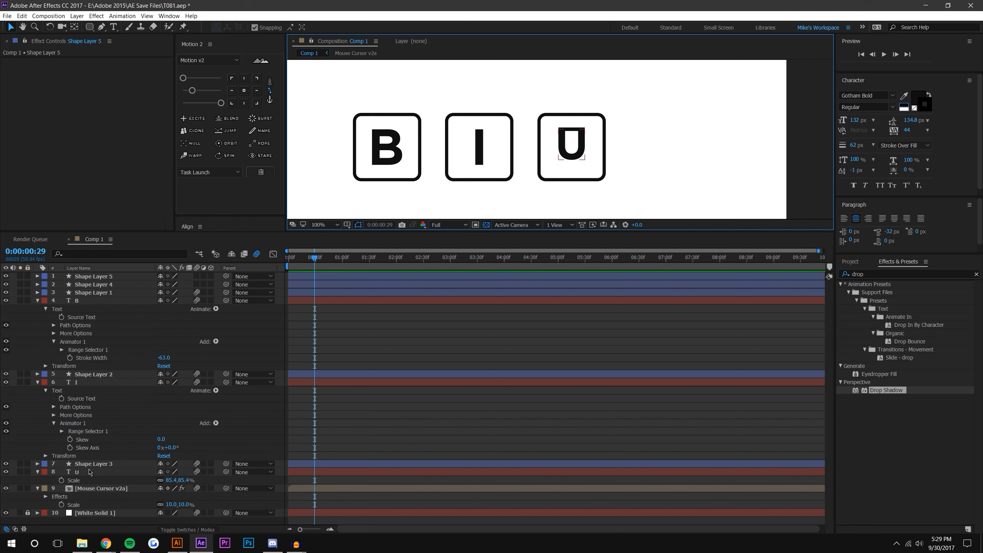
left_click(101, 278)
key("period")
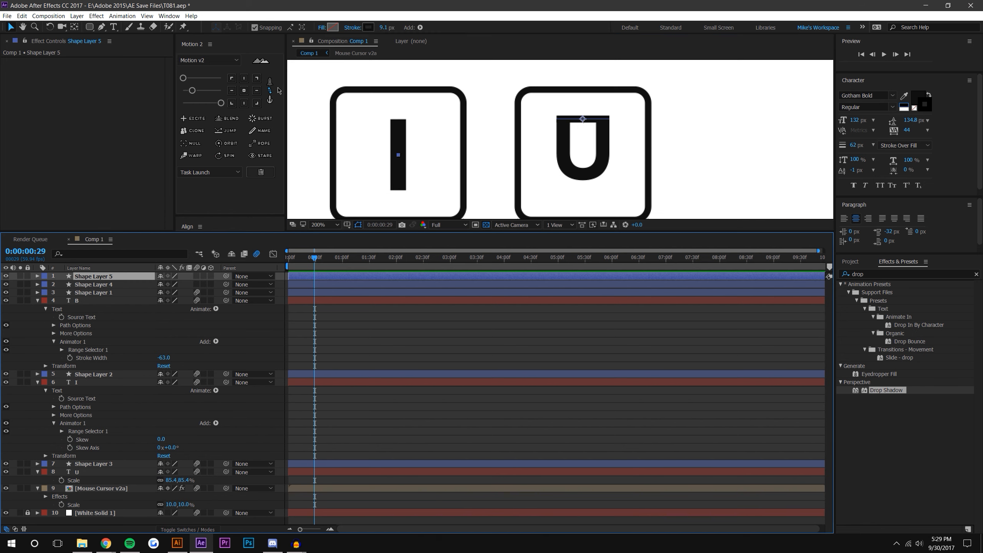
left_click_drag(583, 124, 586, 198)
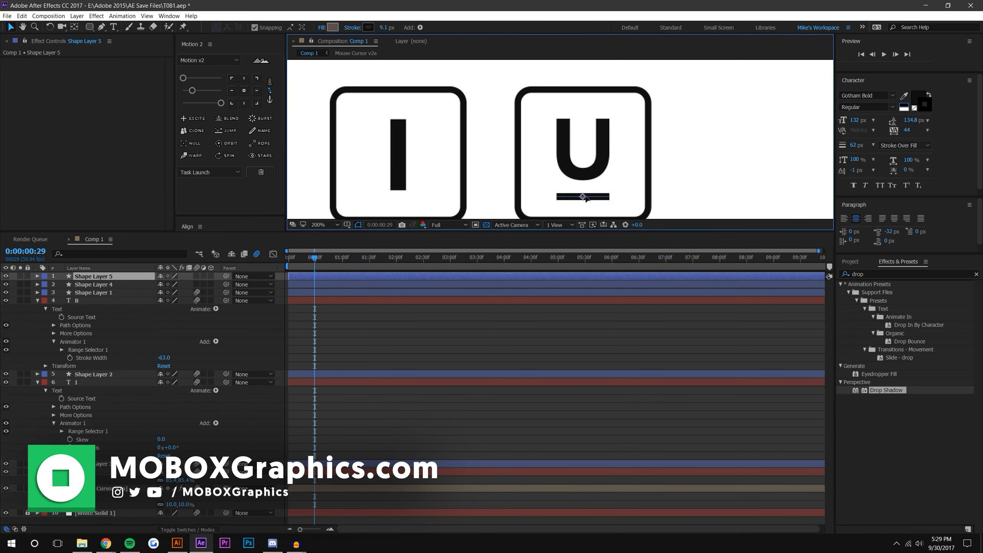
Show the grid over the composition.
left_click(346, 225)
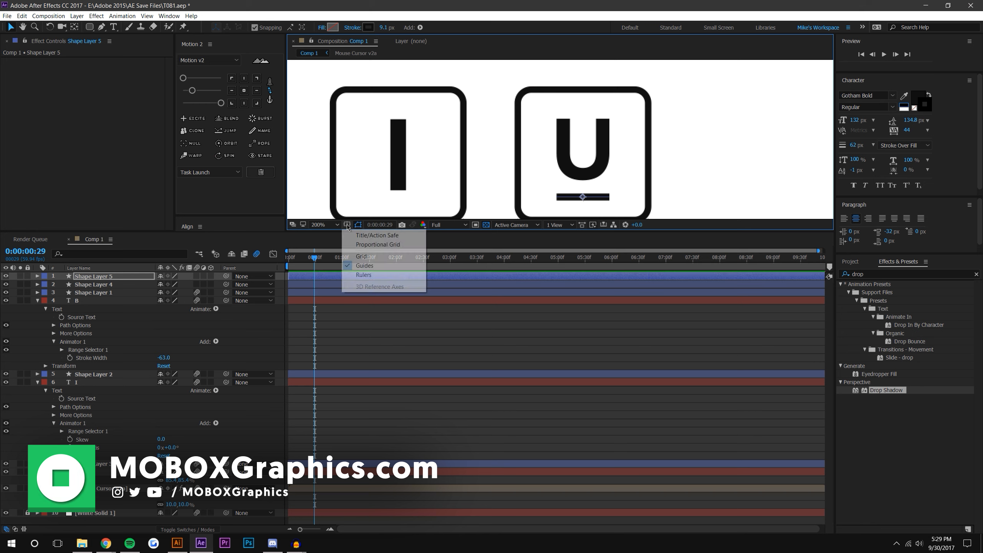
left_click(358, 259)
left_click_drag(624, 163, 624, 153)
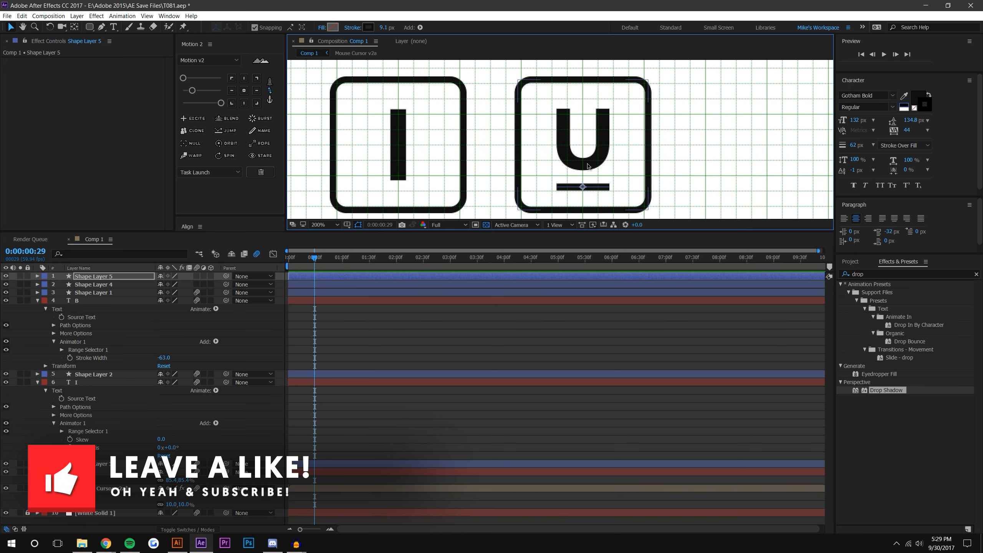
Scale the U text layer down to 77%.
left_click(100, 473, "shift")
left_click(411, 450)
left_click(136, 473)
left_click_drag(179, 481, 164, 480)
left_click(543, 210)
left_click(571, 314)
left_click(79, 268)
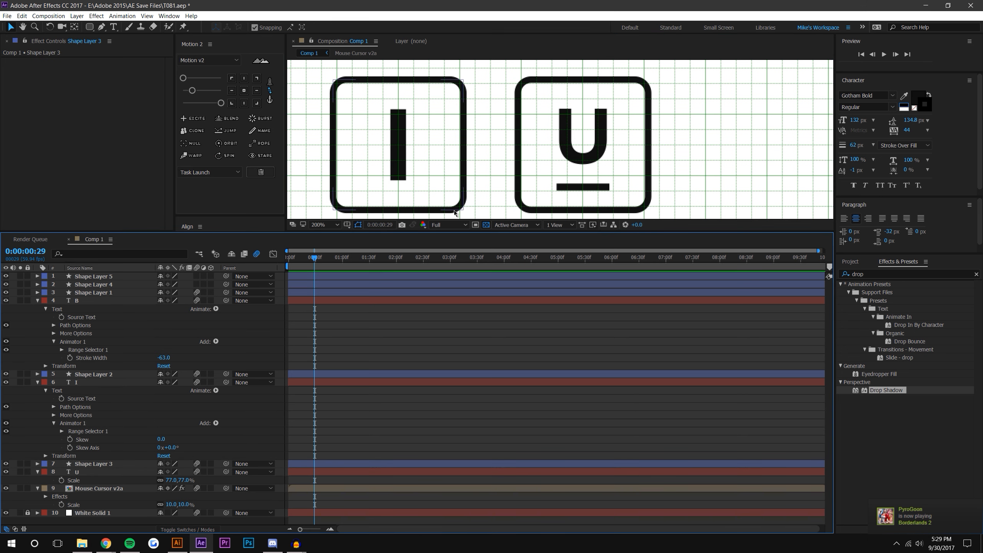
Move the underline slightly up toward the U and check the three buttons together.
left_click(133, 277)
left_click(583, 187)
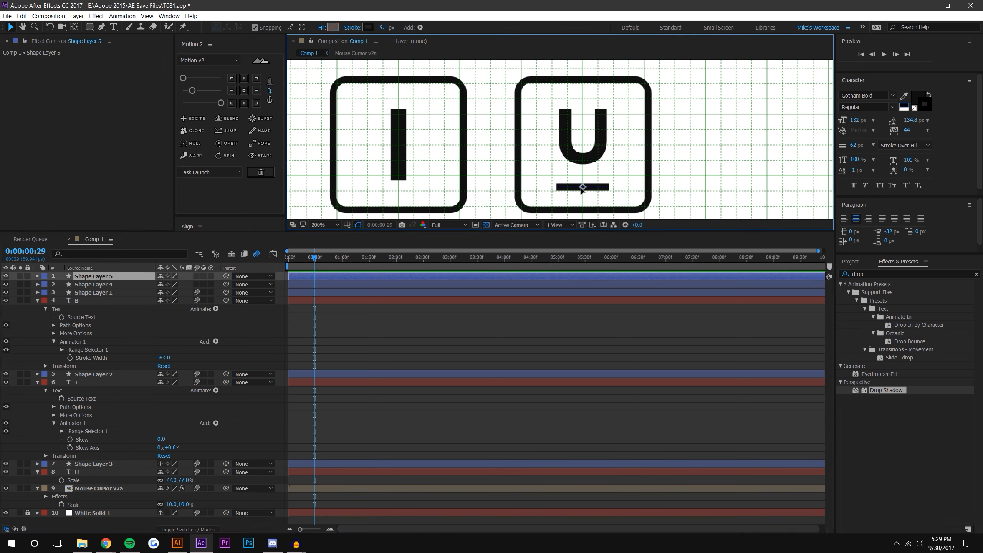
left_click_drag(583, 187, 585, 179)
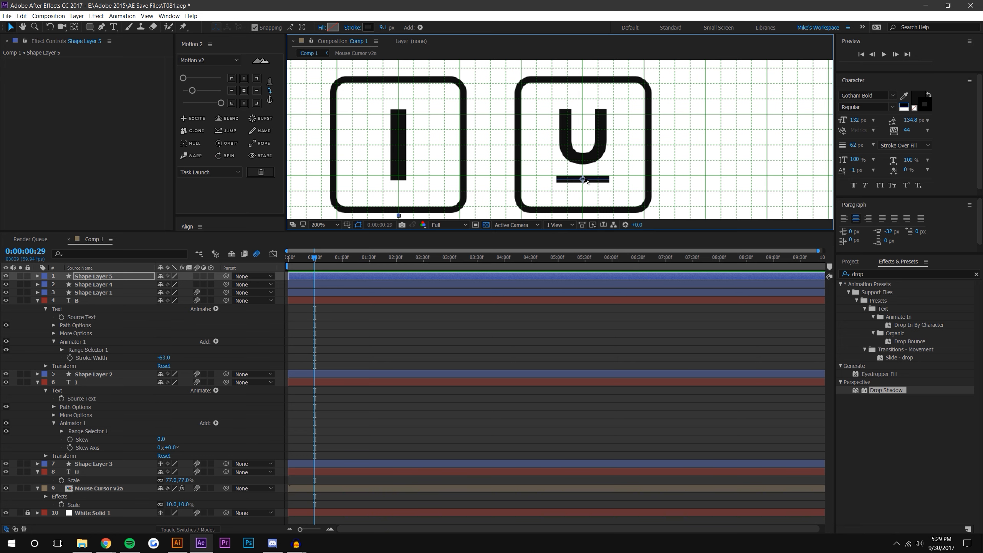
left_click(612, 329)
scroll(602, 186, "down", 2)
left_click_drag(588, 177, 616, 170)
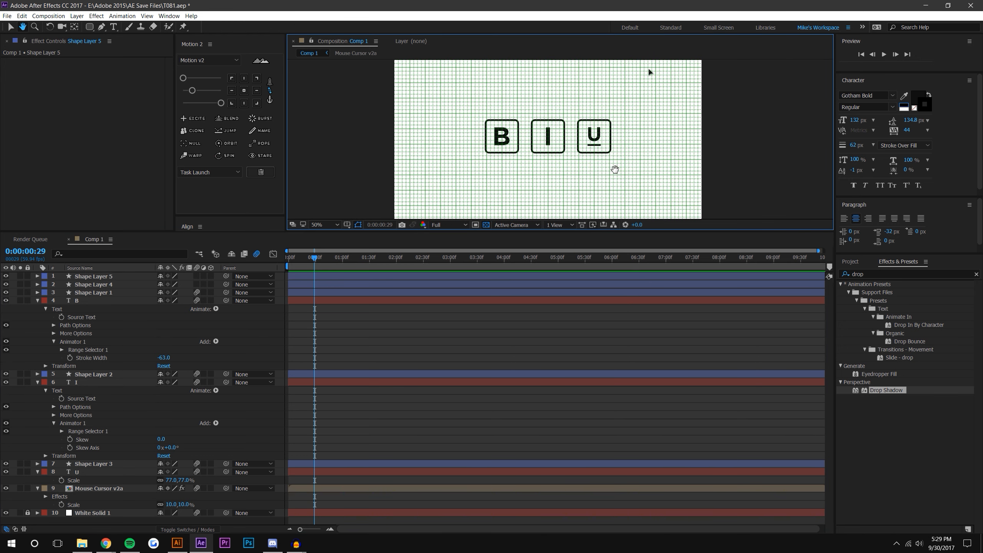
scroll(612, 162, "up", 2)
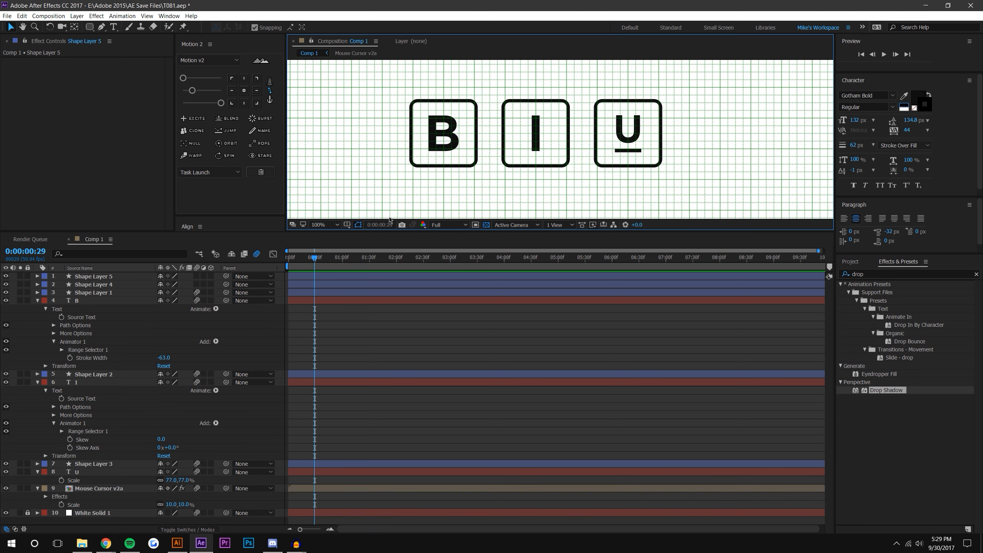
Hide the grid over the composition and collapse the expanded properties of all layers in the timeline.
left_click(347, 225)
left_click(352, 256)
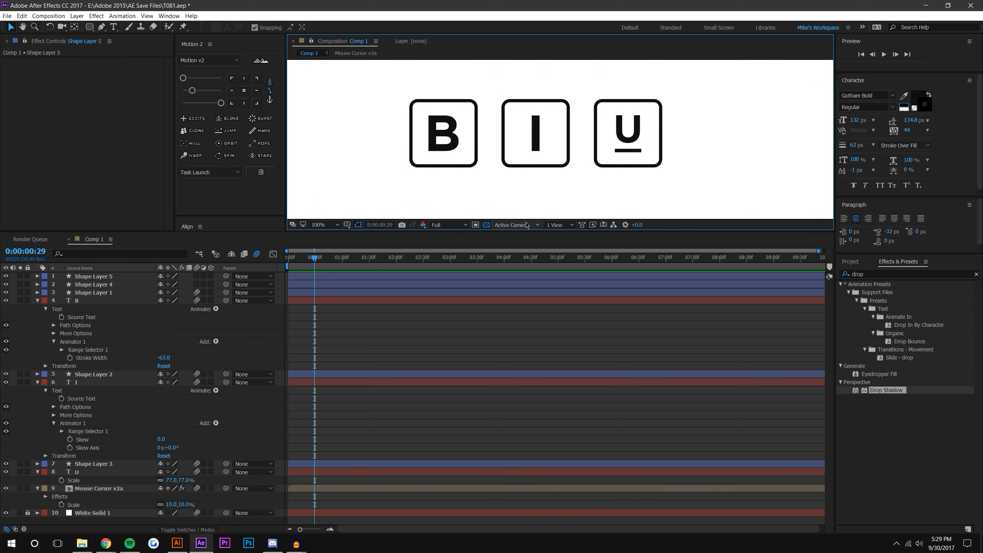
scroll(569, 168, "down", 2)
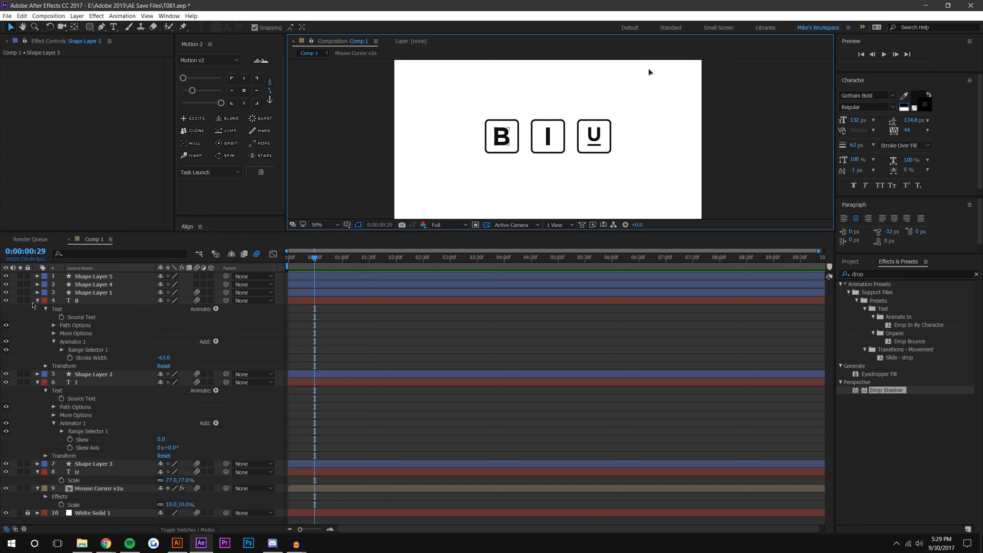
left_click(37, 301)
left_click(38, 317)
left_click(38, 333)
left_click(37, 341)
Rename Shape Layer 5, the line beneath the U, to Underline.
left_click(100, 276)
right_click(93, 276)
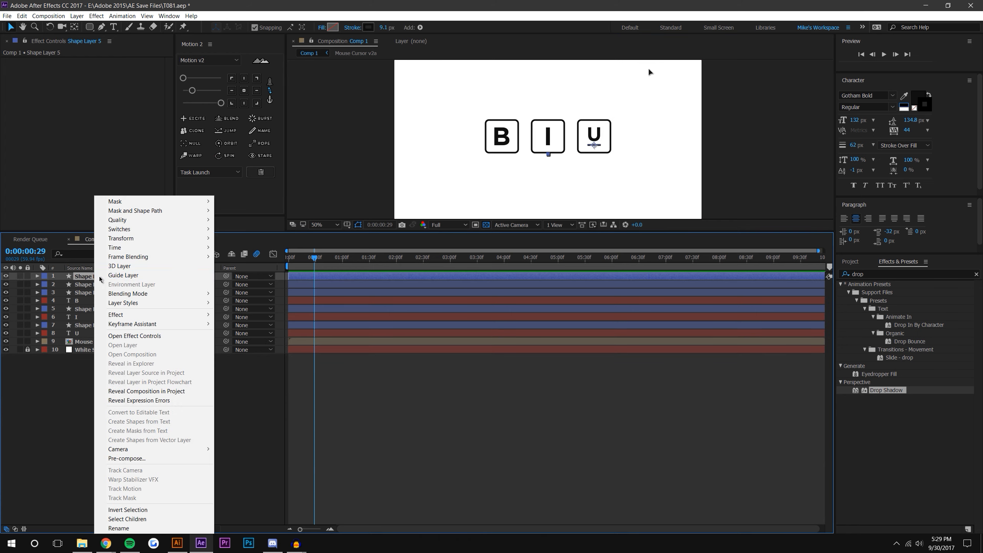
left_click(118, 528)
type("Underline")
key("Return")
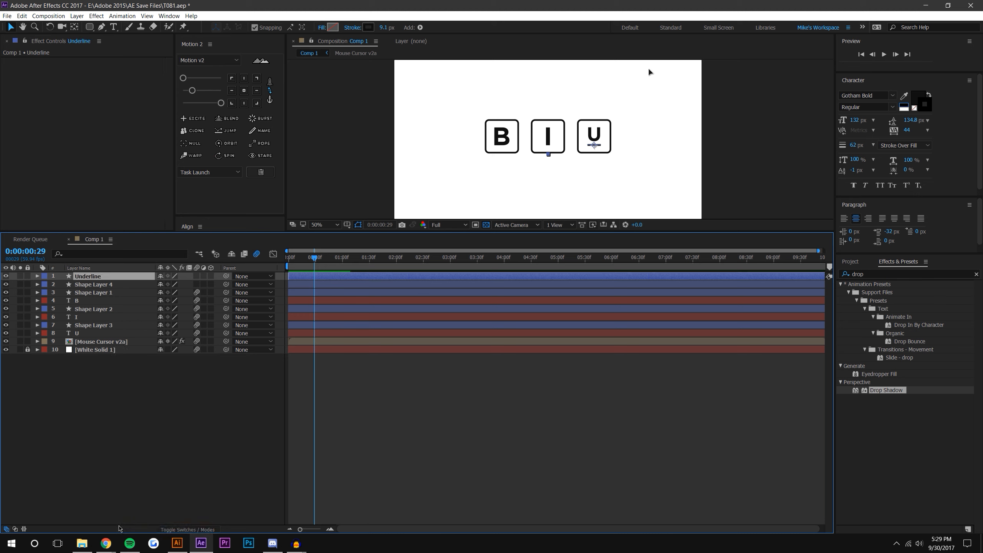
Move the Underline layer directly below the U text layer and delete the unneeded Shape Layer 4.
left_click_drag(88, 277, 87, 338)
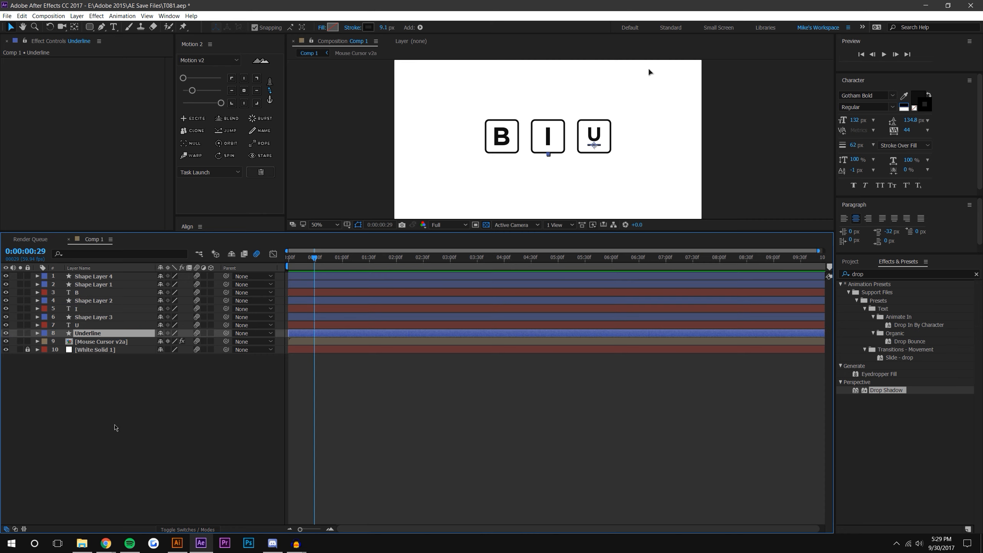
left_click(15, 275)
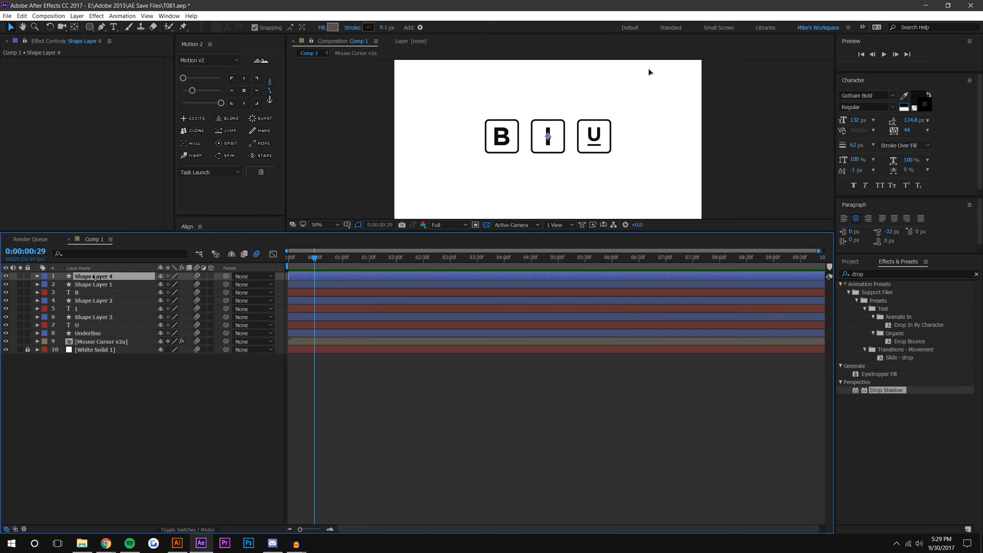
key("Delete")
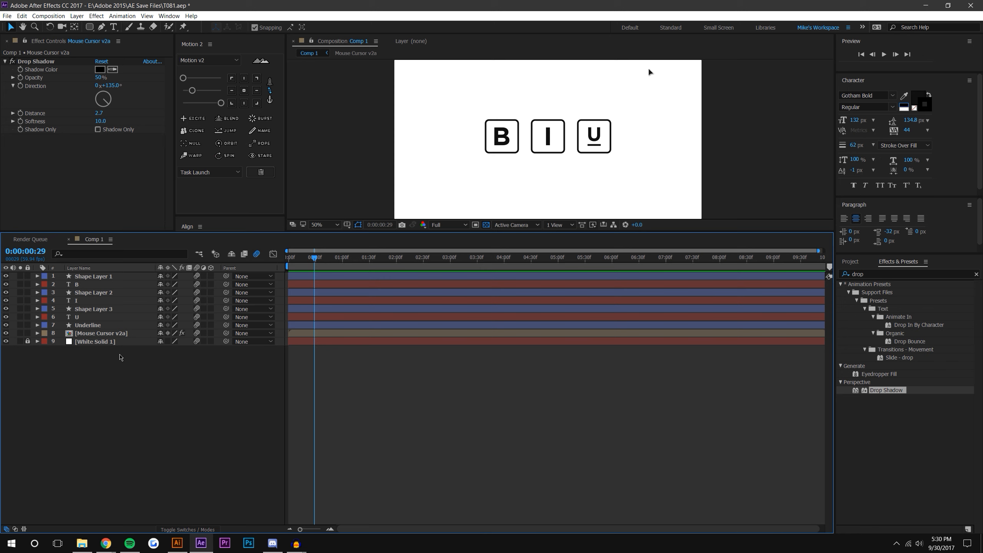
Batch-rename the three box layers, Shape Layer 1, 2 and 3, to Outline with Motion 2's Name tool.
left_click(94, 276)
left_click(94, 293, "ctrl")
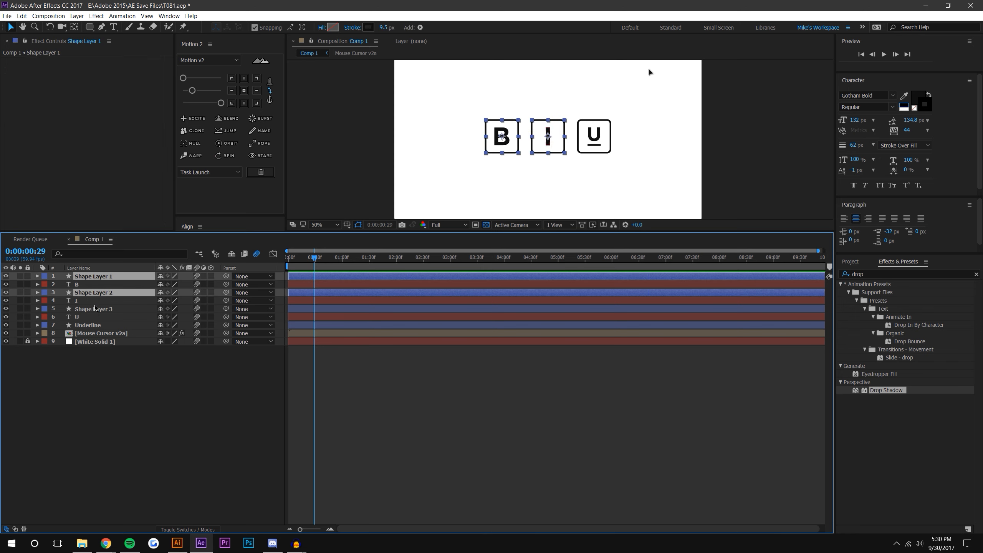
left_click(96, 308, "ctrl")
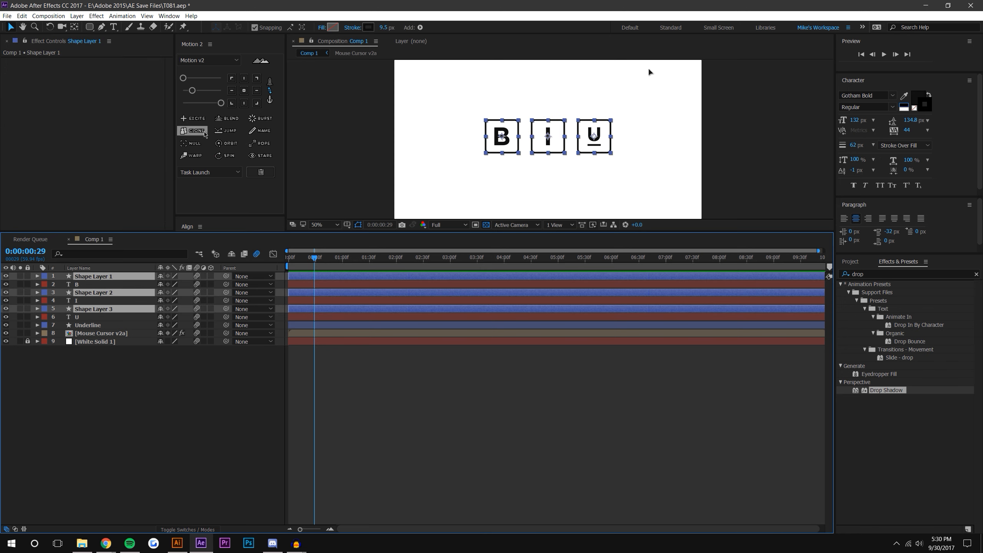
left_click(260, 131)
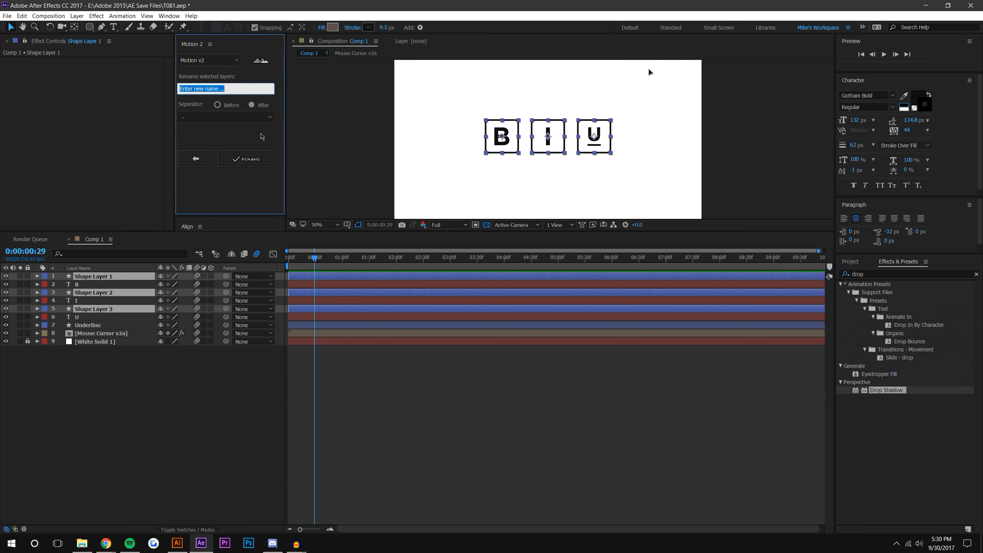
type("Outline")
key("Return")
left_click(247, 159)
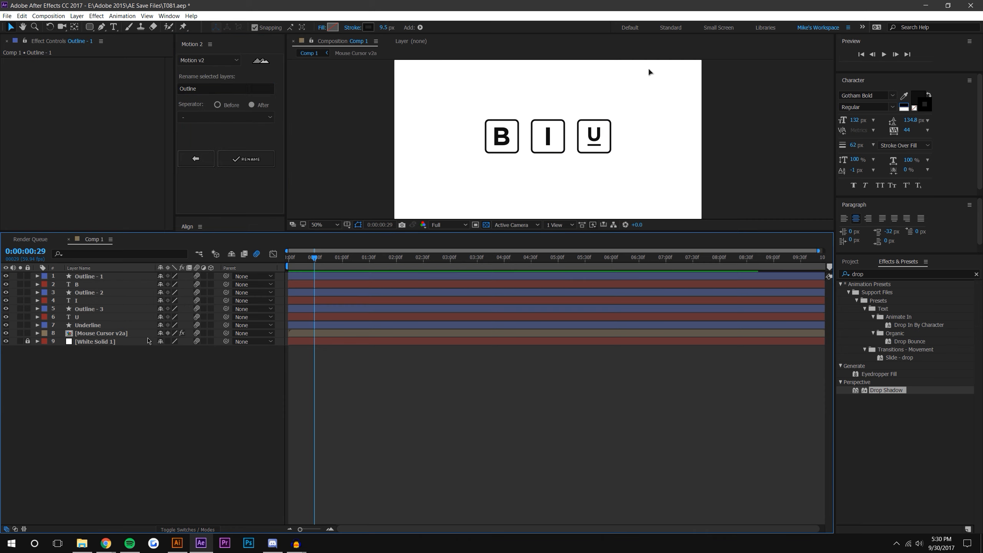
Enlarge the composition viewing area and return Motion 2 from renaming to its main tools.
right_click(90, 277)
left_click(251, 472)
left_click_drag(229, 232, 228, 366)
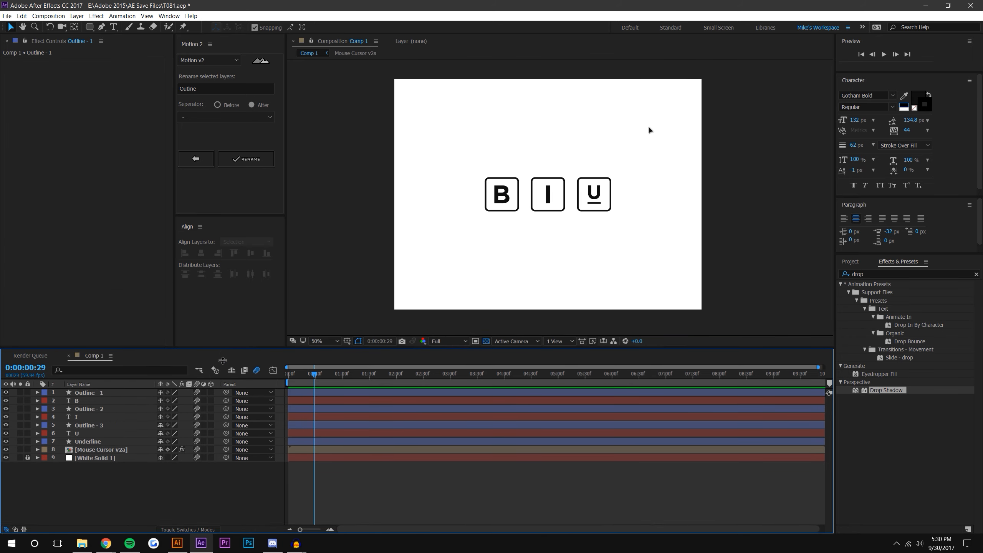
left_click(200, 159)
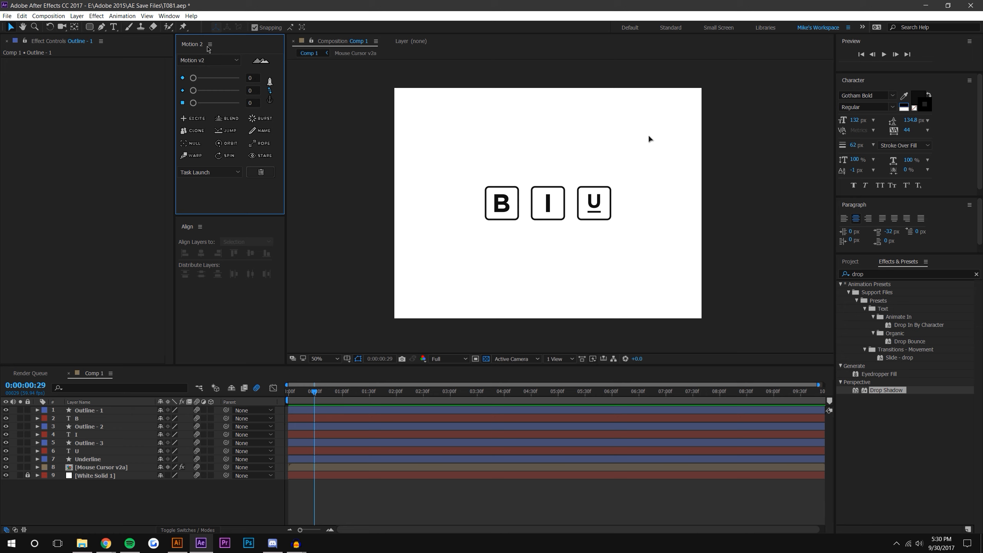
Move the Mouse Cursor v2a layer to the empty area just below the U button.
left_click(98, 468)
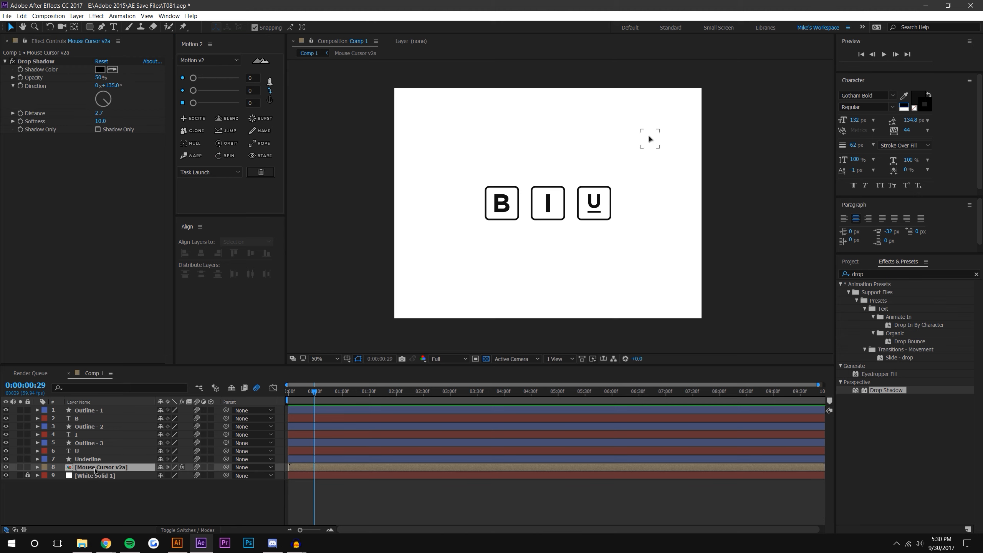
left_click_drag(652, 140, 579, 256)
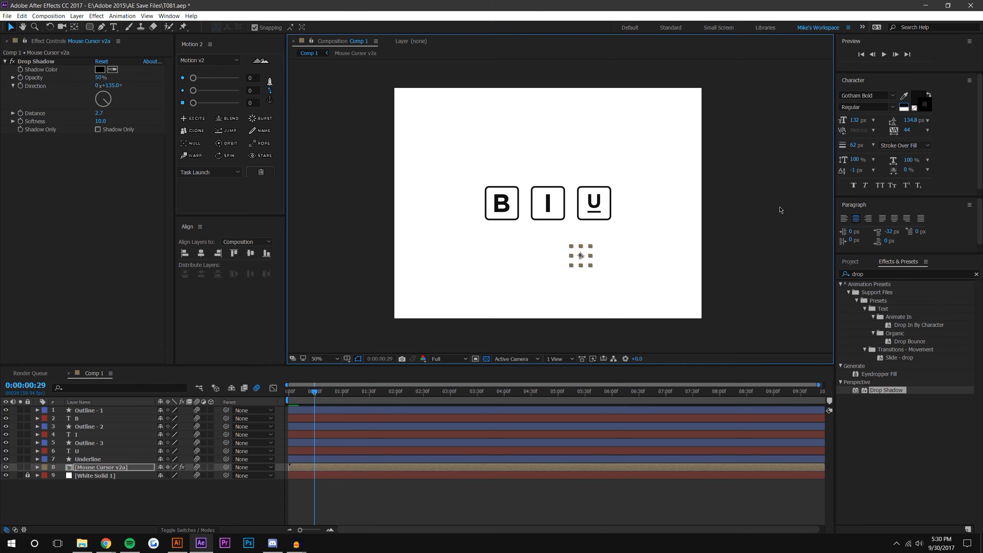
left_click(627, 270)
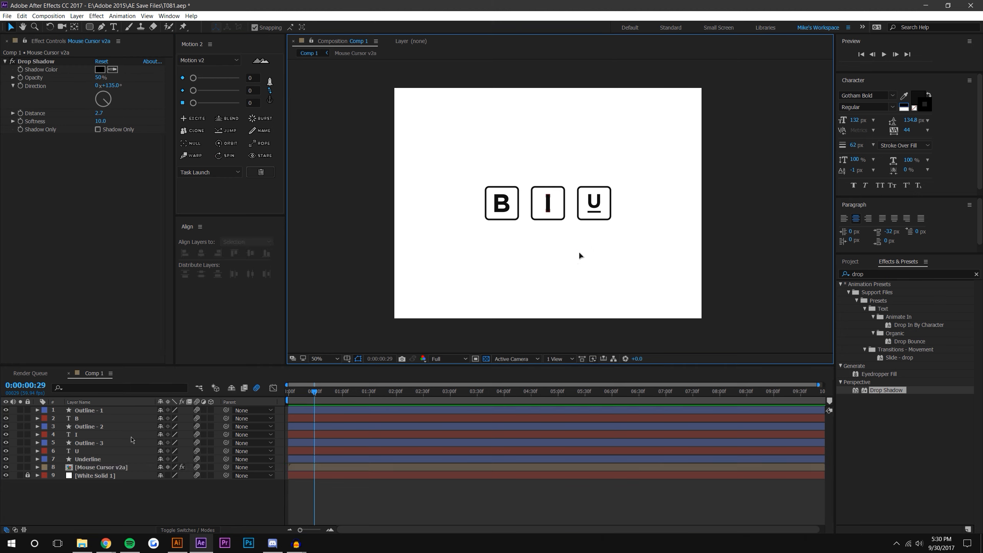
left_click(95, 468)
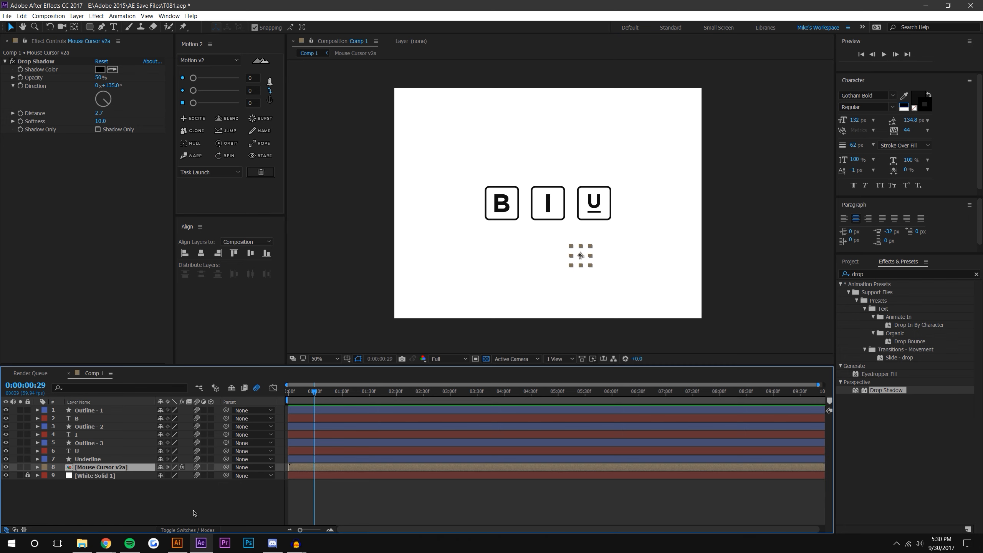
left_click(202, 496)
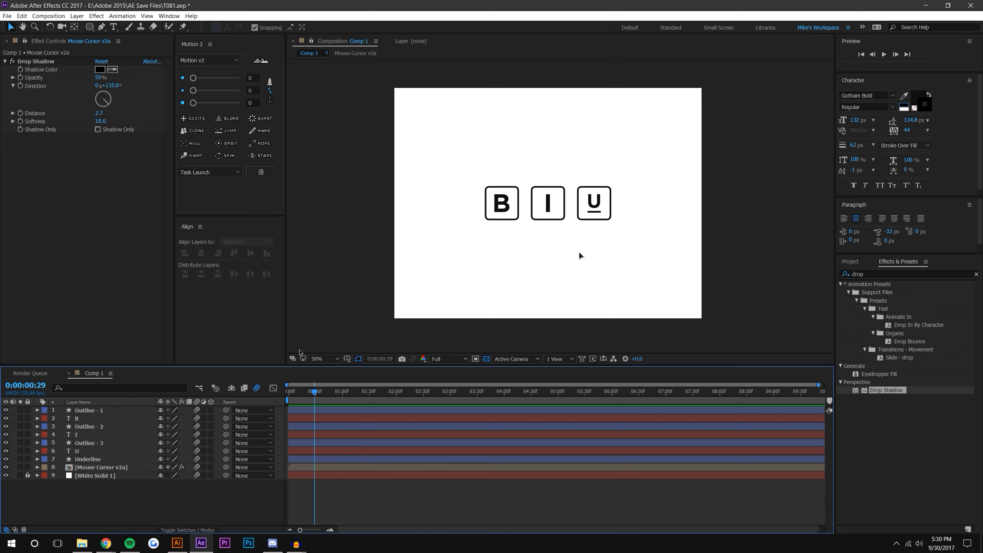
Set the scale of the Mouse Cursor v2a layer to 15%.
left_click(107, 468)
key("s")
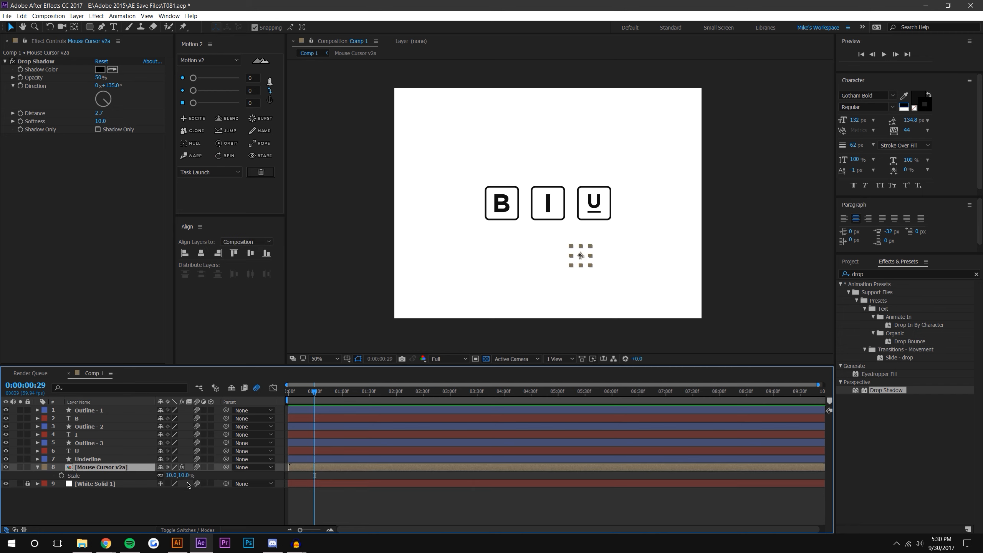
left_click(185, 476)
left_click(205, 503)
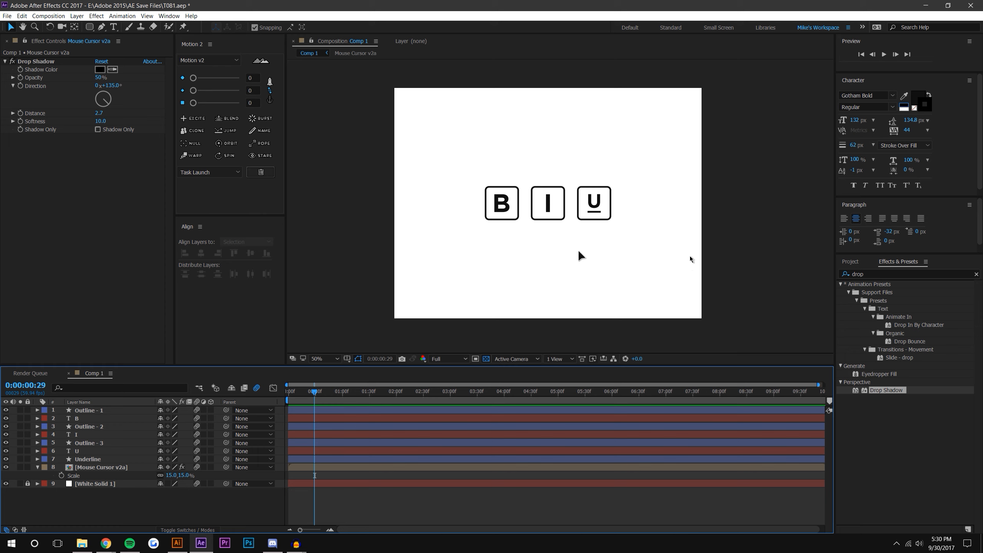
Find the Fill effect and apply it to both the Outline - 1 layer and the B text layer.
left_click(327, 359)
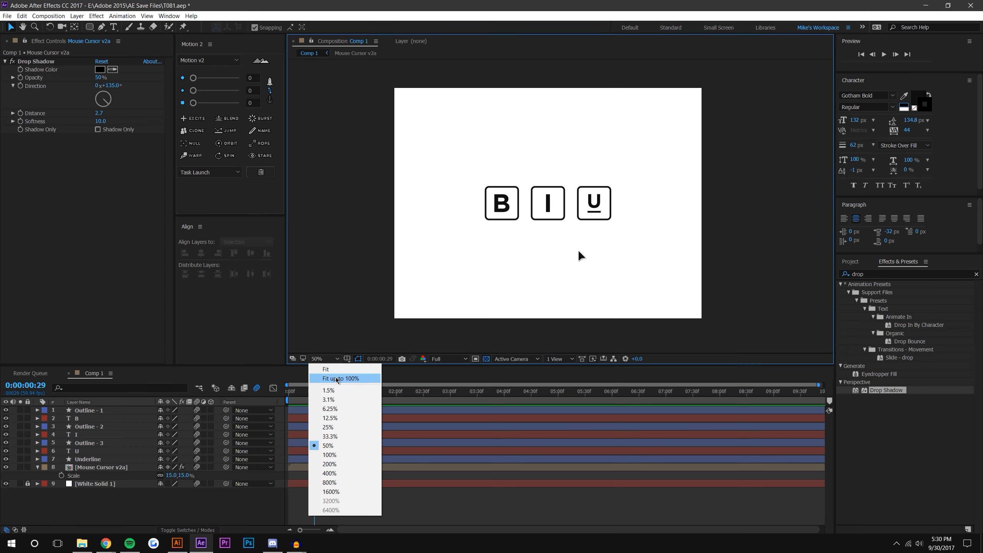
left_click(337, 379)
key("slash")
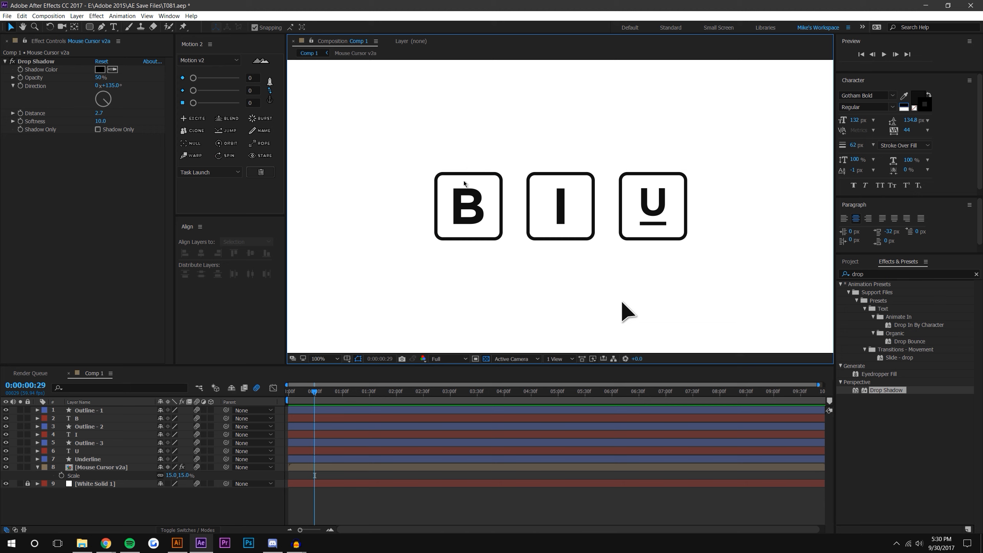
left_click(92, 411)
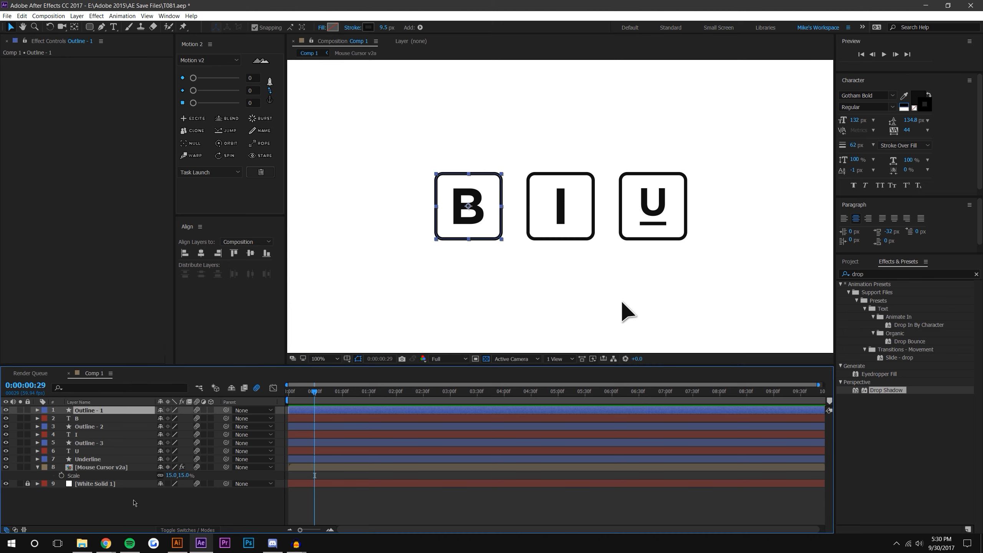
left_click(136, 503)
left_click(882, 273)
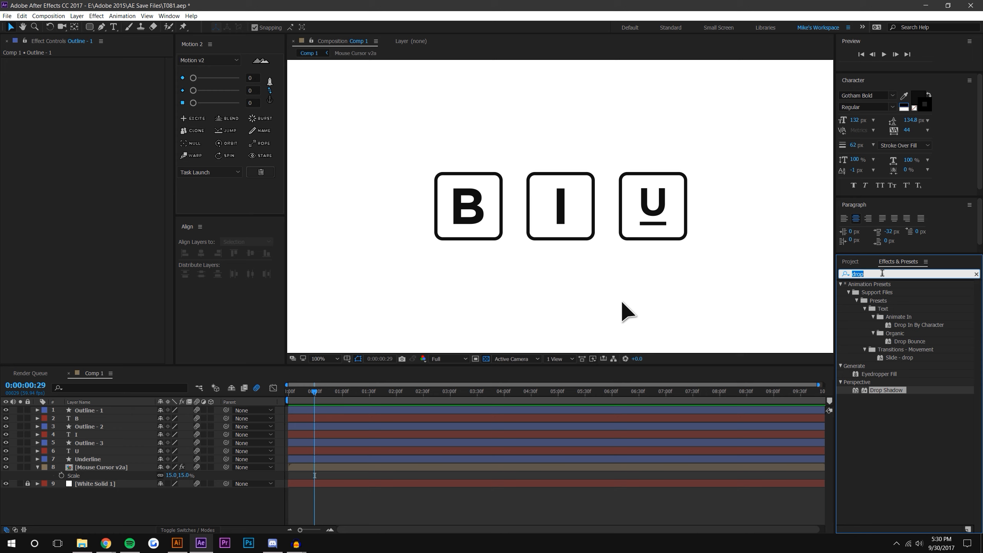
type("fill")
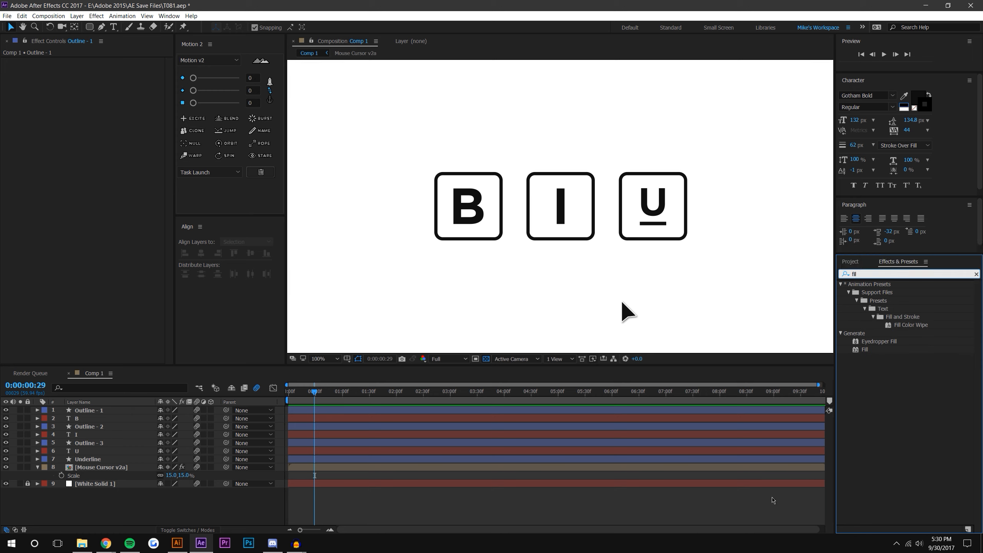
left_click_drag(865, 350, 457, 202)
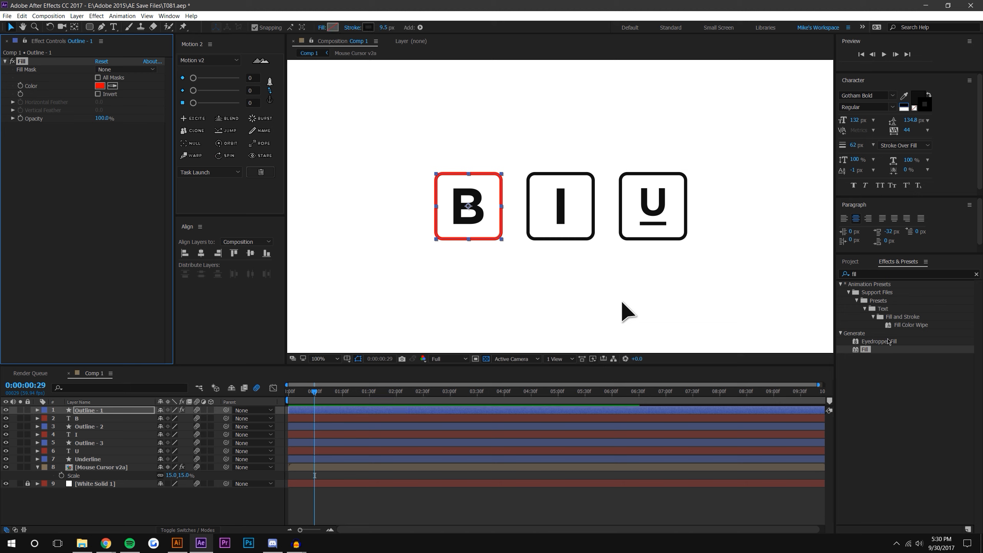
left_click_drag(866, 350, 121, 422)
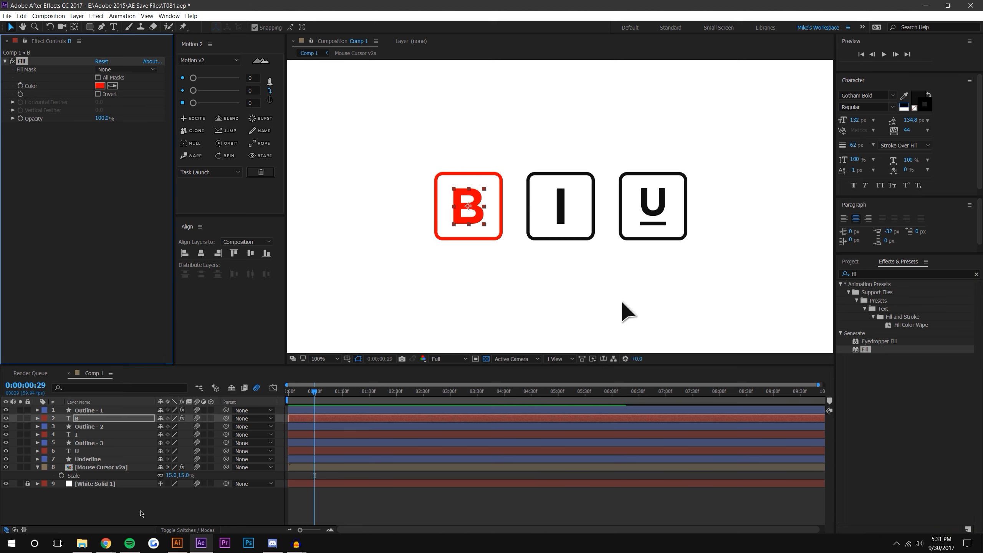
Add Fill Color keyframes at 0:00:01:00 on both the Outline - 1 and B layers.
key("period")
left_click_drag(586, 171, 676, 151)
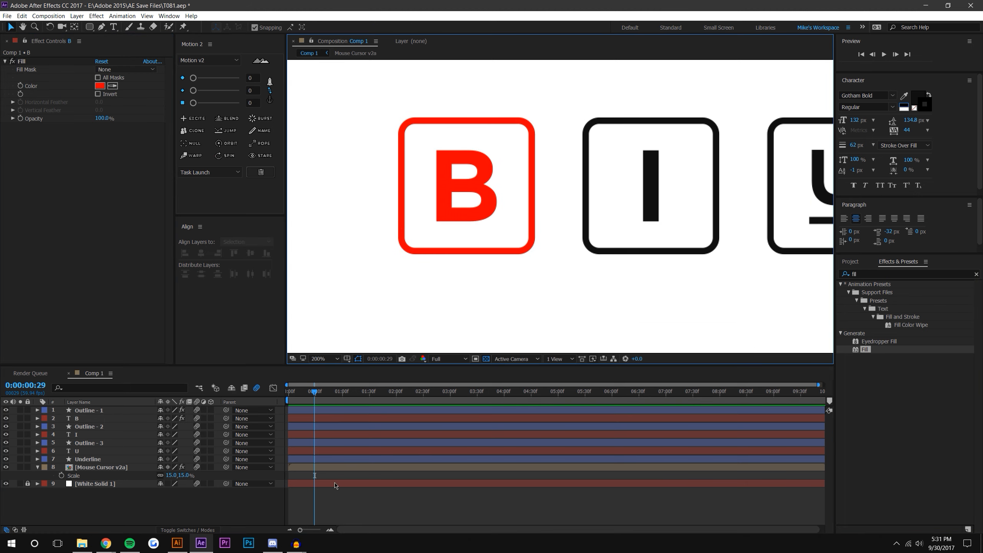
left_click_drag(312, 392, 343, 401)
left_click(93, 411)
left_click(103, 410)
left_click(101, 418, "shift")
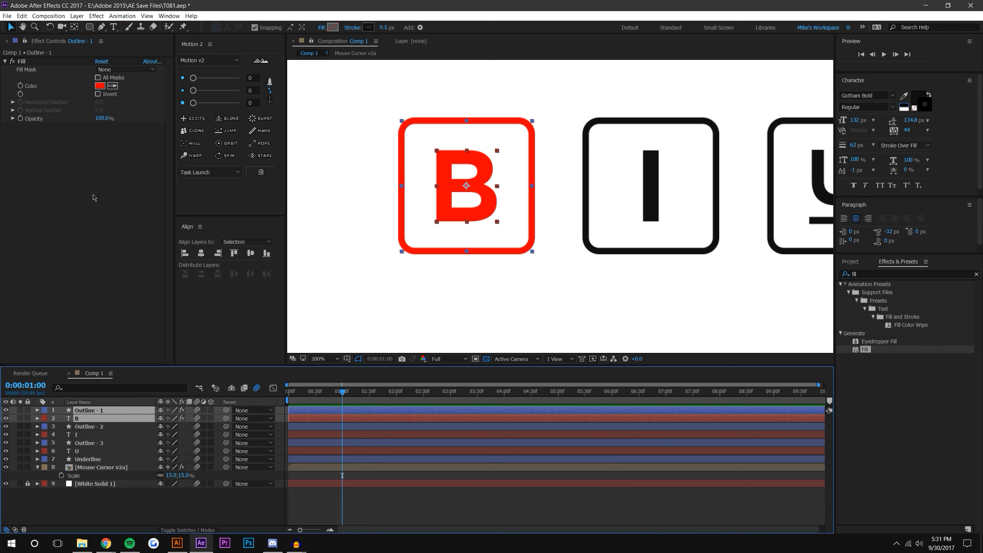
left_click(20, 86)
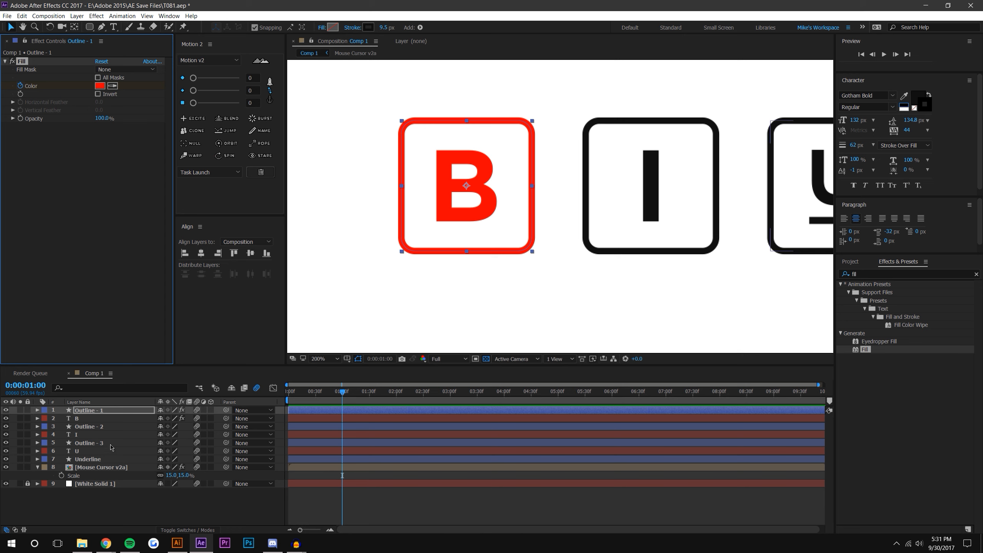
left_click(86, 443)
left_click(20, 86)
Set the Fill color of Outline - 1 to light gray D3D3D3 at the one-second keyframe.
left_click(163, 426)
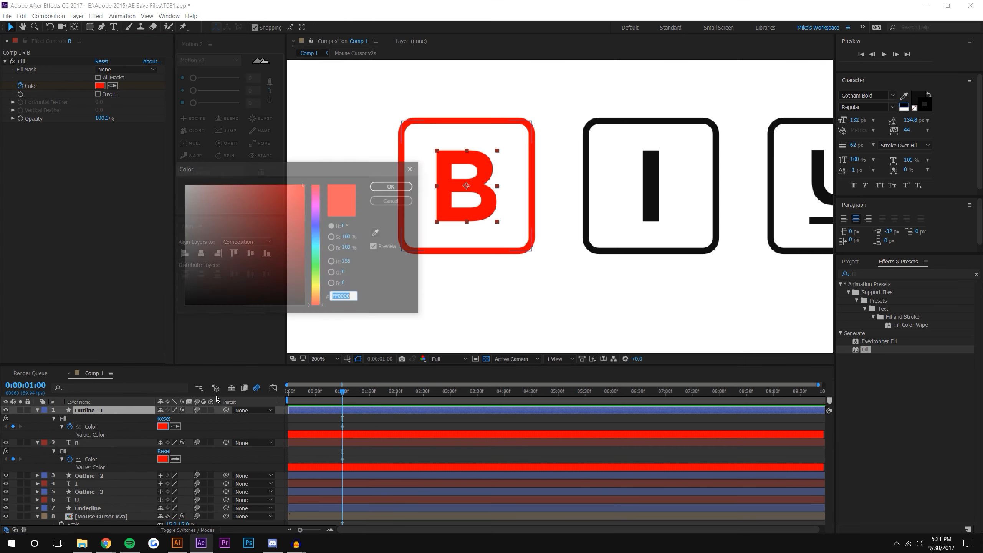
left_click_drag(202, 266, 163, 209)
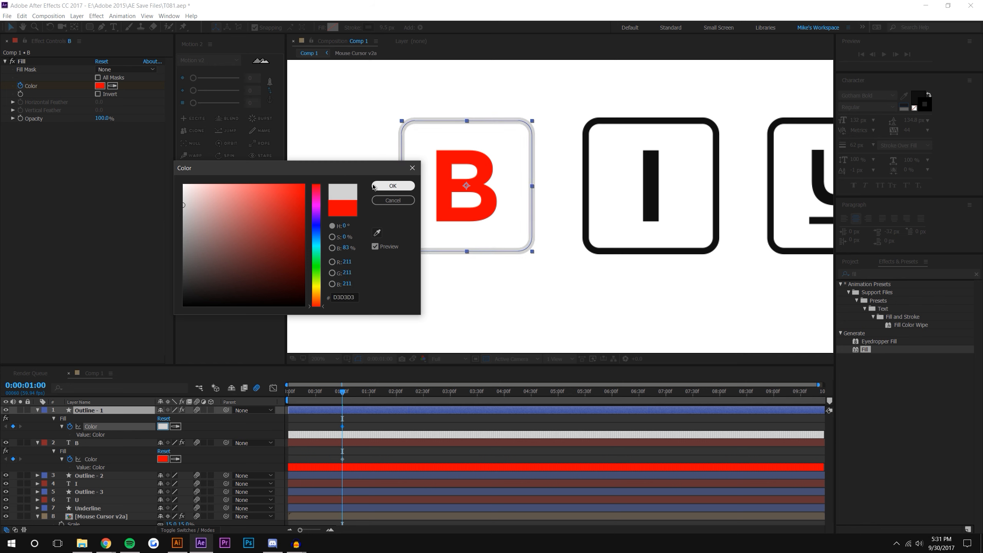
left_click(393, 186)
left_click(378, 454)
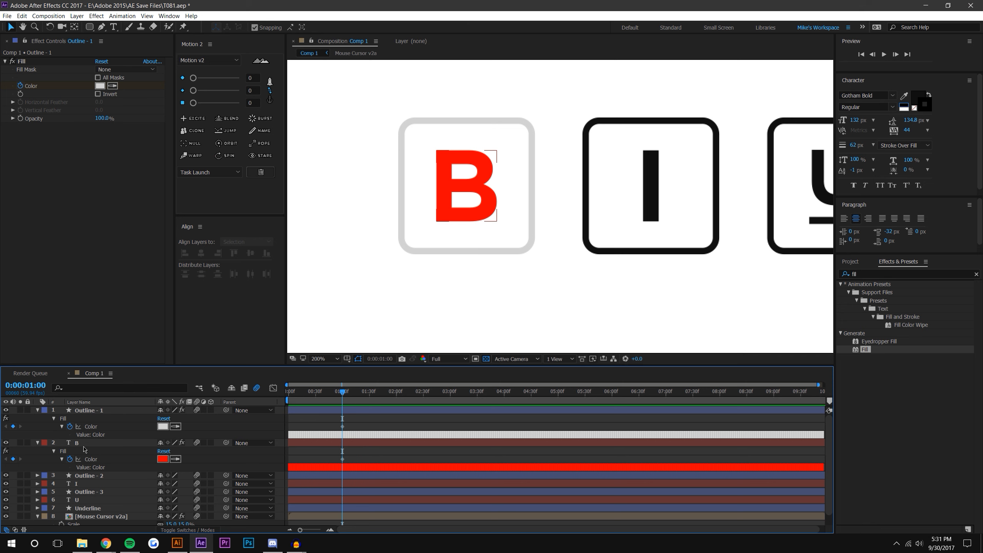
Set the B layer's Fill color to D3D3D3 by sampling the gray outline around it.
left_click(163, 460)
left_click(377, 232)
left_click(424, 117)
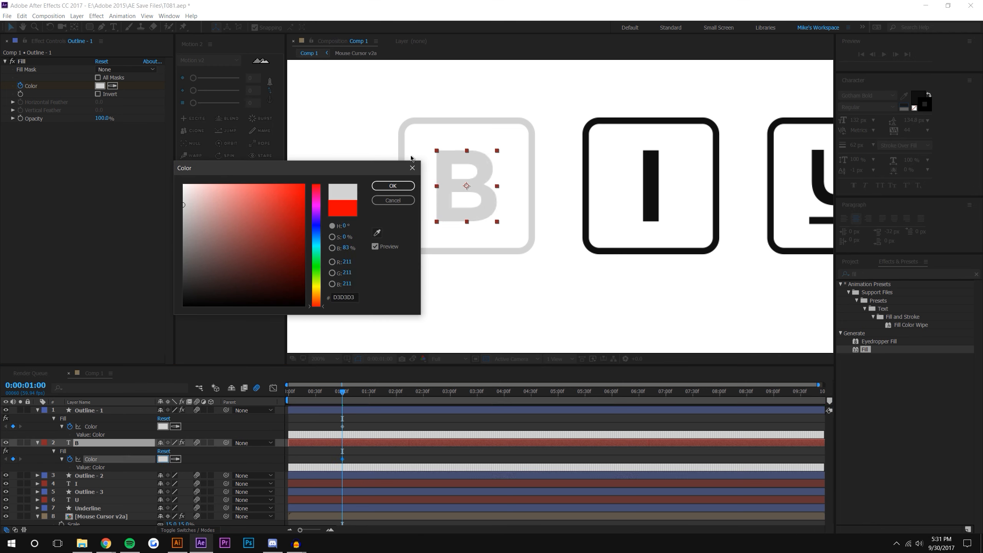
left_click(401, 186)
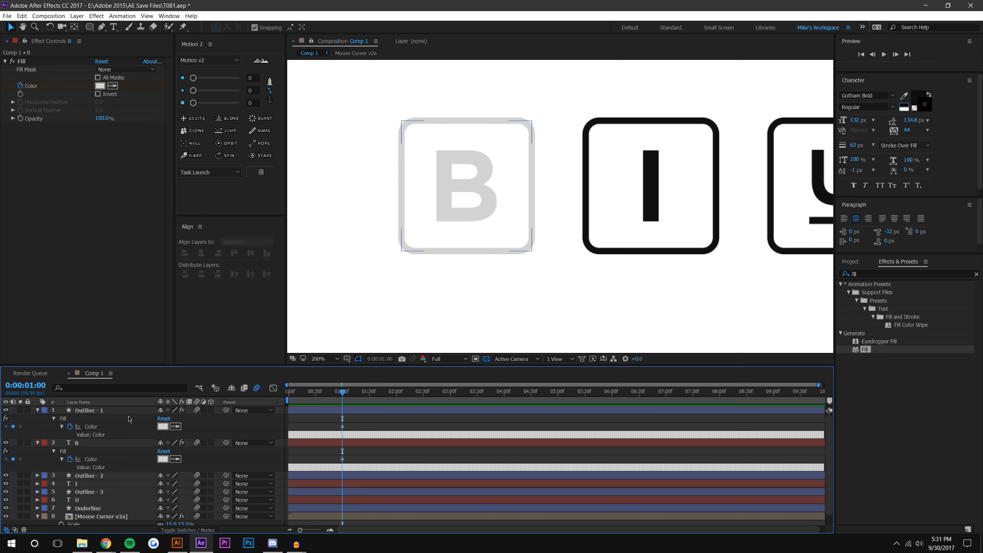
Undo the Fill effects and their color keyframes on Outline - 1 and B, and reveal both layers' Opacity.
key("ctrl+z")
key("ctrl+z")
key("ctrl+z")
key("ctrl+z")
key("ctrl+z")
key("ctrl+z")
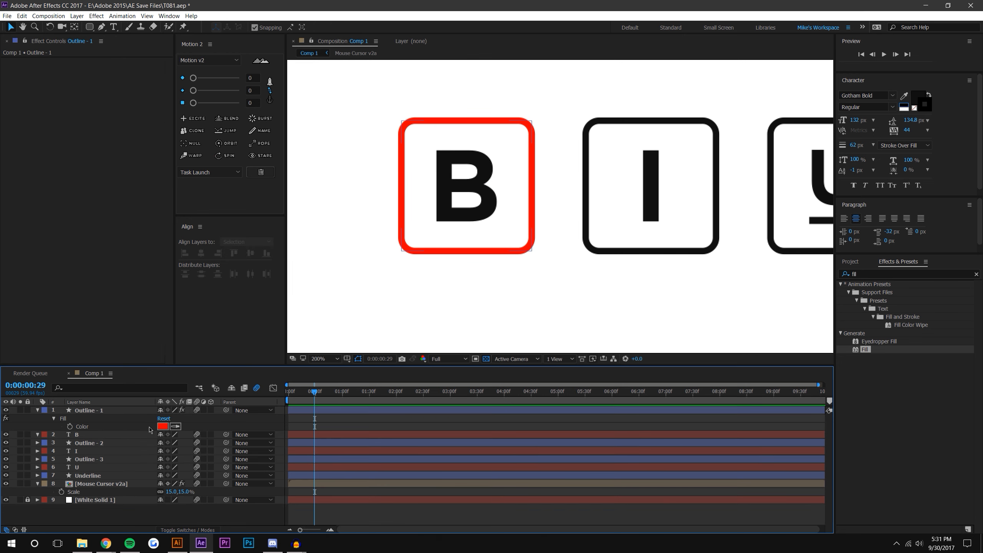
key("ctrl+z")
key("ctrl+z")
key("ctrl+z")
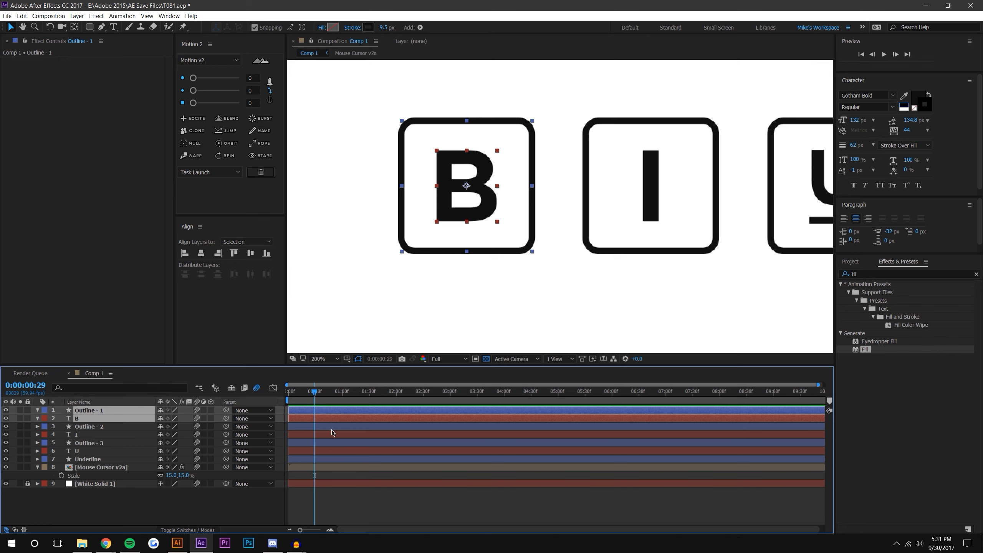
key("t")
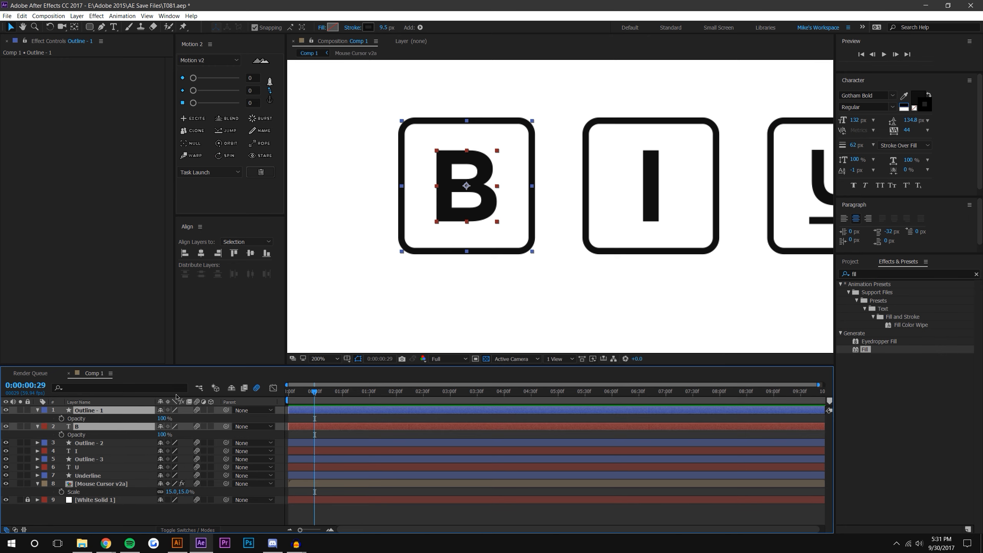
Draw a large red-filled square around the B button and place its layer directly below the B layer.
scroll(360, 265, "down", 2)
left_click(344, 271)
scroll(372, 252, "up", 1)
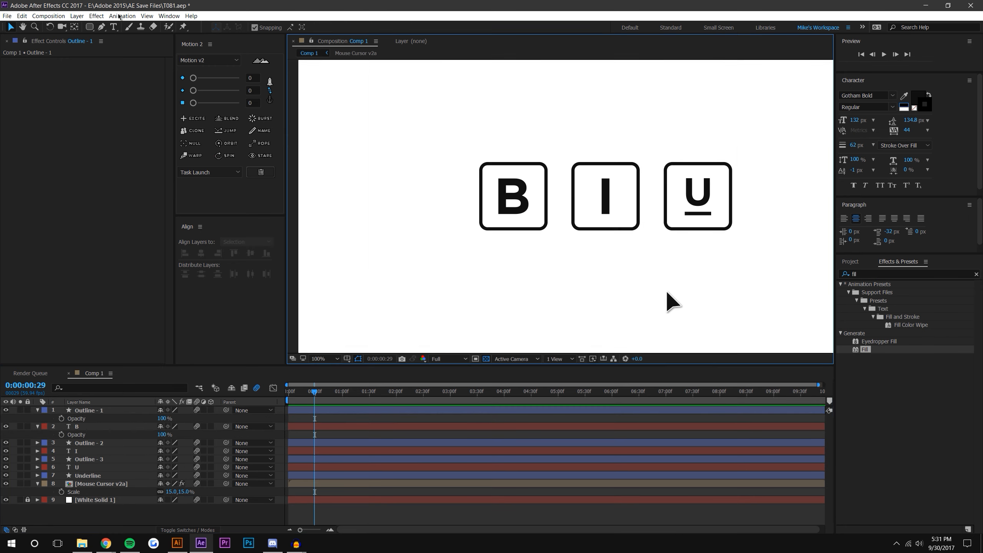
left_click_drag(89, 28, 116, 25)
left_click_drag(443, 121, 571, 251)
left_click(256, 28)
left_click(285, 197)
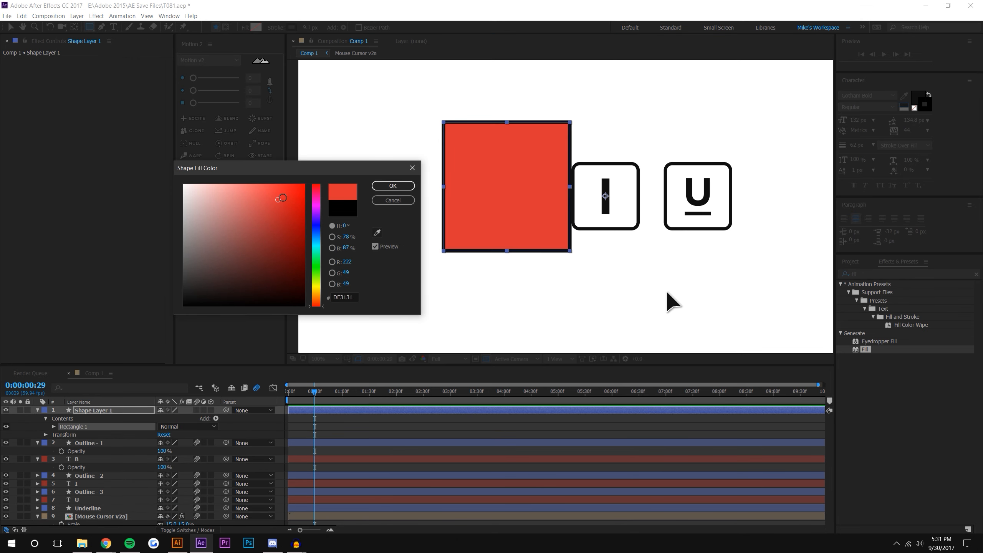
left_click(394, 187)
left_click_drag(93, 410, 94, 468)
Try a light gray E8E8E8 stroke color on Outline - 1 against the red square.
left_click(93, 426)
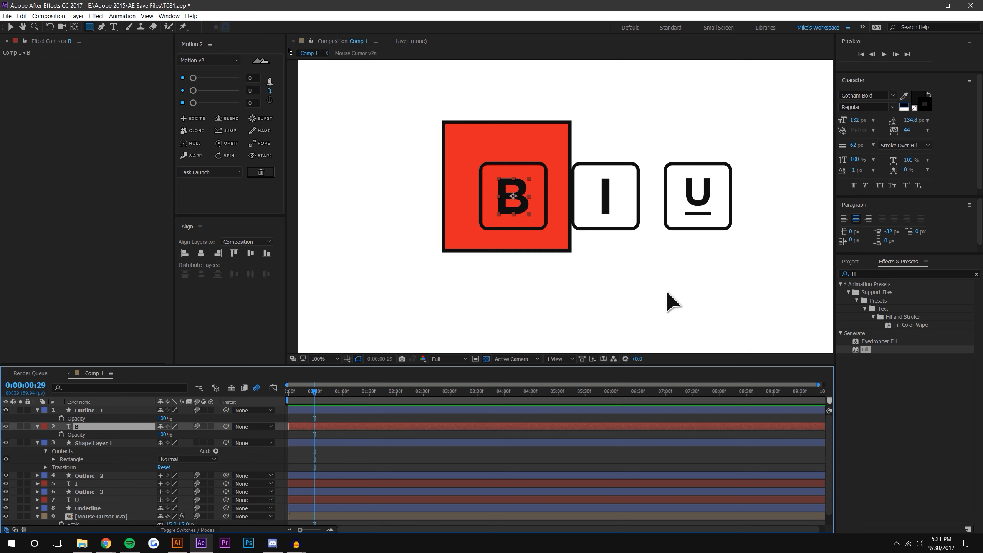
left_click(94, 410)
left_click(292, 27)
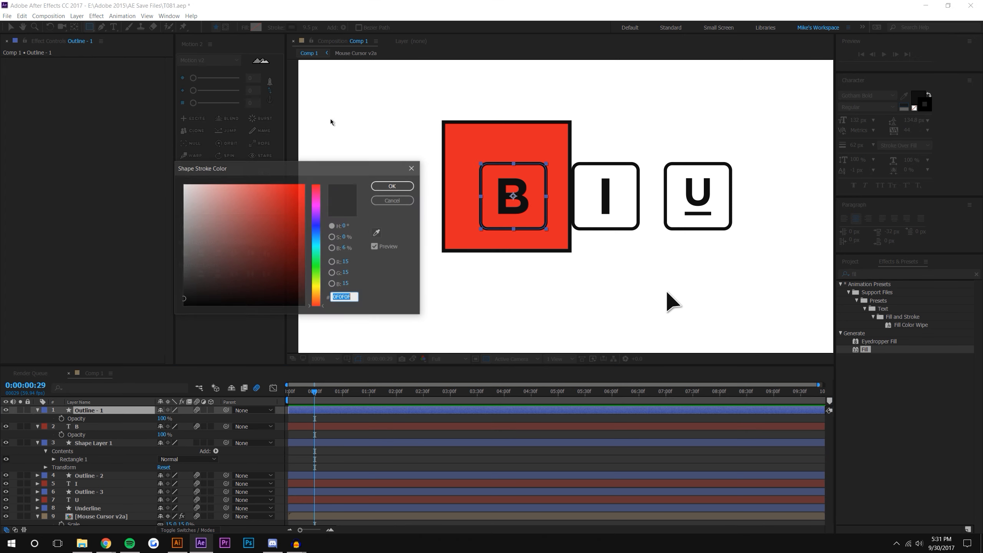
left_click_drag(192, 197, 178, 196)
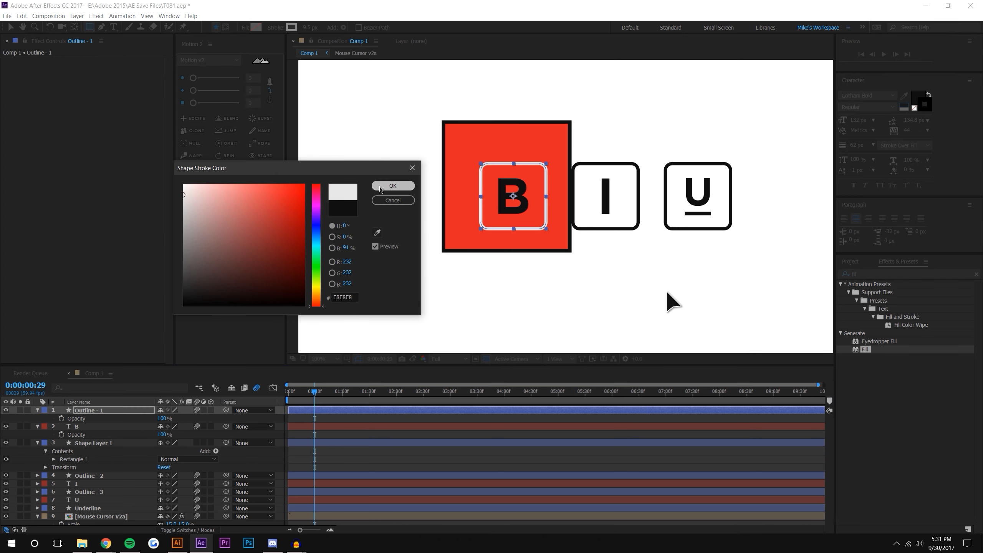
left_click(393, 186)
left_click(510, 197)
scroll(556, 205, "up", 2)
key("ctrl+z")
key("ctrl+z")
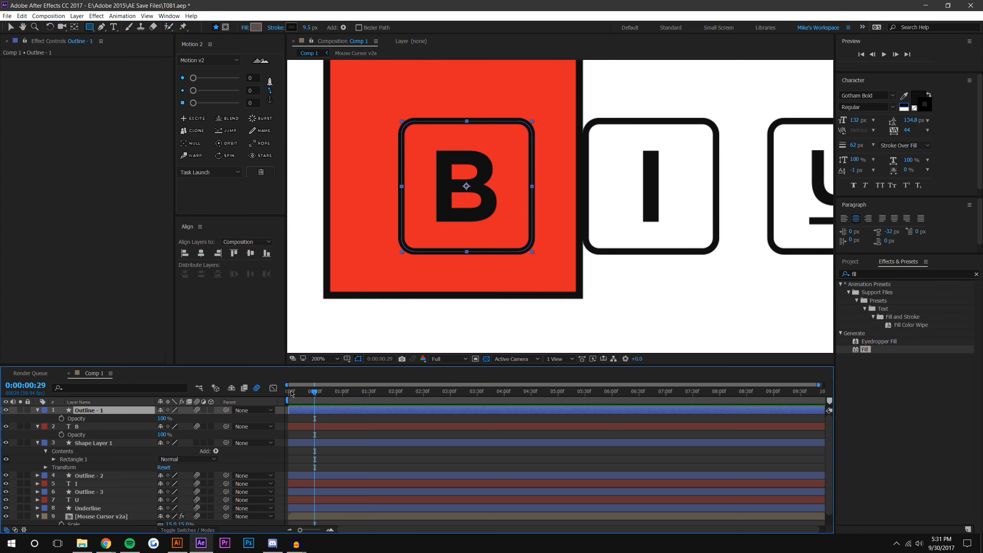
Try lowering the Opacity of both Outline - 1 and B to 32% over the red square.
left_click(108, 426, "shift")
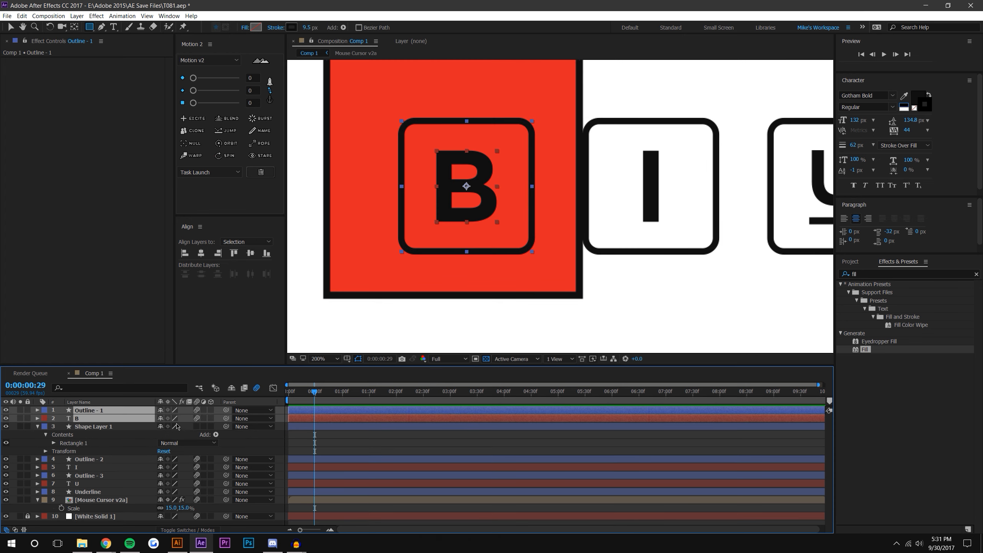
left_click_drag(163, 421, 137, 422)
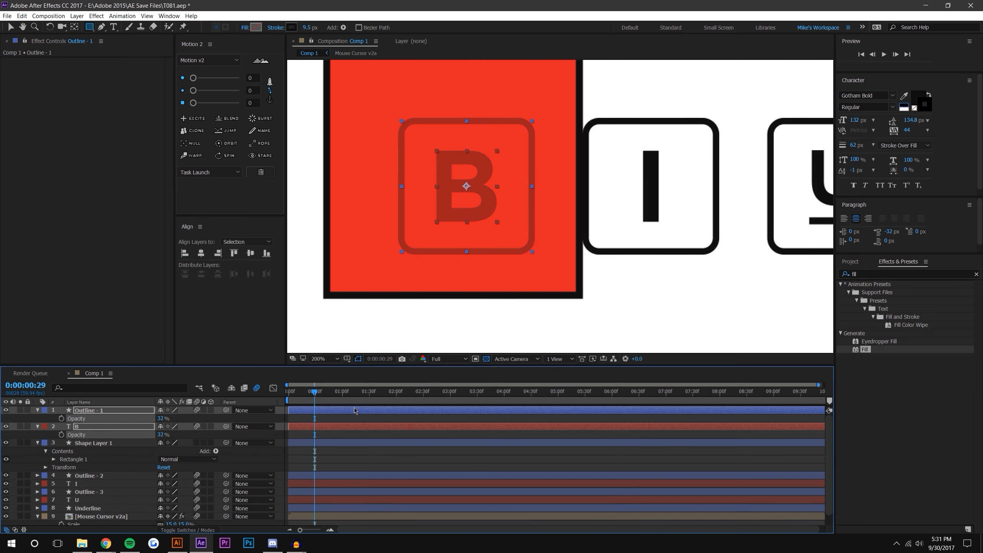
left_click(389, 419)
scroll(427, 280, "down", 1)
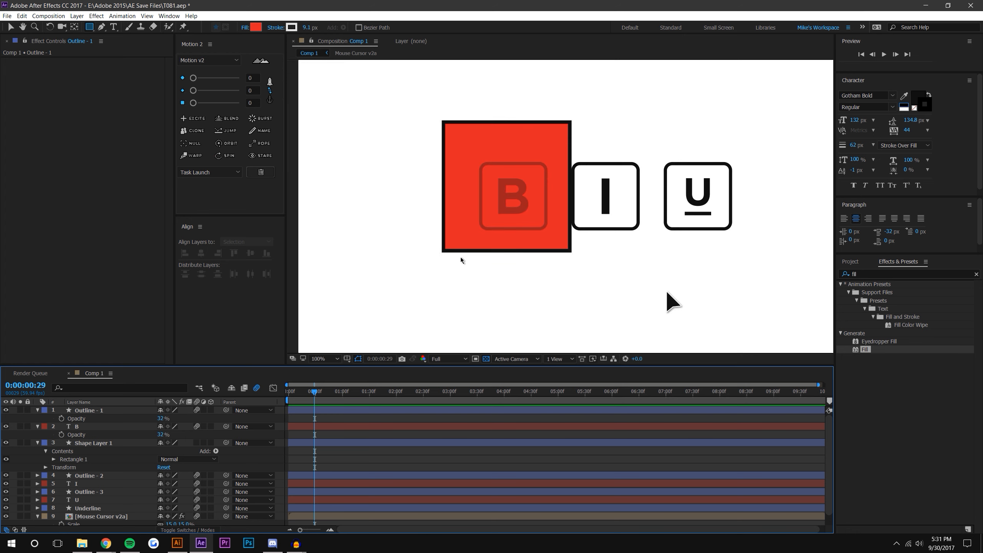
Undo the Opacity change on Outline - 1 and B, and delete the red square.
key("ctrl+z")
left_click(402, 451)
left_click(470, 147)
key("ctrl+z")
left_click(10, 27)
left_click(450, 130)
key("Delete")
Add Opacity keyframes at 0:00:00:29 on both the Outline - 1 and B layers.
key("period")
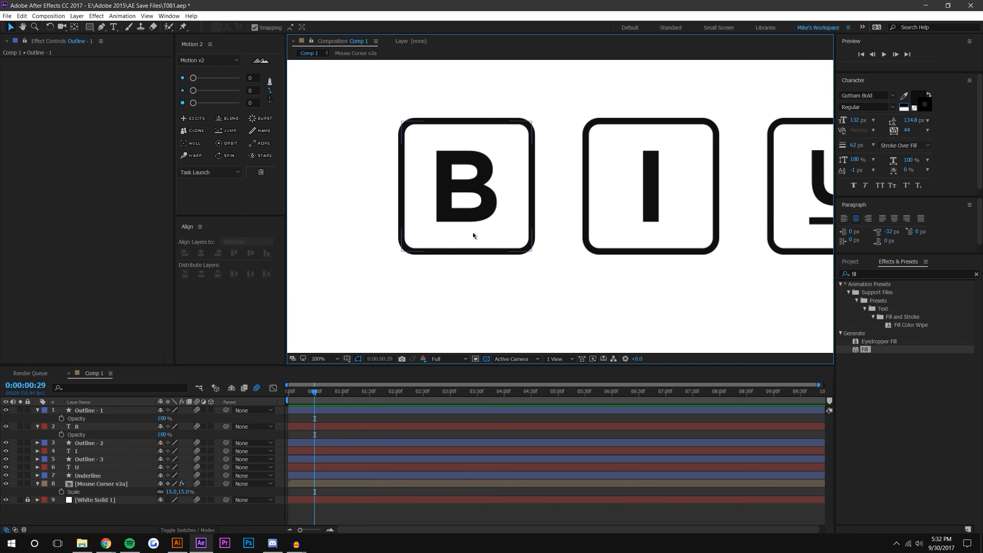
left_click_drag(473, 233, 540, 239)
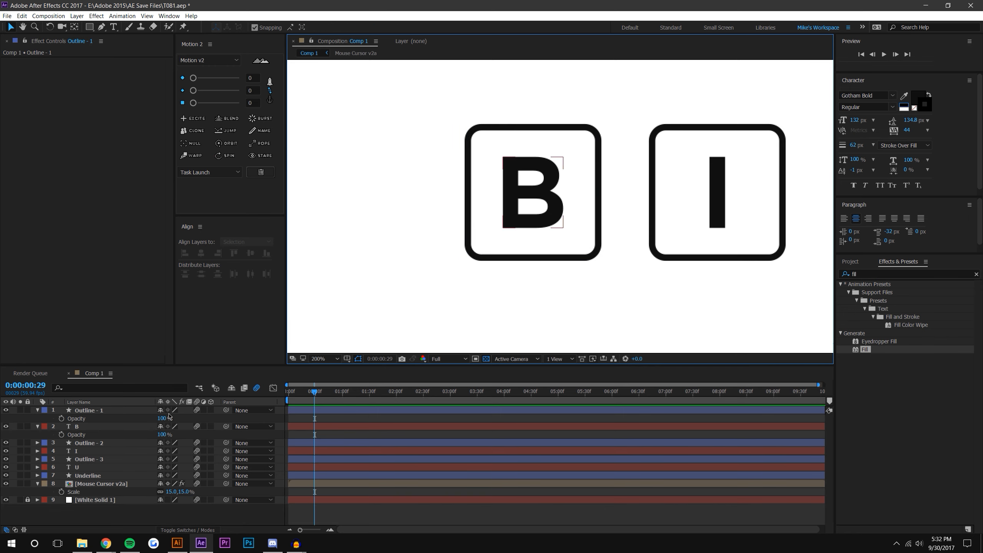
left_click(61, 419)
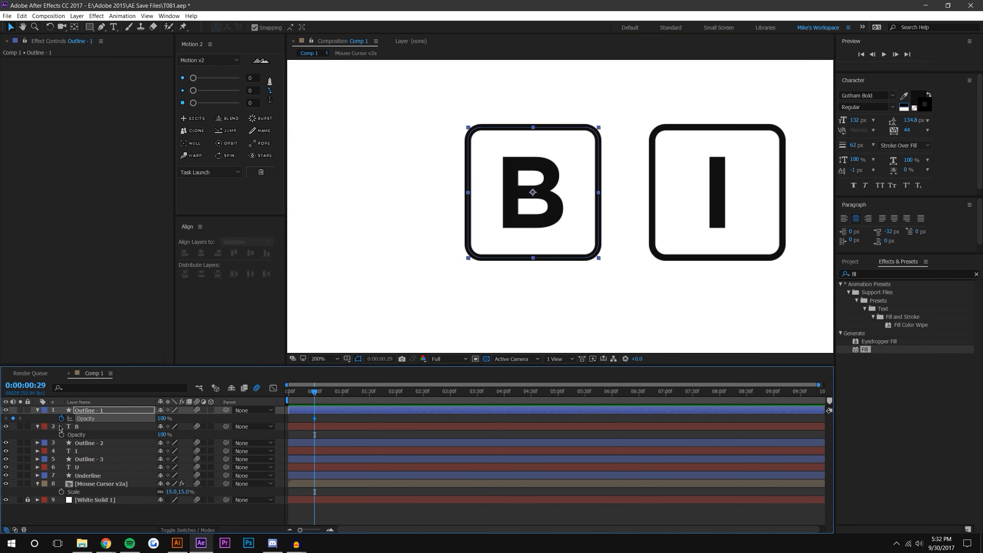
left_click(61, 435)
key("F2")
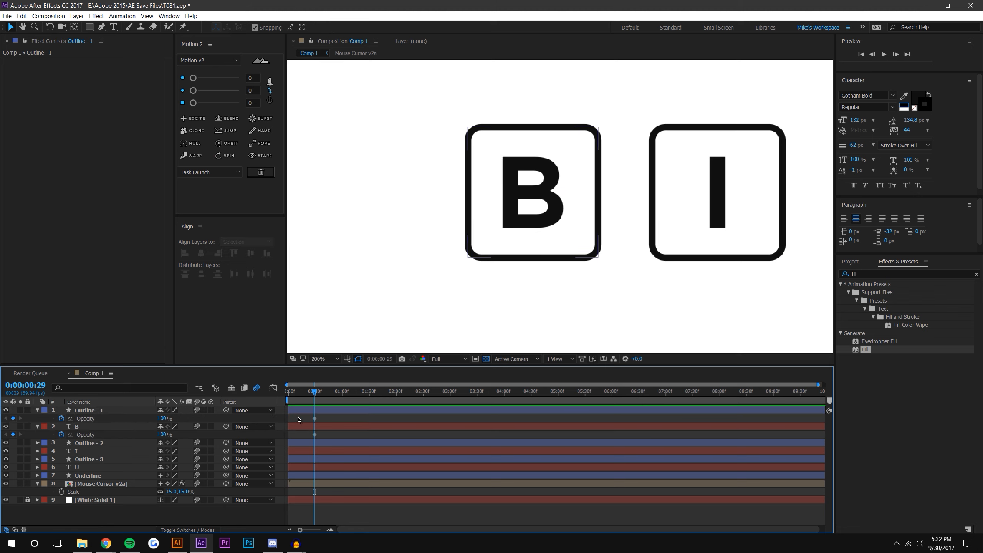
Set the Opacity of both Outline - 1 and B to 25% at the 0:00:00:29 keyframes.
left_click(132, 411)
left_click(127, 426, "ctrl")
left_click(165, 418)
type("50")
key("Return")
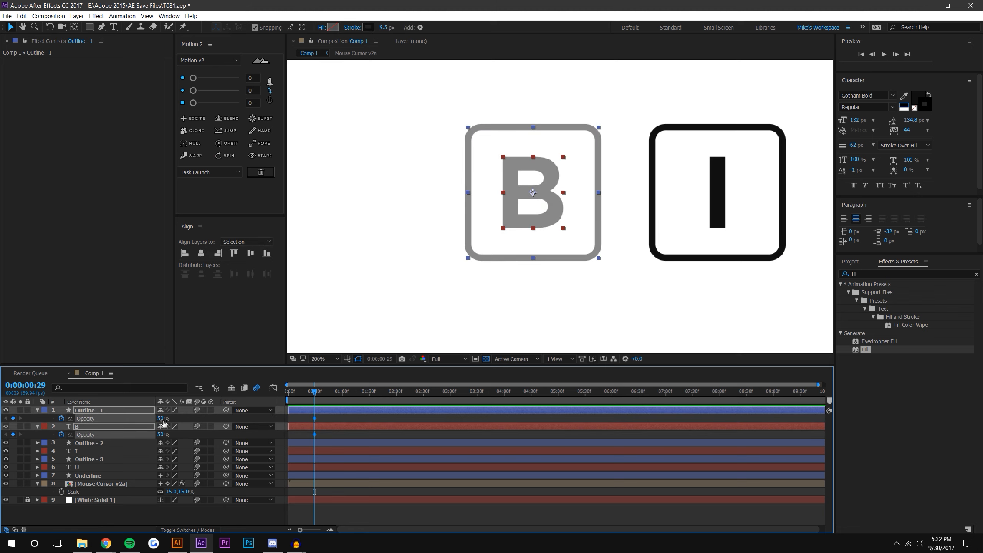
left_click_drag(161, 419, 154, 419)
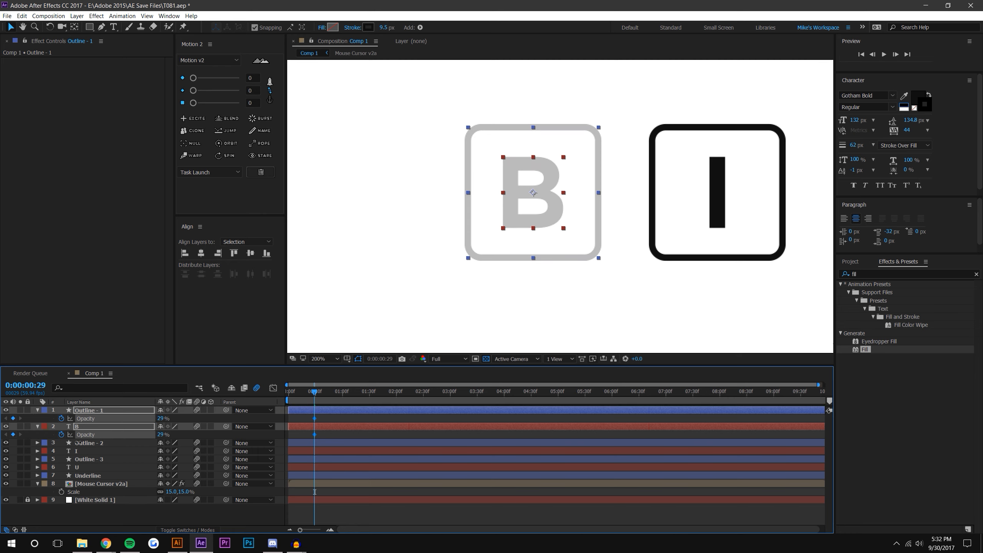
left_click(165, 418)
key("Return")
left_click(227, 519)
scroll(621, 193, "down", 4)
scroll(629, 249, "up", 4)
left_click(550, 195)
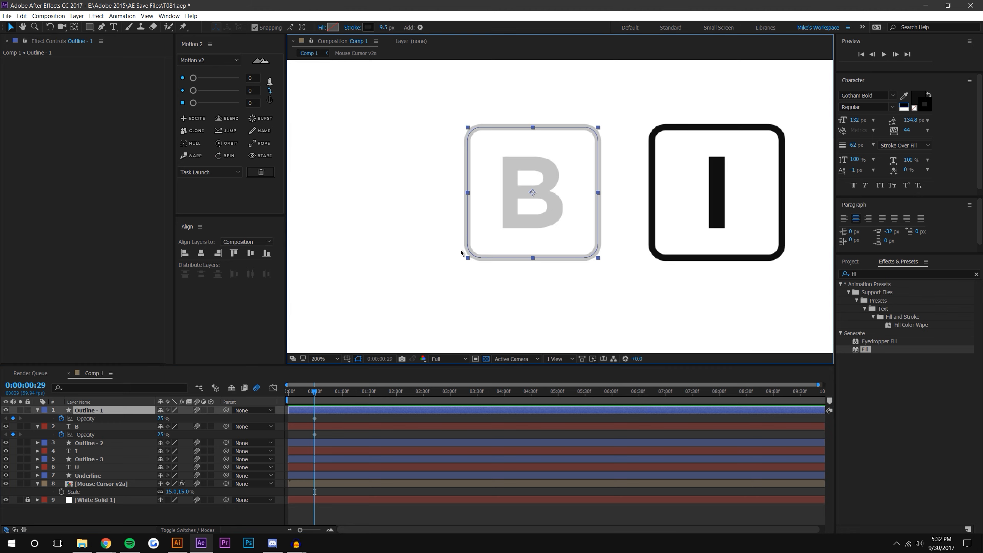
left_click(117, 517)
Remove the Opacity keyframing from the B layer and set its Opacity to 100%.
left_click(80, 426)
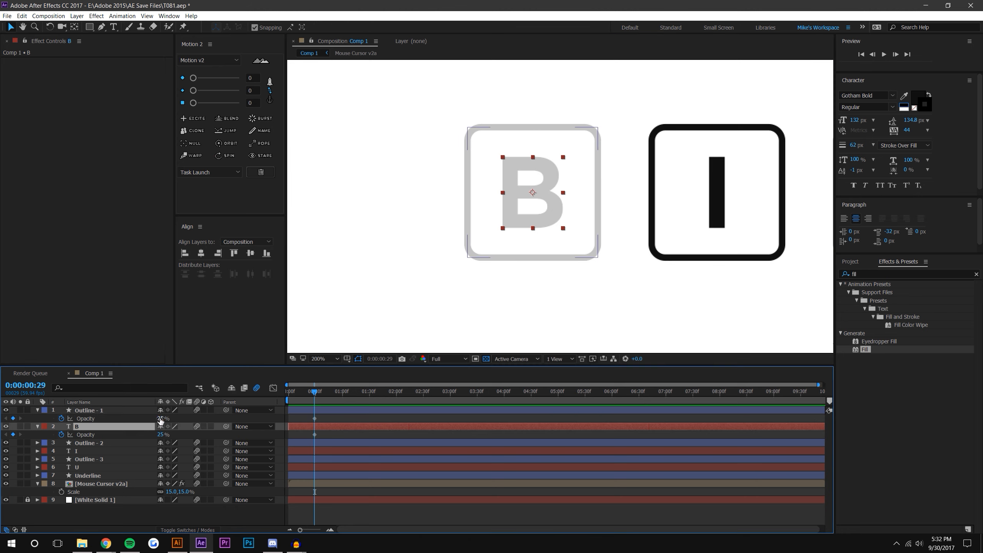
left_click(61, 435)
left_click_drag(160, 435, 217, 430)
Add a Scale keyframe to the B layer at 0:00:00:29 and set it to 91.1%.
key("s")
left_click(61, 434)
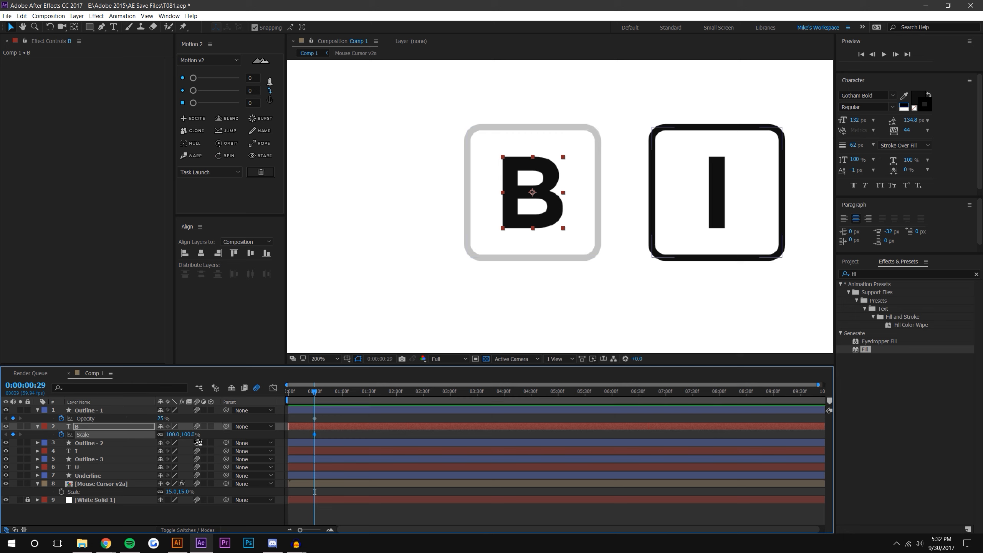
left_click_drag(182, 435, 152, 439)
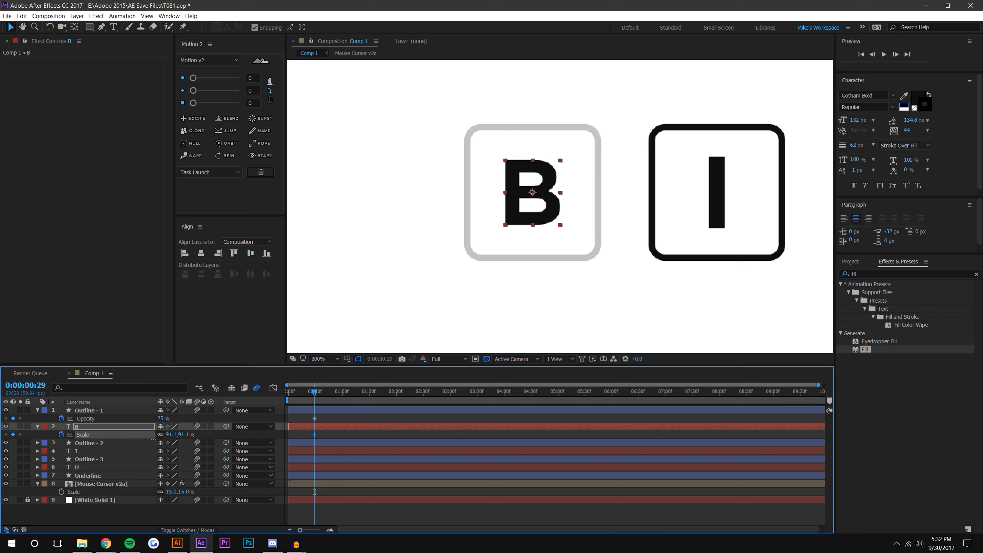
left_click(149, 513)
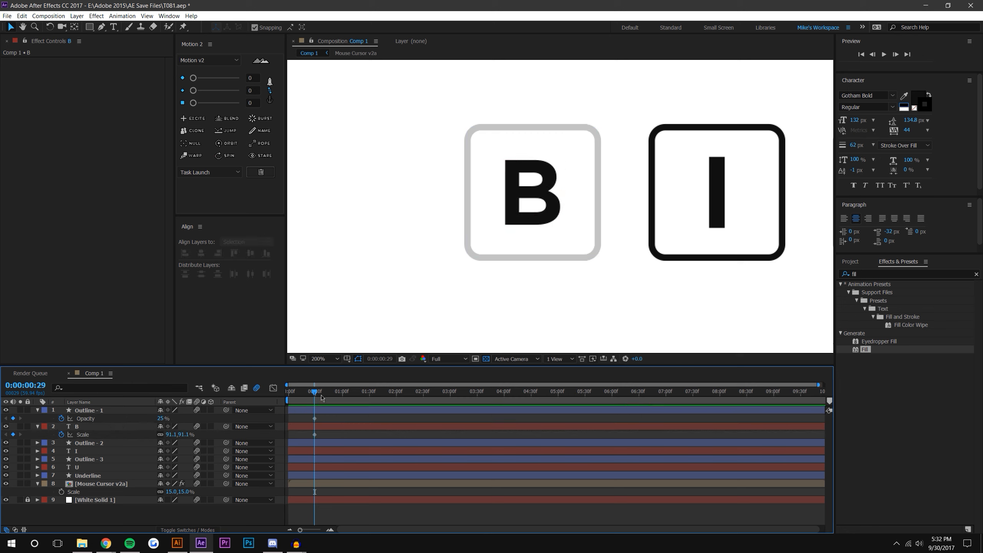
Add a keyframe at 0:00:00:29 for the B layer's Animator 1 Stroke Width and show only its keyframed properties.
left_click(38, 426)
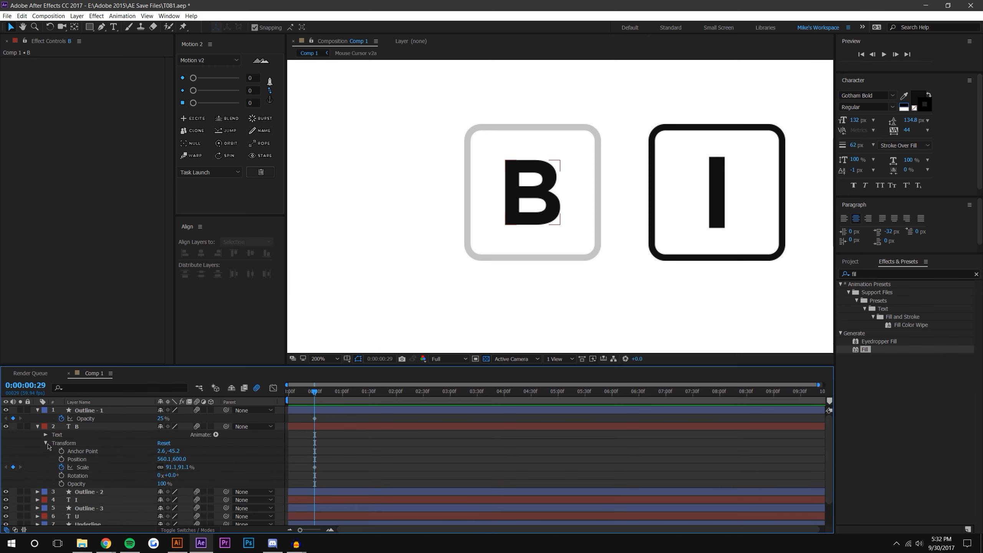
left_click(46, 443)
left_click(45, 434)
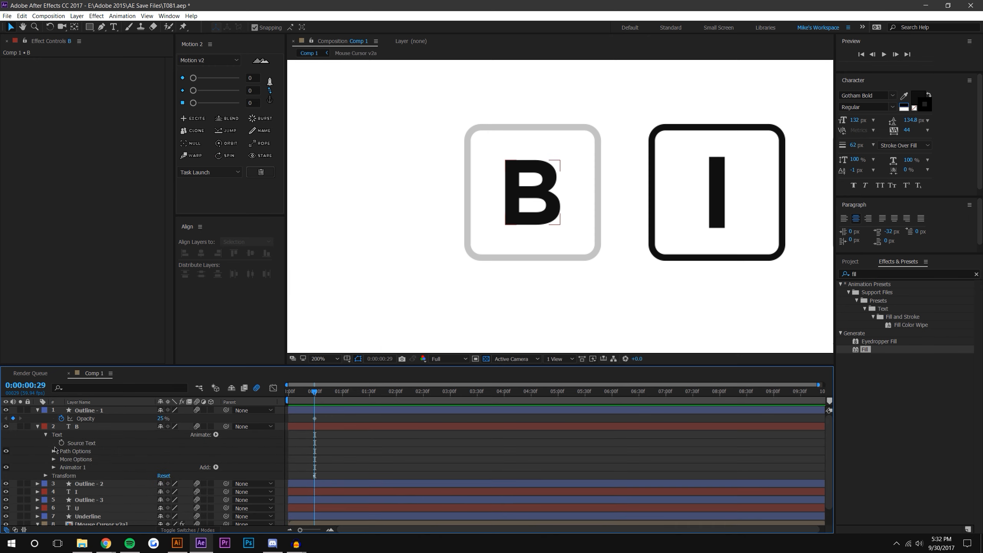
left_click(54, 468)
left_click(70, 484)
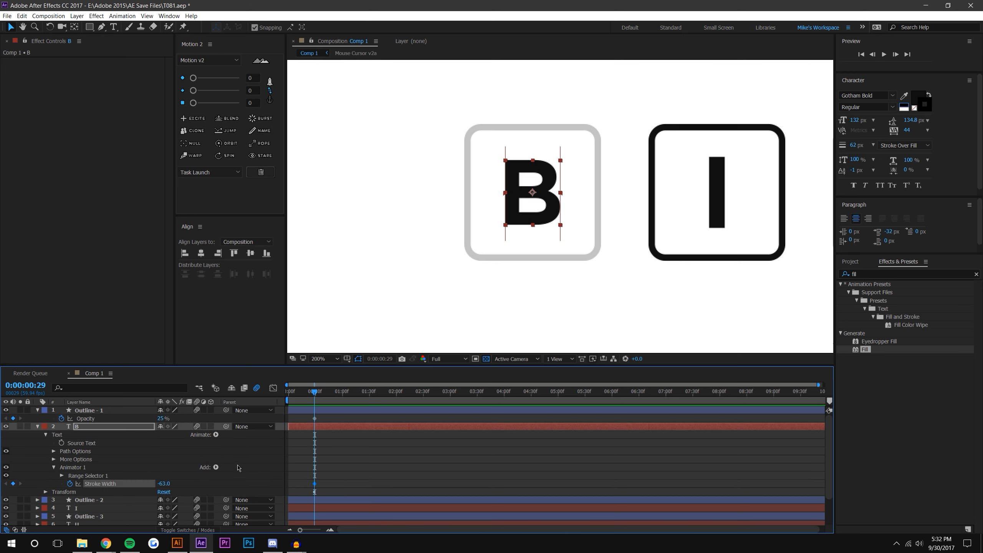
key("u")
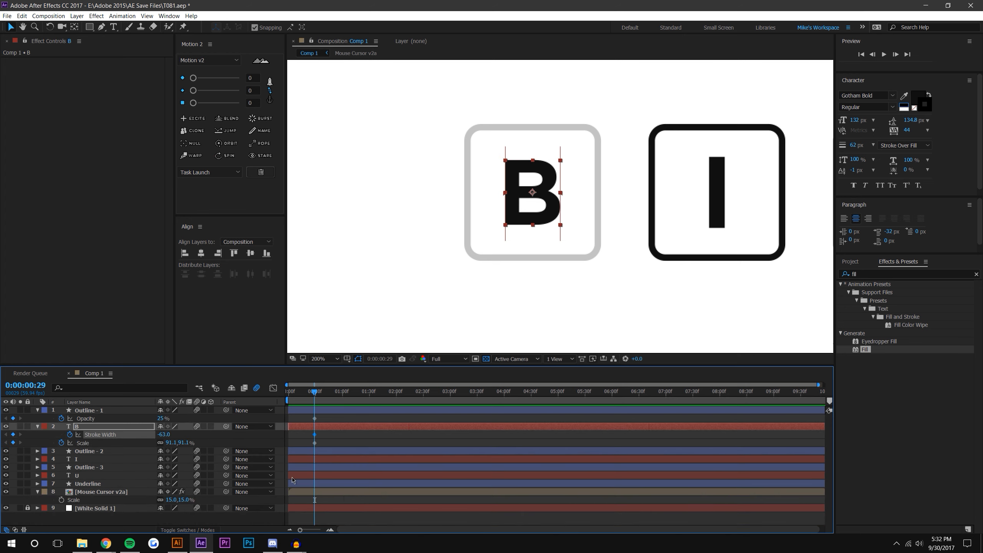
left_click(346, 521)
Set Outline - 1's Opacity to 100% at 0:00:01:30.
key("space")
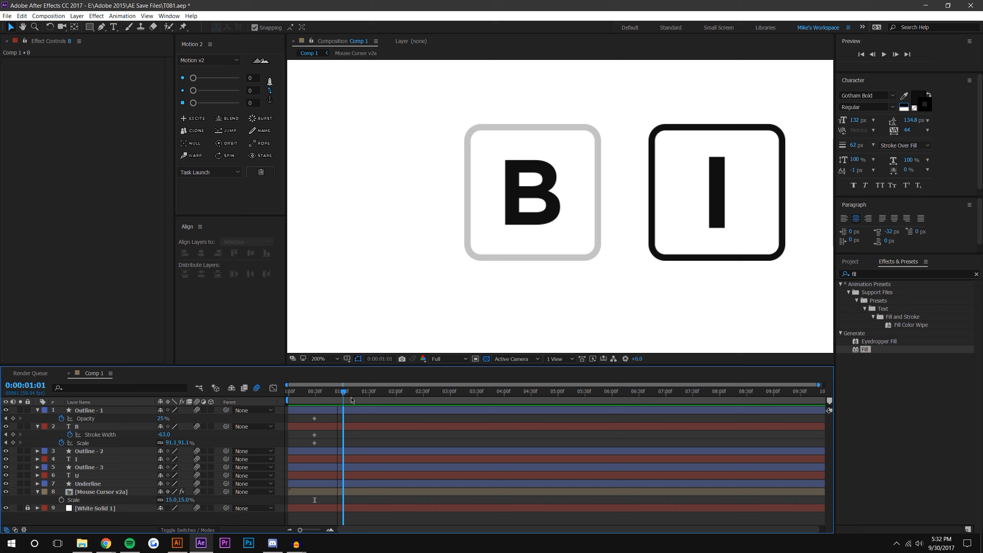
key("space")
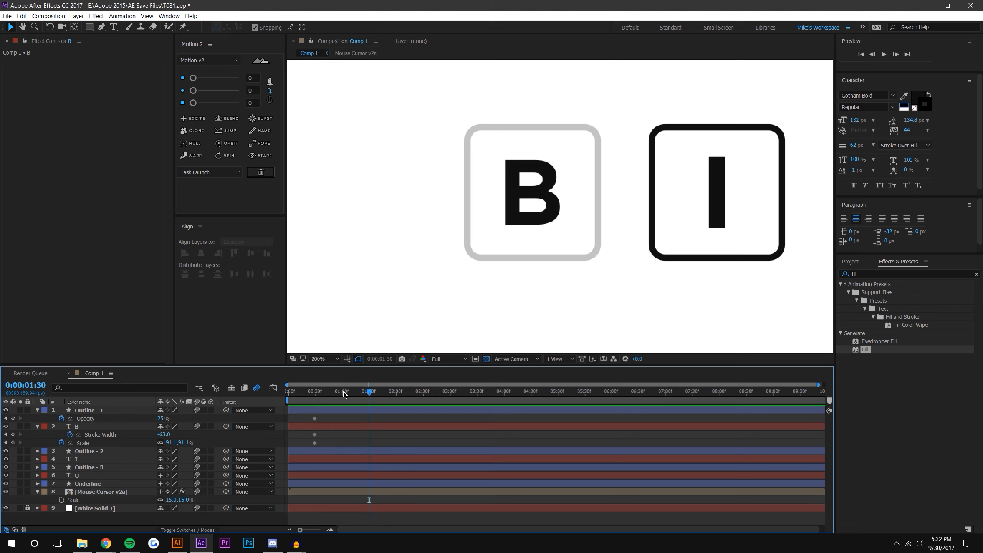
left_click_drag(160, 418, 201, 413)
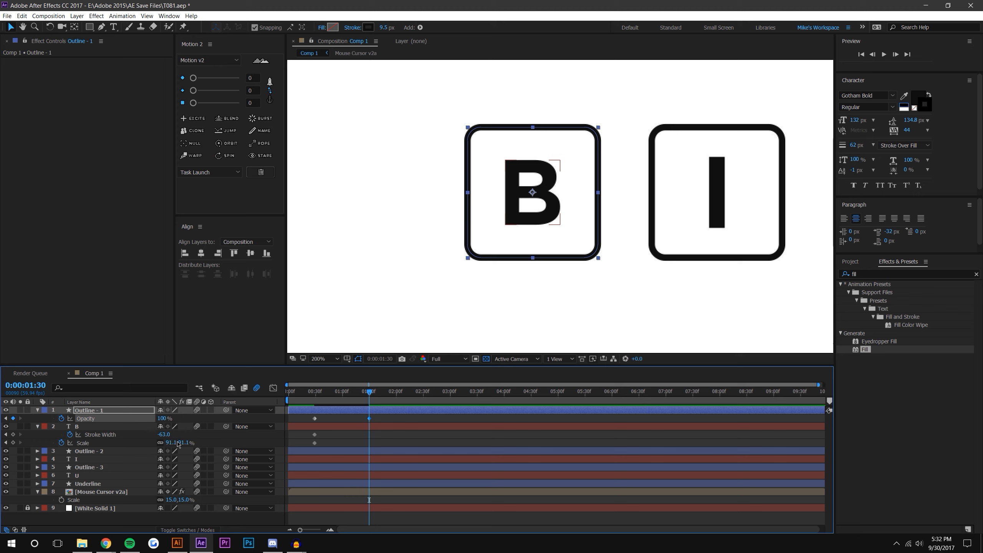
Set the B layer's Scale to 100% and its Stroke Width to -58.1 at 0:00:01:30.
key("Return")
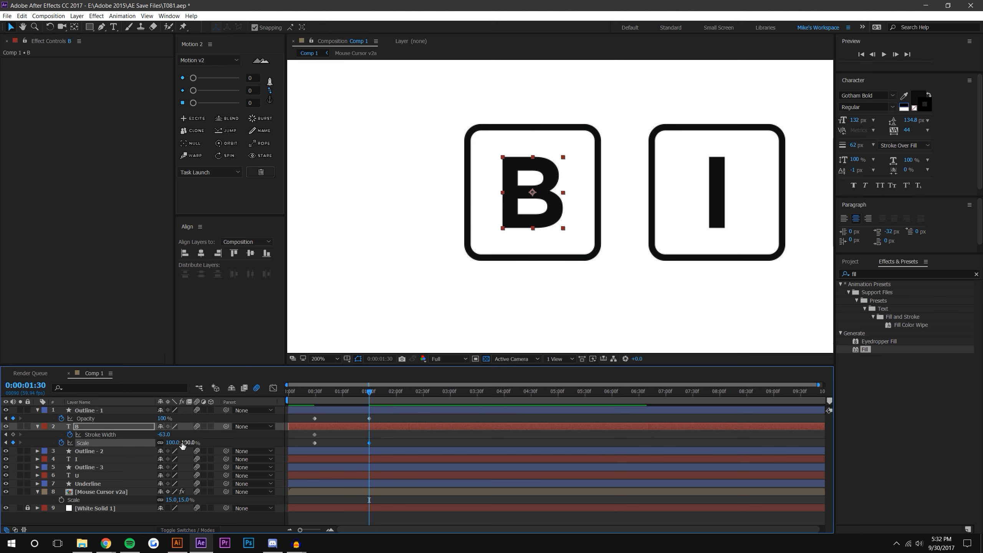
left_click_drag(164, 435, 186, 435)
left_click(405, 516)
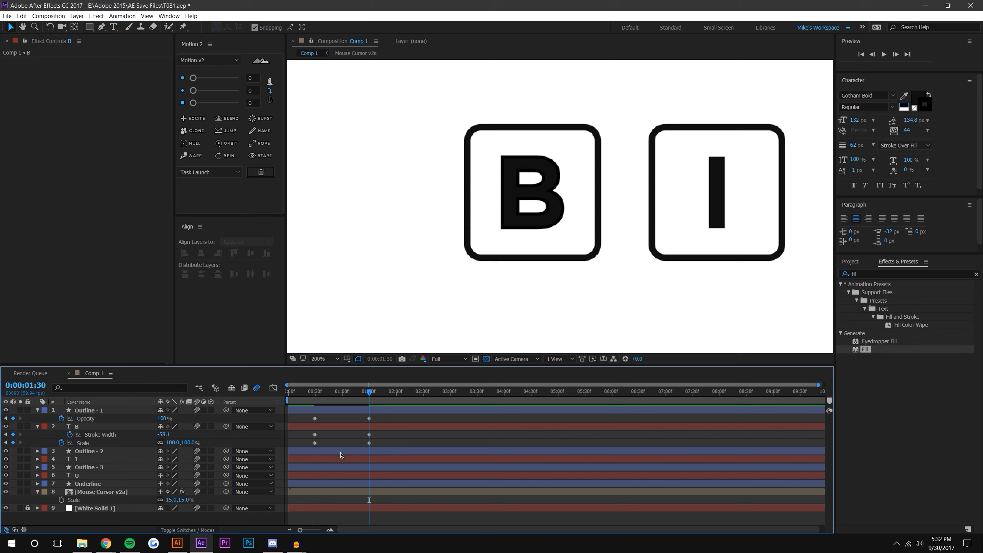
Preview the B button's animation and return the playhead to the 0:00:00:29 keyframes.
left_click(311, 394)
key("space")
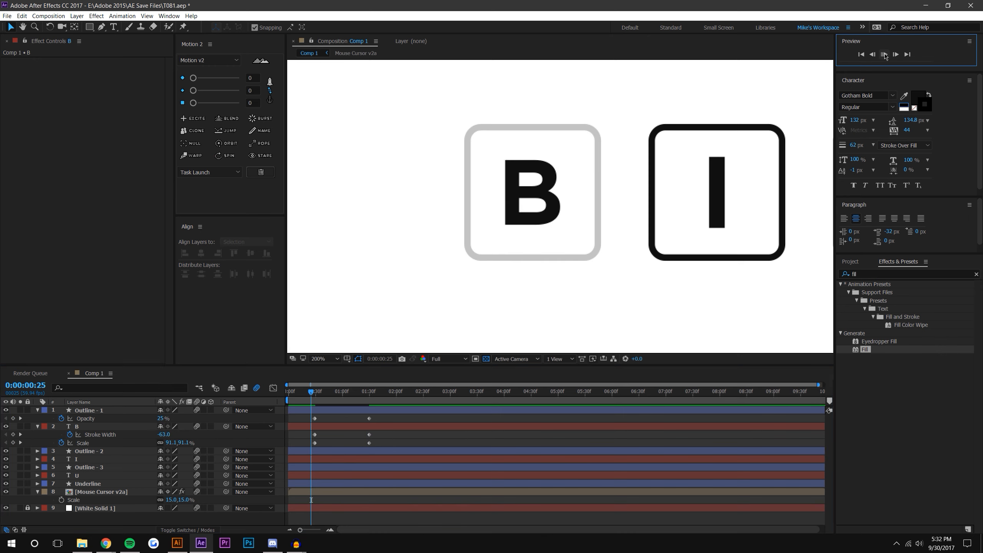
left_click(361, 391)
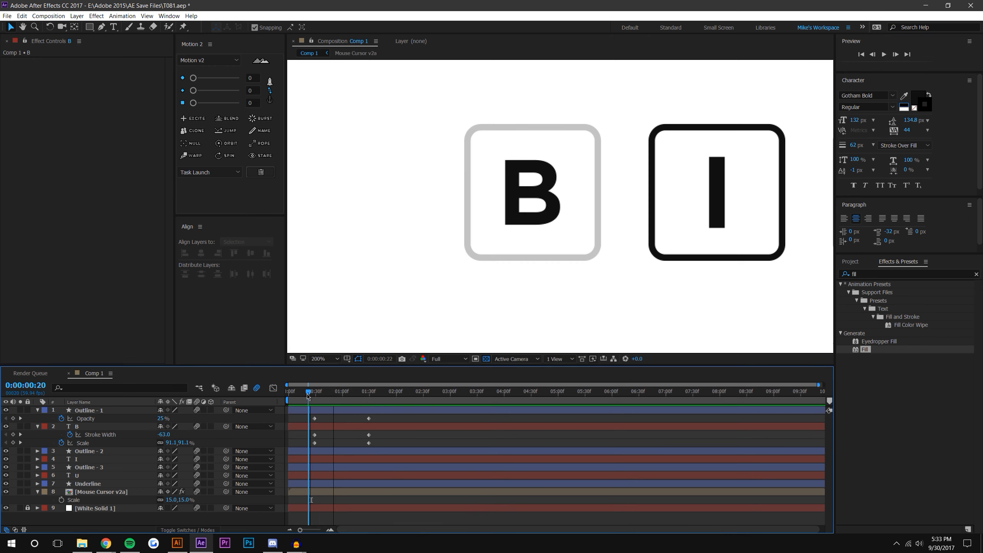
mouse_move(361, 391)
left_mouse_down()
mouse_move(318, 391)
mouse_move(397, 391)
mouse_move(329, 401)
mouse_move(395, 403)
mouse_move(318, 403)
mouse_move(402, 403)
mouse_move(294, 415)
left_mouse_up()
key("Home")
key("k")
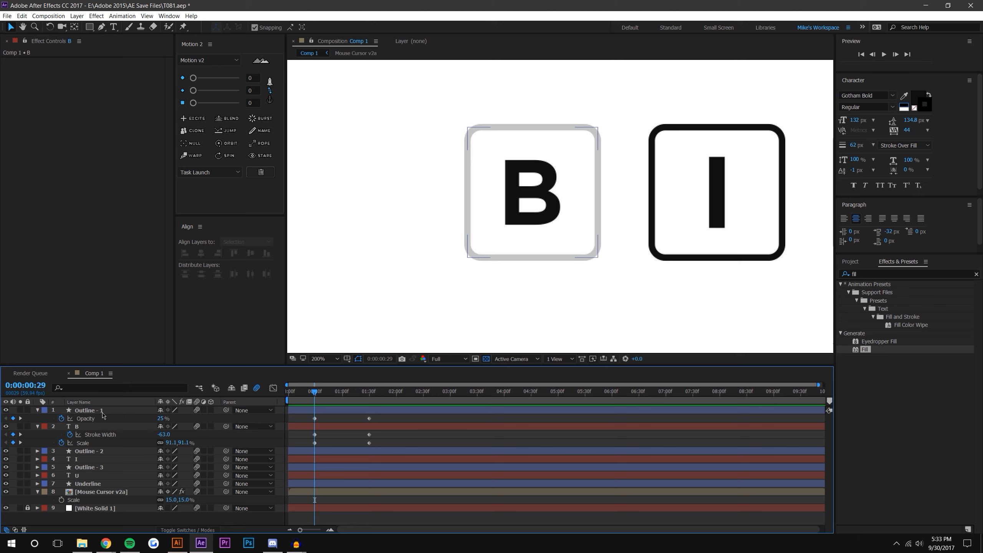
Add a keyframe at 0:00:00:29 for Outline - 1's Stroke 1 Stroke Width and show only the layer's keyframed properties.
left_click(55, 411)
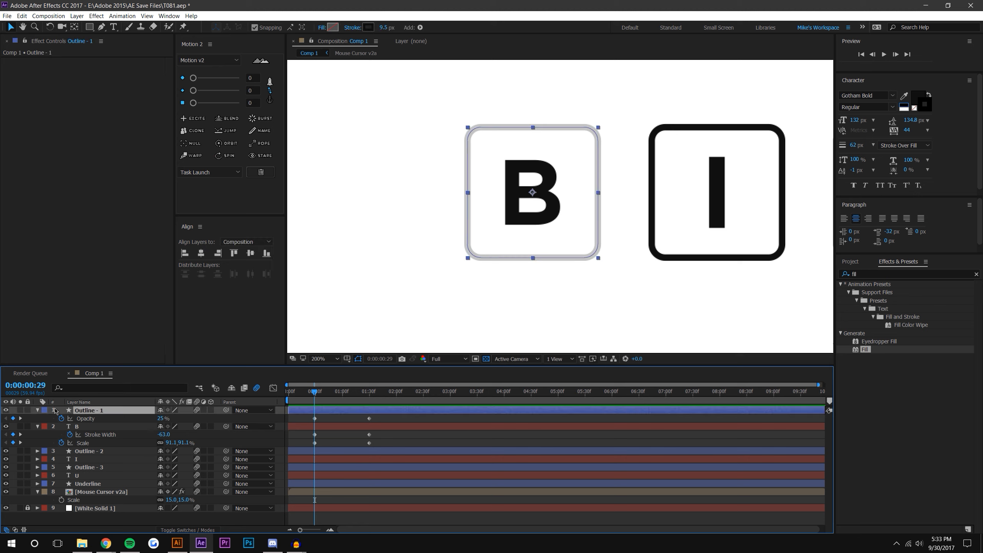
left_click(37, 411)
left_click(37, 410)
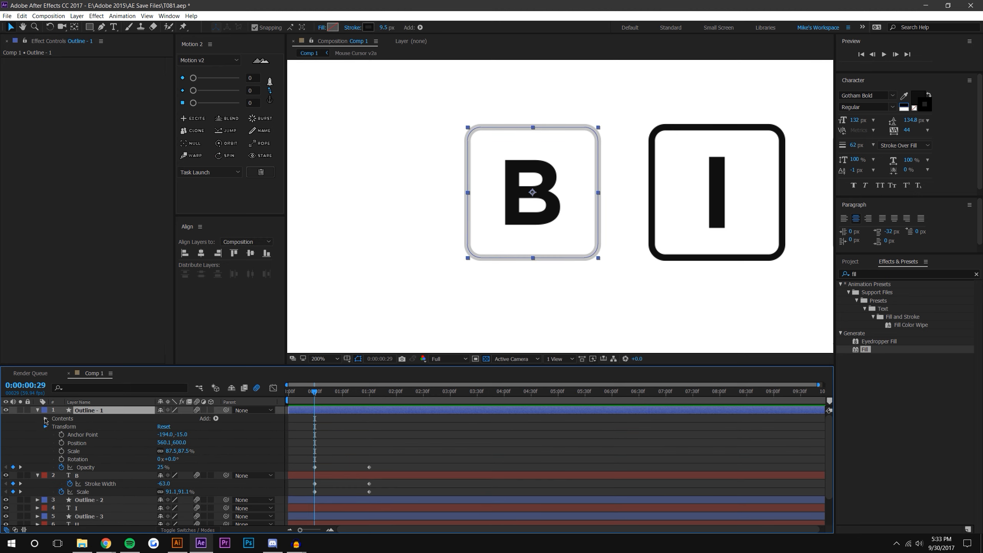
left_click(45, 418)
left_click(54, 426)
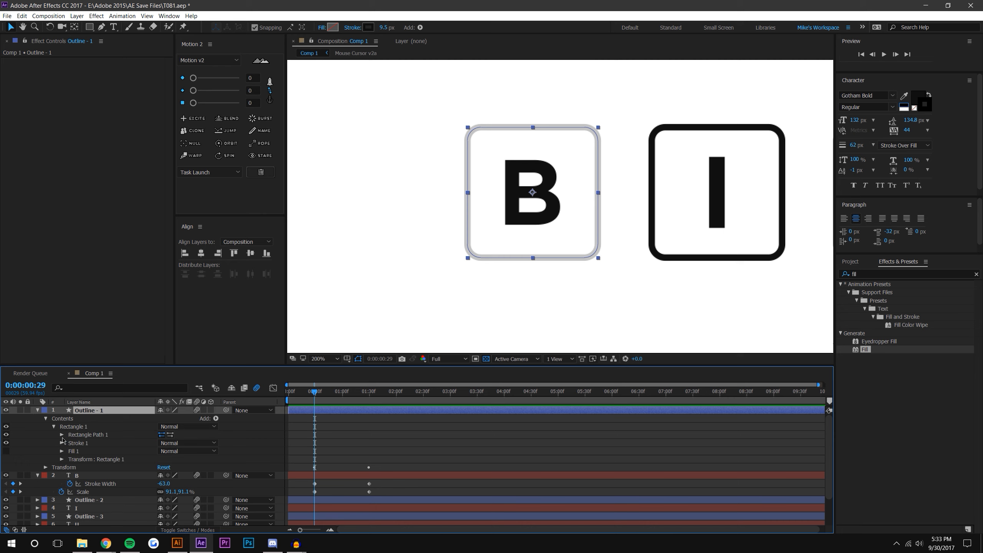
left_click(62, 435)
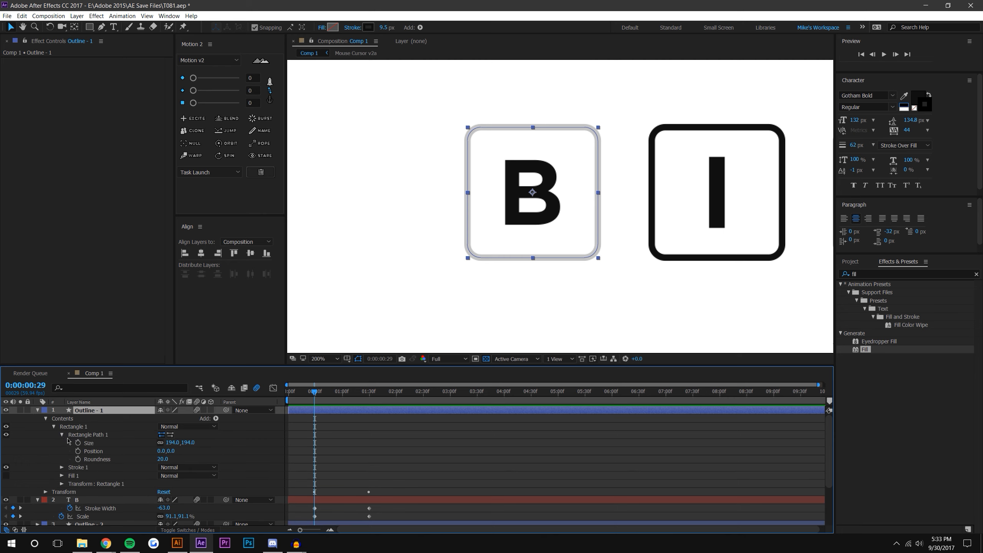
left_click(62, 435)
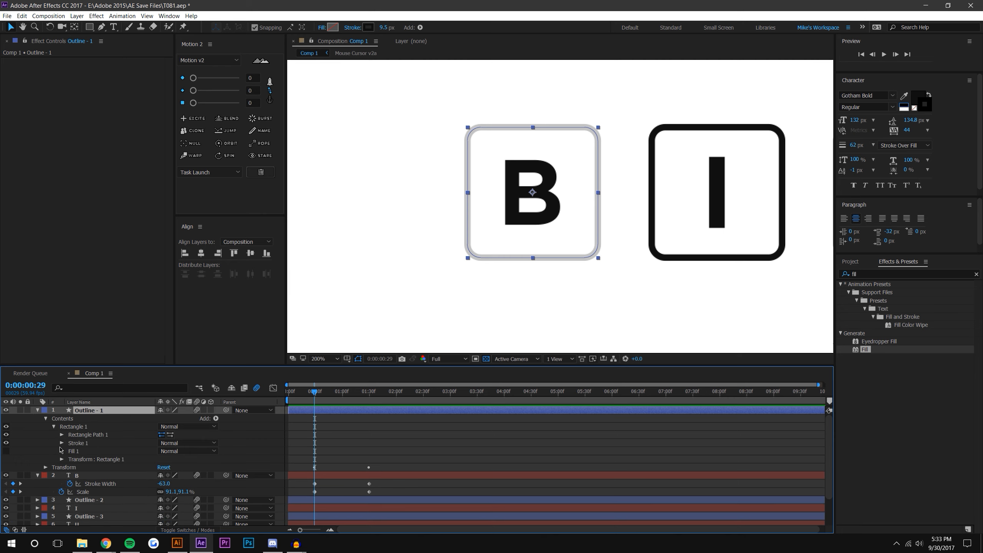
left_click(61, 443)
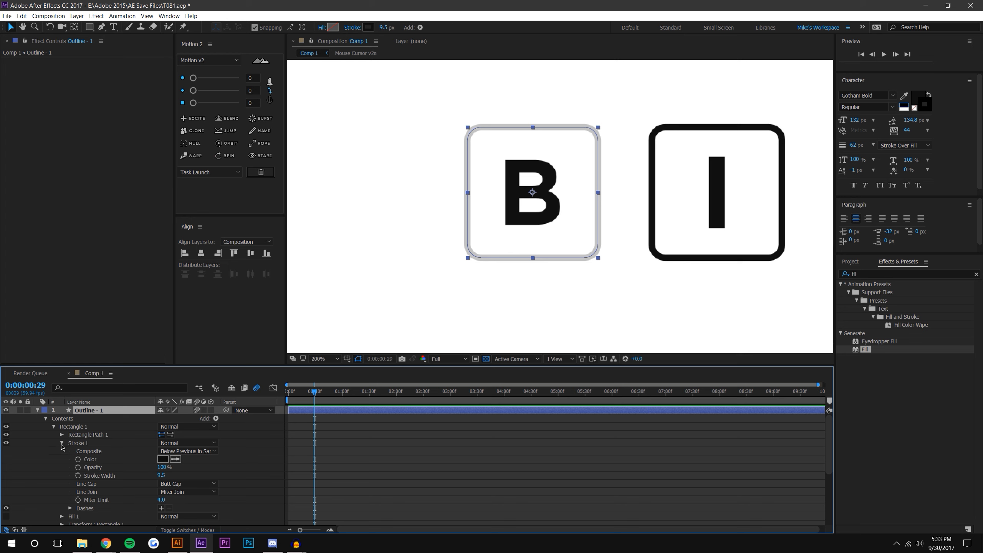
left_click(78, 476)
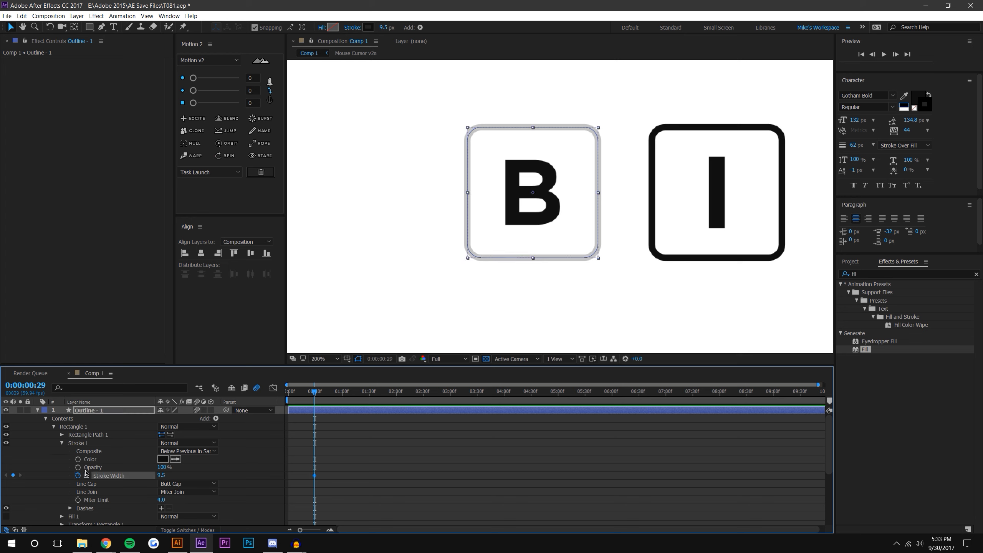
key("u")
Set Outline - 1's Stroke Width to 13.5 at 0:00:01:30.
key("k")
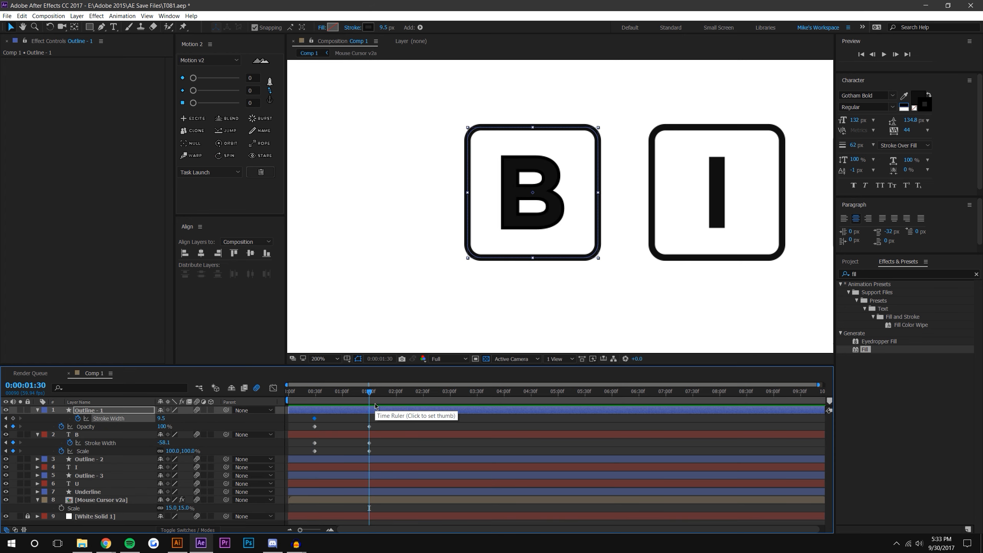
left_click_drag(165, 419, 179, 419)
left_click(424, 445)
Ease all the keyframes of Outline - 1 and B using Motion 2 with values of 26 and 100.
left_click_drag(315, 396, 402, 402)
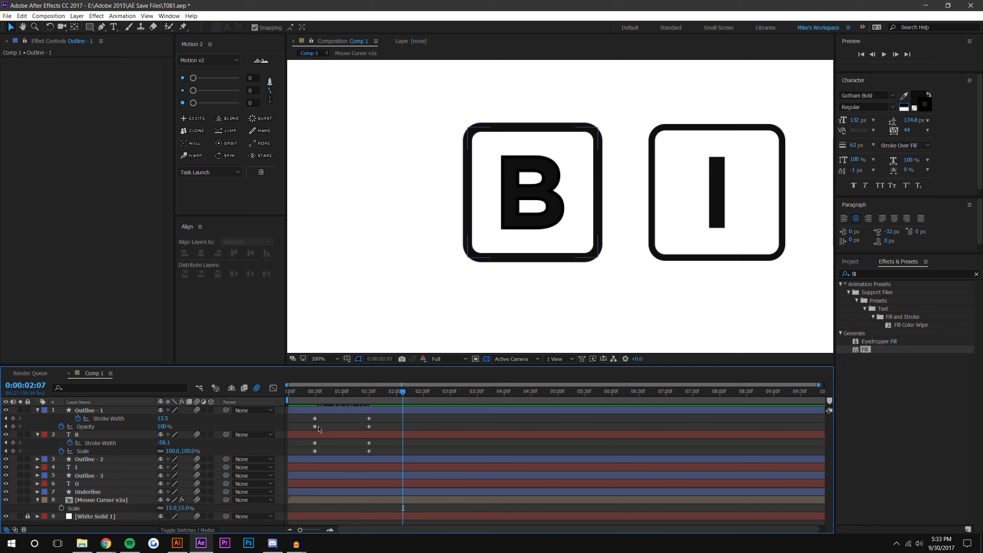
left_click_drag(303, 418, 404, 457)
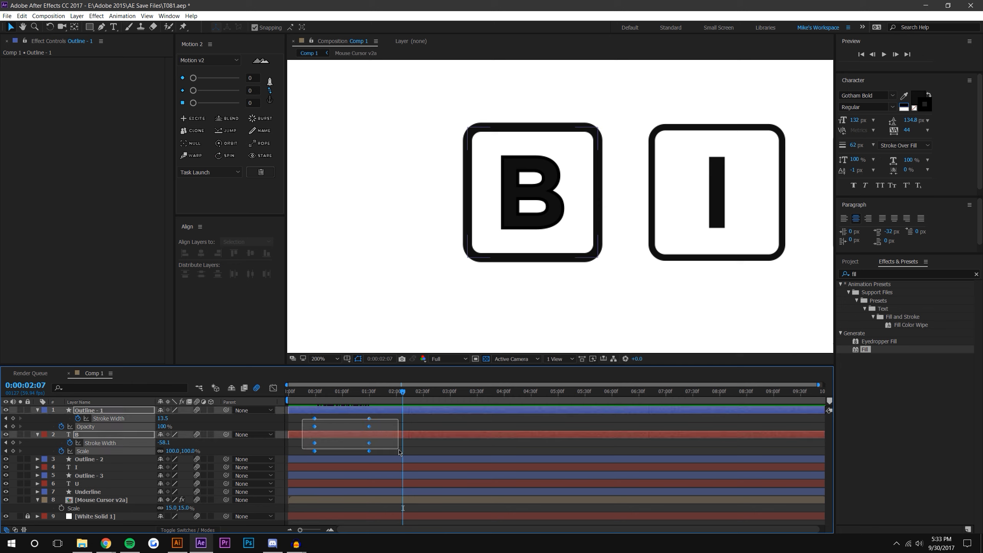
left_click(205, 90)
left_click_drag(193, 102, 238, 103)
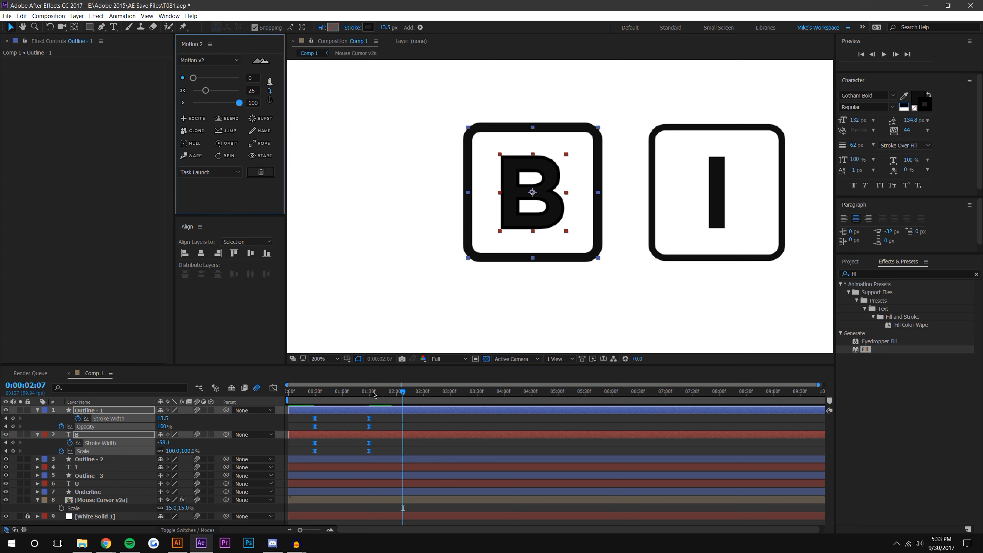
Examine the eased keyframes' speed curves in the Graph Editor and preview the B button's animation.
left_click(273, 388)
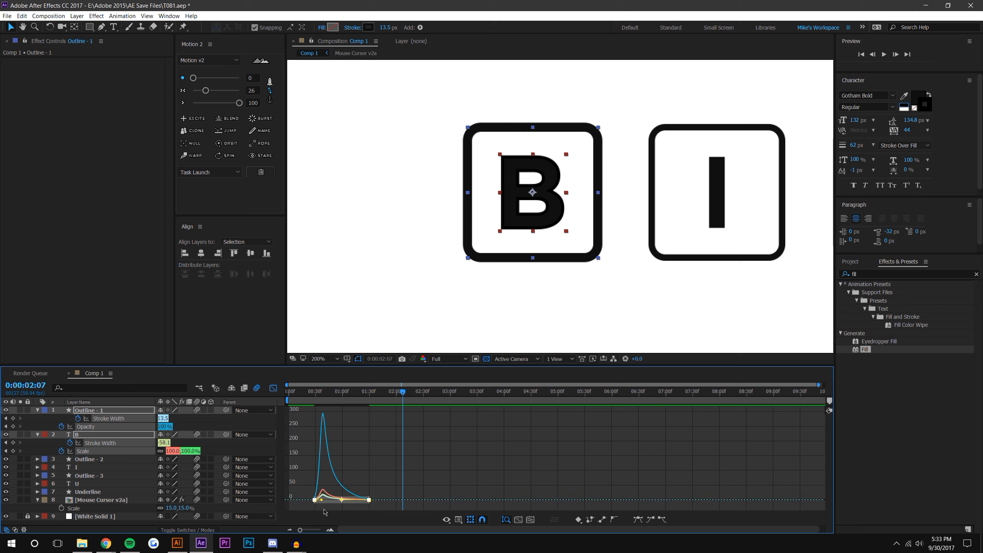
mouse_move(316, 395)
left_mouse_down()
mouse_move(344, 395)
mouse_move(298, 396)
left_mouse_up()
key("space")
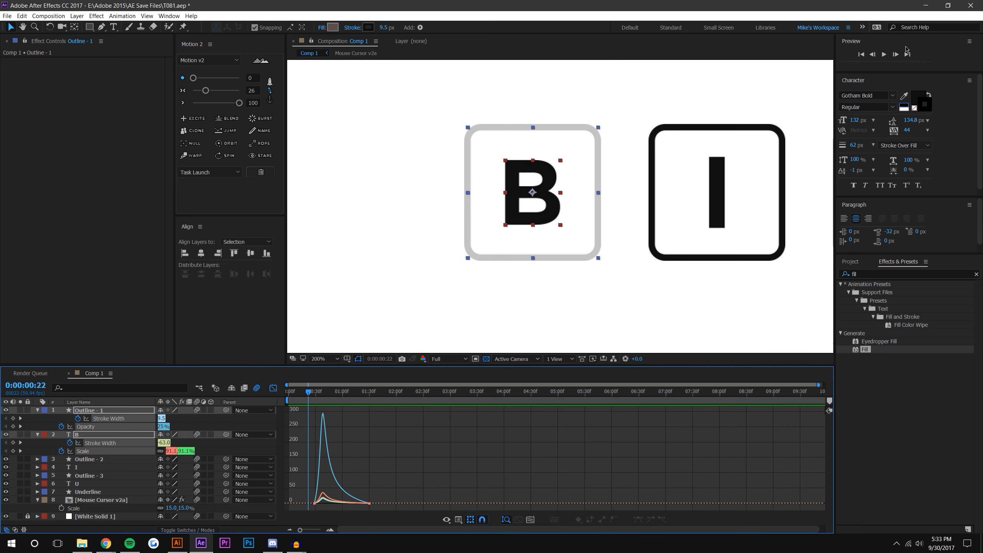
left_click(230, 403)
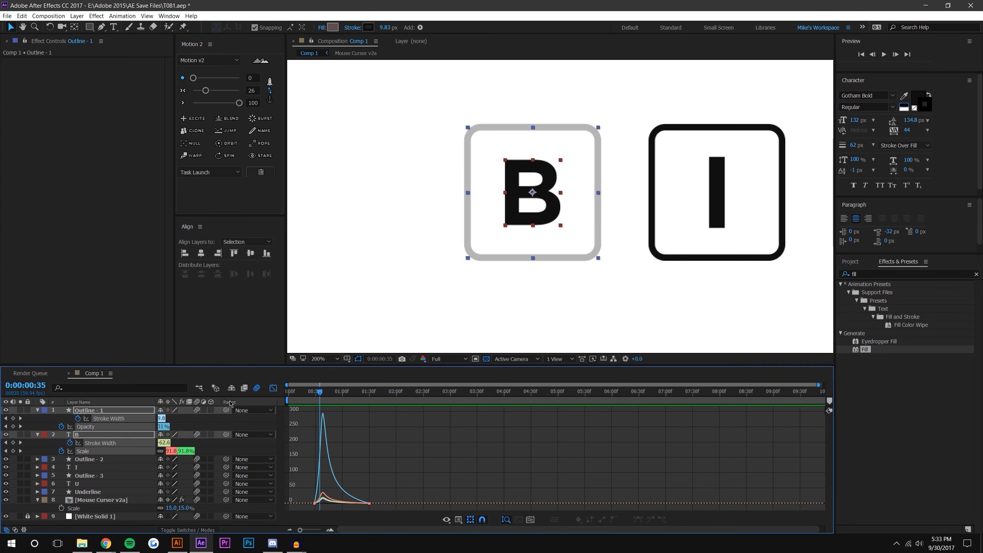
Return to the keyframe view and move the second column of keyframes on Outline - 1 and B earlier, to about 0:00:01:16.
left_click(273, 388)
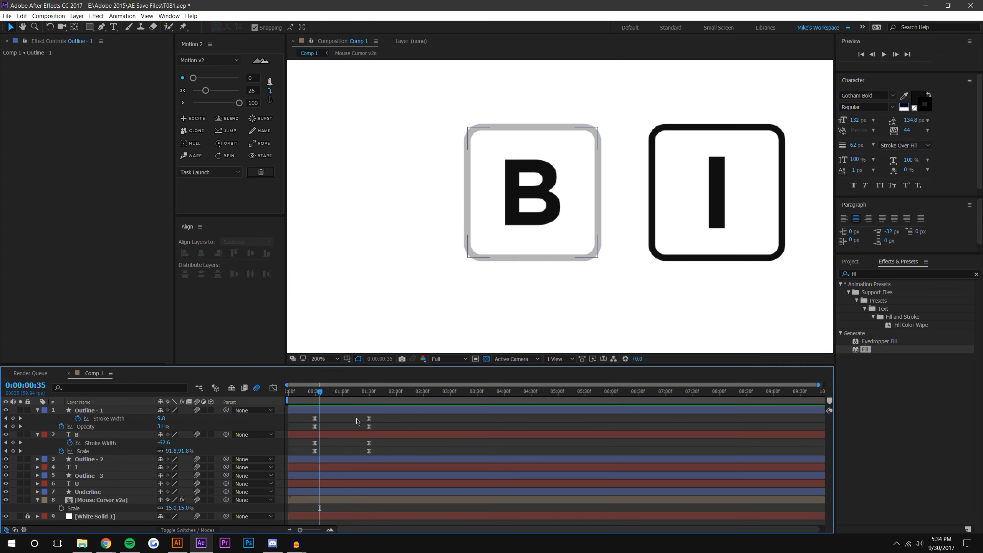
left_click_drag(370, 419, 356, 420)
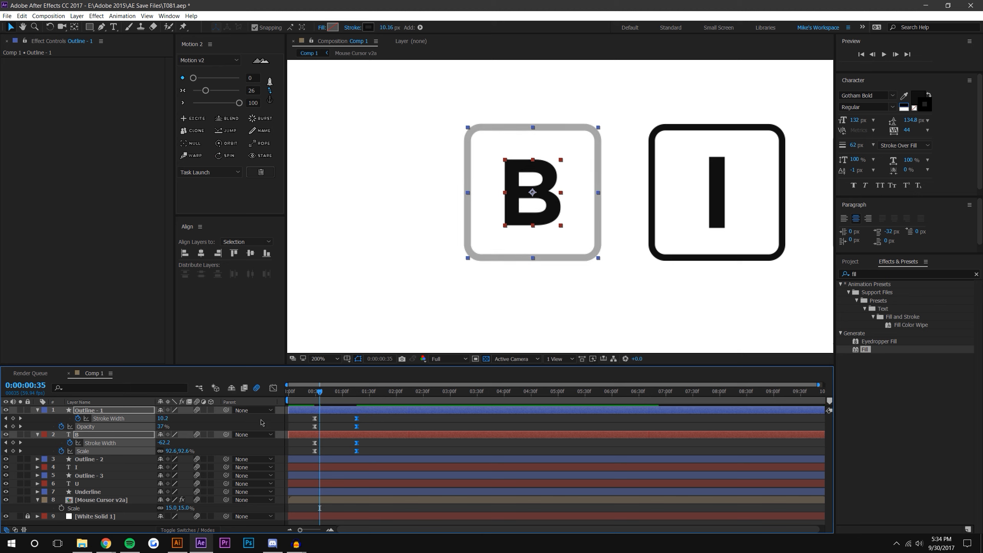
left_click(261, 421)
Compare the Stroke Width and Scale speed curves and adjust the outgoing ease of the B layer's first Scale keyframe.
left_click(116, 419)
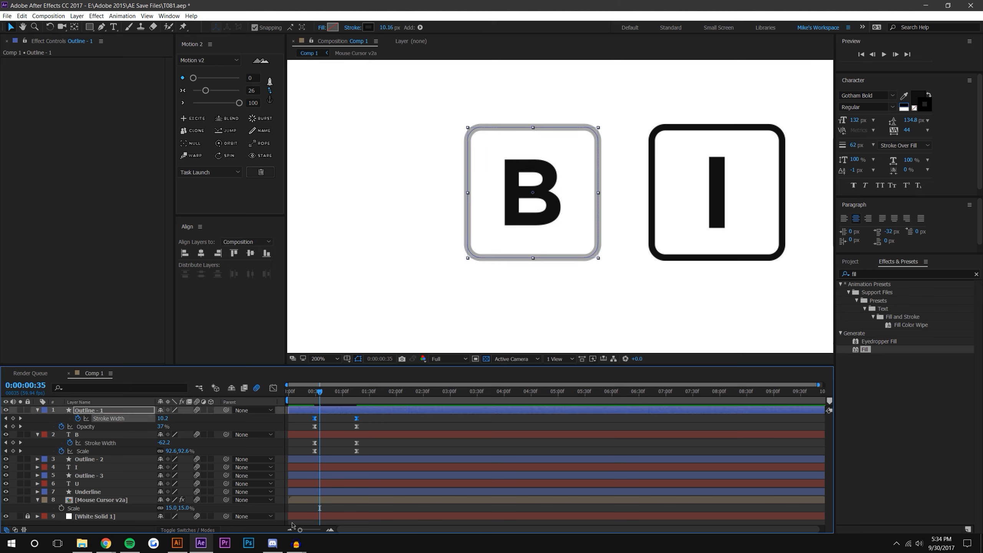
left_click(273, 388)
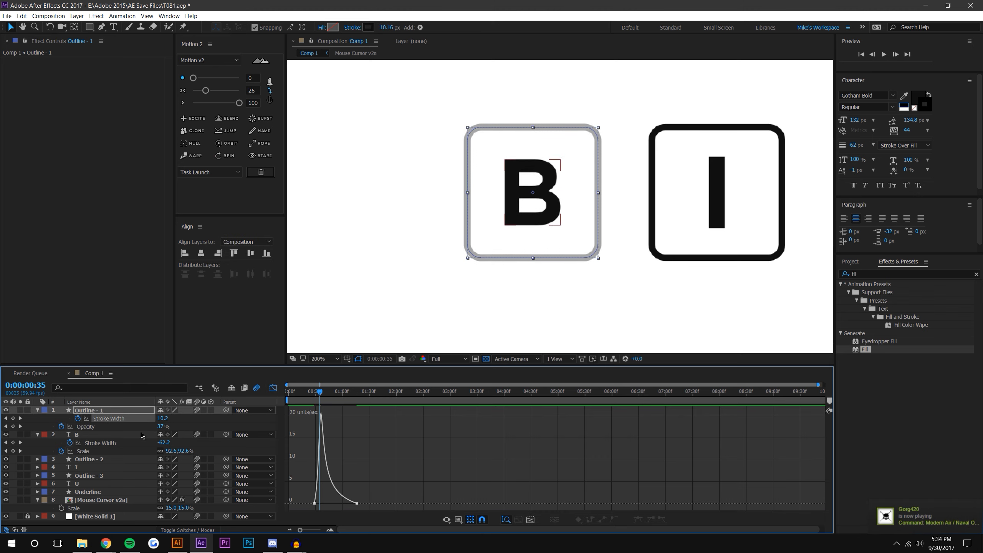
left_click(85, 434)
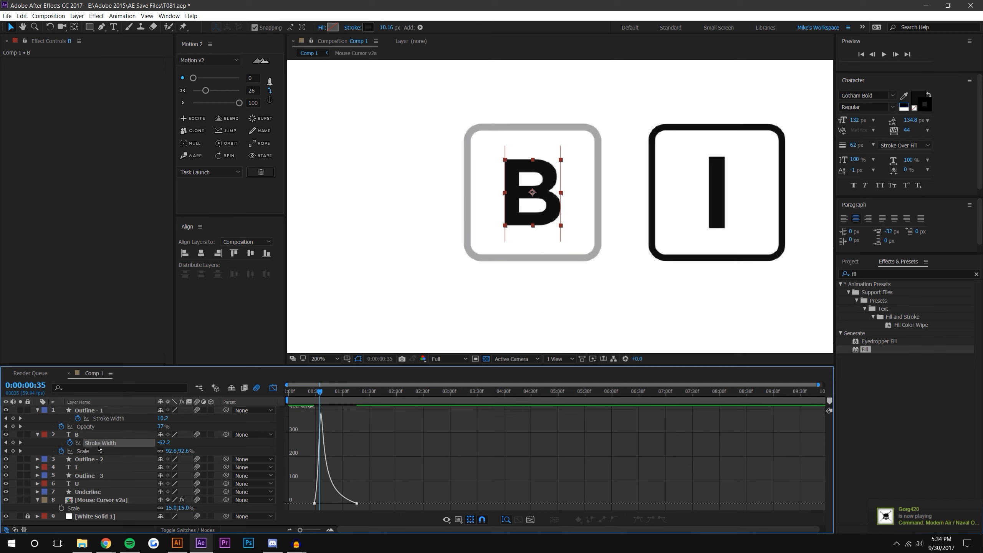
left_click(88, 452)
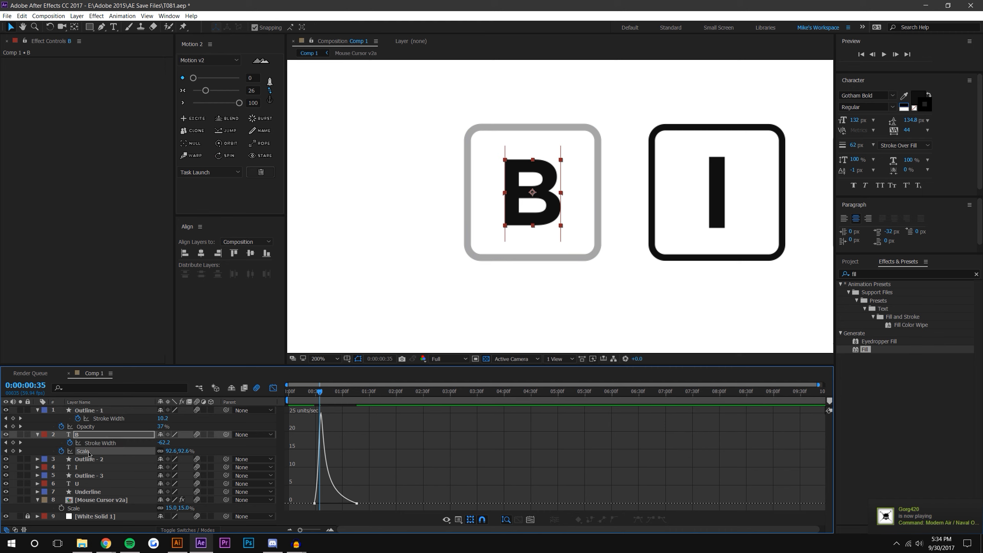
left_click(315, 504)
left_click_drag(320, 504, 335, 503)
left_click(432, 478)
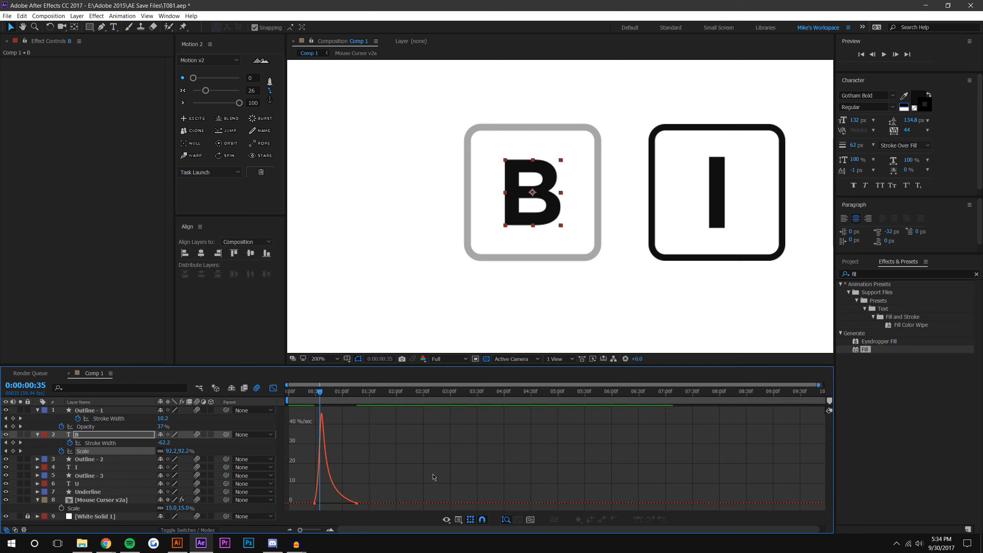
left_click(275, 389)
key("F2")
Copy the keyframes of Outline - 1 and the B layer and paste them on their layers at 0:00:03:01.
left_click_drag(320, 395, 452, 392)
left_click_drag(315, 424, 386, 432)
left_click(386, 424)
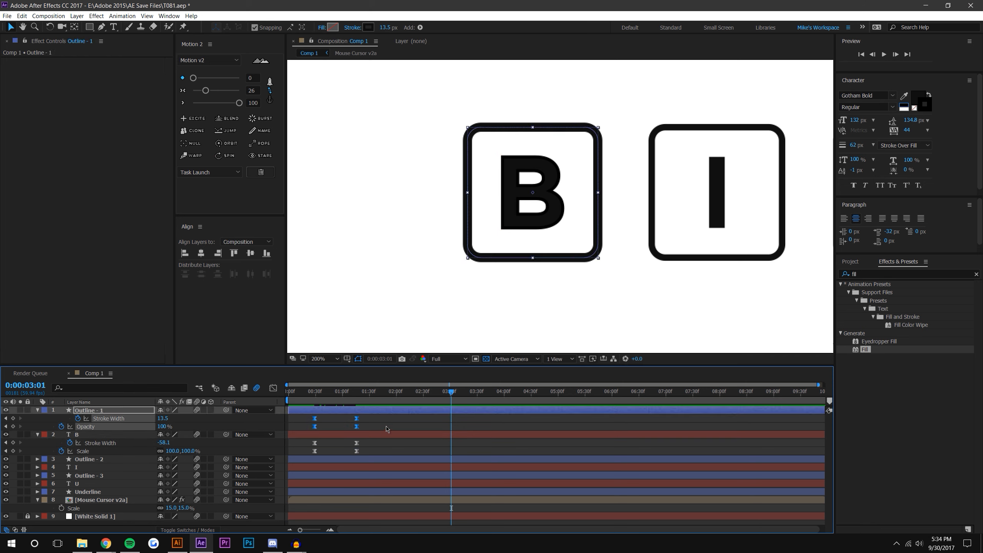
key("ctrl+c")
key("ctrl+v")
left_click(489, 434)
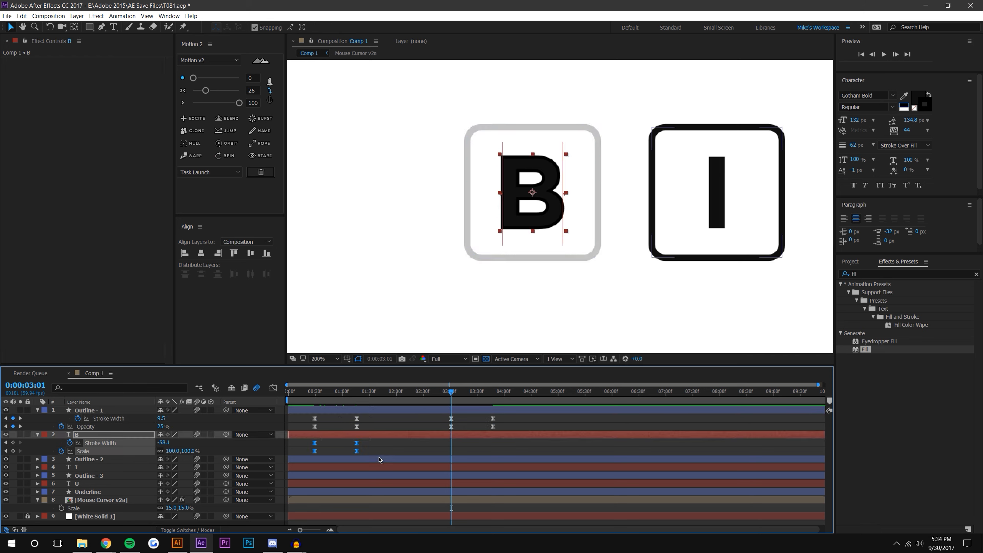
key("ctrl+v")
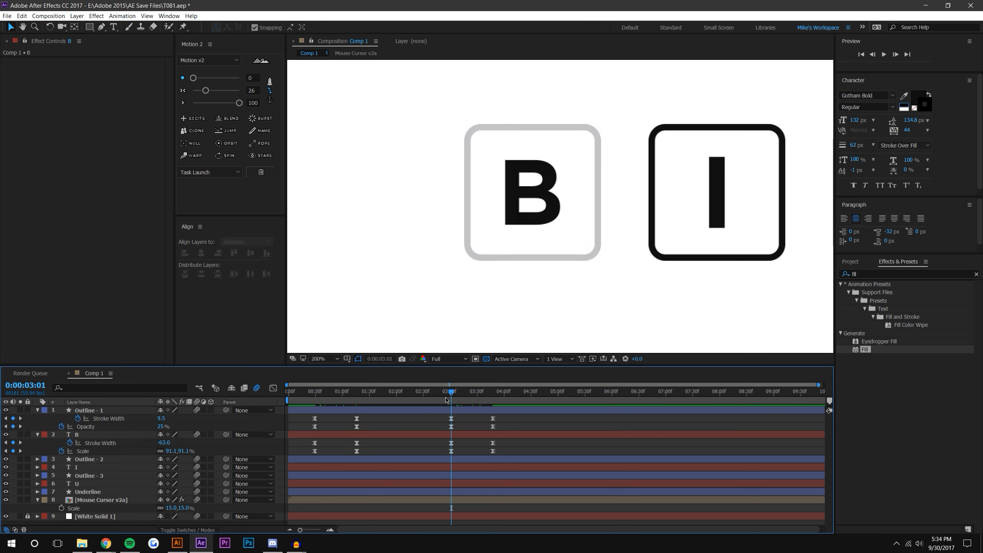
Time-reverse the keyframes of Outline - 1 and B that start at 0:00:03:01.
left_click_drag(434, 414, 507, 459)
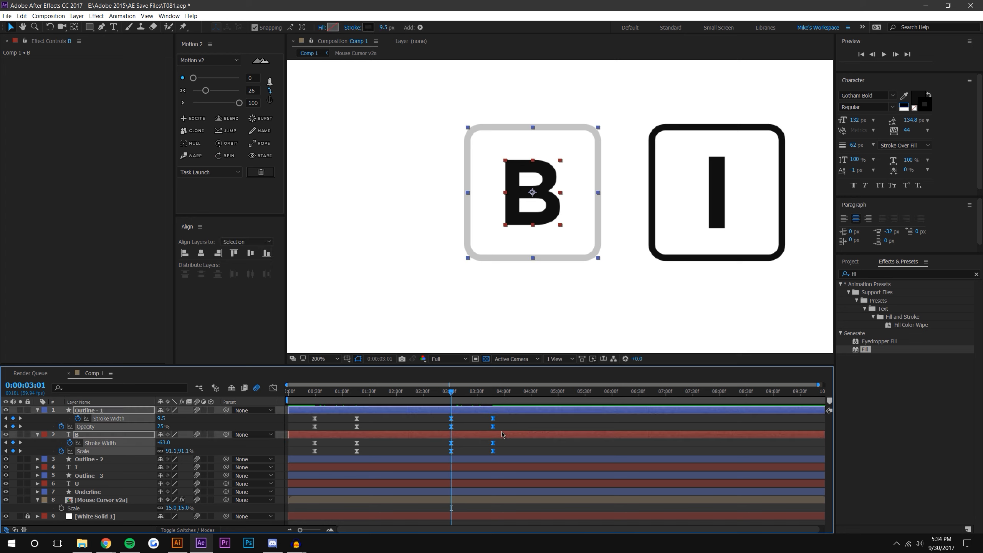
right_click(494, 421)
mouse_move(531, 523)
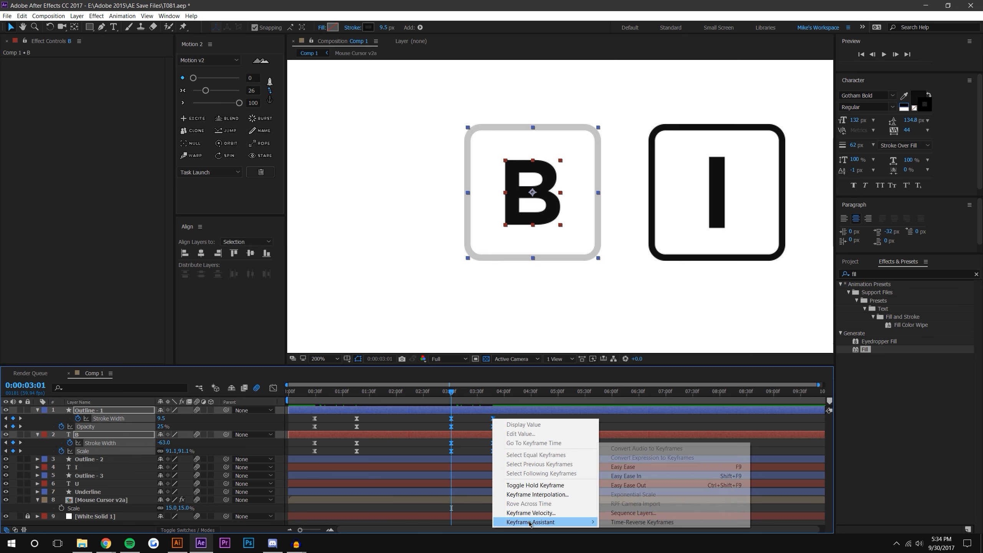
left_click(634, 522)
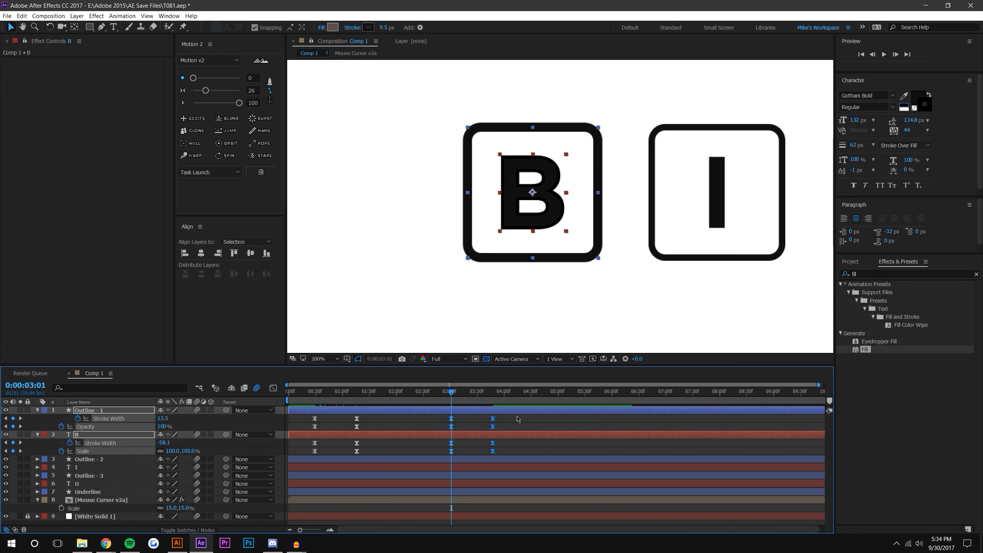
key("F2")
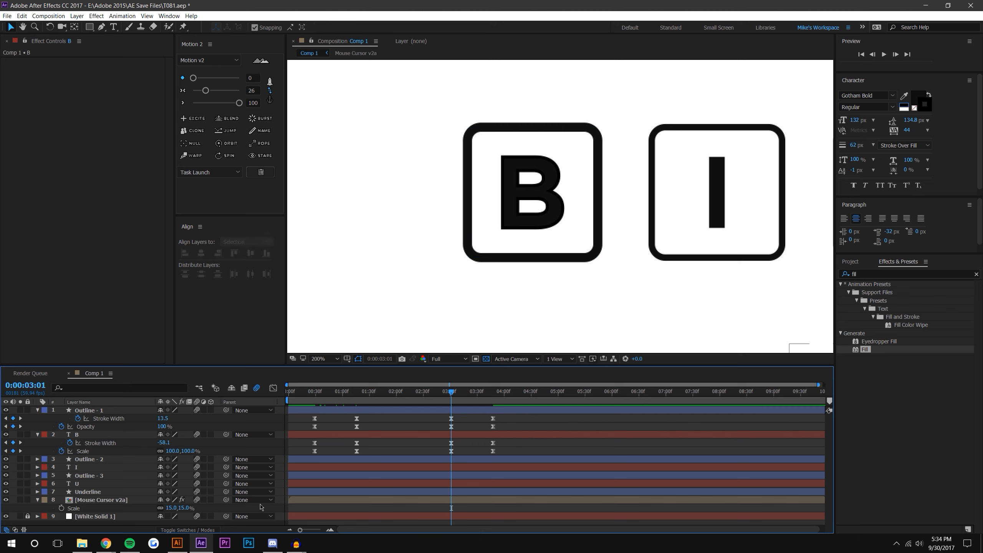
Reshape Outline - 1's Stroke Width speed curve after 0:00:03:01 so it peaks early and eases out slowly.
left_click(273, 388)
left_click(195, 419)
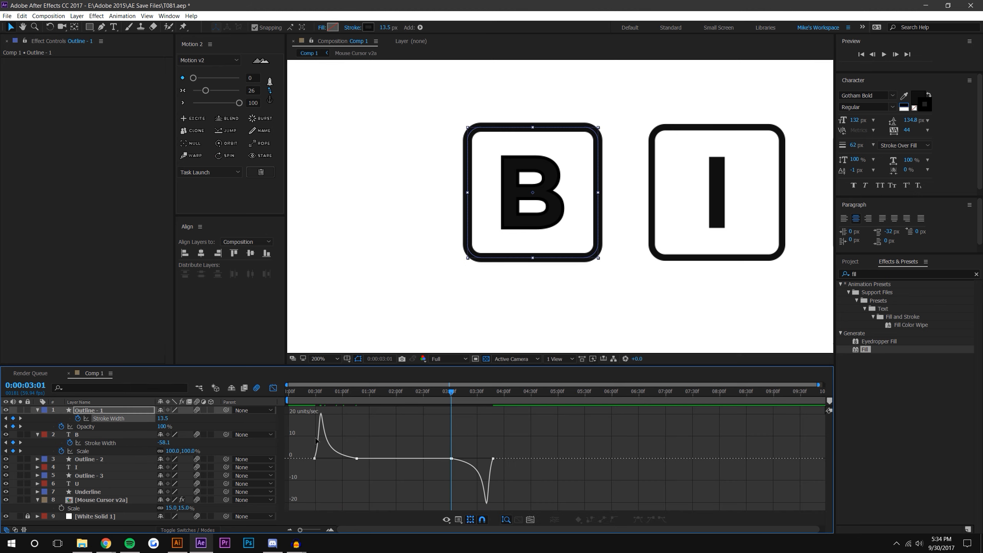
left_click(453, 459)
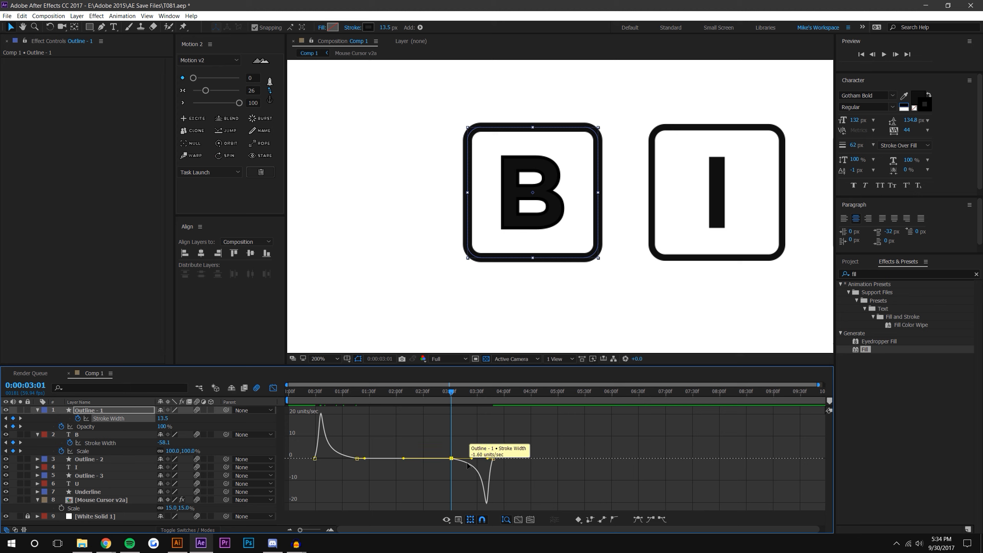
left_click_drag(472, 460, 459, 459)
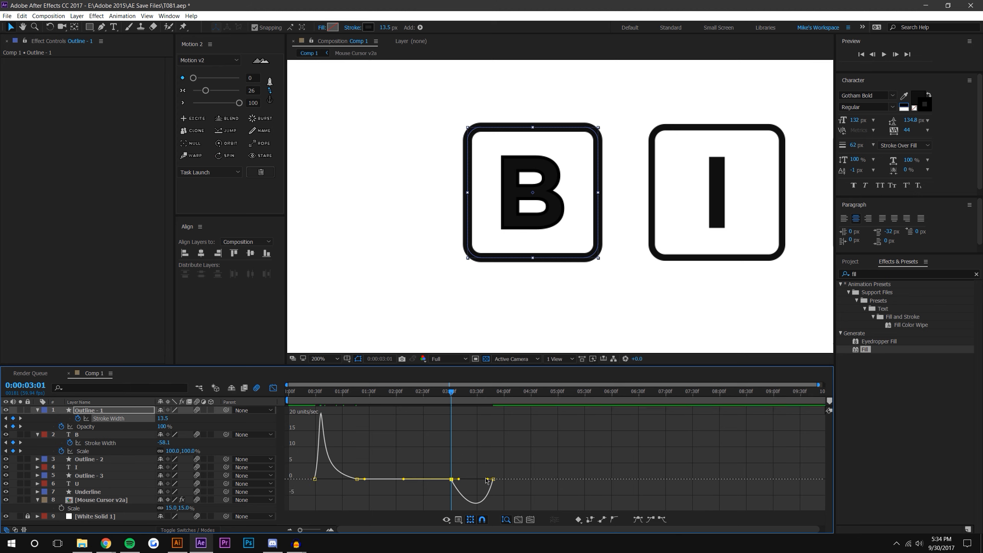
left_click(488, 479)
left_click_drag(488, 480, 473, 479)
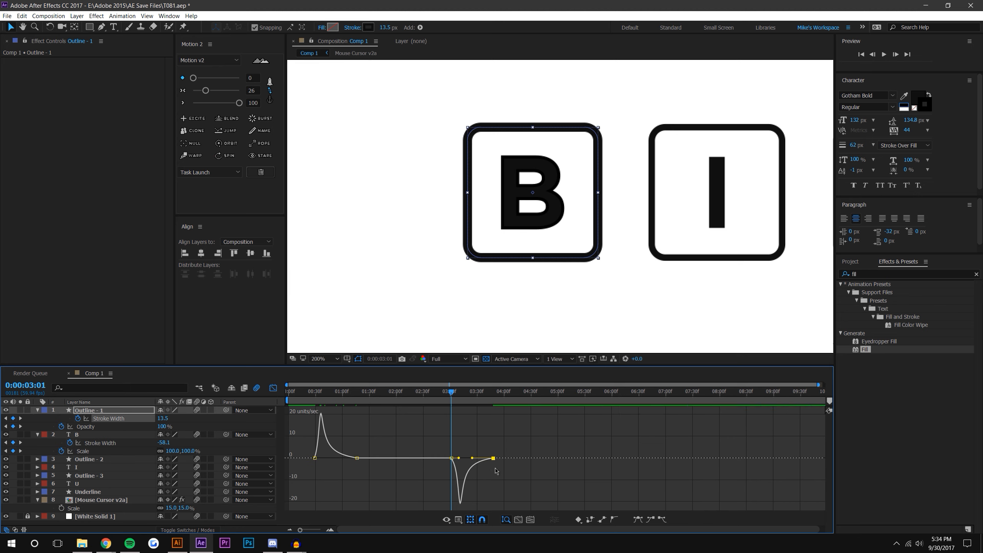
Reshape Outline - 1's Opacity speed curve after 0:00:03:01 to match the early peak of its Stroke Width curve.
left_click(117, 426)
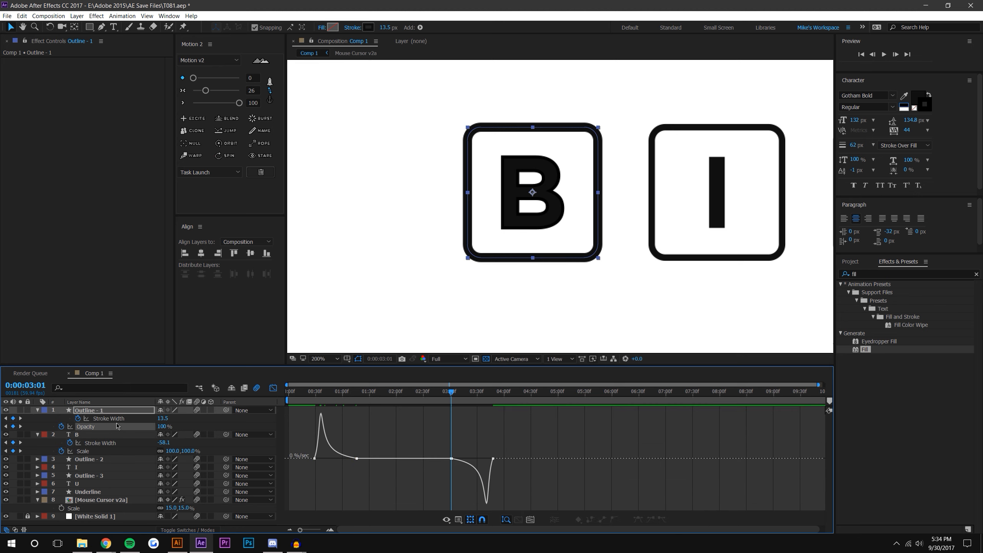
left_click(452, 458)
mouse_move(469, 462)
left_mouse_down()
mouse_move(459, 459)
mouse_move(483, 480)
mouse_move(472, 465)
left_mouse_up()
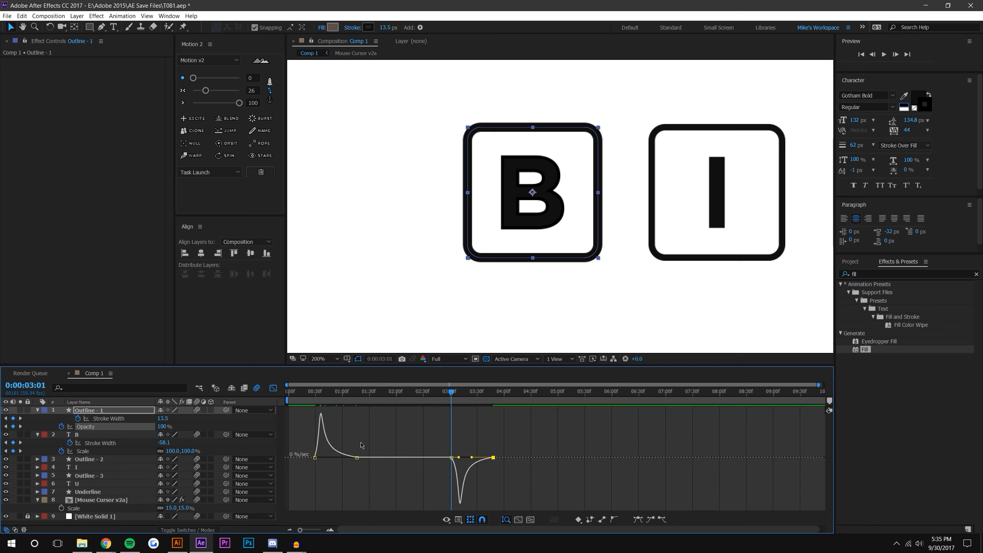
left_click_drag(471, 459, 470, 458)
Reshape the B layer's Stroke Width speed curve after 0:00:03:01 so it peaks early and eases out slowly.
left_click(102, 443)
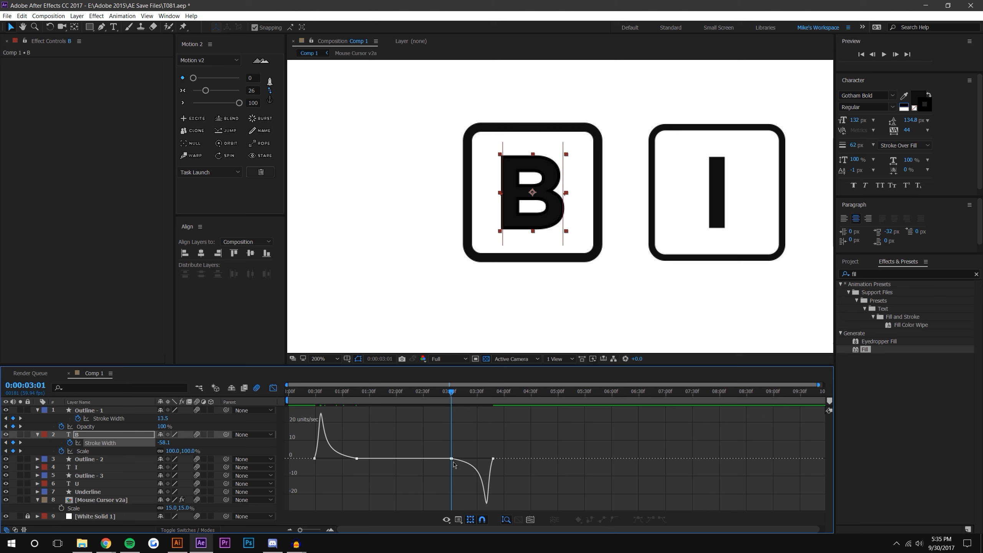
left_click(452, 459)
mouse_move(472, 459)
left_mouse_down()
mouse_move(459, 459)
mouse_move(471, 480)
left_mouse_up()
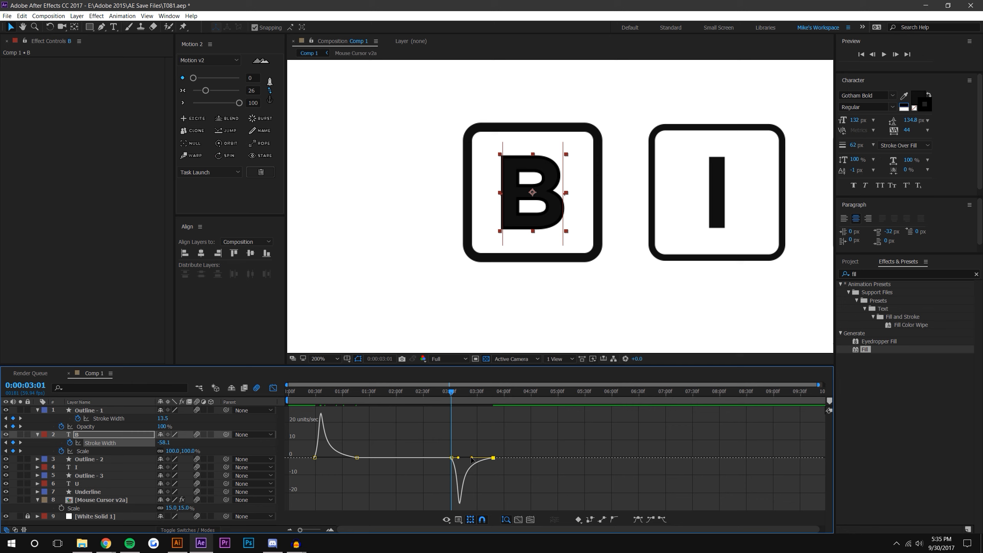
left_click_drag(473, 460, 472, 458)
Reshape the B layer's Scale speed curve after 0:00:03:01 to peak early with a slow ease-out, then return to the keyframe view.
left_click(89, 452)
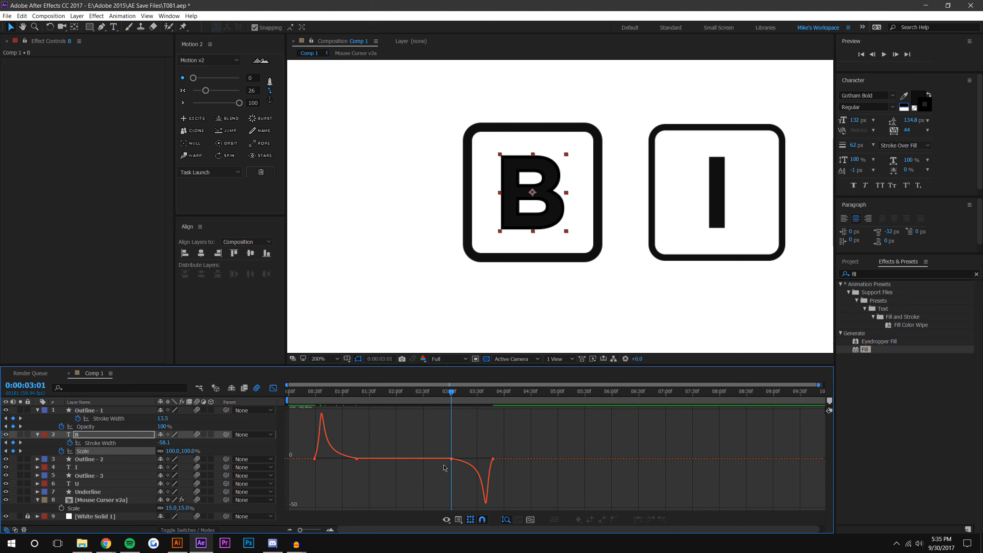
left_click(452, 459)
left_click_drag(481, 459, 473, 480)
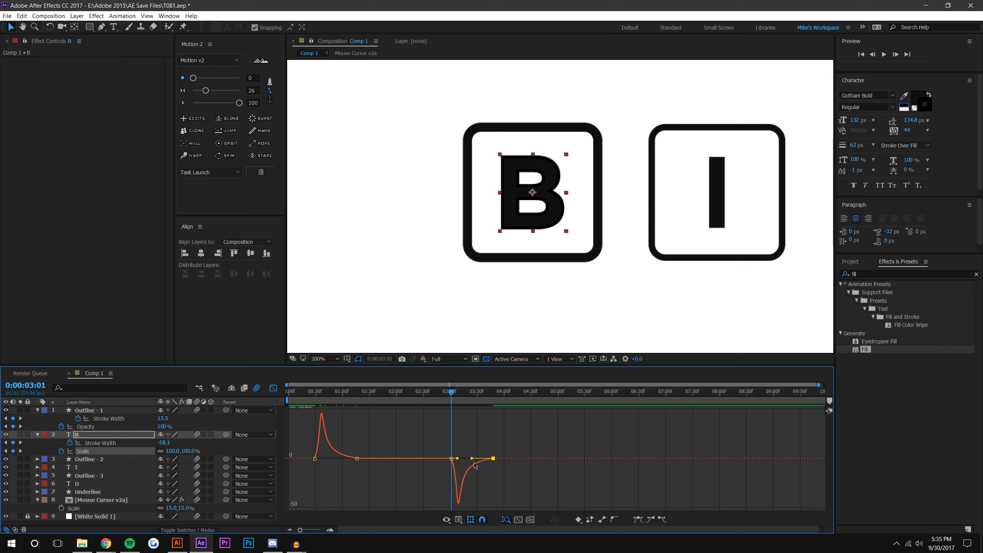
left_click(444, 424)
left_click(274, 389)
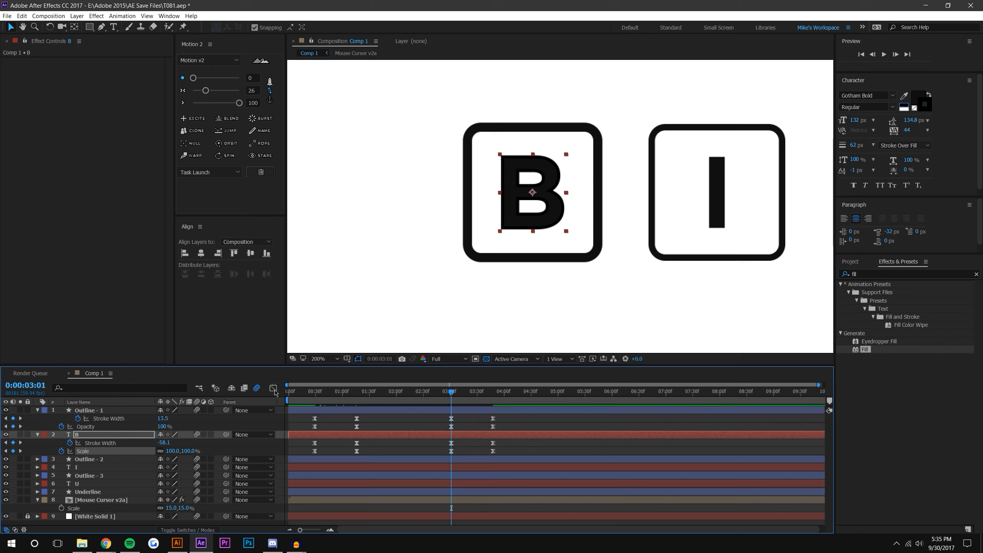
Preview and scrub the B button's on and off animation from the start up to 0:00:04:19.
left_click(513, 454)
left_click(884, 54)
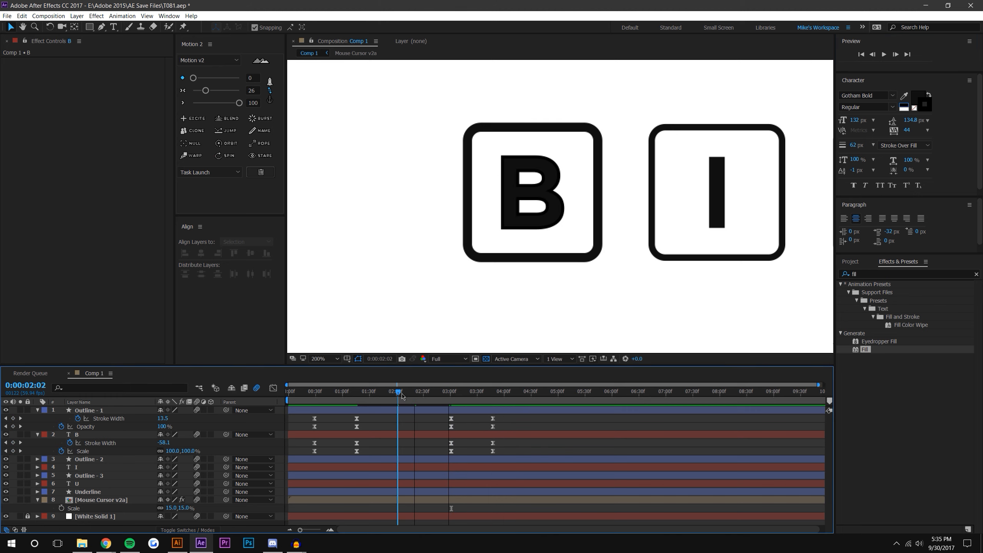
left_click(287, 393)
left_click_drag(287, 392, 521, 392)
scroll(501, 251, "down", 4)
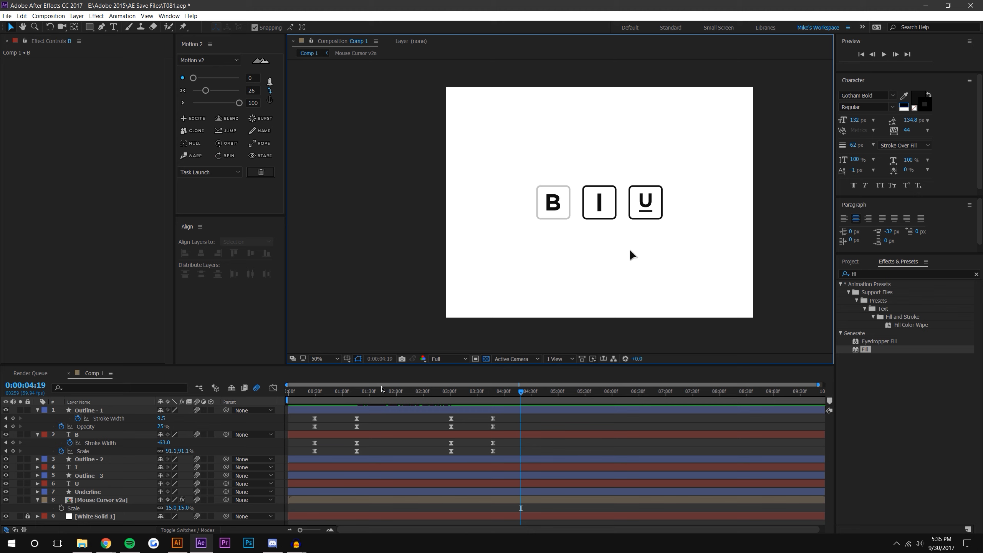
Duplicate Outline - 1 and align the copy with the box around the U.
left_click(98, 412)
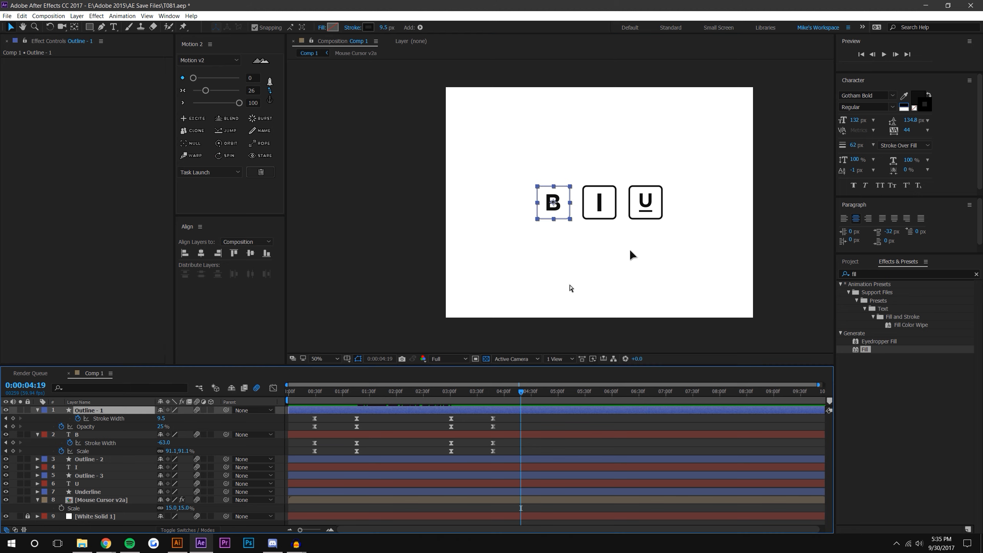
key("ctrl+d")
key("period")
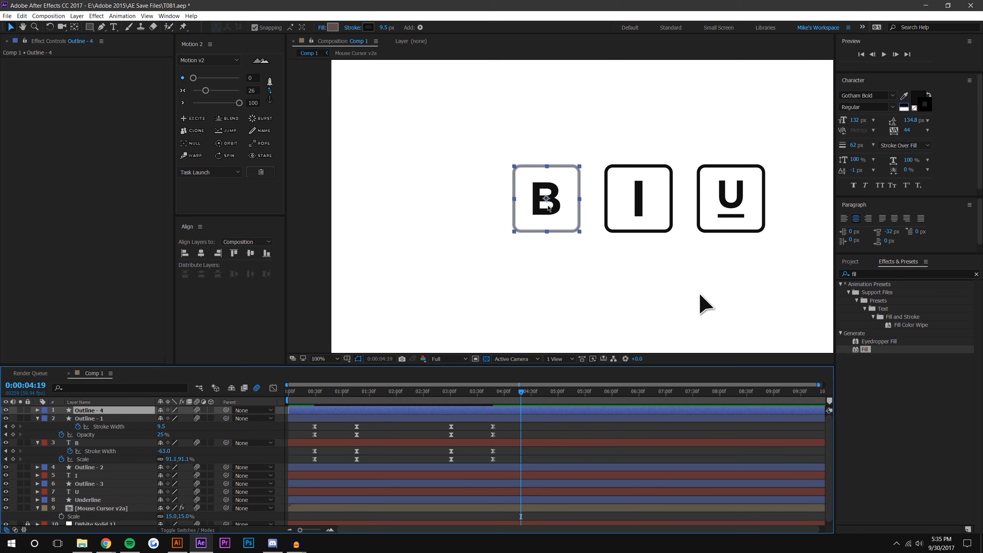
left_click_drag(548, 199, 755, 199)
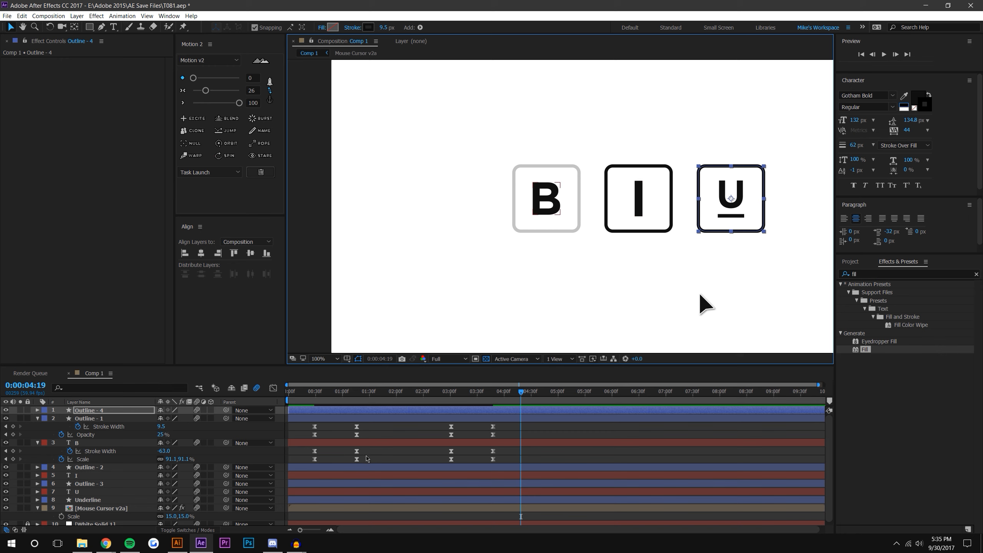
Delete the unanimated Outline - 3 and Outline - 2 layers.
left_click(93, 484)
key("Delete")
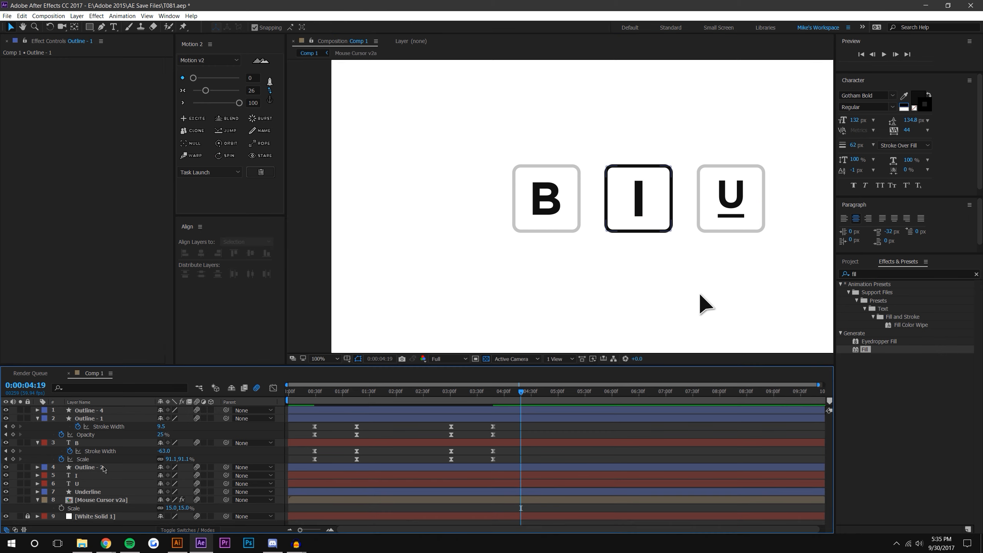
left_click(113, 467)
key("Delete")
Duplicate Outline - 4 and centre the copy around the letter I.
left_click(103, 419)
left_click(105, 411)
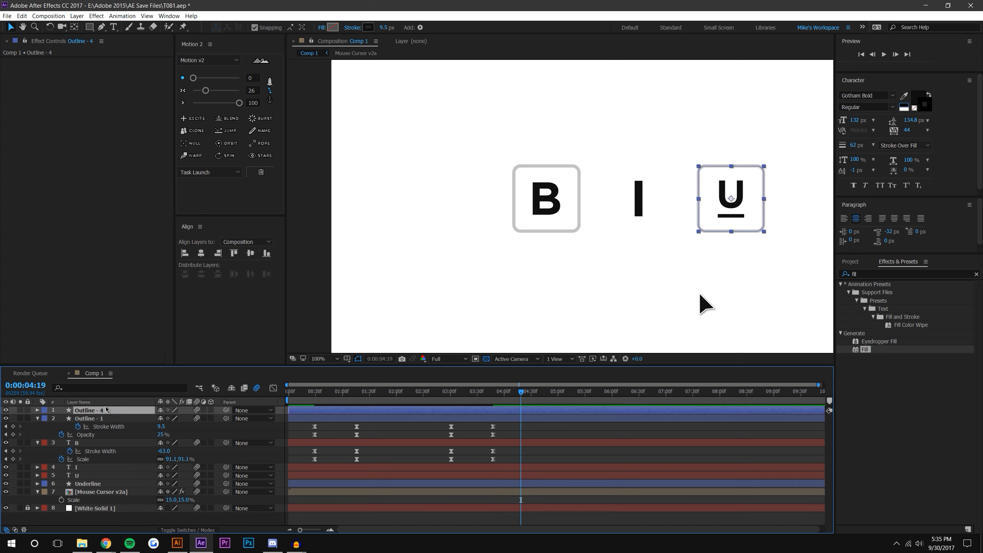
key("ctrl+d")
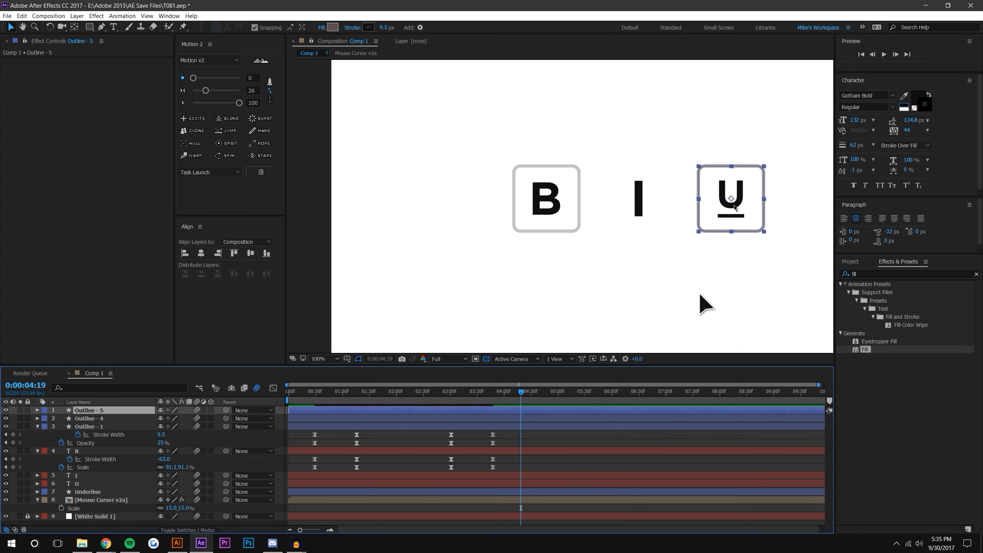
left_click_drag(731, 199, 635, 199)
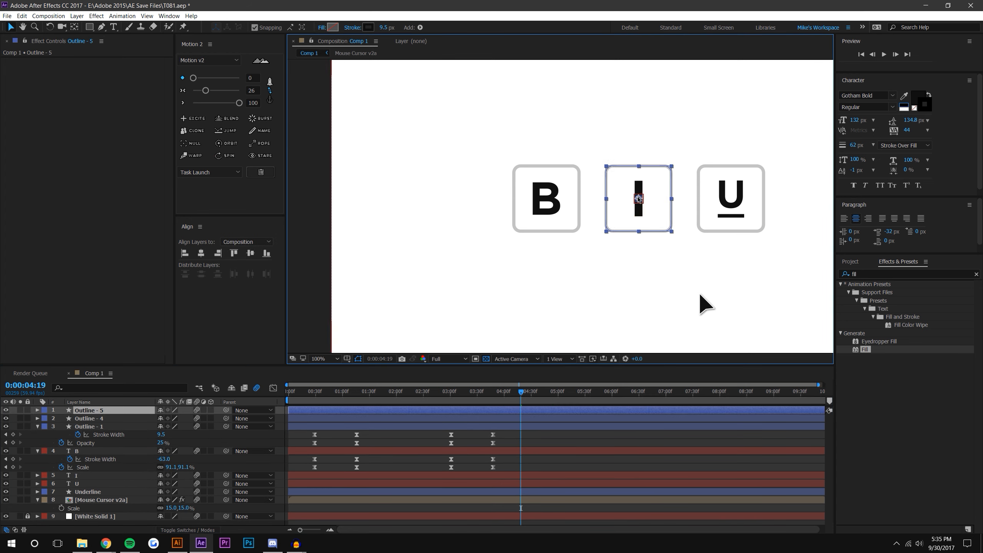
Reorder the layers so Outline - 5 sits directly above I and Outline - 4 directly above U.
left_click(232, 437)
left_click_drag(91, 410, 93, 472)
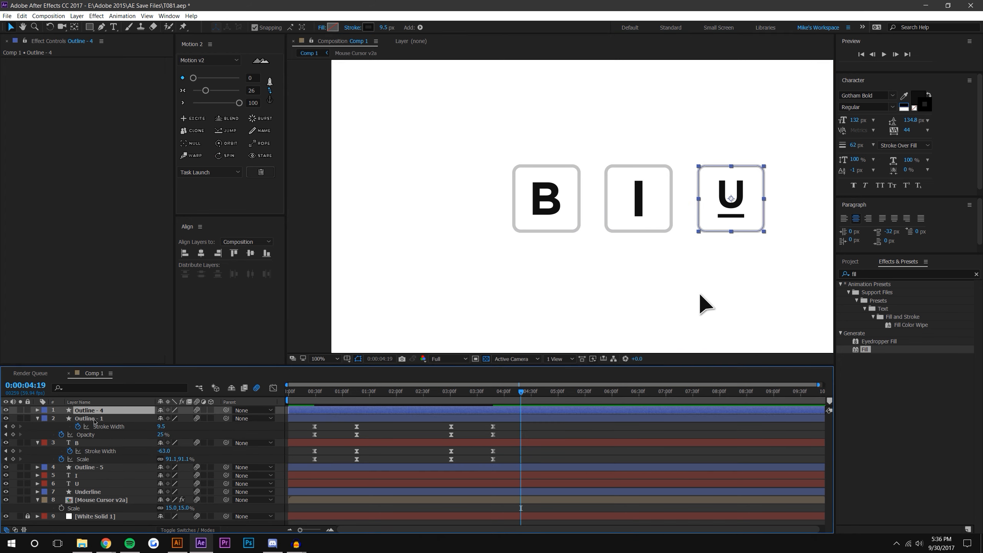
left_click_drag(94, 422, 97, 479)
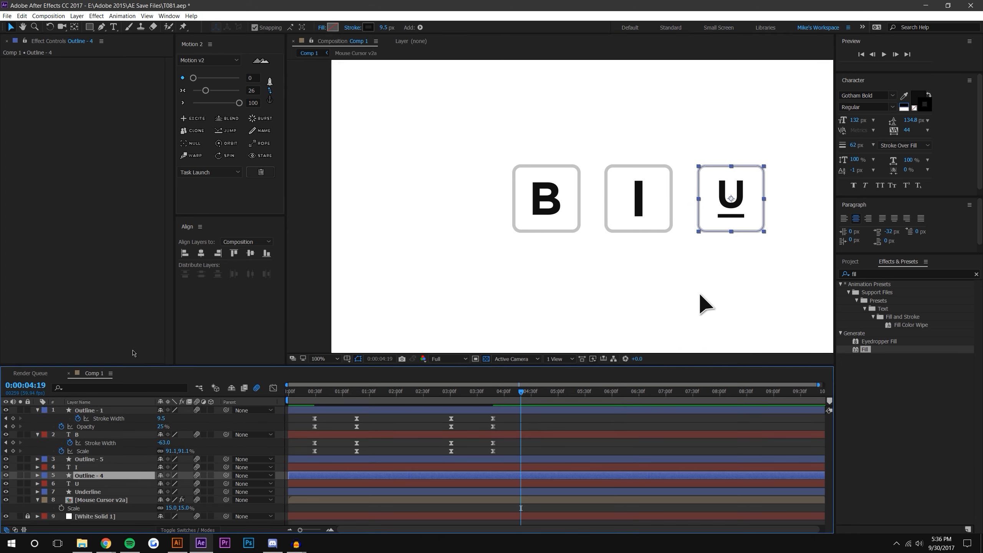
Enlarge the timeline, reveal the keyframes of Outline - 5 and Outline - 4, and shift them all to start just after 0:00:05:00.
left_click_drag(131, 366, 131, 296)
left_click(101, 390)
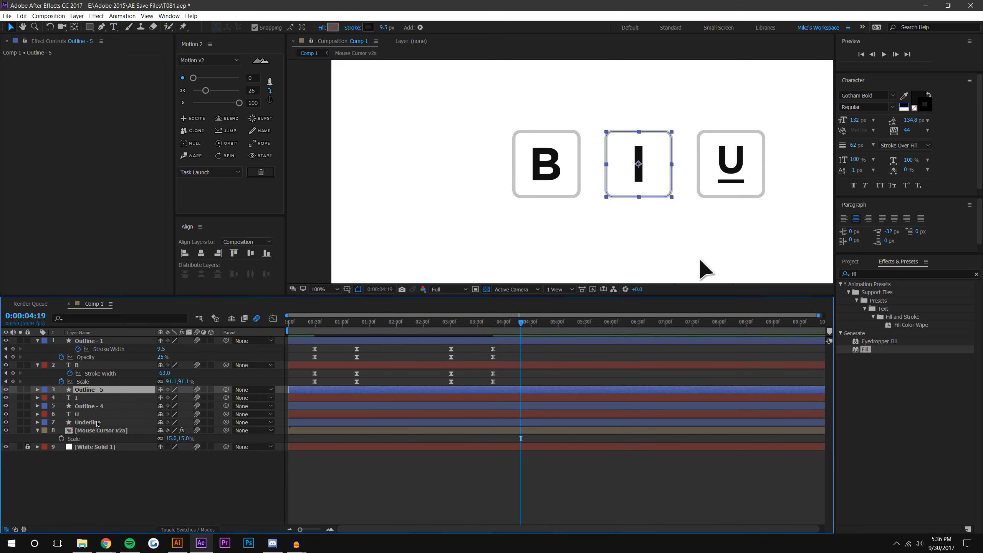
left_click(98, 423, "shift")
key("u")
left_click(353, 496)
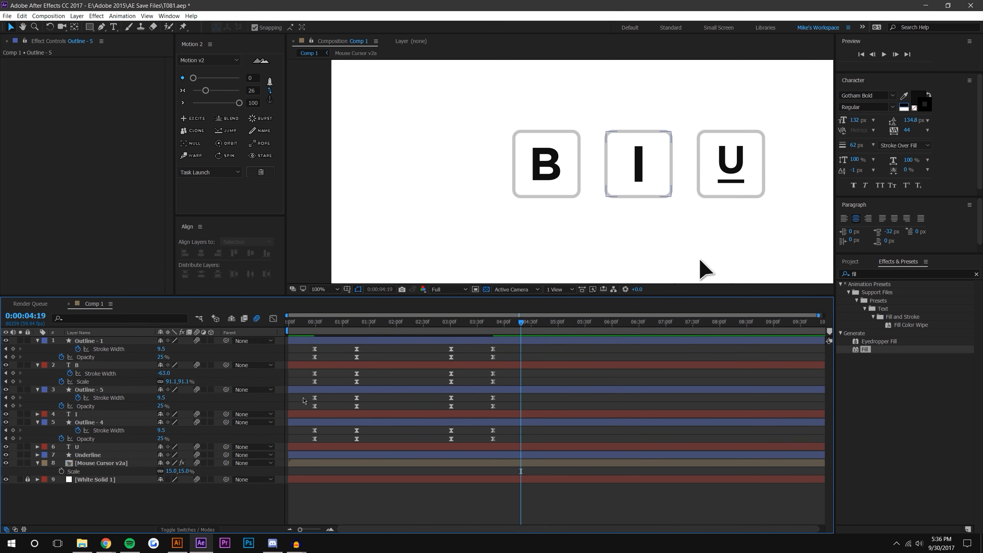
left_click_drag(303, 397, 550, 467)
left_click_drag(315, 399, 561, 415)
left_click(291, 530)
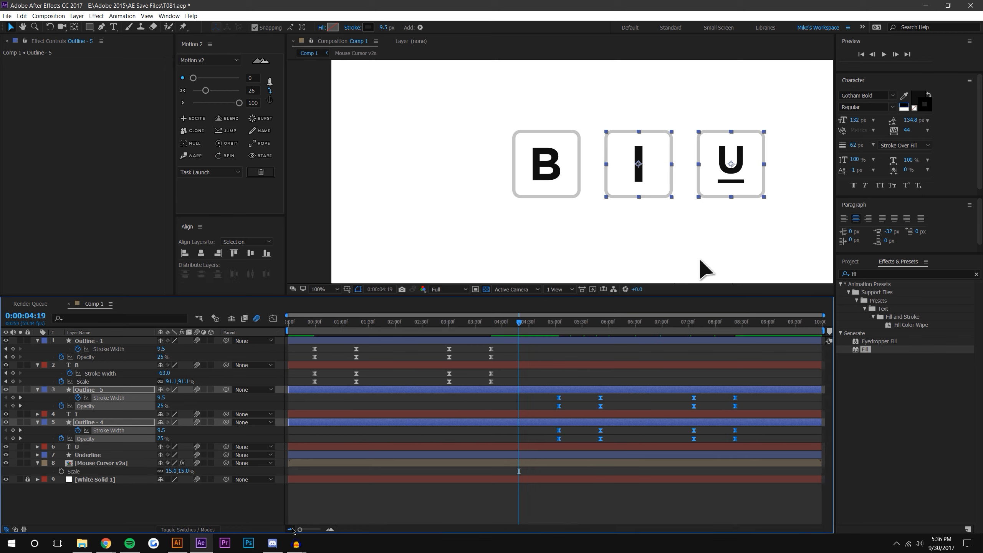
left_click(545, 484)
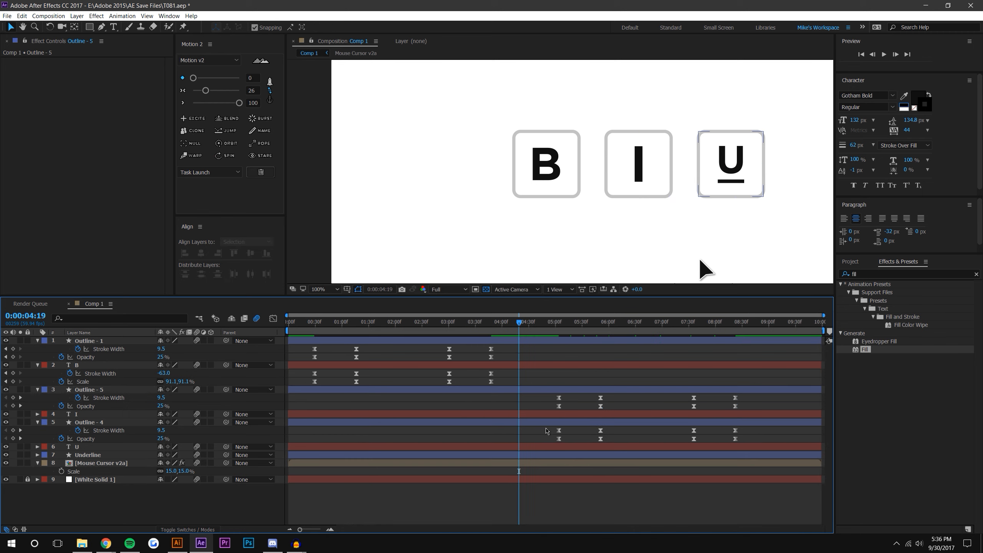
Move the switch-off keyframes of Outline - 1 and B earlier so they begin at about 0:00:01:45.
left_click(415, 366)
left_click_drag(403, 346, 506, 393)
left_click_drag(450, 353, 383, 353)
Retime the keyframes with shorter holds, starting Outline - 5 at 0:00:02:54 and Outline - 4 at about 0:00:05:10.
left_click_drag(546, 394, 764, 412)
left_click_drag(630, 398, 443, 398)
left_click_drag(614, 444, 563, 435)
left_click_drag(732, 277, 676, 239)
Preview the three outlines switching on and off in sequence from 0:00:00:25.
left_click(310, 323)
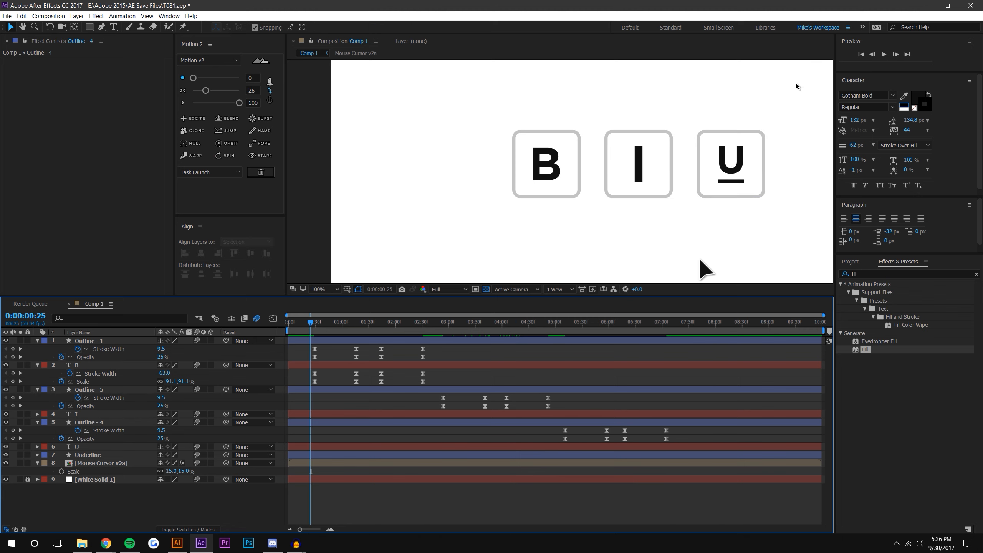
left_click(882, 57)
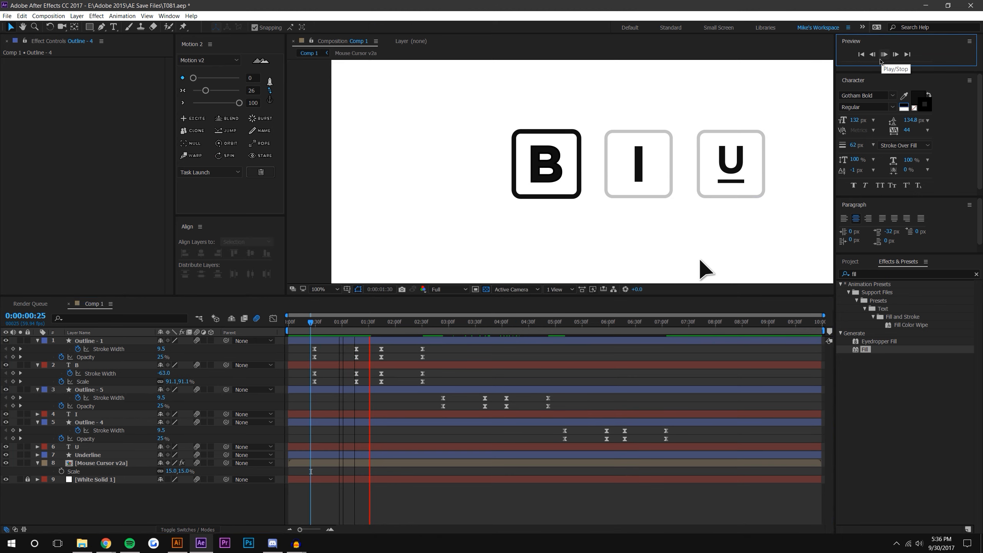
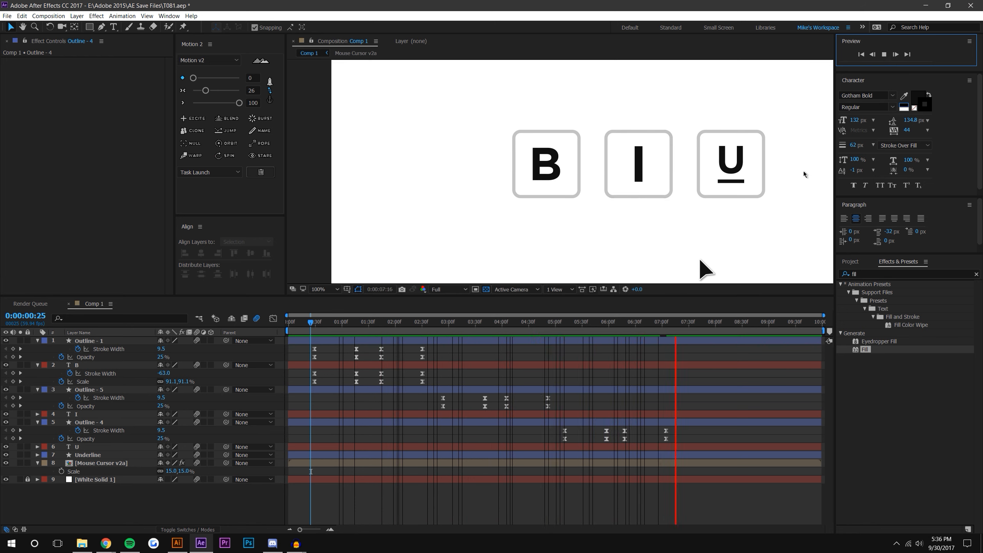
left_click(451, 322)
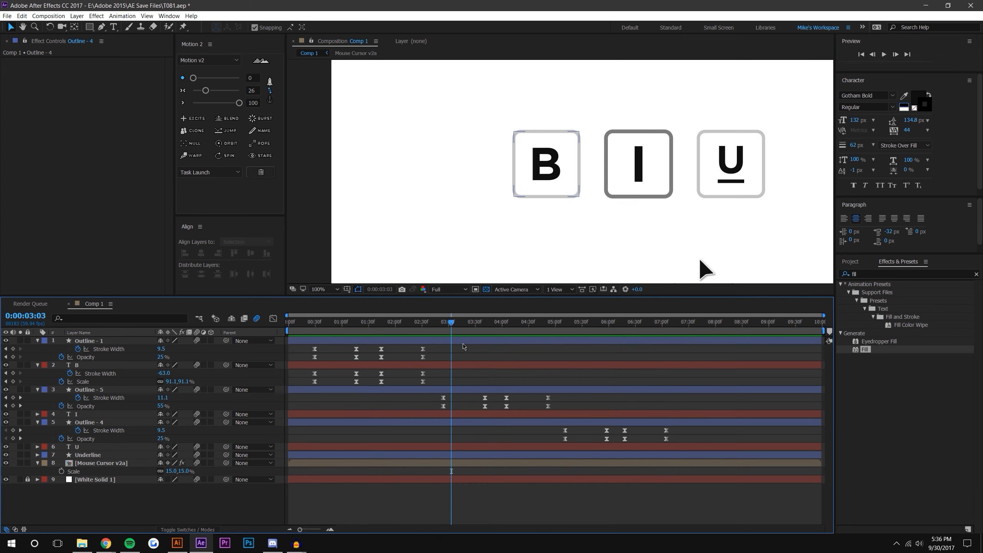
left_click(502, 521)
Reveal the Skew property inside Animator 1 of the I layer's text.
left_click(37, 414)
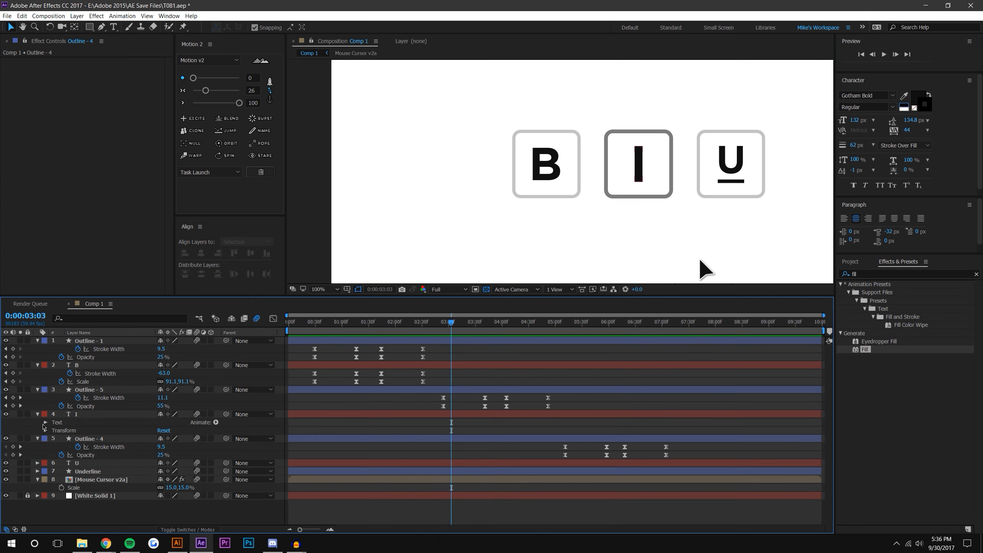
left_click(45, 422)
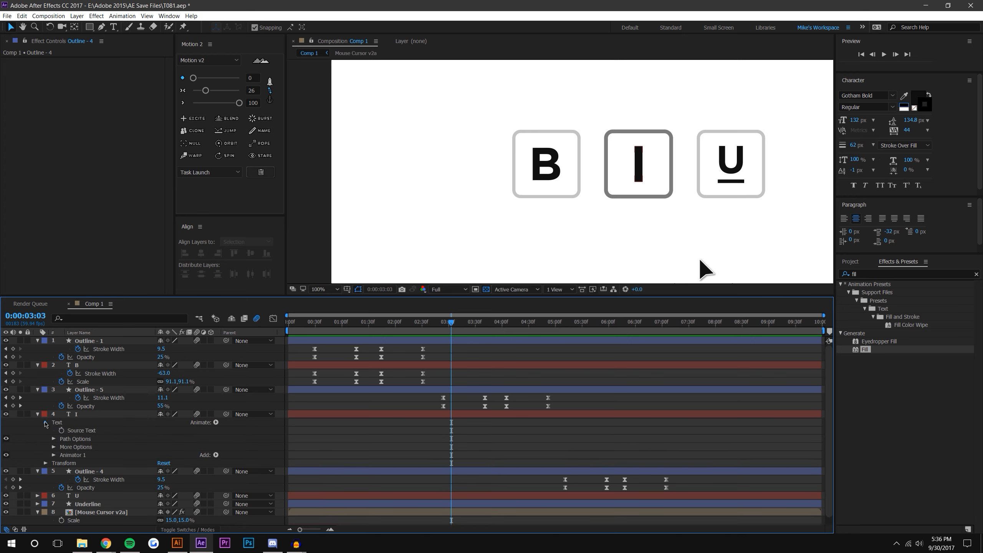
left_click(54, 455)
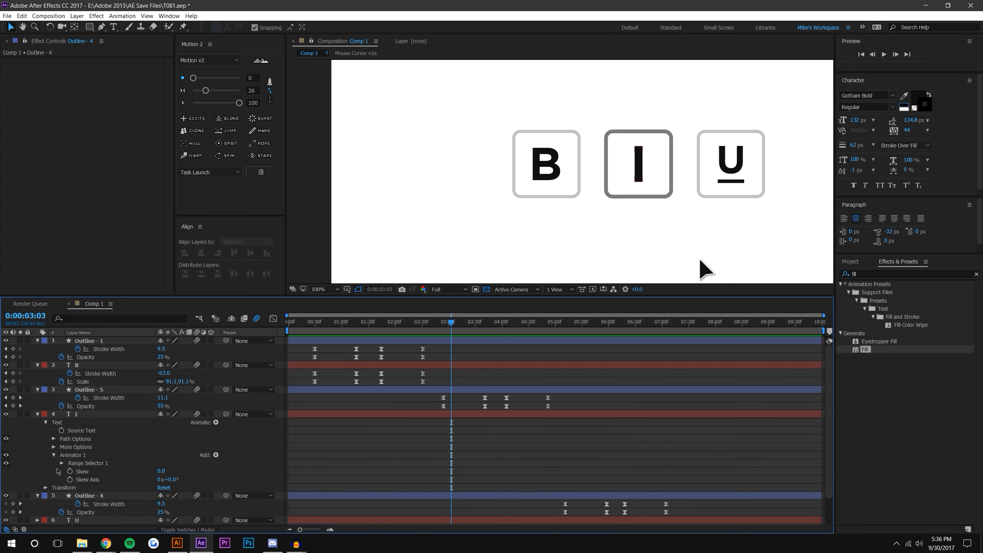
left_click(70, 473)
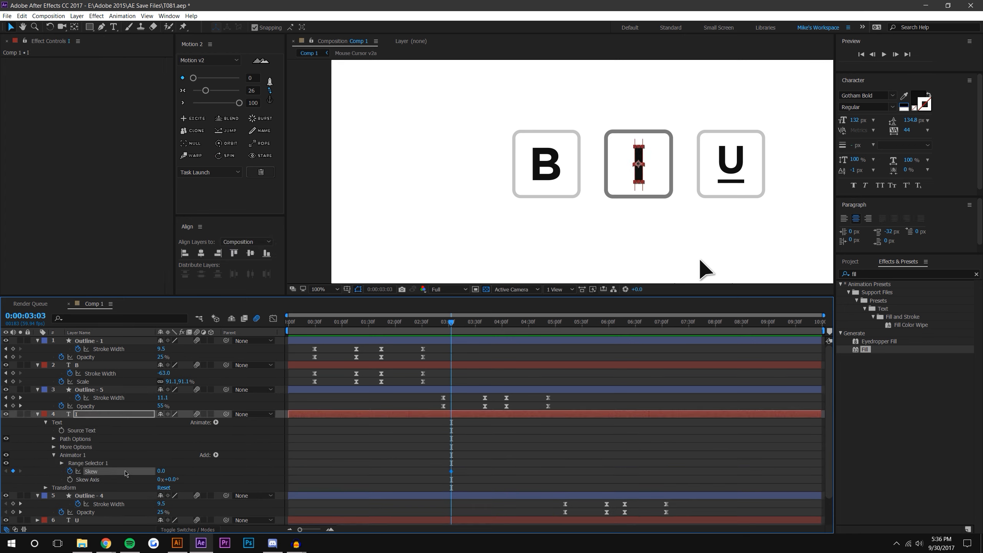
key("ctrl+z")
left_click(490, 402)
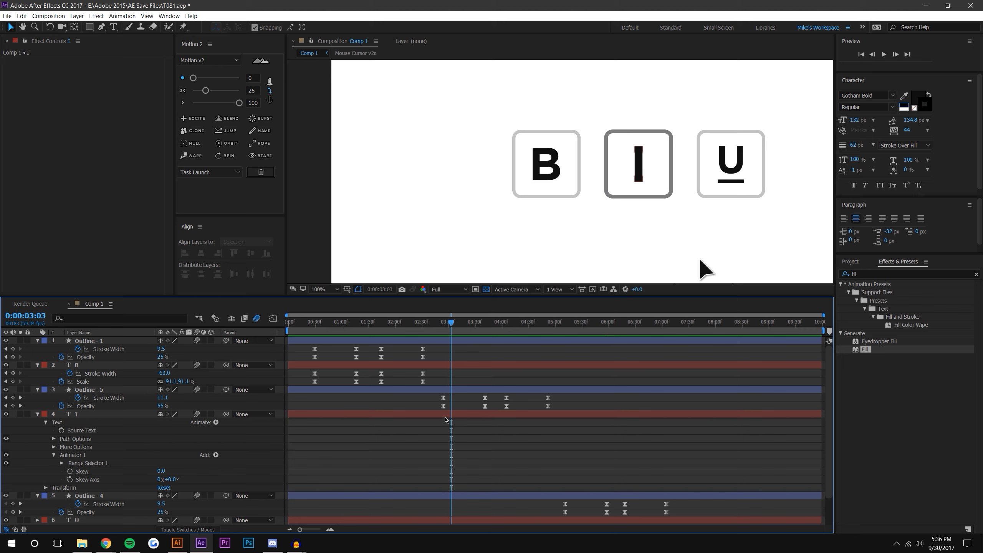
Add starting Skew and Position keyframes to the I layer at 0:00:02:54, level with Outline - 5's first keyframes, and show only its animated properties.
left_click_drag(448, 417, 440, 398)
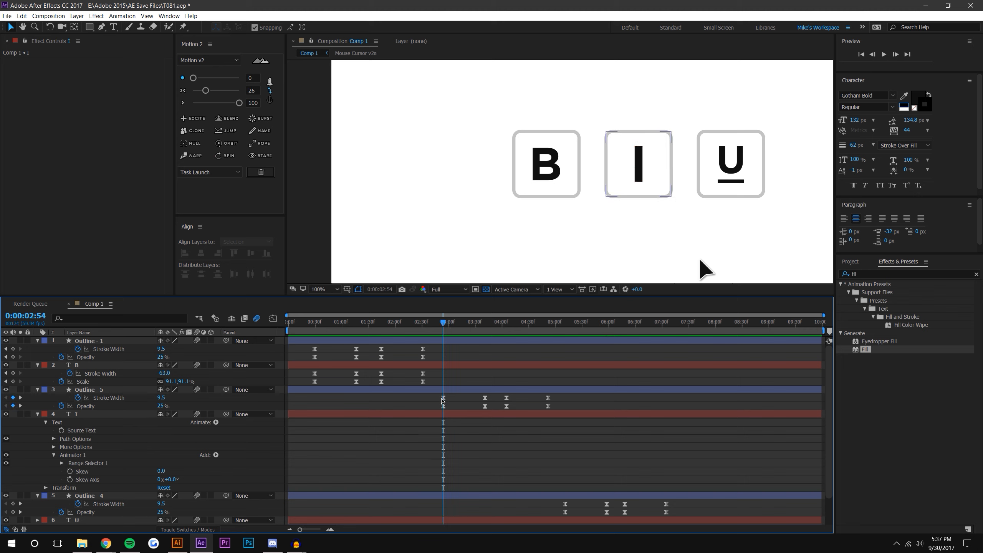
key("k")
key("j")
key("k")
key("j")
key("k")
key("j")
left_click(259, 451)
left_click(69, 471)
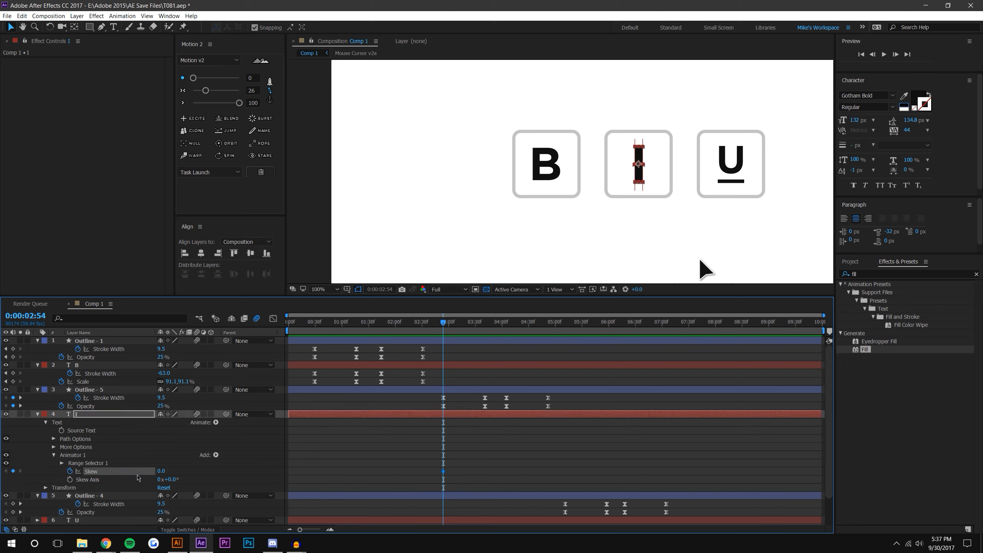
key("p")
left_click(62, 422)
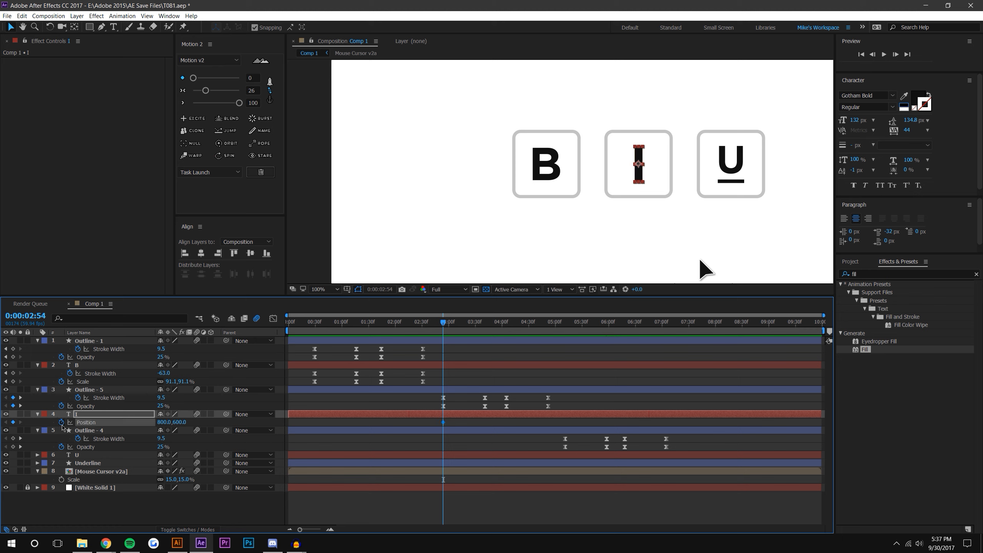
key("u")
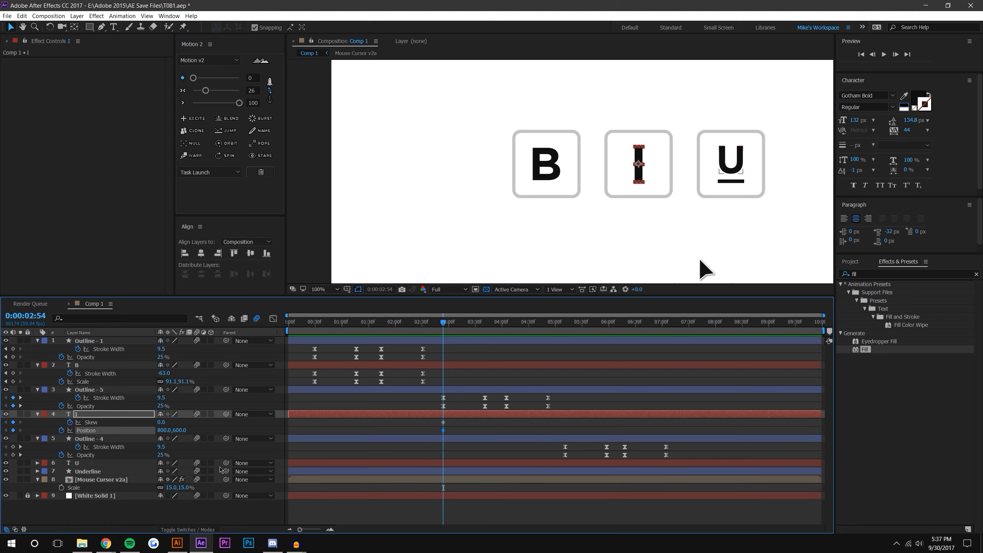
Set the I layer's Skew to 11.0 at 0:00:03:41, level with Outline - 5's second keyframes.
key("k")
scroll(686, 210, "up", 1)
left_click_drag(701, 205, 526, 220)
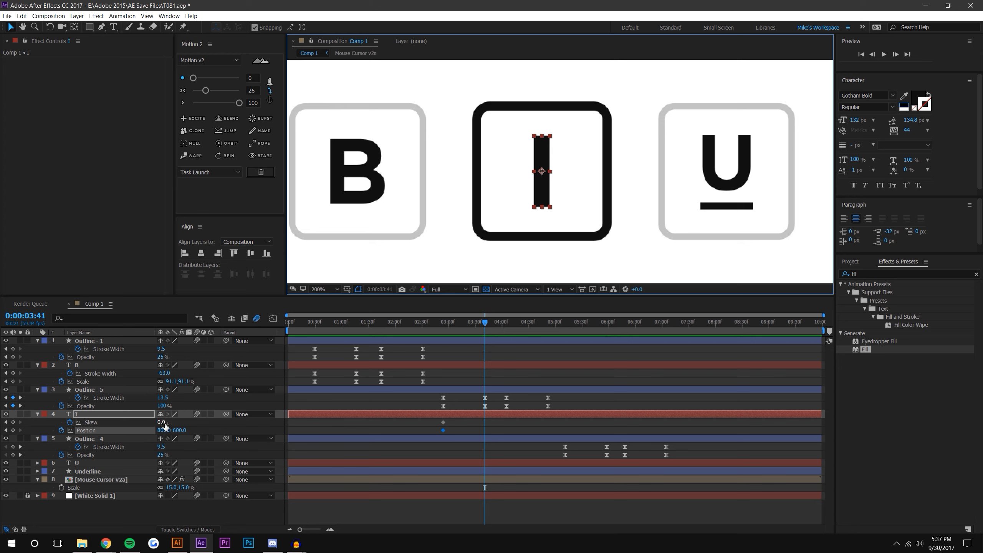
left_click_drag(161, 422, 170, 422)
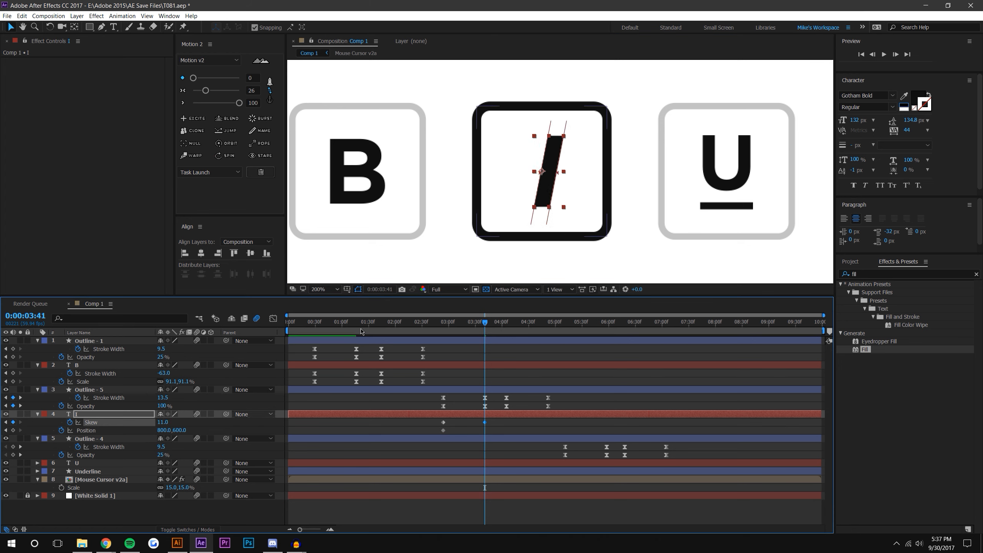
Centre the I's anchor point on the skewed letter at 0:00:03:41 and move it back to Position 800.0, 600.0.
left_click(547, 380)
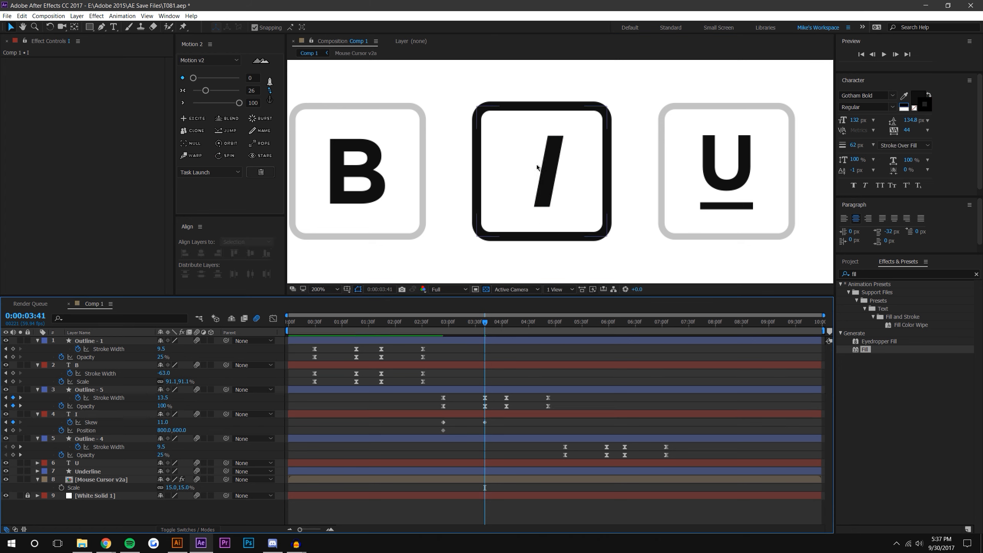
left_click(548, 165)
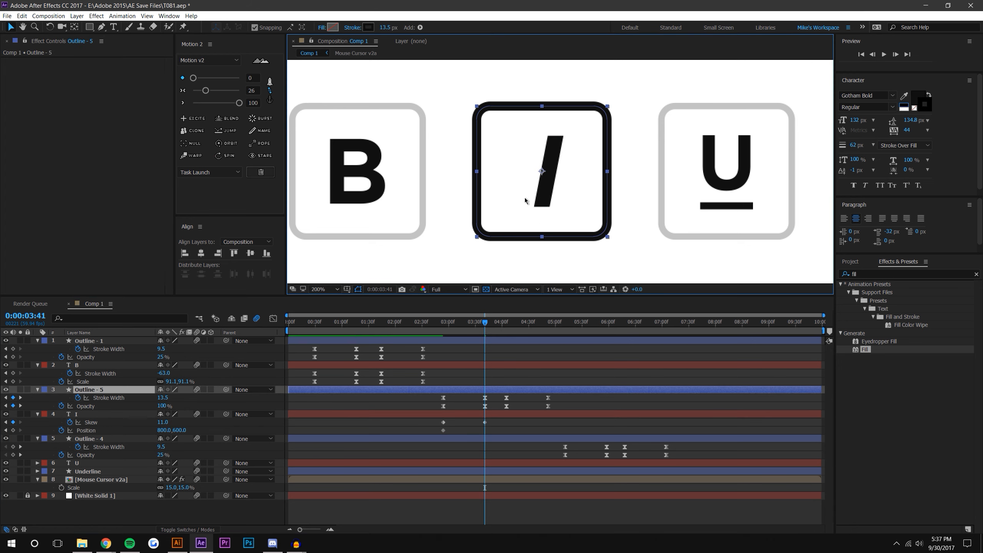
left_click(93, 415)
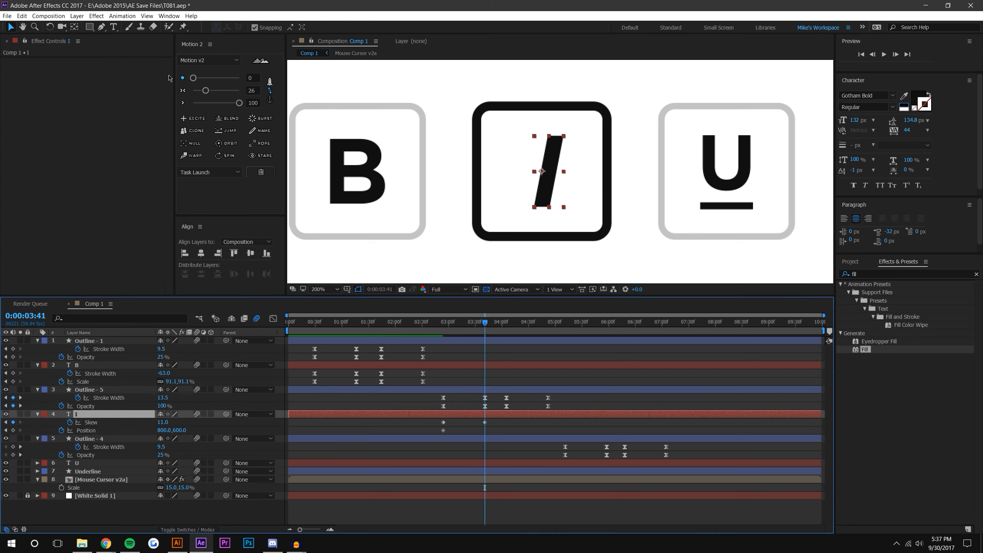
key("y")
left_click_drag(542, 171, 549, 173)
left_click(11, 26)
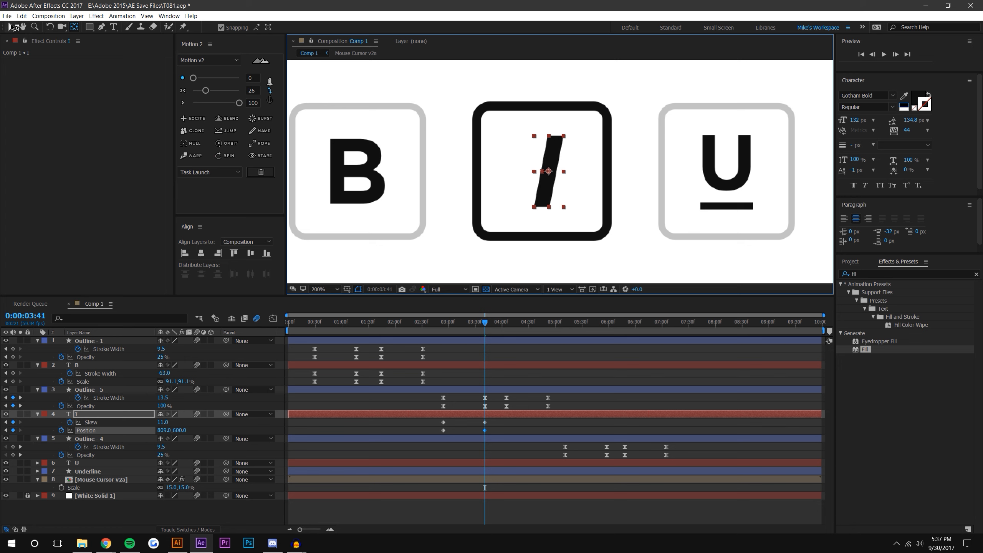
left_click_drag(552, 175, 545, 175)
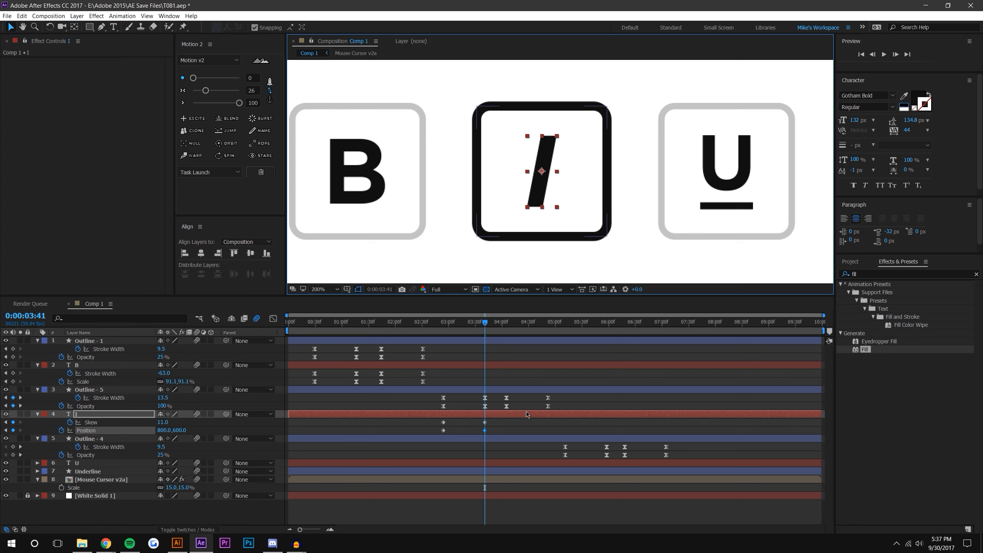
left_click(456, 354)
At the I layer's first keyframes at 0:00:02:54, shift the upright letter to the box's centre, with Position 808.8, 600.0.
left_click(441, 323)
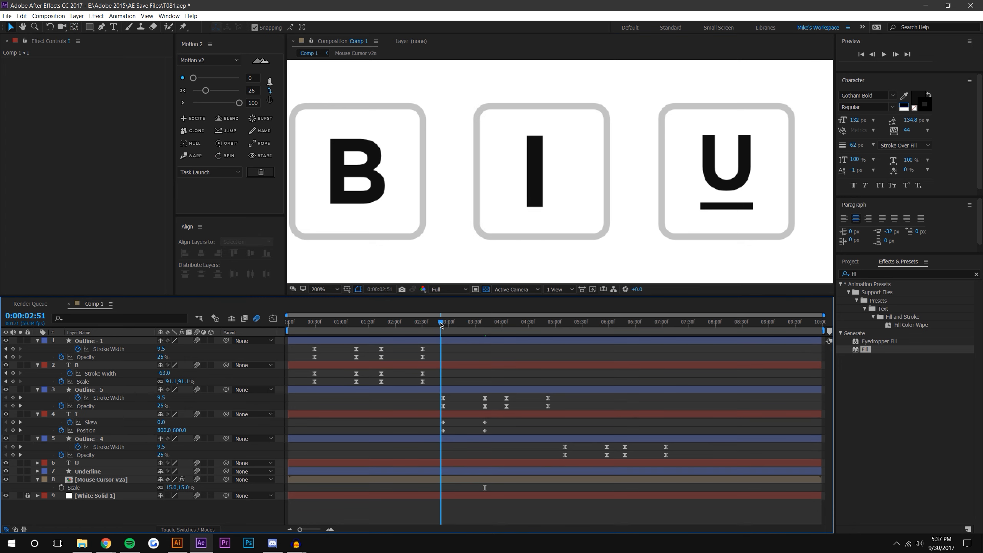
key("j")
key("k")
left_click(538, 167)
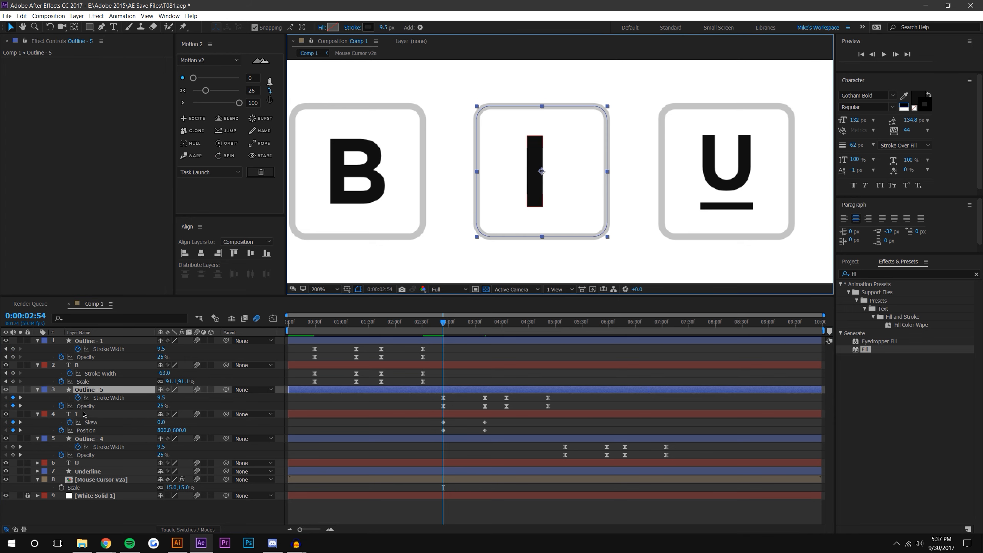
left_click(84, 415)
left_click_drag(542, 173, 514, 171)
scroll(542, 174, "up", 3)
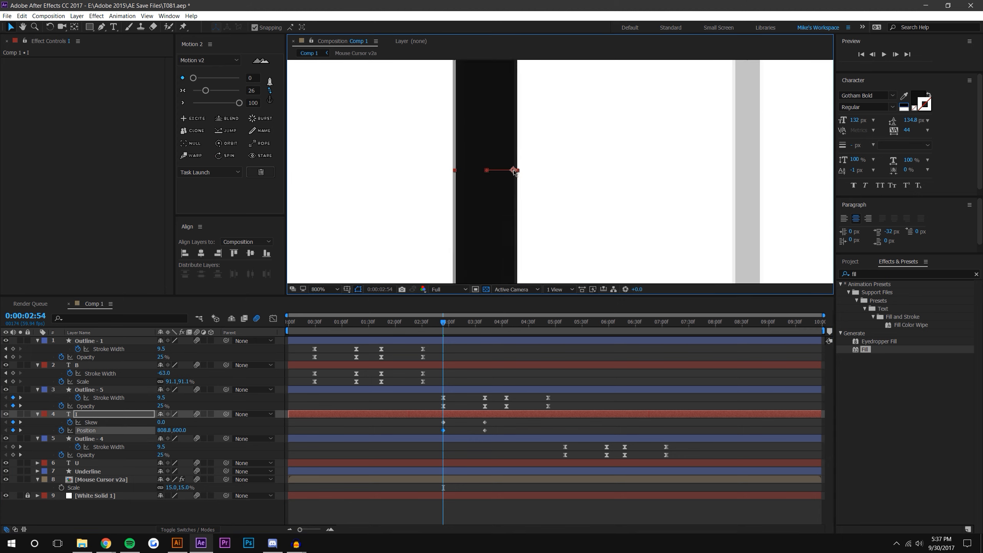
scroll(514, 170, "down", 3)
left_click(449, 333)
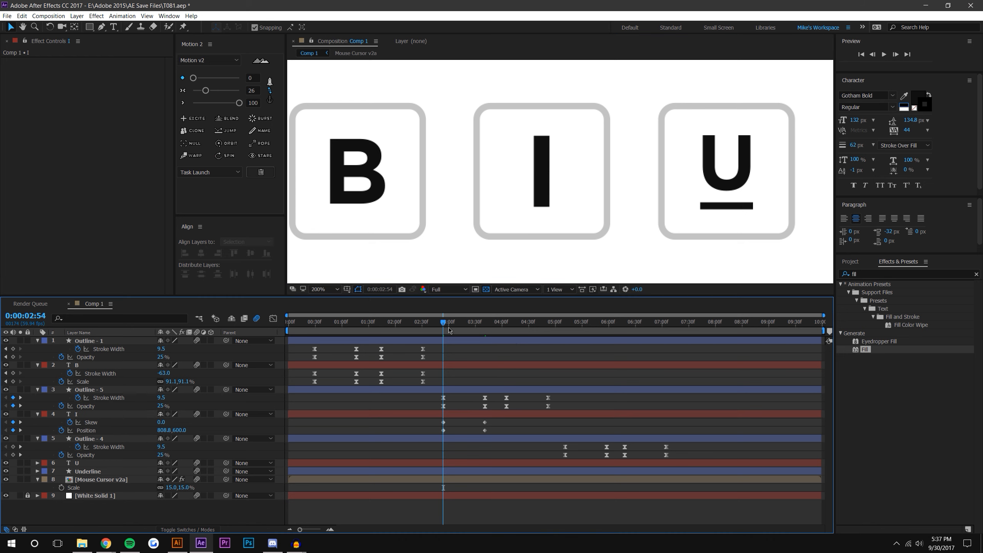
Ease the I layer's first two Skew and Position keyframes with Motion 2, using the values 0, 26 and 100.
mouse_move(444, 326)
left_mouse_down()
mouse_move(485, 325)
mouse_move(437, 325)
left_mouse_up()
left_click_drag(430, 421, 510, 435)
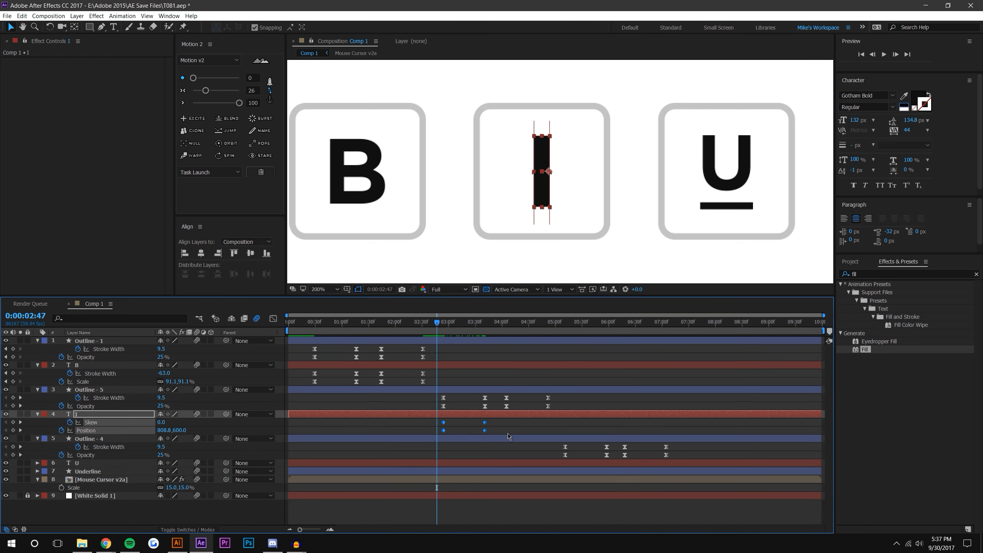
left_click(238, 103)
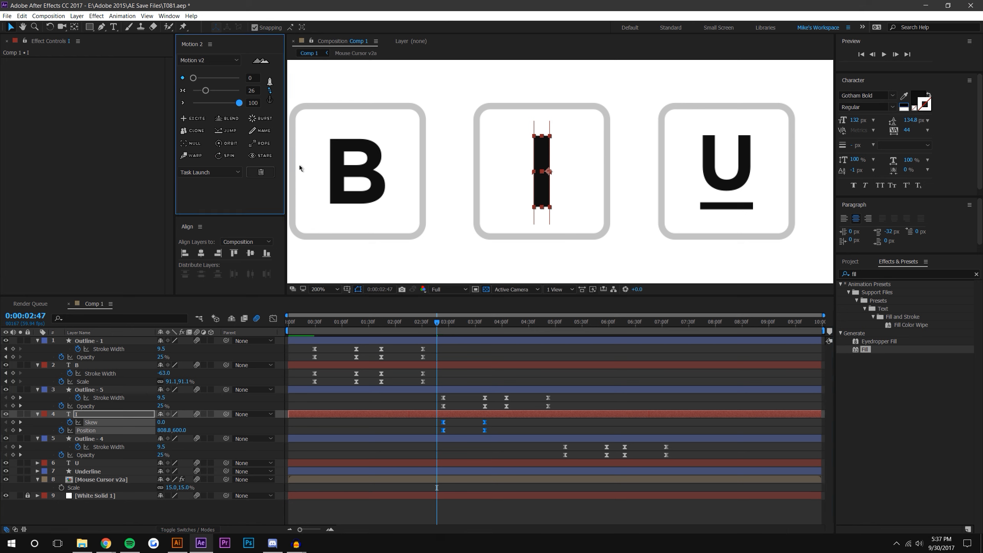
left_click(480, 430)
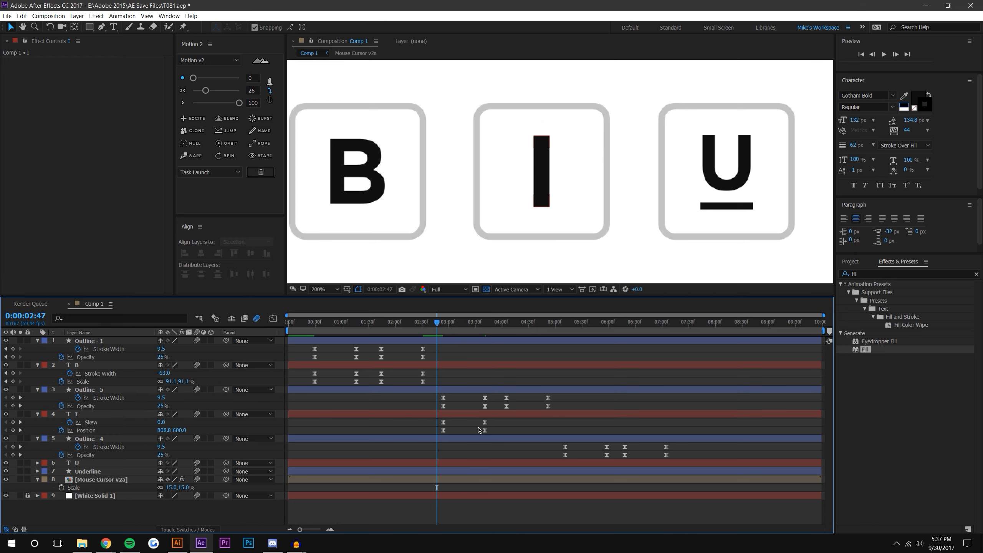
Clone the I layer's Skew and Position keyframes to 0:00:04:05, level with Outline - 5's third keyframes.
left_click(497, 325)
mouse_move(498, 327)
left_mouse_down()
mouse_move(486, 326)
mouse_move(506, 326)
left_mouse_up()
left_click_drag(435, 419, 505, 443)
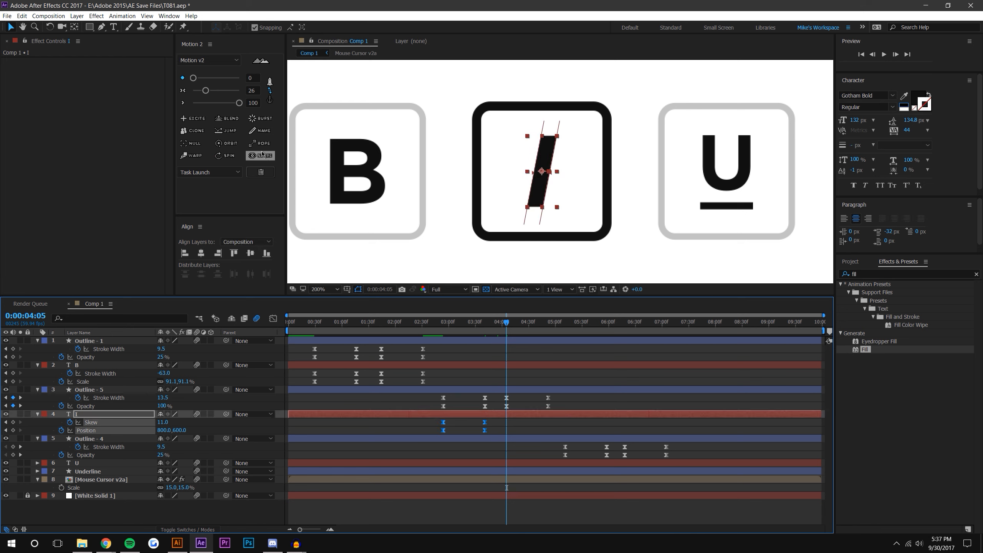
left_click(193, 131)
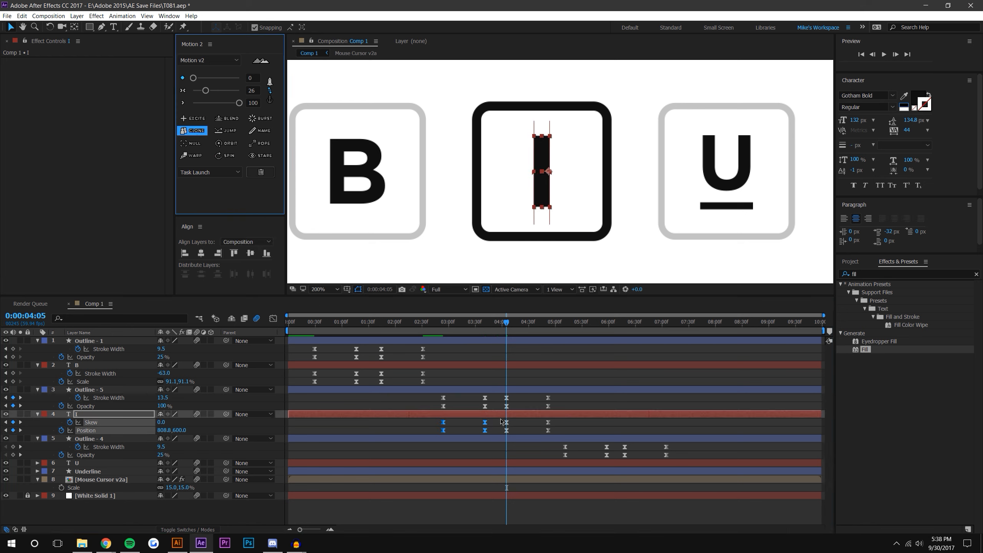
Time-reverse the I layer's cloned Skew and Position keyframes and ease them again with Motion 2.
left_click_drag(502, 421, 569, 442)
right_click(549, 421)
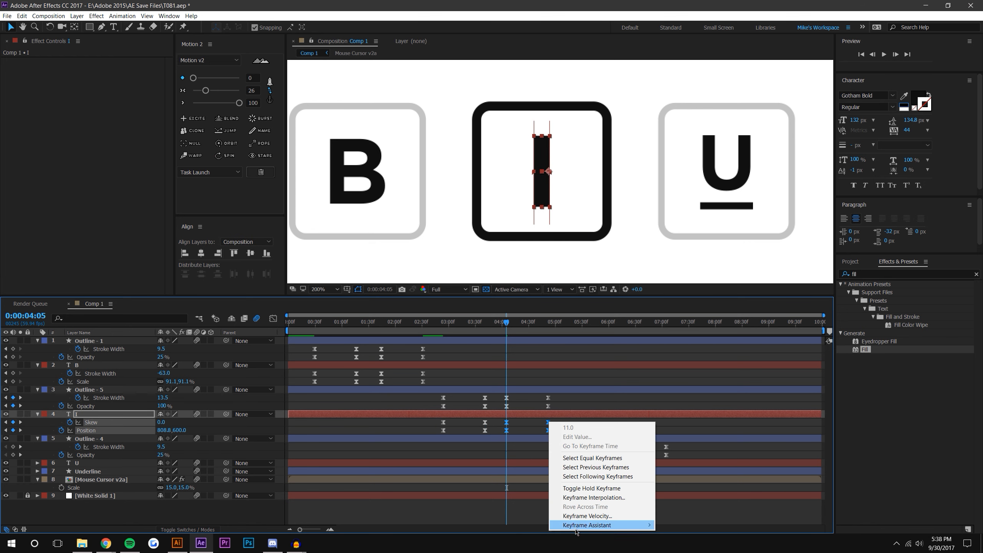
mouse_move(577, 528)
left_click(692, 526)
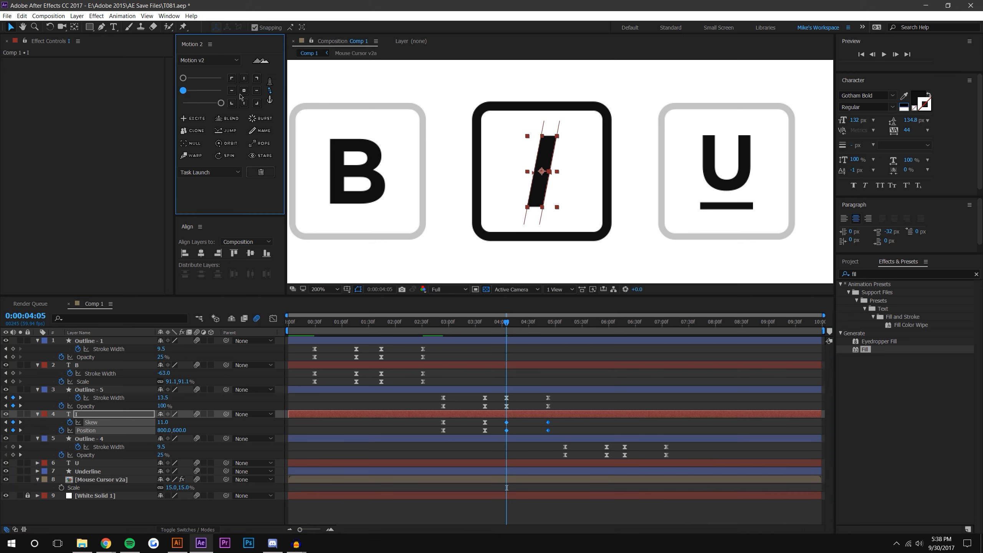
left_click(269, 91)
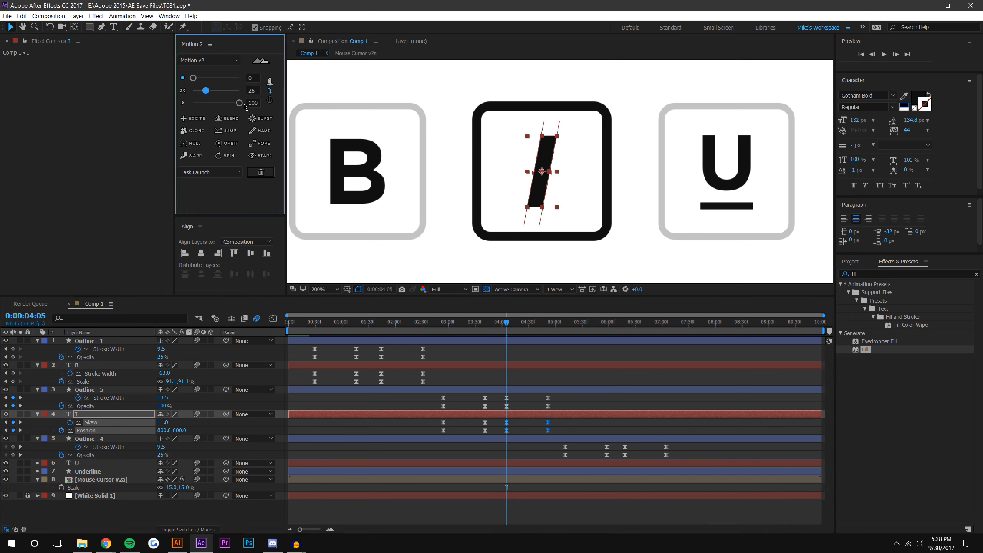
left_click(575, 426)
Preview the I button's skew animation from 0:00:03:56 and scrub back to check the slanted letter.
left_click(497, 325)
left_click(887, 54)
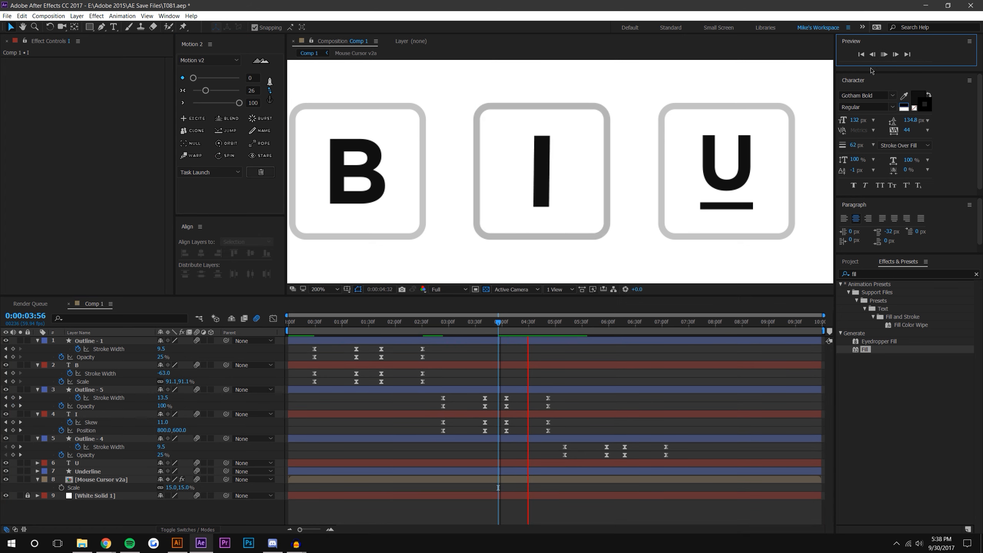
left_click_drag(499, 322, 463, 322)
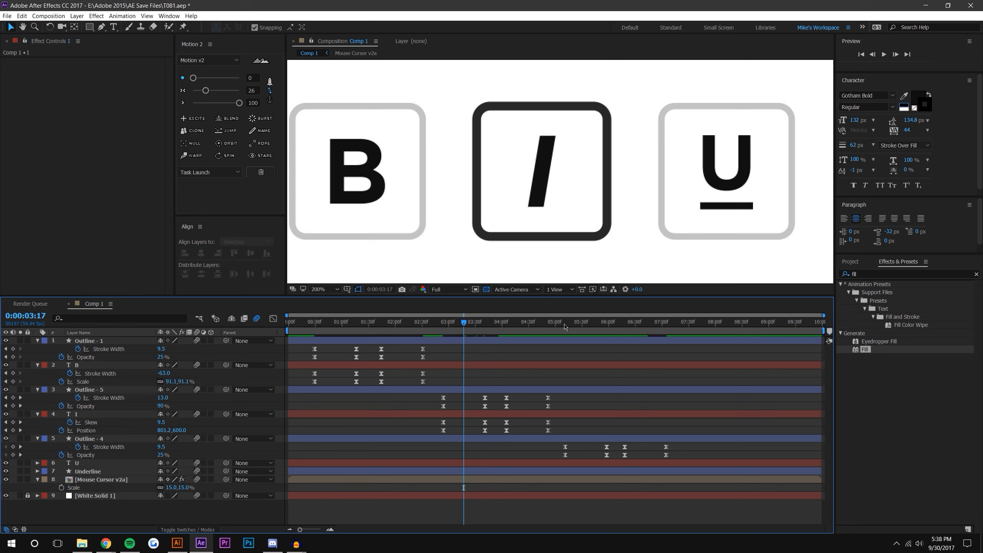
Add Scale keyframes to the U and Underline layers at 0:00:05:11, level with Outline - 4's first keyframes.
left_click_drag(575, 327, 565, 327)
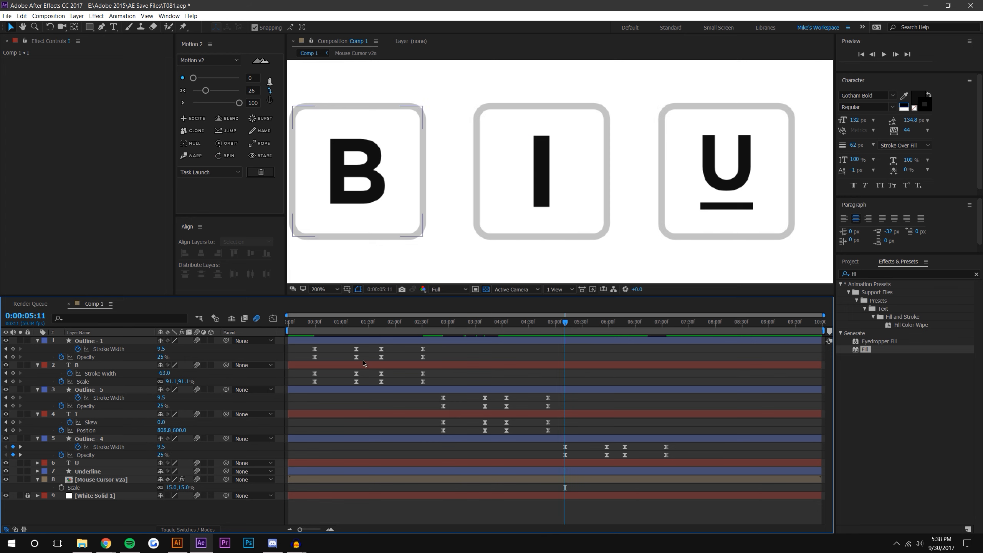
left_click(77, 463)
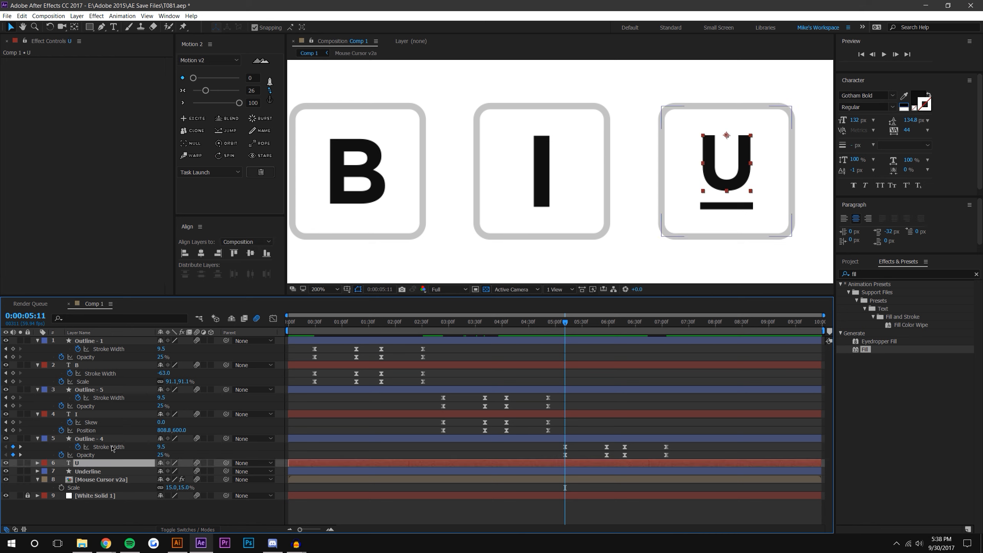
left_click(38, 463)
key("s")
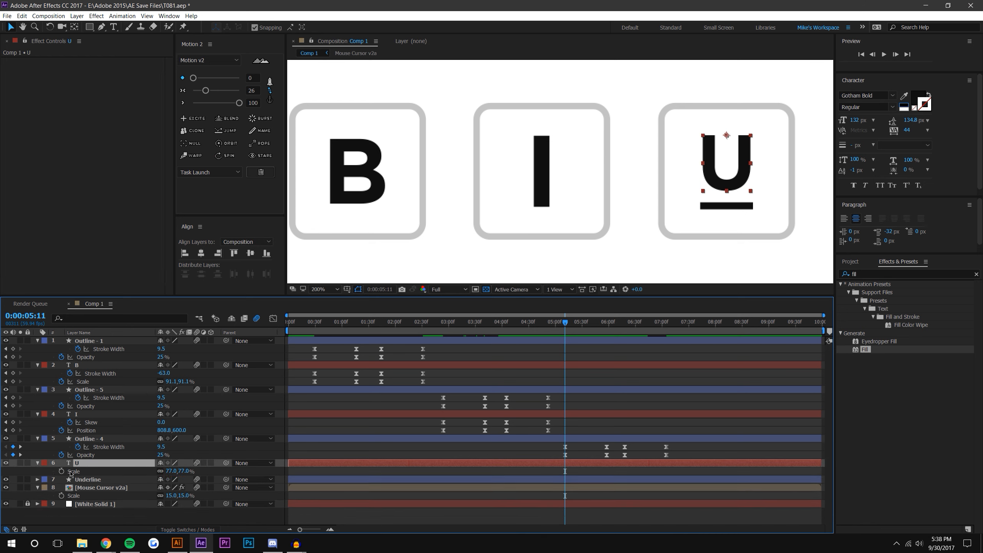
left_click(61, 471)
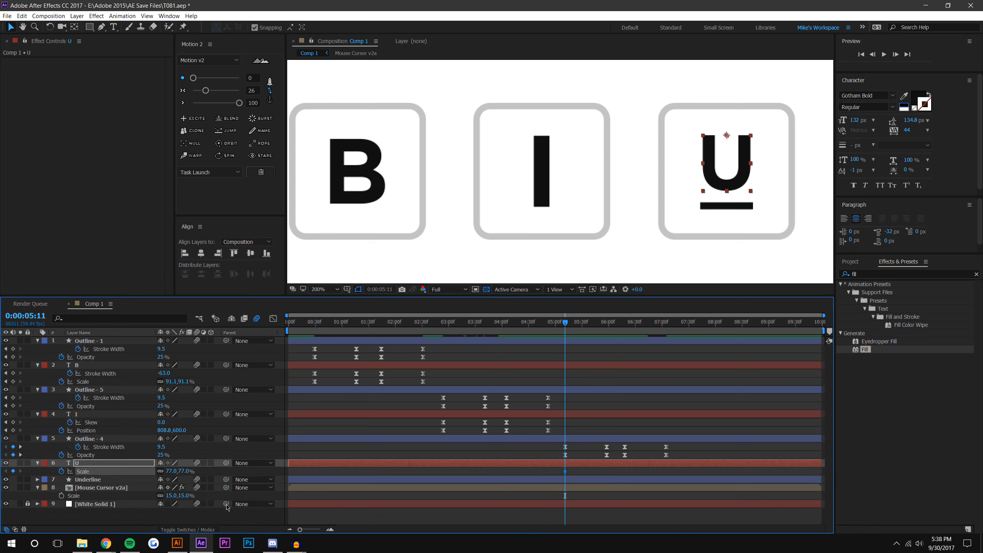
left_click(87, 480)
key("s")
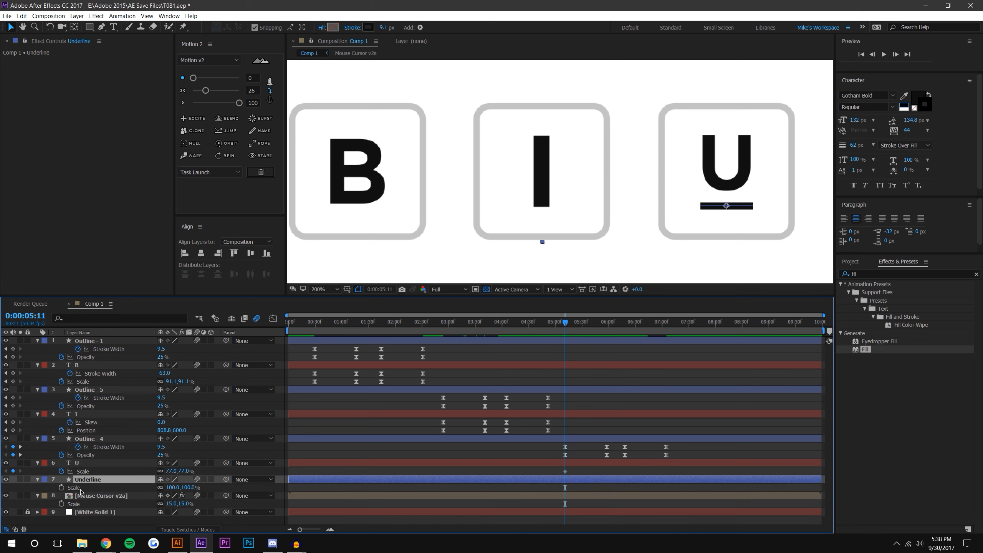
left_click(62, 488)
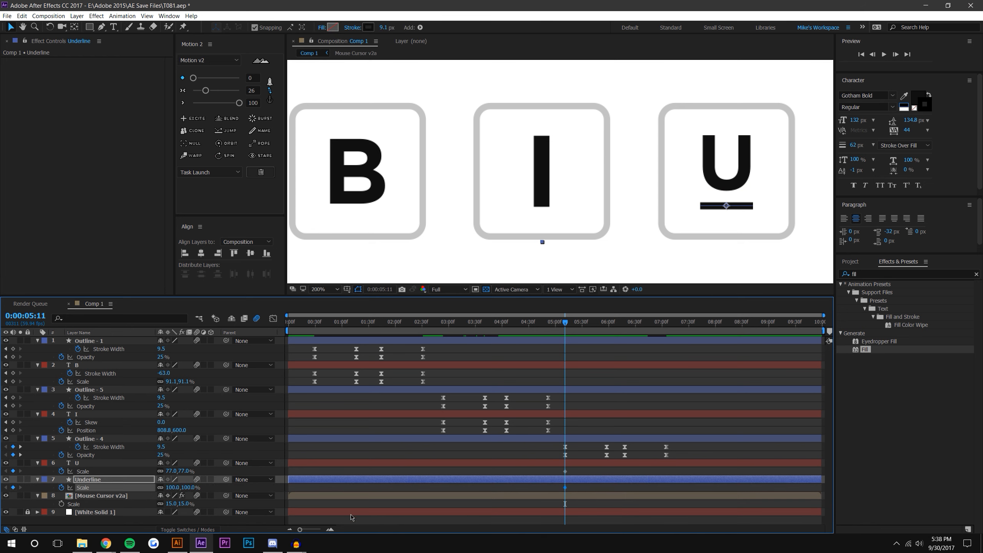
Move the U and Underline Scale keyframes to 0:00:05:58, level with Outline - 4's second keyframes.
left_click(330, 529)
left_click(330, 529)
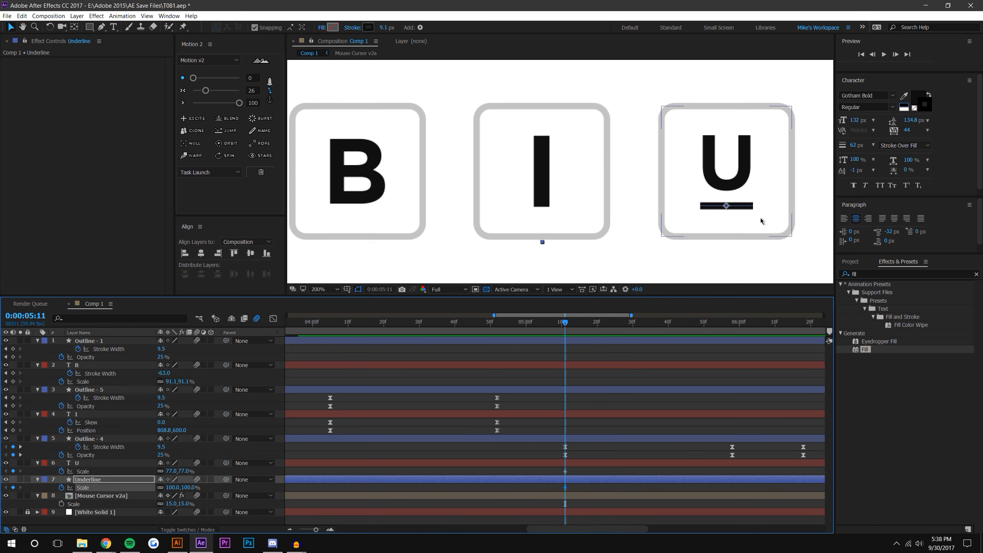
mouse_move(564, 328)
left_mouse_down()
mouse_move(722, 336)
mouse_move(747, 347)
mouse_move(736, 352)
left_mouse_up()
key("Page_Up")
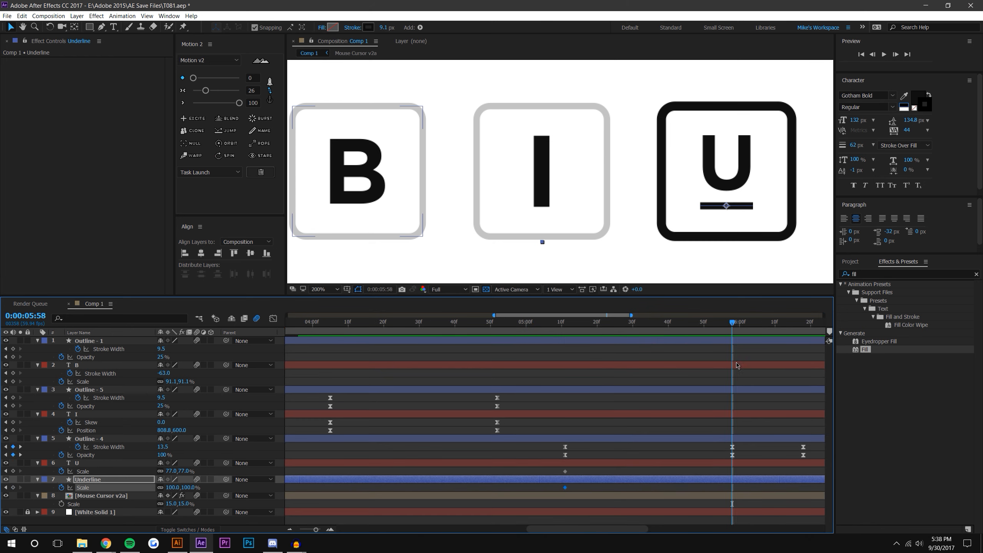
left_click(565, 472)
left_click_drag(559, 490, 732, 474)
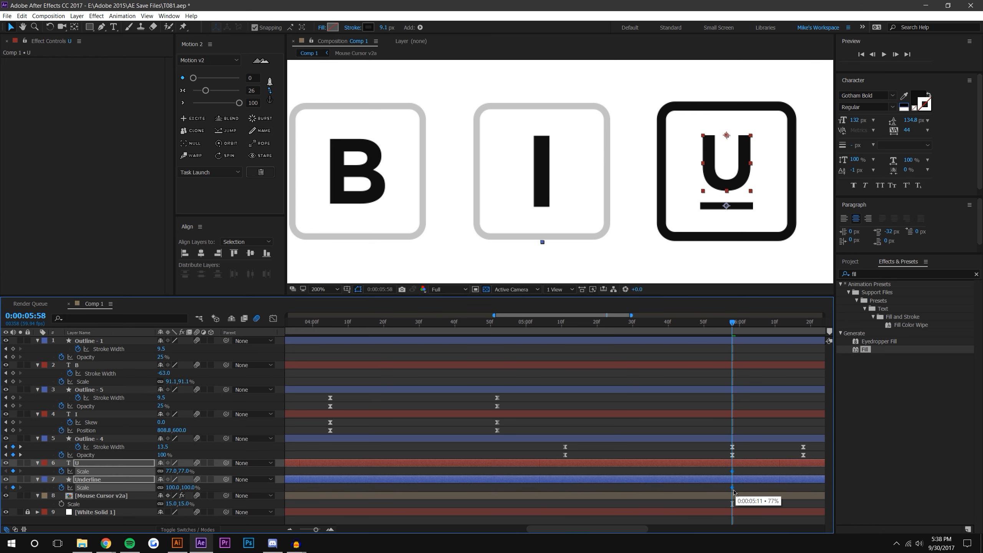
At 0:00:05:11, set the Underline layer's Scale to 0% and the U layer's Scale to 100%.
left_click(594, 325)
left_click_drag(594, 325, 565, 325)
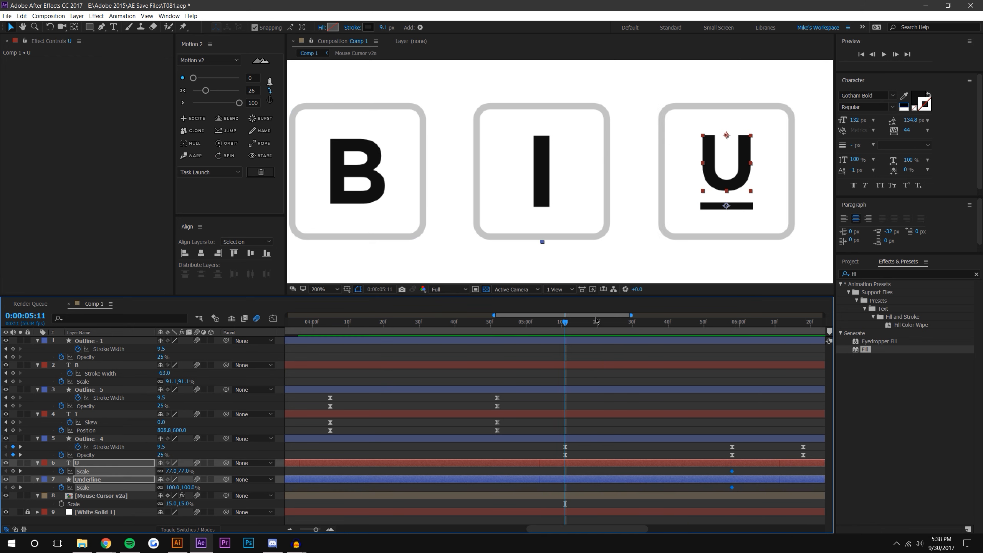
left_click(216, 488)
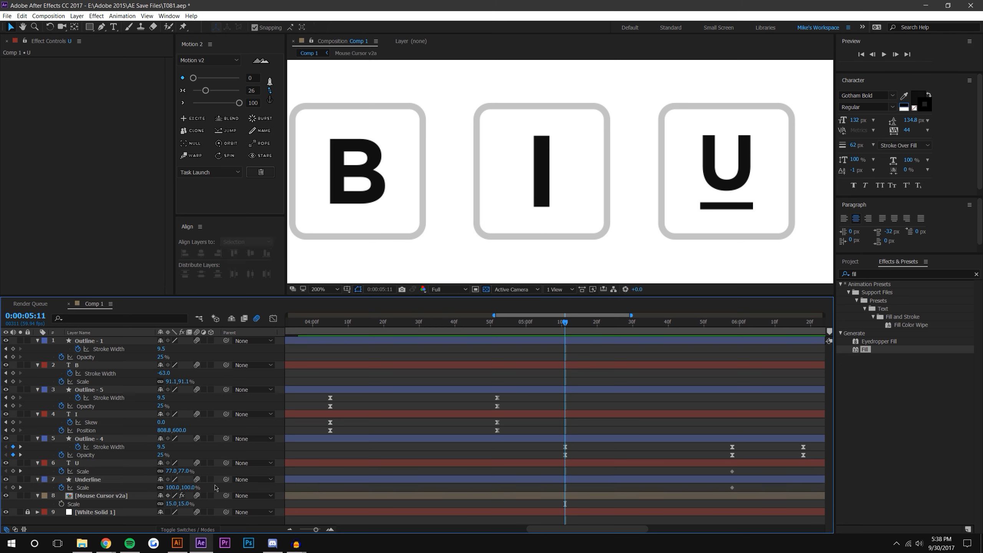
left_click(191, 488)
key("Return")
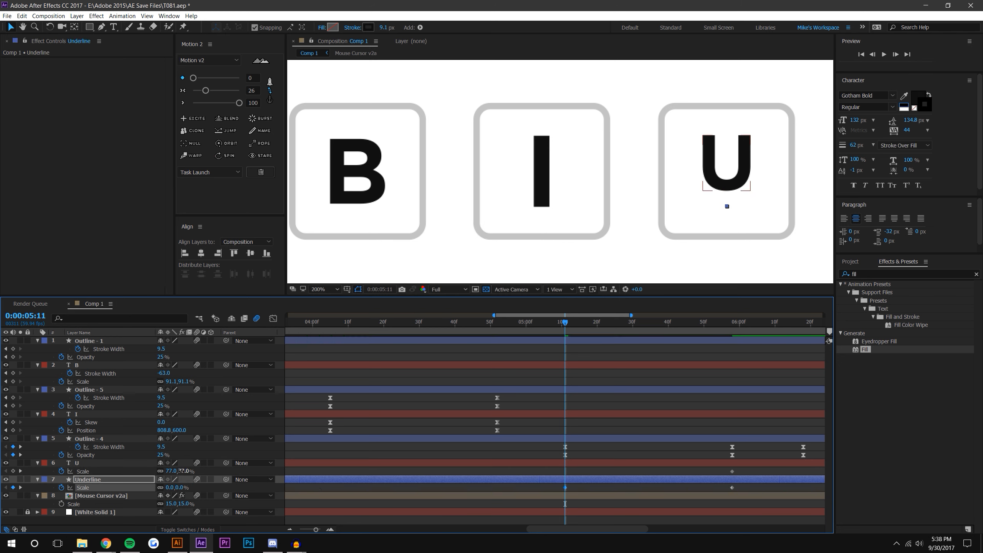
type("100")
key("Return")
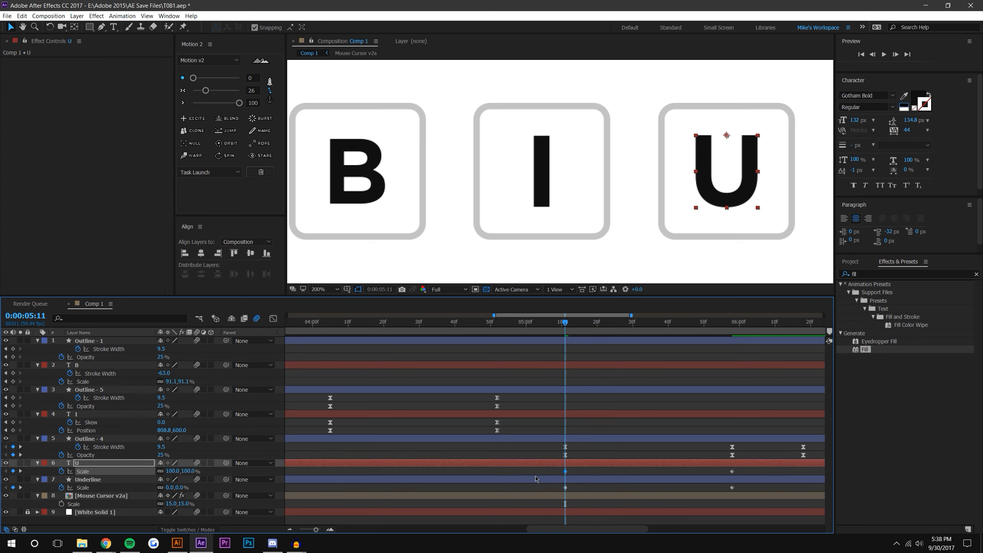
Preview the U shrinking and its underline growing, and return the playhead to the keyframes at 0:00:05:11.
left_click(617, 475)
key("space")
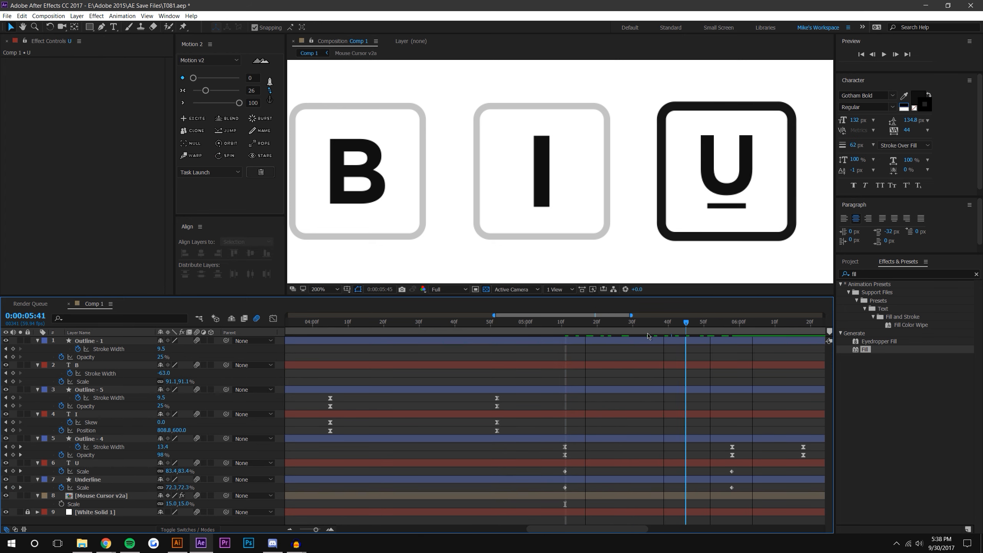
mouse_move(613, 337)
left_mouse_down()
mouse_move(554, 337)
mouse_move(597, 337)
left_mouse_up()
key("j")
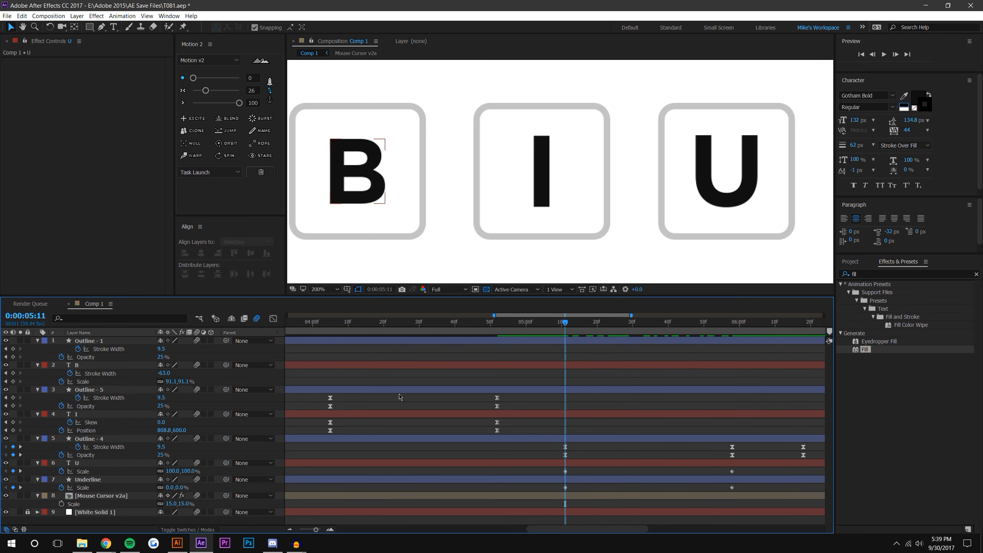
Add a Position keyframe to the Underline layer at 0:00:05:11 and set its Y position to 668 at 0:00:05:58.
left_click(80, 481)
key("p")
left_click(61, 488)
key("shift+s")
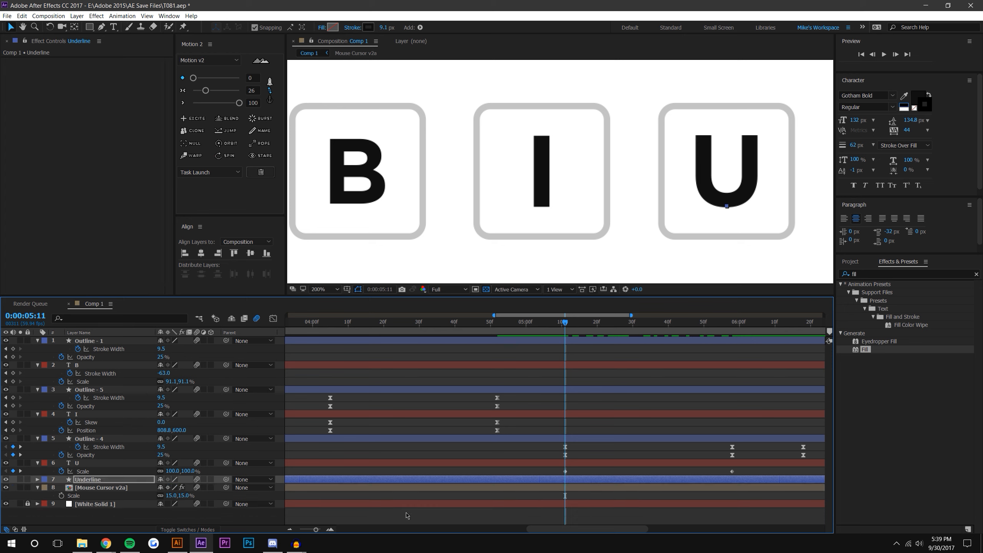
key("k")
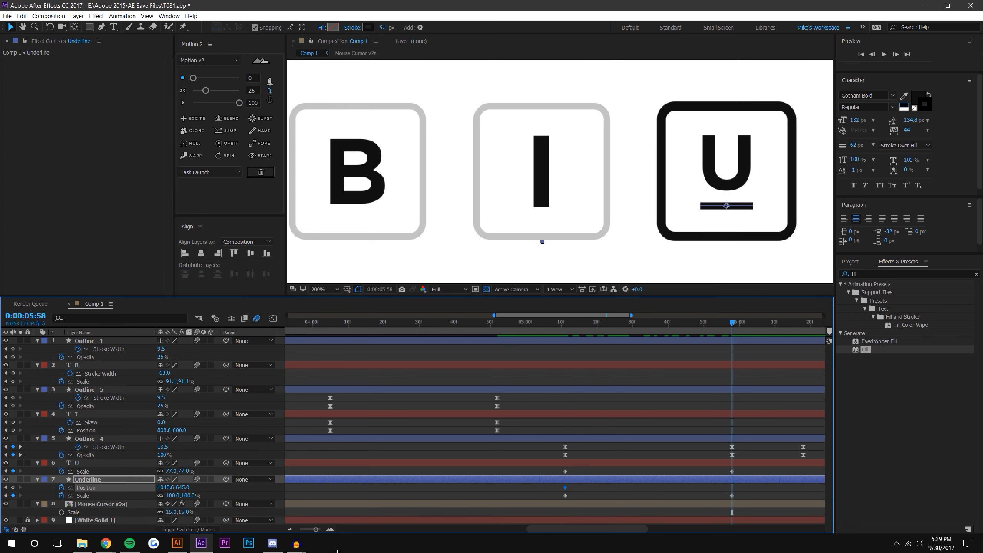
left_click_drag(183, 491, 295, 490)
Keyframe the Underline layer's Opacity at 0% on 0:00:05:11 and 100% on 0:00:05:58.
key("t")
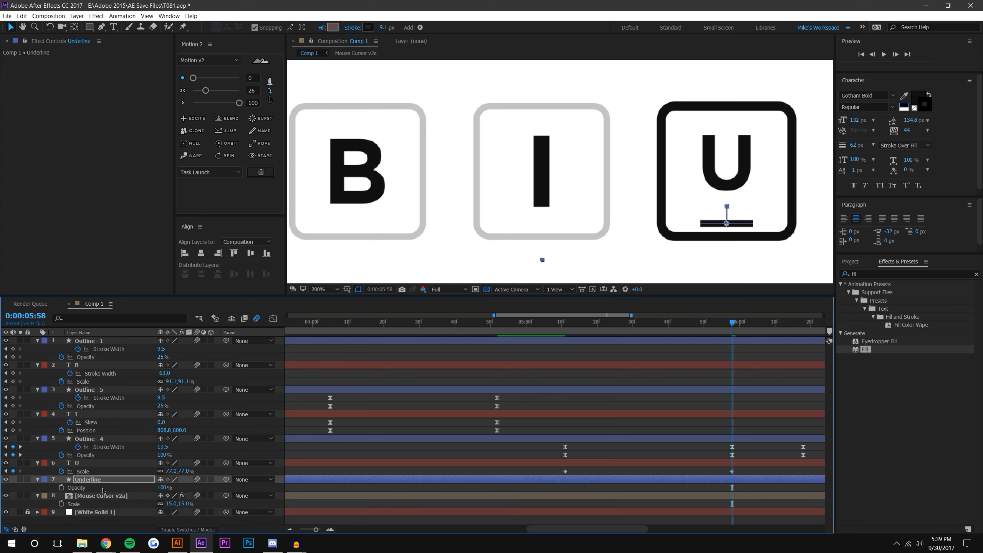
key("j")
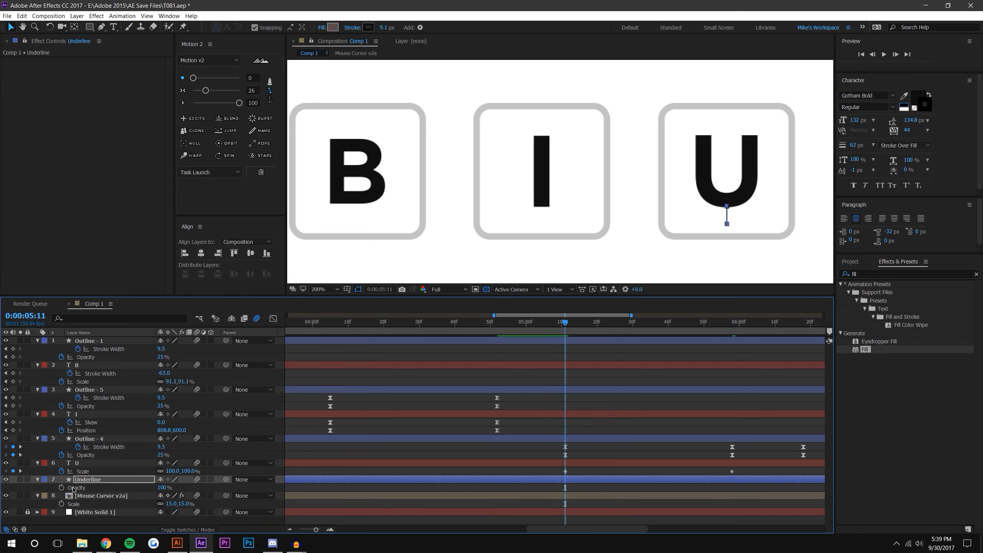
left_click(62, 488)
key("u")
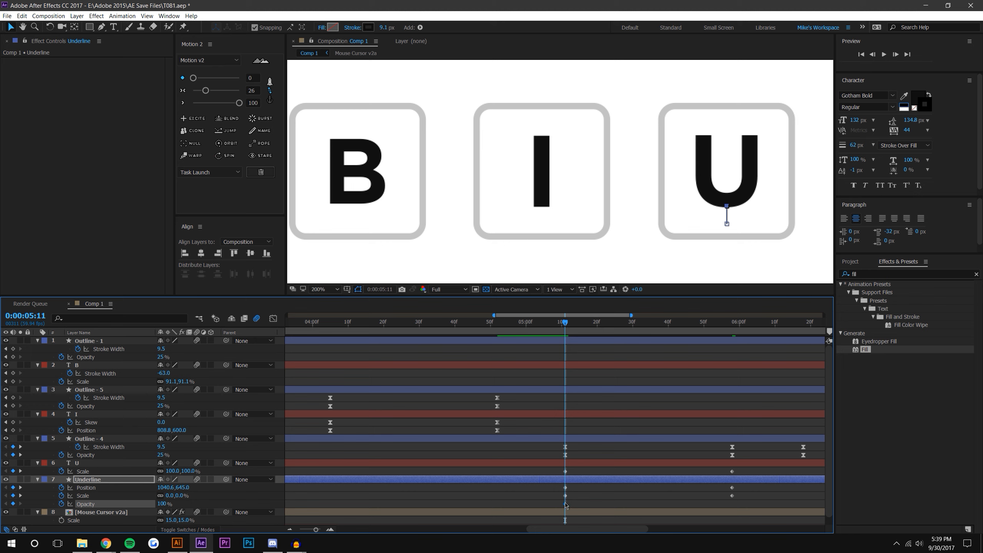
left_click_drag(707, 516, 730, 517)
left_click_drag(157, 505, 78, 512)
left_click(612, 497)
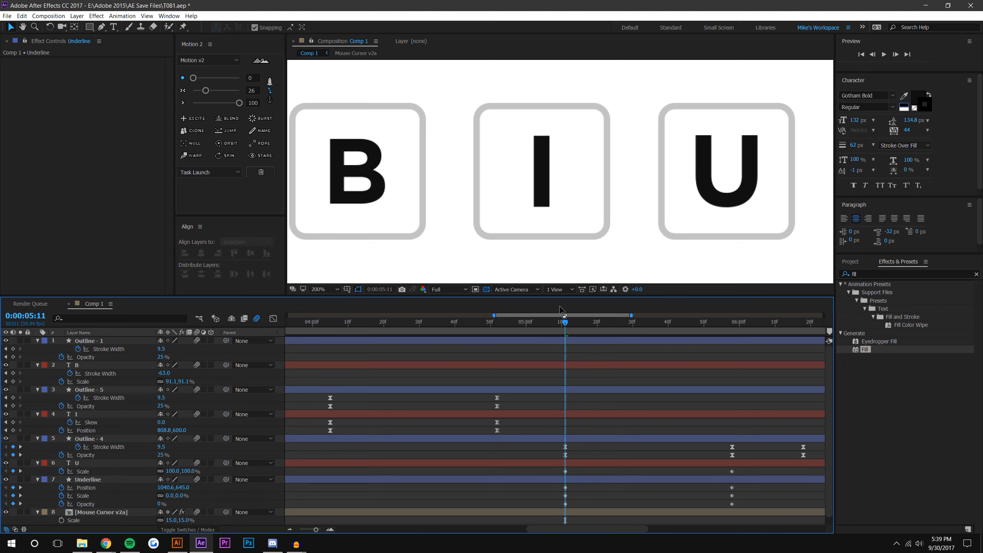
Time-reverse the Underline layer's two Position keyframes and preview the U button's animation from 0:00:05:11.
left_click_drag(591, 329, 767, 335)
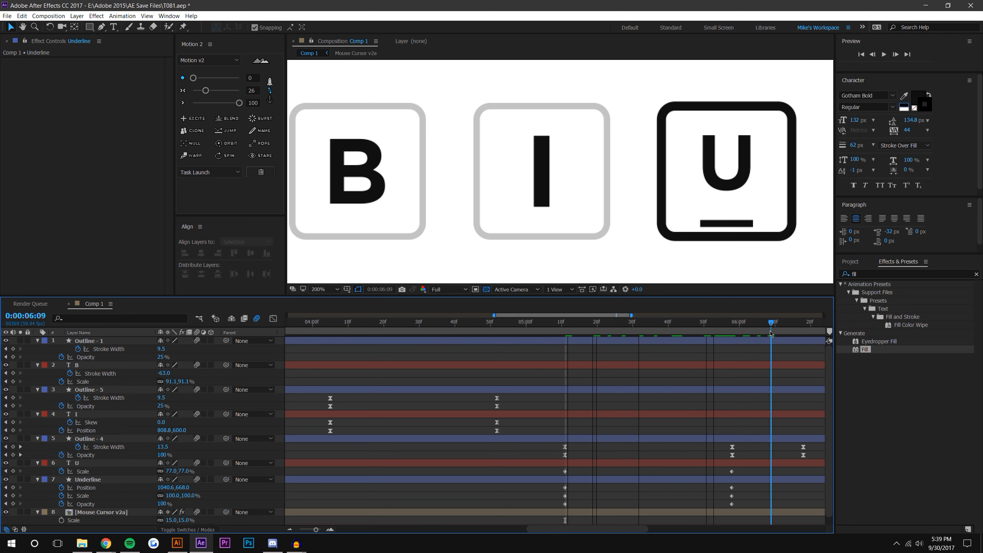
left_click_drag(771, 334, 771, 334)
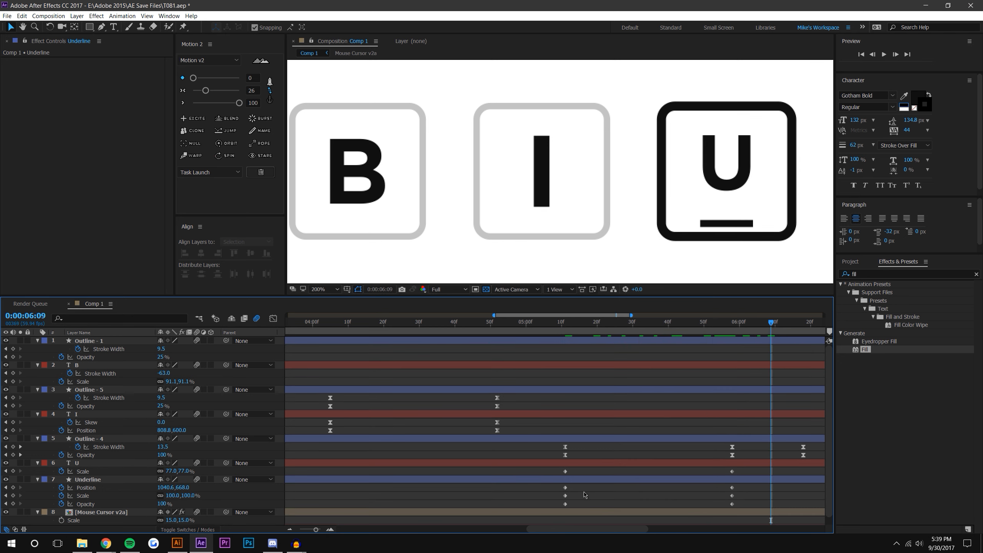
left_click_drag(554, 486, 748, 492)
right_click(732, 488)
mouse_move(769, 481)
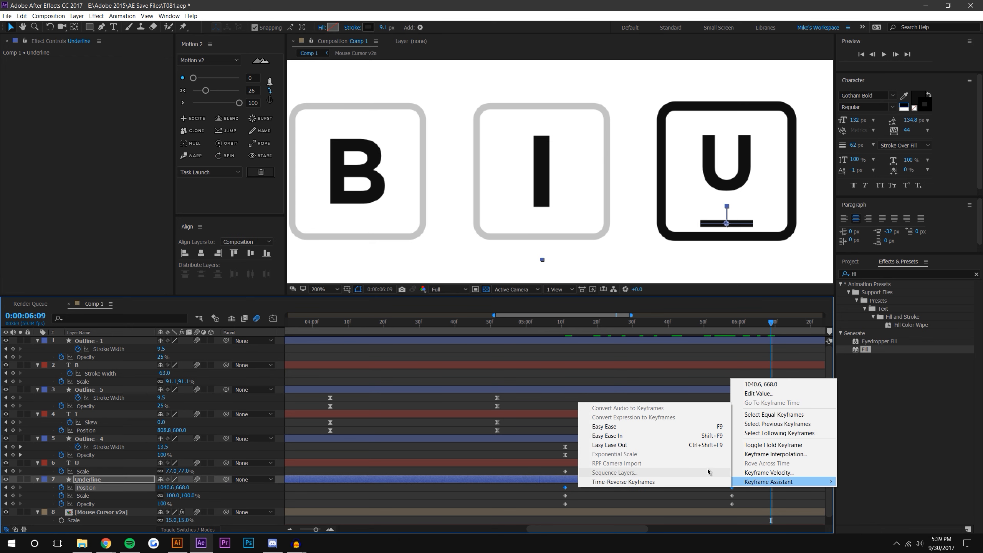
left_click(712, 483)
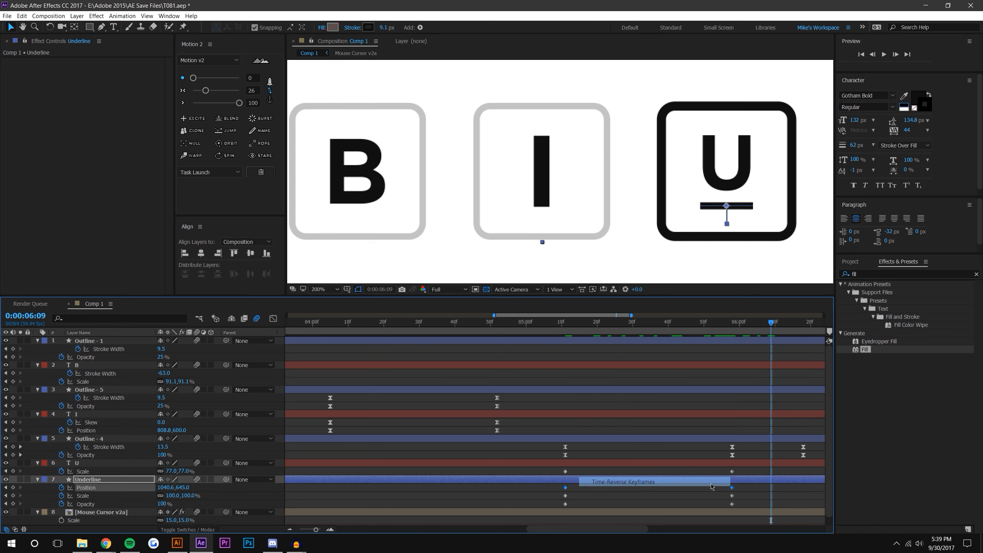
left_click(565, 328)
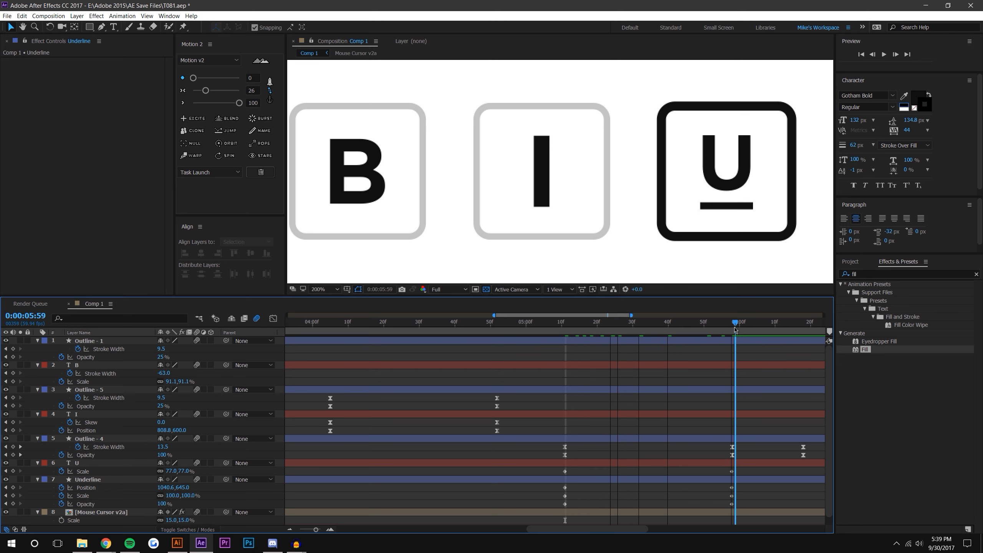
key("space")
left_click(884, 54)
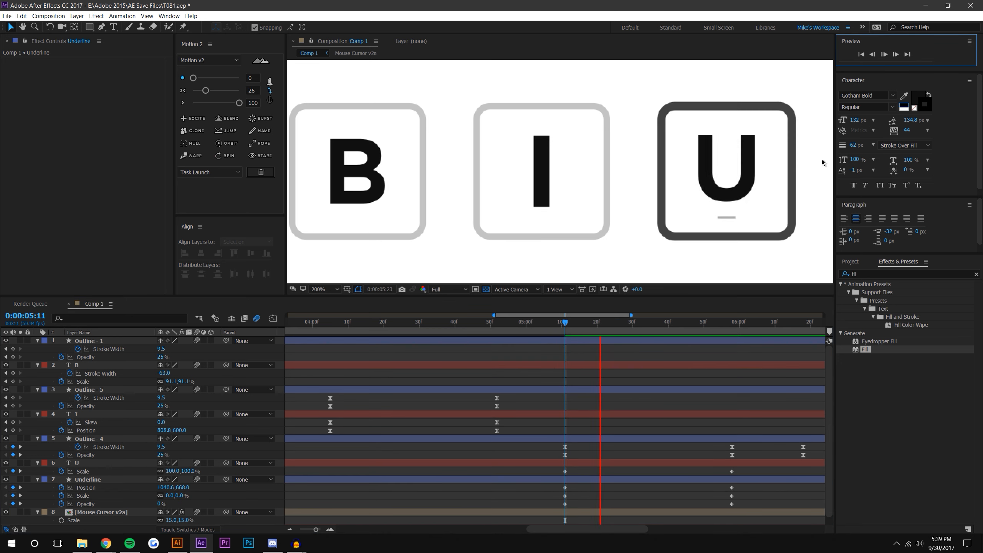
Ease the U and Underline layers' keyframes with a Motion v2 ease of 26 and preview the result.
left_click(353, 530)
left_click(289, 530)
left_click_drag(615, 512, 557, 467)
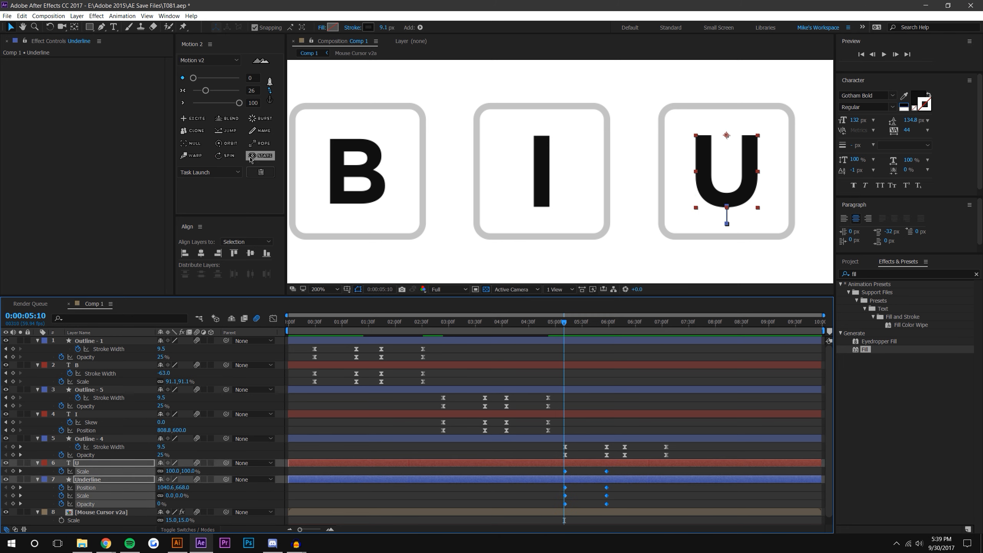
left_click(208, 93)
left_click(572, 460)
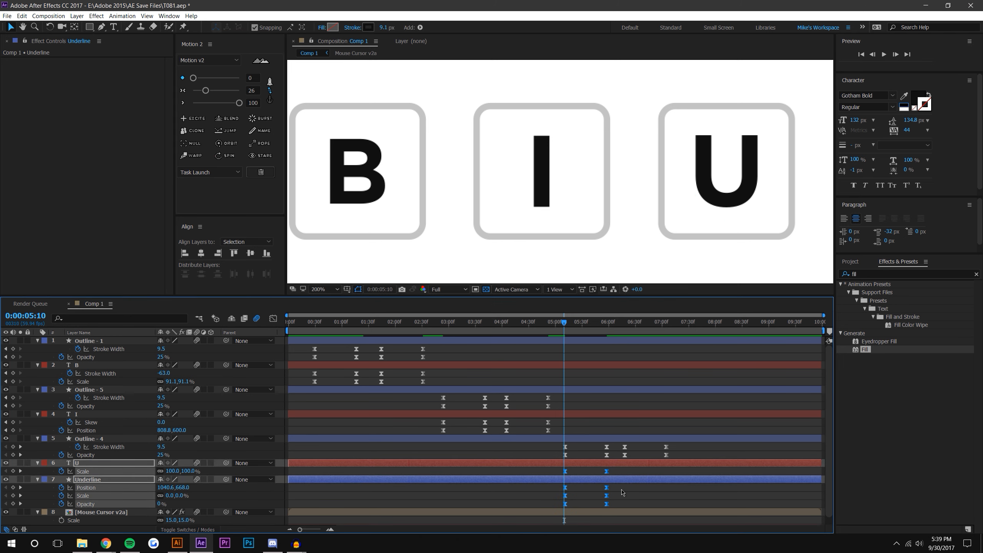
left_click(884, 54)
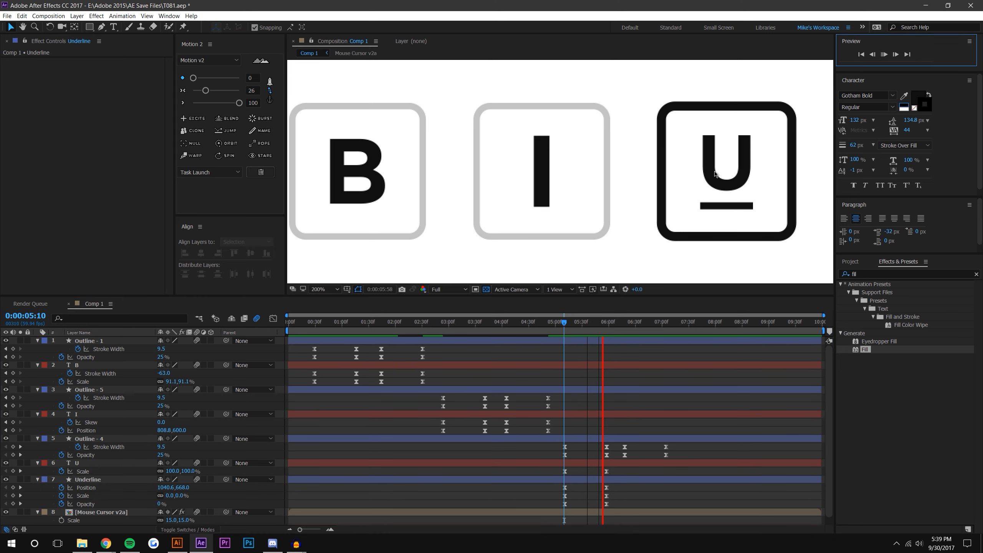
left_click_drag(573, 328, 644, 342)
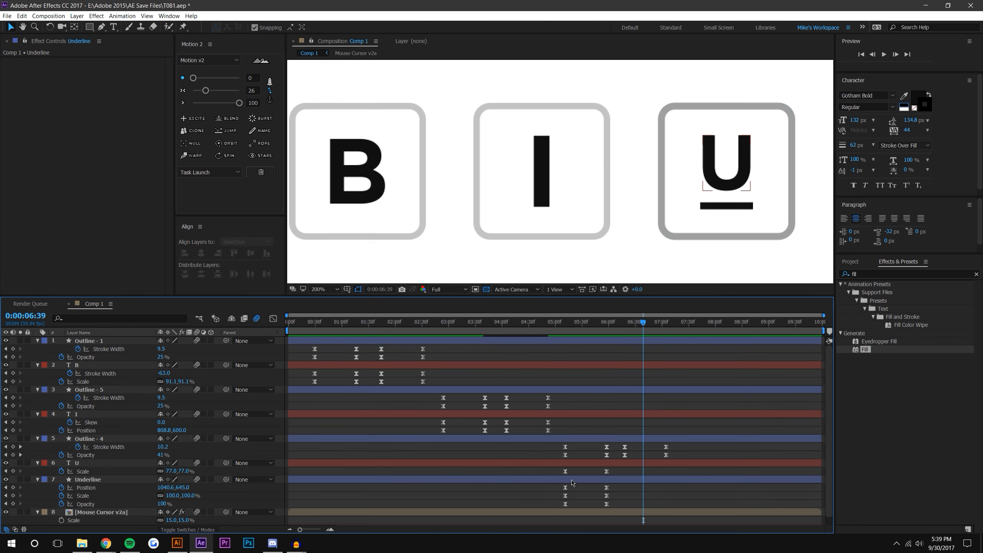
Clone the U and Underline keyframes to 0:00:06:18, level with Outline - 4's third keyframes, and ease the copies.
left_click_drag(552, 467, 634, 518)
key("j")
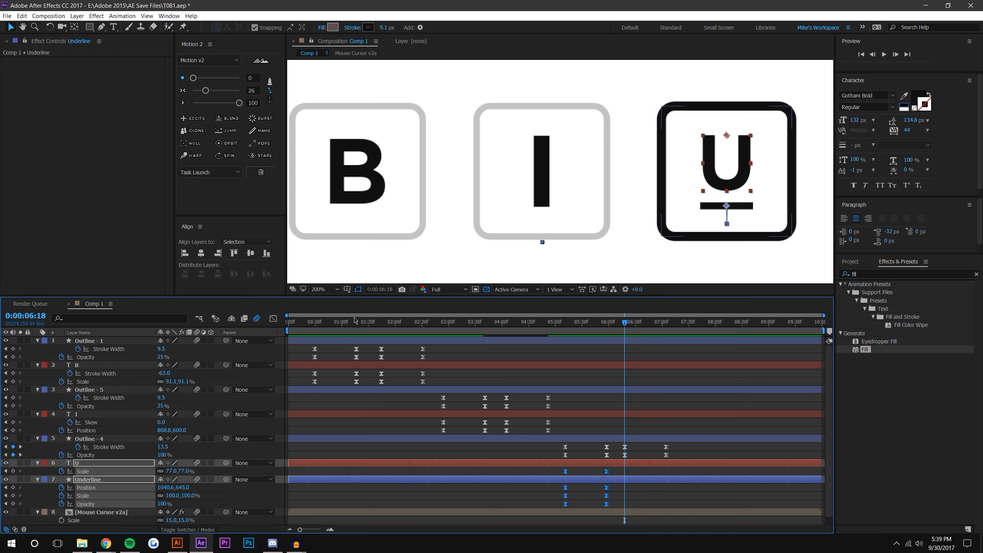
left_click(202, 133)
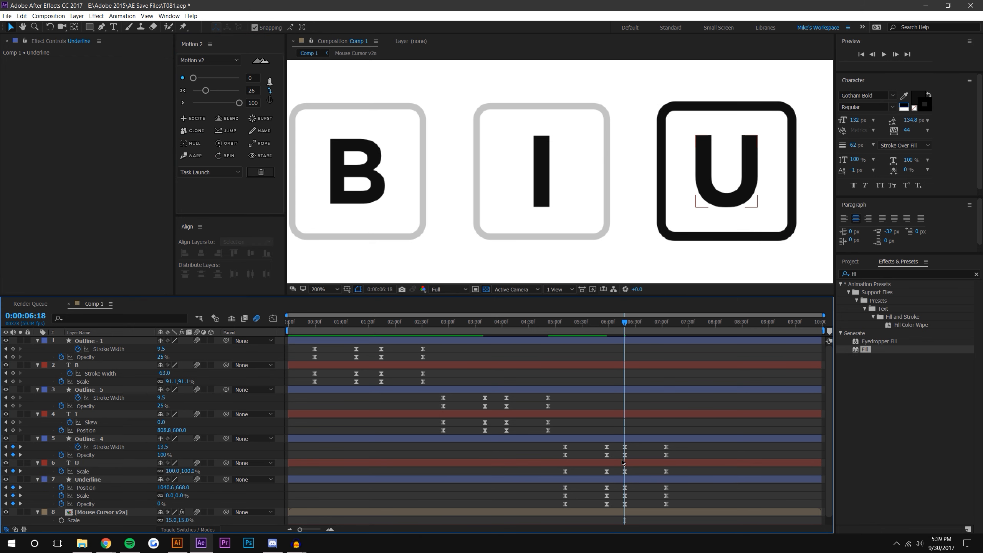
left_click_drag(619, 469, 688, 522)
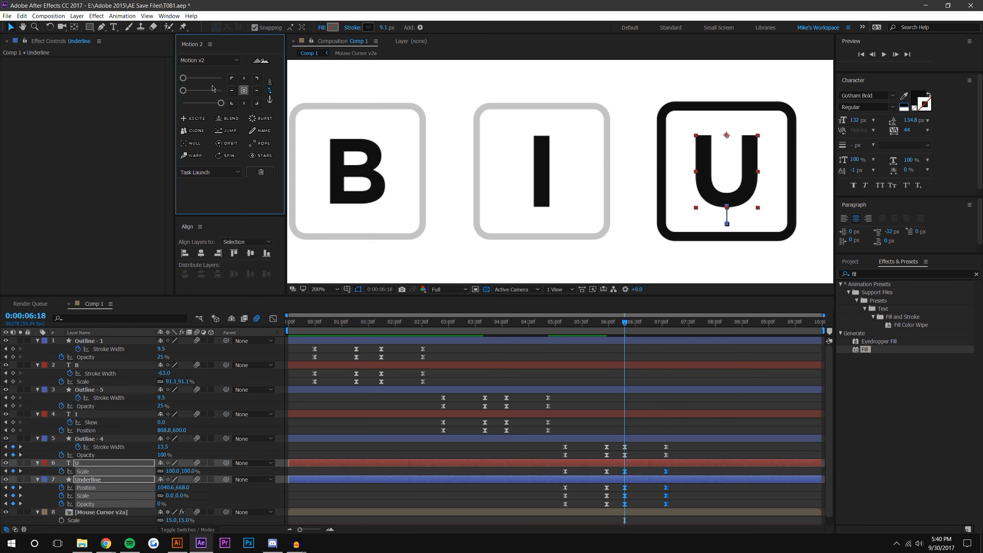
left_click(273, 92)
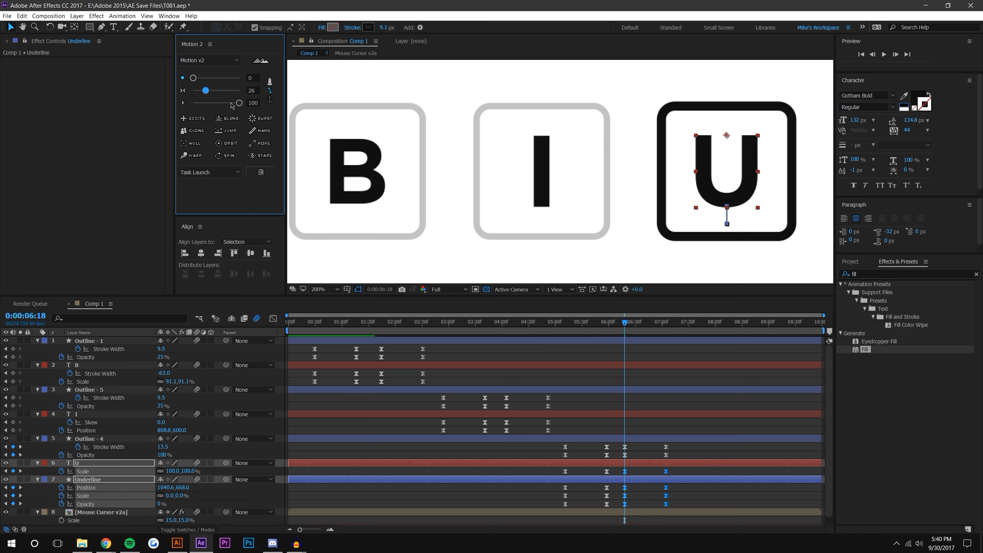
left_click(693, 502)
Preview the three button animations from the first frame.
key("Home")
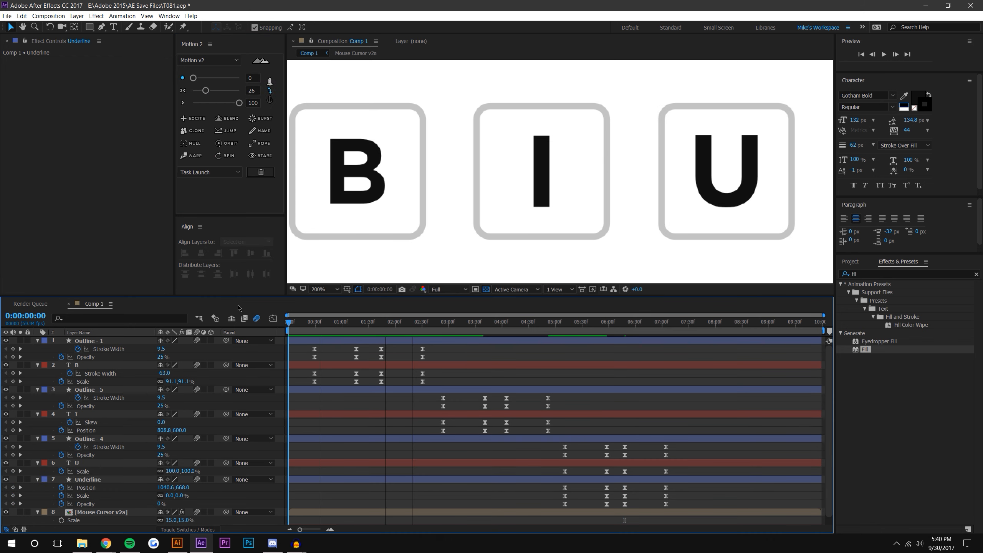
left_click(883, 55)
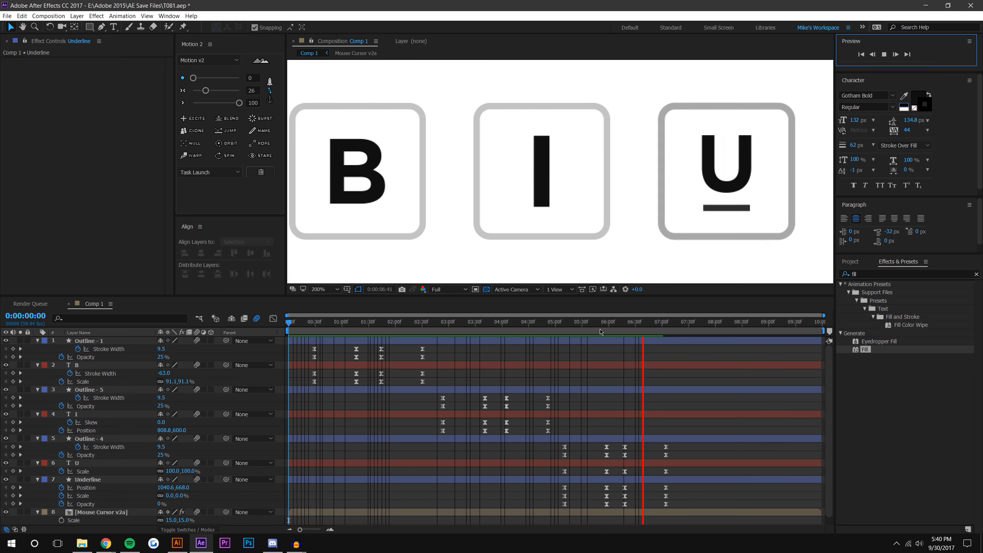
left_click(578, 324)
Time-reverse the cloned U and Underline keyframes that start at 0:00:06:18.
left_click_drag(594, 327, 622, 469)
right_click(624, 471)
mouse_move(686, 471)
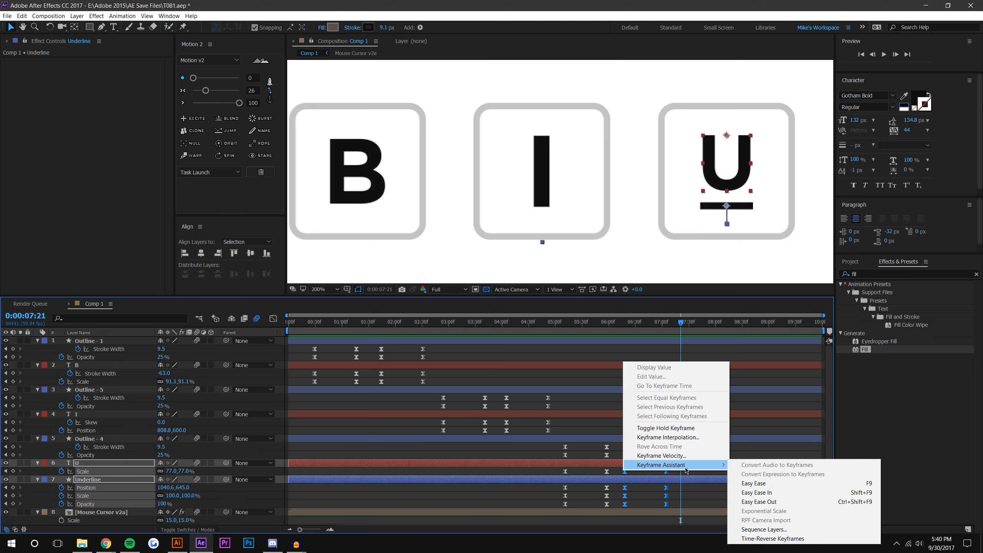
left_click(773, 539)
Apply the Motion v2 ease of 26 to all keyframes of the outline, letter and Underline layers.
key("F2")
left_click_drag(679, 511, 261, 337)
left_click(270, 91)
left_click(269, 91)
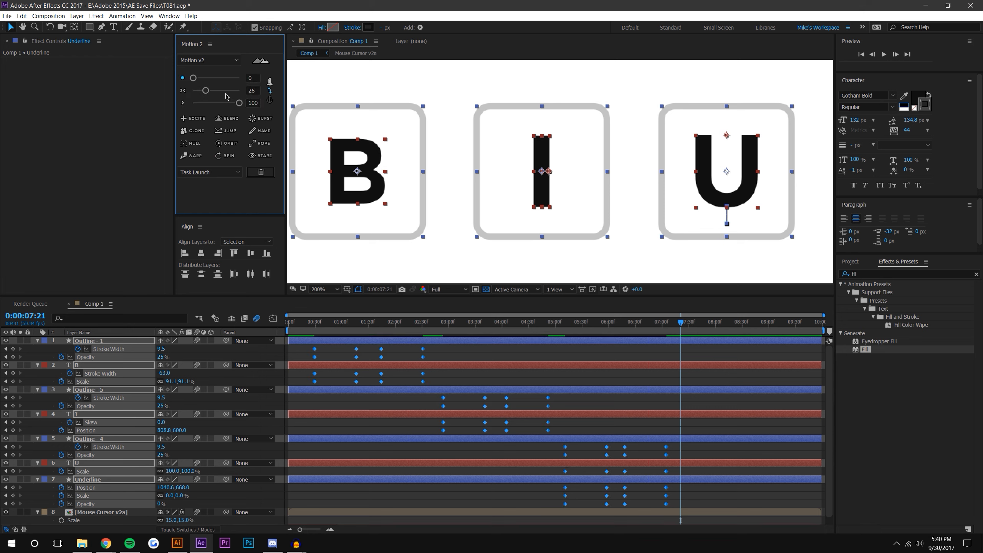
left_click(372, 403)
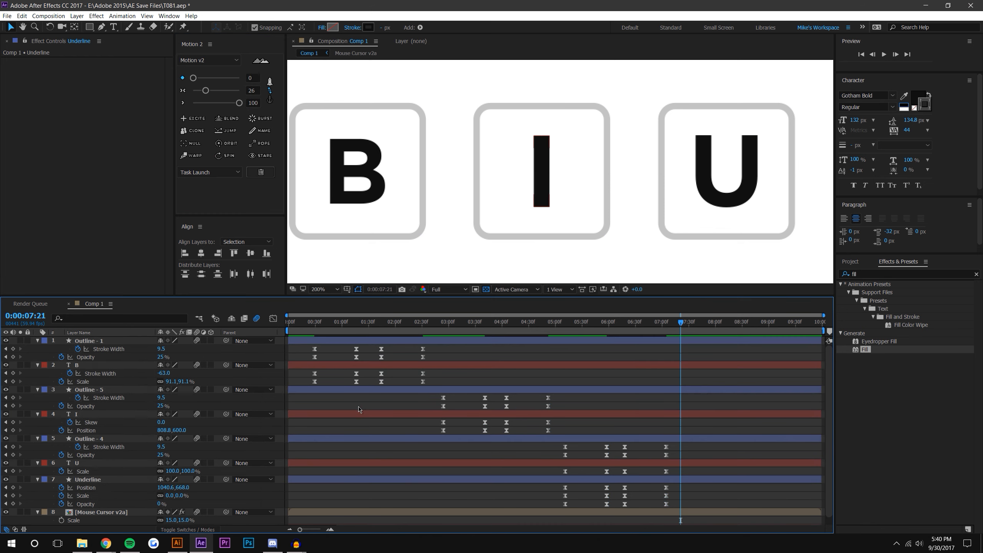
Preview the B, I and U animations from 0:00:00:20 with the whole composition in view.
left_click(306, 322)
left_click(885, 55)
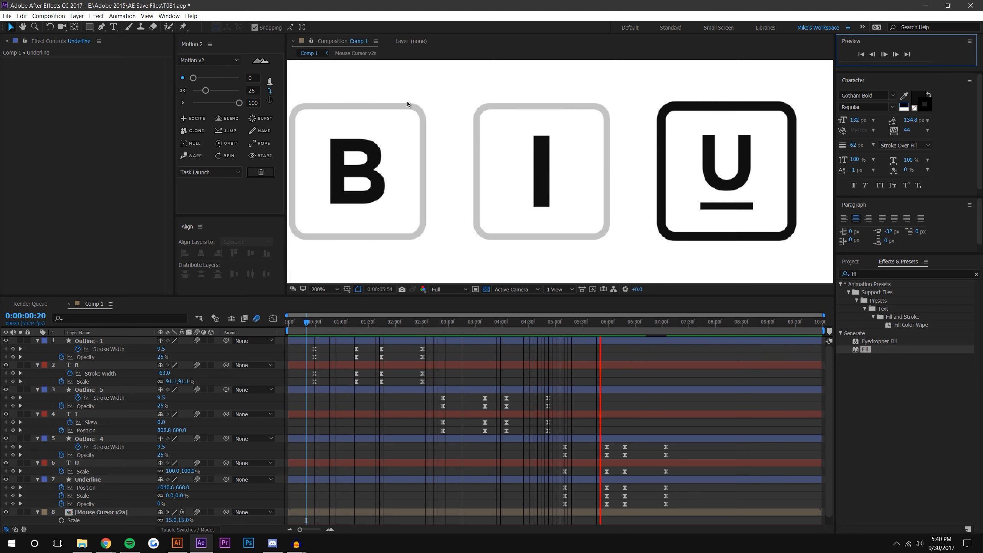
scroll(569, 146, "down", 6)
key("space")
scroll(574, 197, "up", 2)
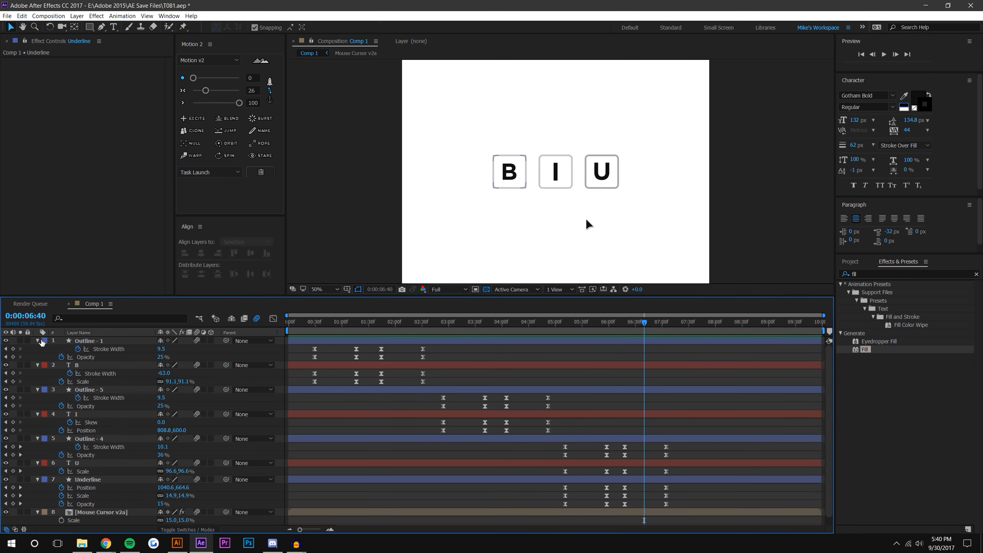
Collapse and lock the outline, letter and Underline layers, and move the Mouse Cursor v2a layer to the top of the stack.
left_click(38, 340)
left_click(38, 348)
left_click(38, 357)
left_click(37, 365)
left_click(38, 373)
left_click(37, 381)
left_click(38, 389)
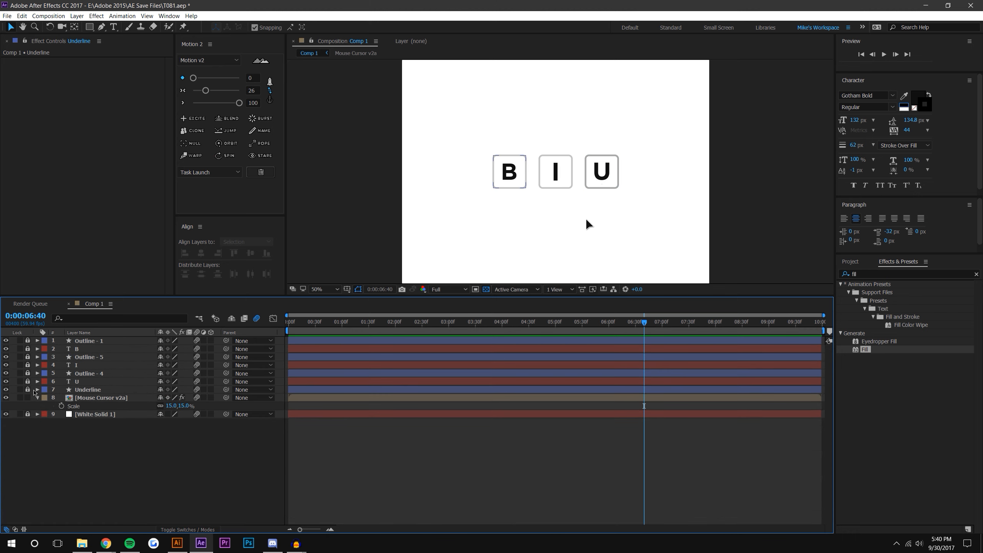
left_click_drag(104, 398, 108, 339)
left_click(161, 466)
Keyframe the Mouse Cursor v2a layer's Position at 0:00:00:29 and move it onto the B button at 0:00:01:40, about 590, 650.
left_click(314, 321)
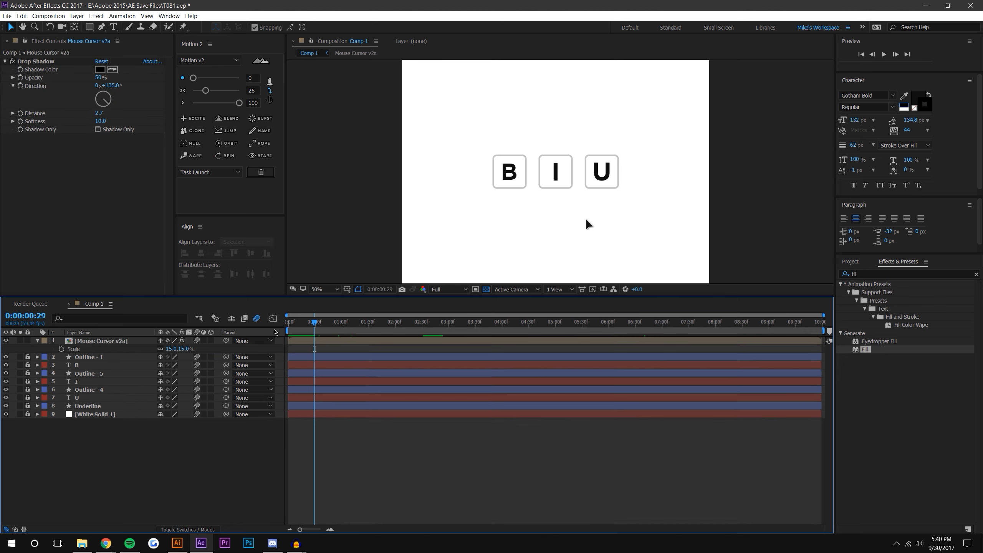
left_click(586, 222)
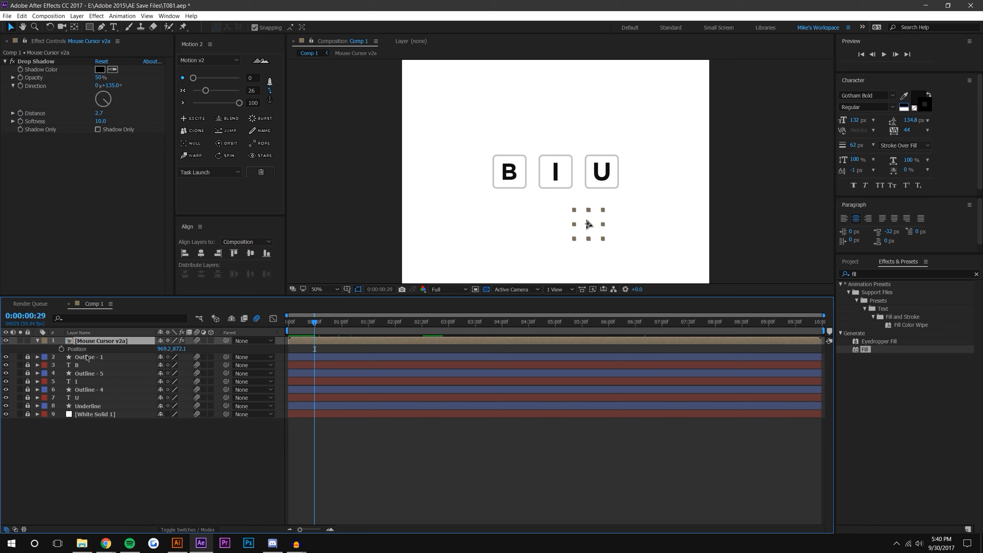
left_click(61, 349)
left_click_drag(317, 328, 377, 323)
left_click_drag(588, 225, 519, 186)
scroll(518, 186, "up", 2)
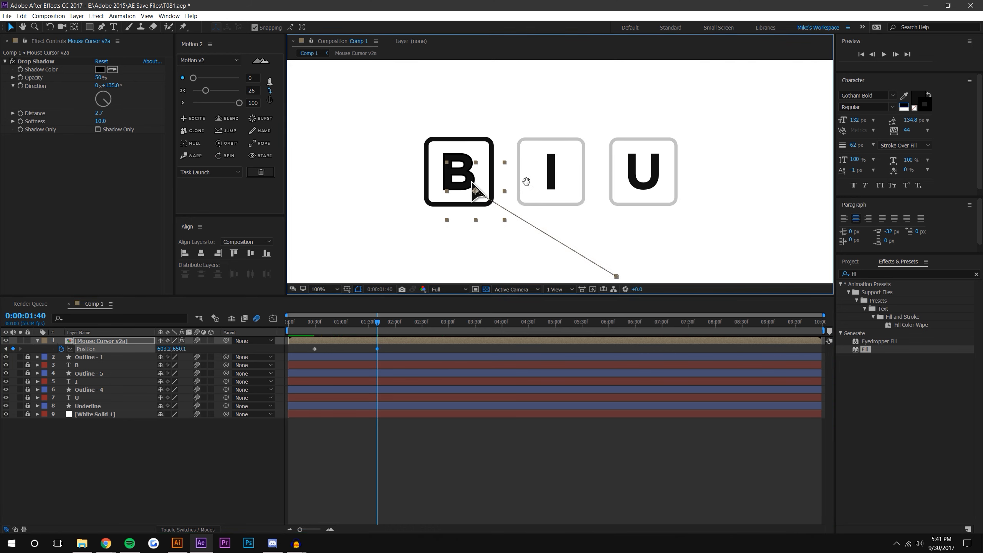
left_click_drag(616, 193, 608, 192)
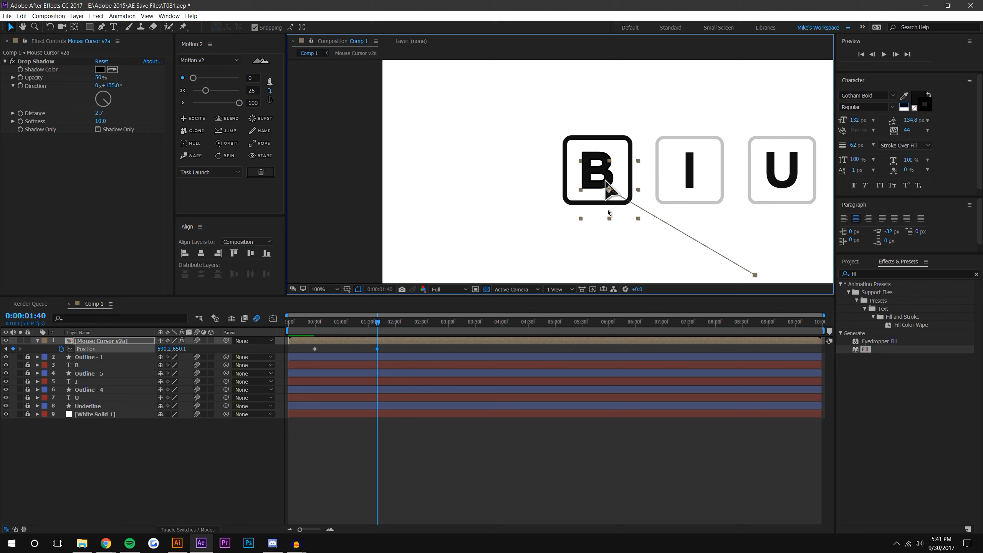
Hold the cursor on B with another Position keyframe, and move it onto the I button at 0:00:03:29, about 839, 685.
left_click_drag(386, 321, 475, 323)
left_click_drag(609, 189, 705, 202)
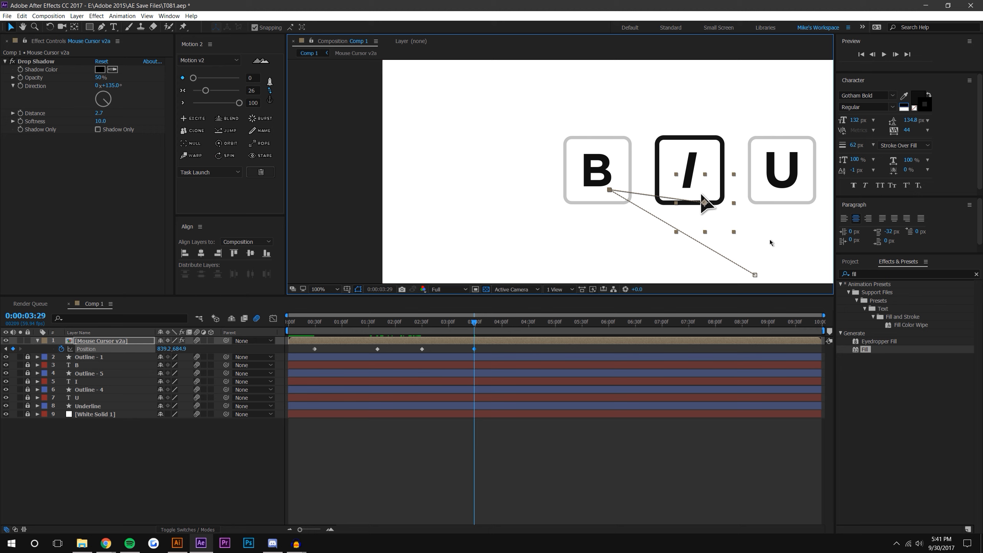
Ease all of the Mouse Cursor v2a layer's Position keyframes with Bezier temporal interpolation.
left_click_drag(303, 346, 488, 370)
right_click(475, 349)
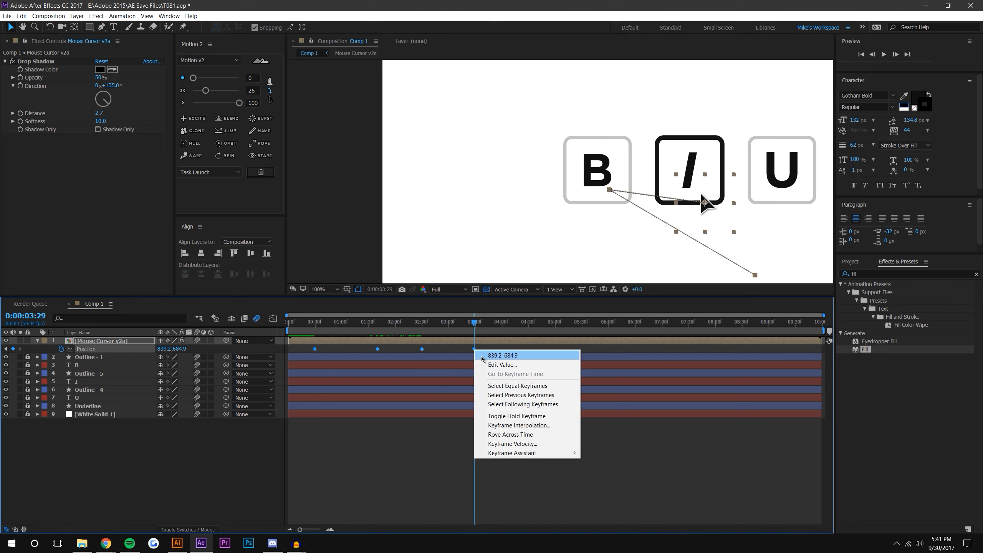
left_click(519, 426)
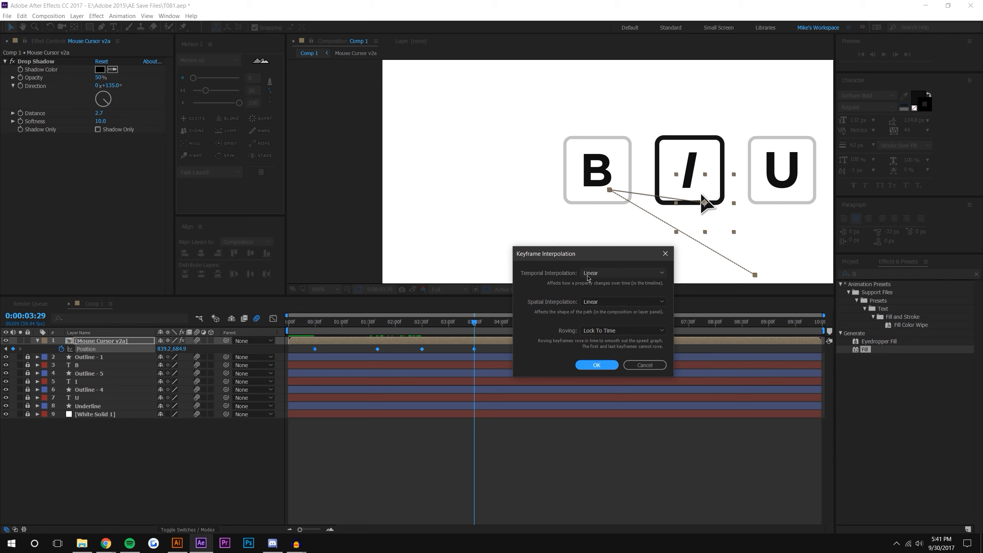
left_click(588, 275)
left_click(599, 305)
left_click(599, 301)
left_click(600, 333)
left_click(597, 364)
Bend the cursor's motion path between the B and I buttons into a shallow downward curve using its keyframe handles.
left_click_drag(690, 201, 686, 211)
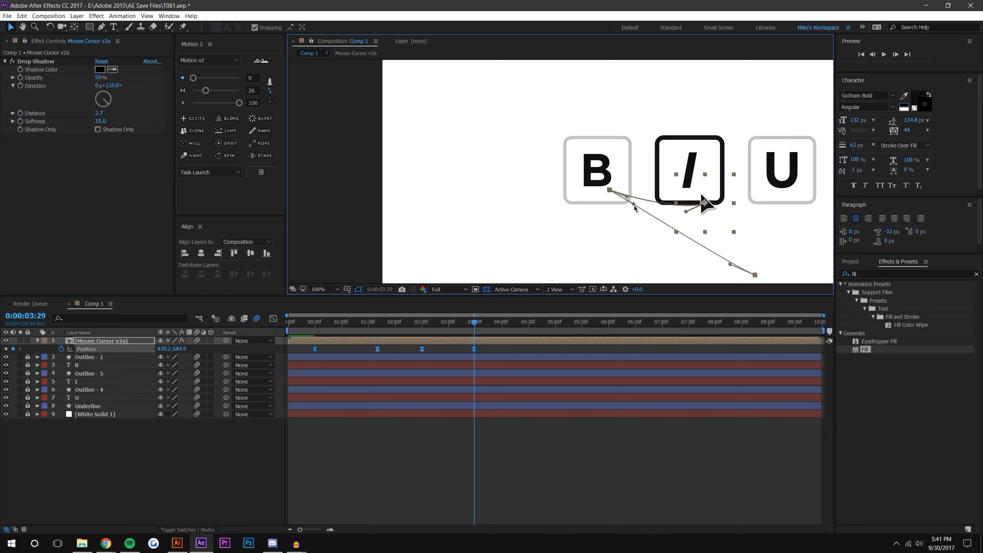
left_click_drag(662, 197, 634, 181)
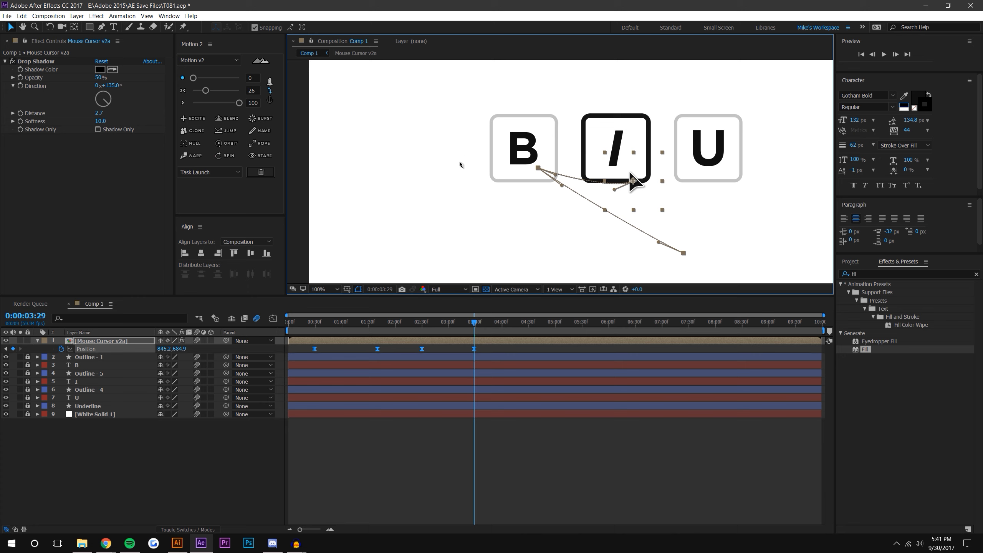
left_click(594, 443)
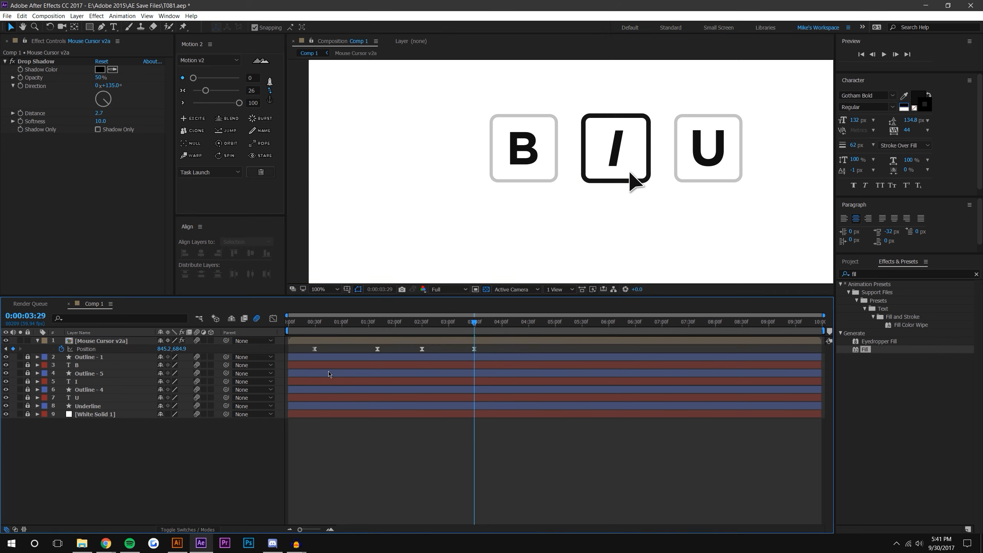
Move the cursor's Position keyframe on I earlier to about 0:00:03:11, and add a matching keyframe at 0:00:03:53.
left_click(309, 323)
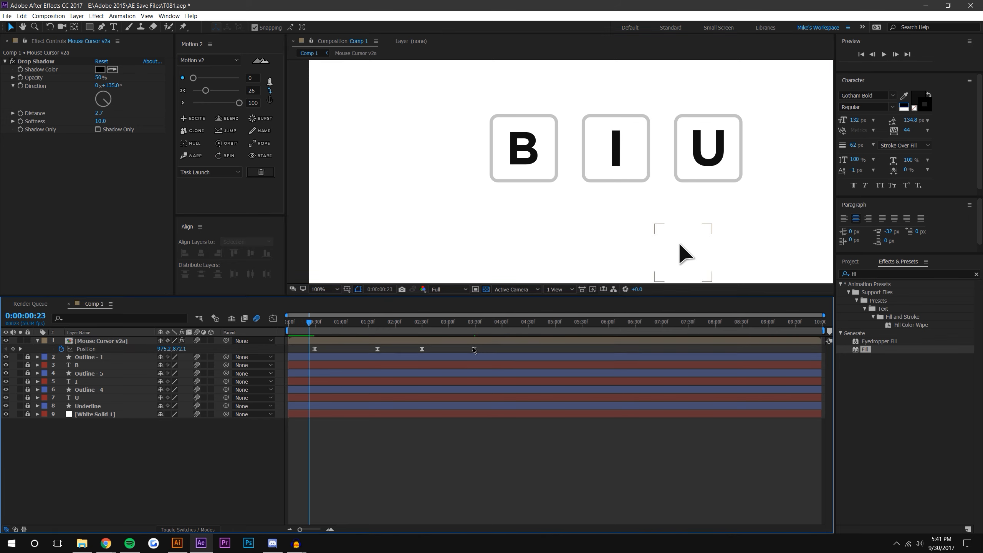
left_click_drag(474, 350, 497, 324)
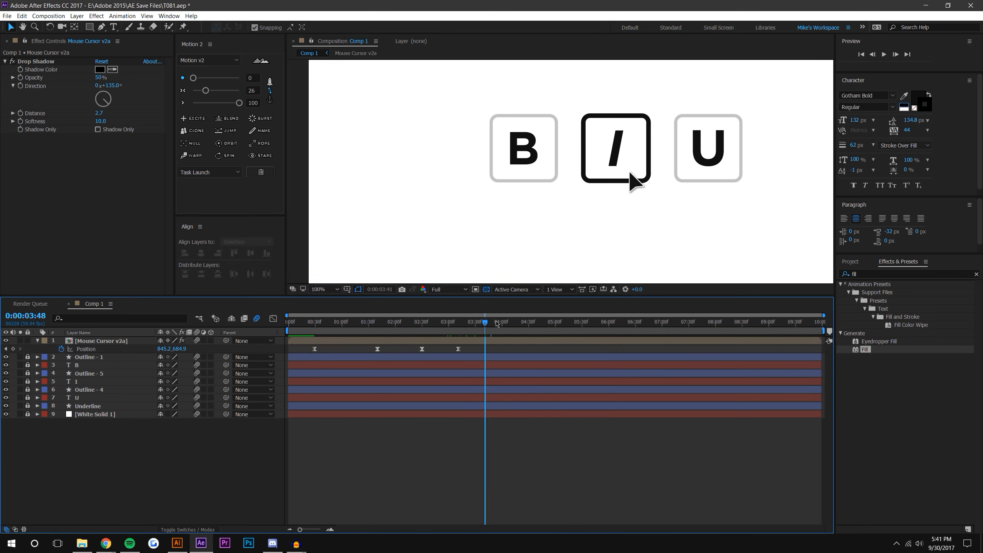
left_click(14, 350)
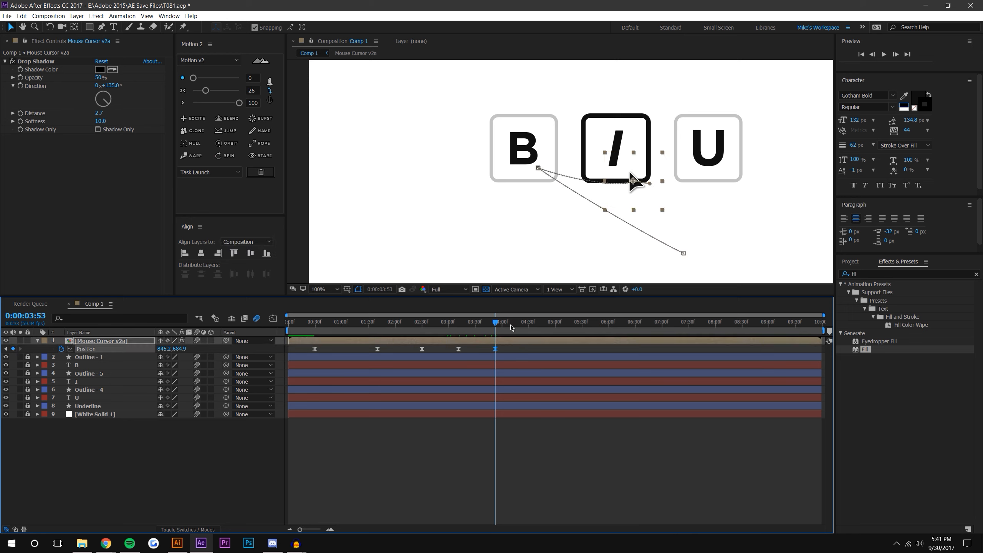
Move the cursor onto the U button at 0:00:04:57, with Position about 1081, 647.
key("space")
left_click_drag(633, 182, 724, 168)
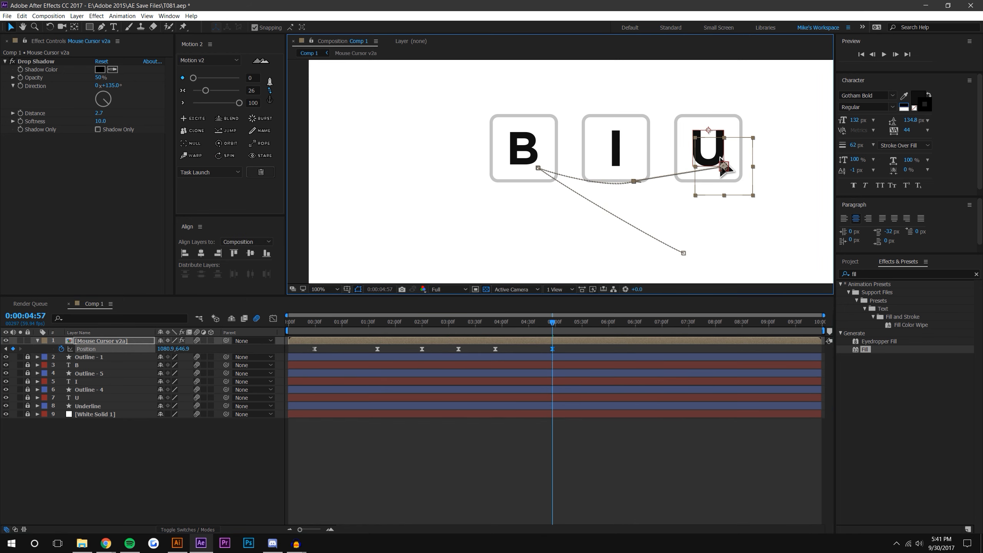
left_click(627, 496)
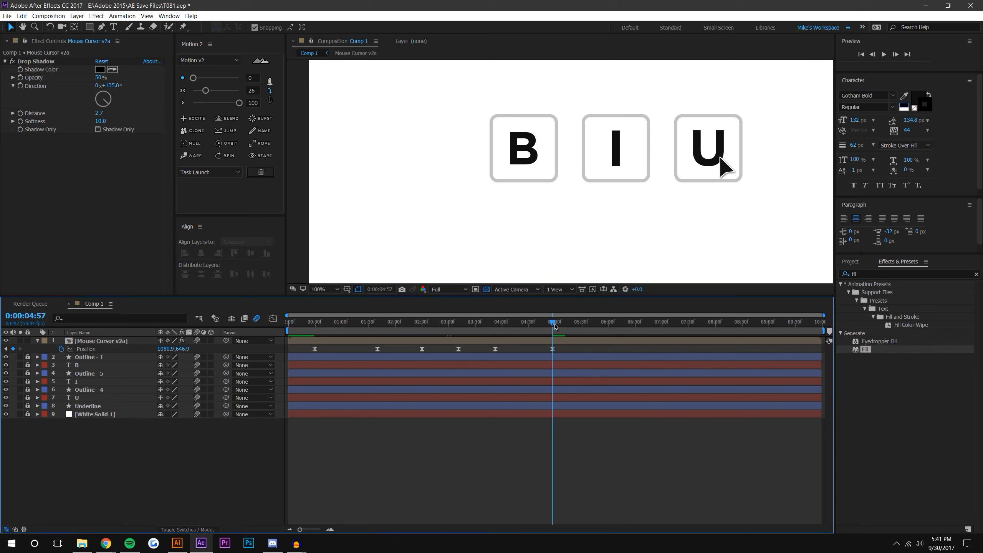
Try Linear spatial interpolation on all of the Mouse Cursor v2a layer's Position keyframes, and undo it.
left_click_drag(552, 322, 469, 334)
key("period")
left_click_drag(309, 354, 557, 349)
right_click(553, 350)
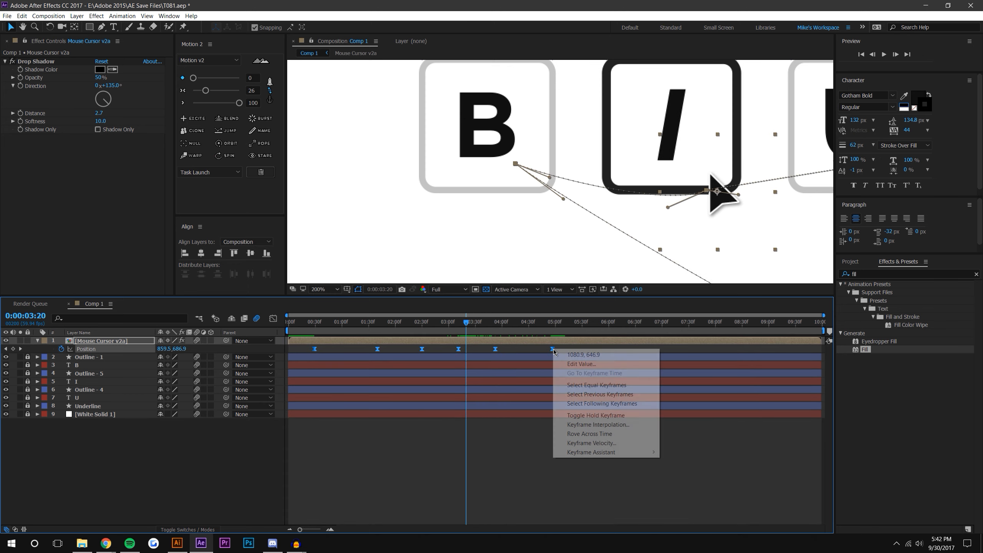
left_click(581, 425)
left_click(603, 305)
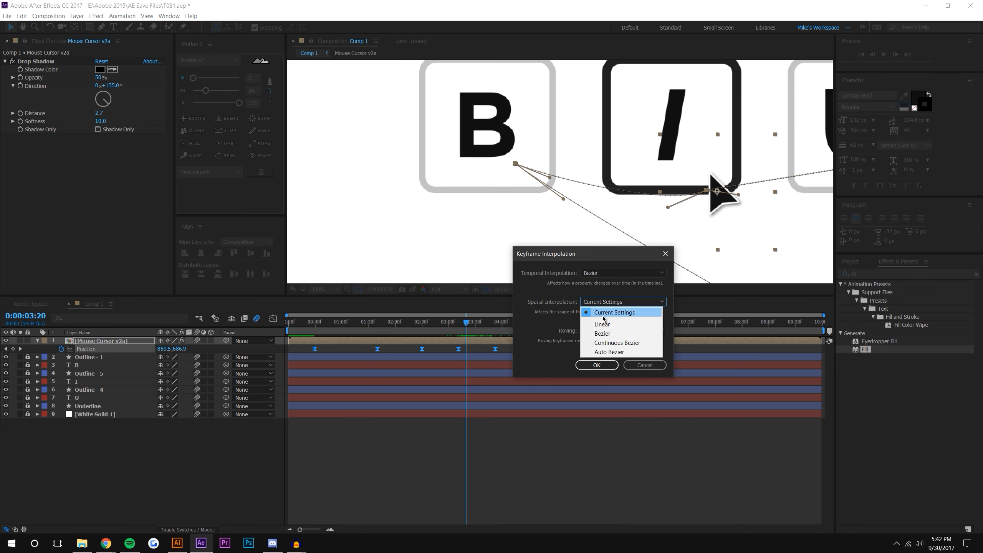
left_click(607, 332)
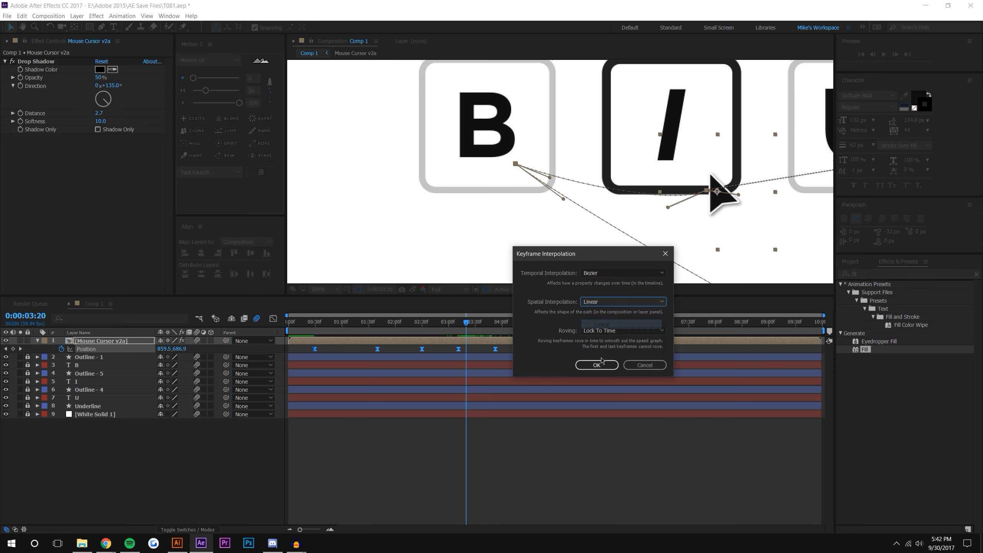
left_click(597, 364)
left_click(158, 350)
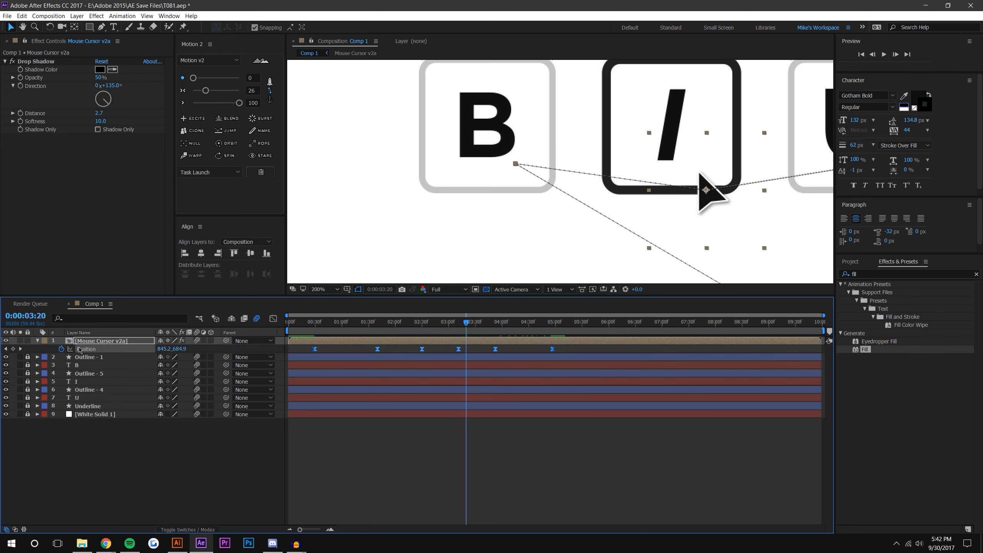
key("ctrl+z")
Try Linear temporal interpolation on all of the cursor's Position keyframes and check the motion around the I button.
left_click_drag(568, 350, 298, 354)
right_click(316, 350)
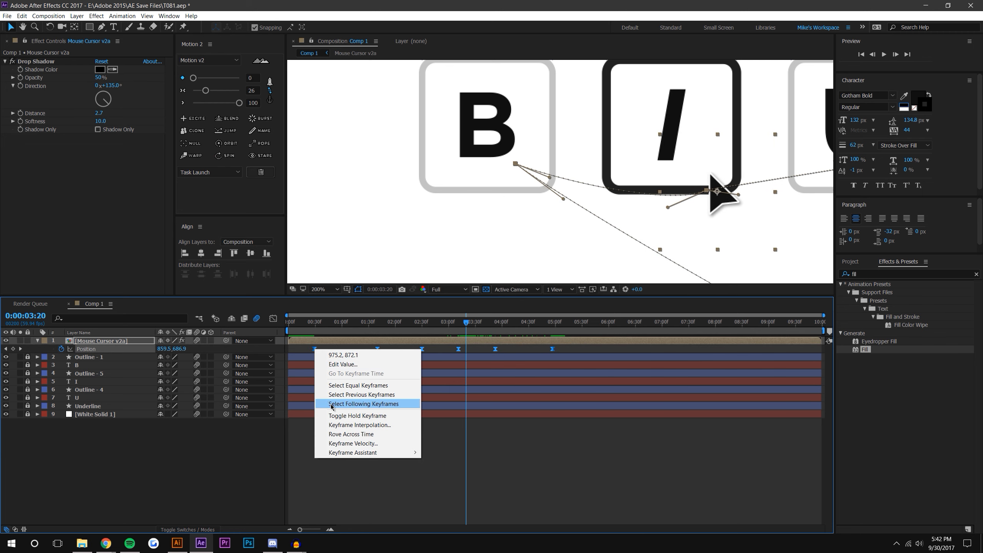
left_click(340, 424)
left_click(607, 273)
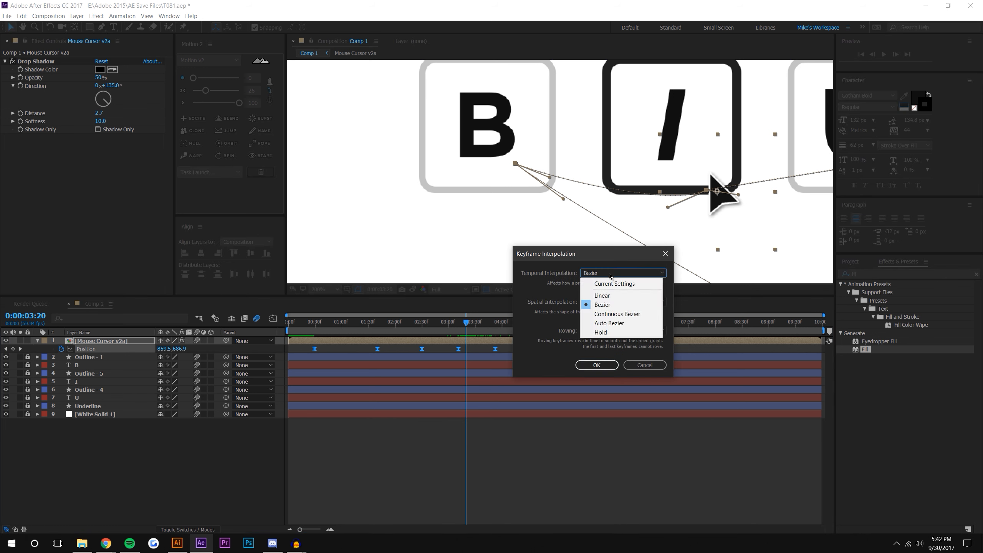
left_click(608, 293)
left_click(606, 305)
left_click(607, 322)
left_click(597, 365)
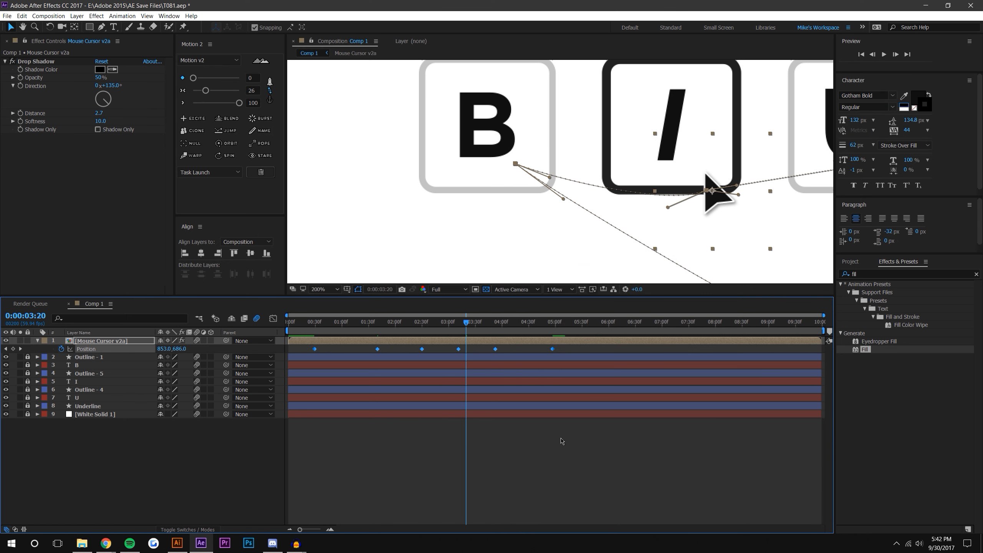
left_click(562, 442)
mouse_move(467, 325)
left_mouse_down()
mouse_move(478, 324)
mouse_move(468, 324)
left_mouse_up()
Undo the Linear temporal interpolation on the cursor's Position keyframes.
key("ctrl+z")
key("ctrl+z")
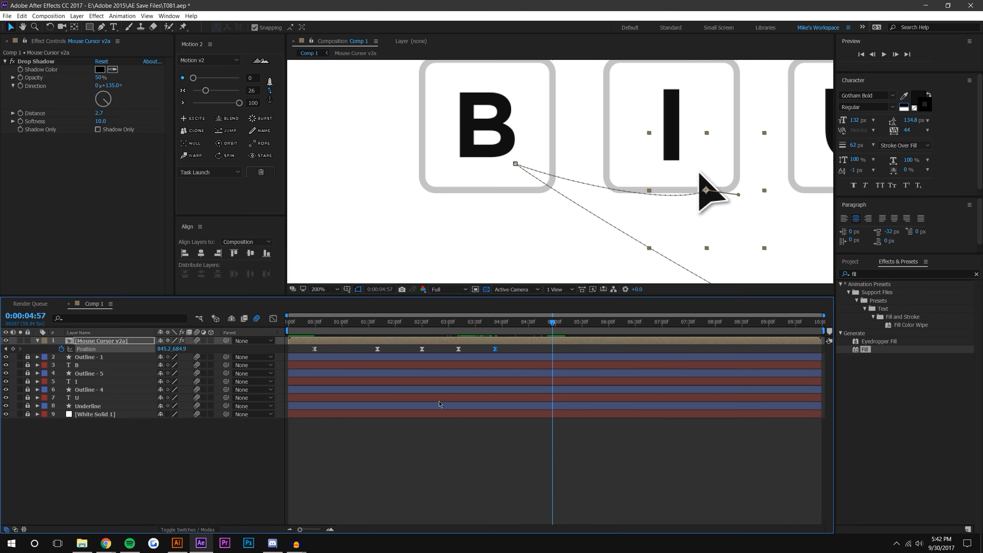
key("ctrl+z")
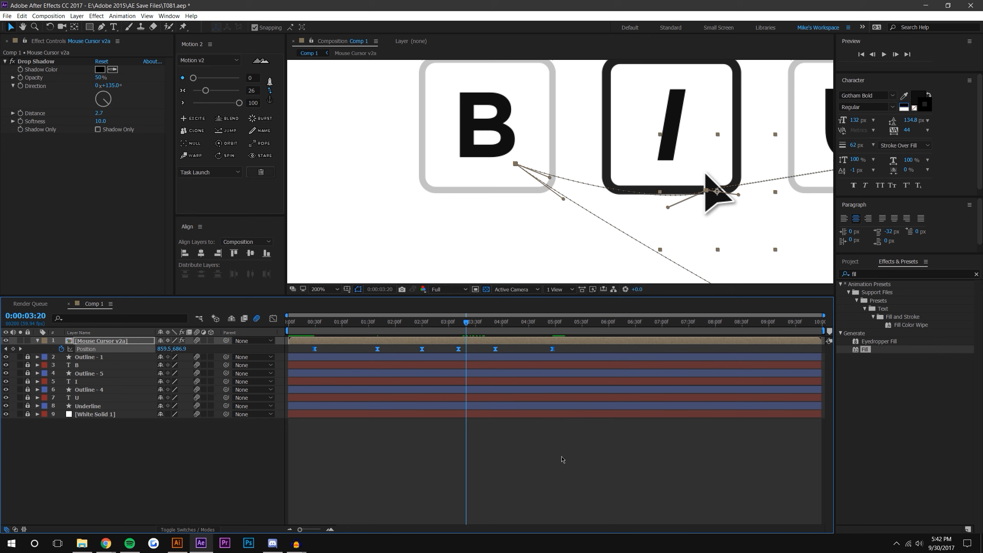
key("ctrl+z")
Duplicate the cursor's 0:00:03:53 Position keyframe one frame earlier, at 0:00:03:52.
left_click(330, 528)
left_click_drag(494, 323, 488, 325)
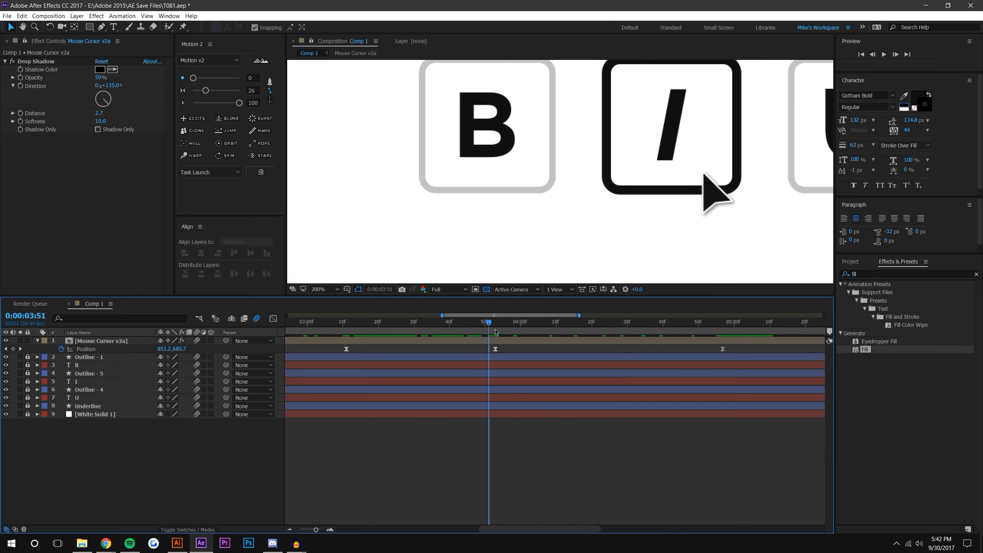
left_click(491, 324)
left_click(495, 349)
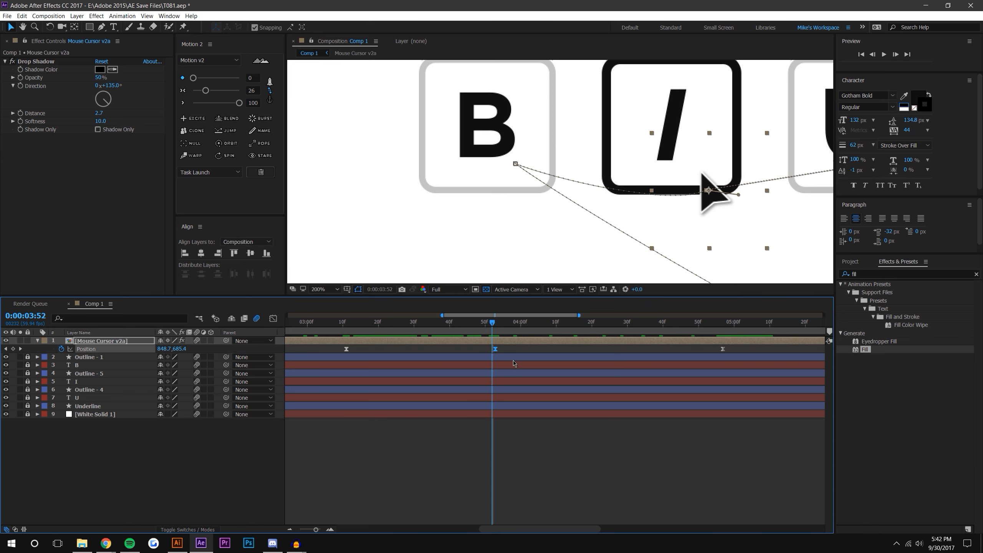
Turn the cursor's Position keyframe at 0:00:03:52 into a hold keyframe with Linear spatial interpolation.
right_click(493, 350)
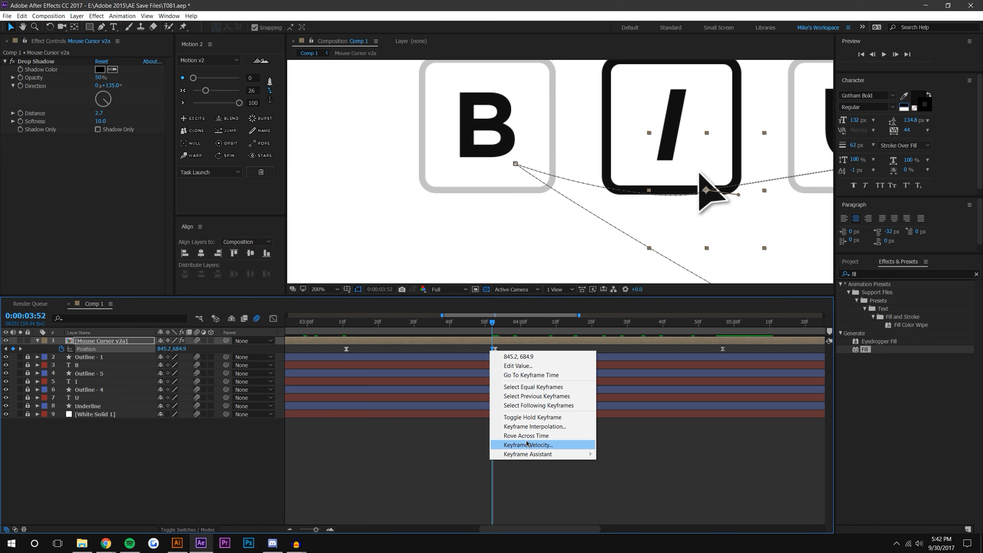
left_click(538, 445)
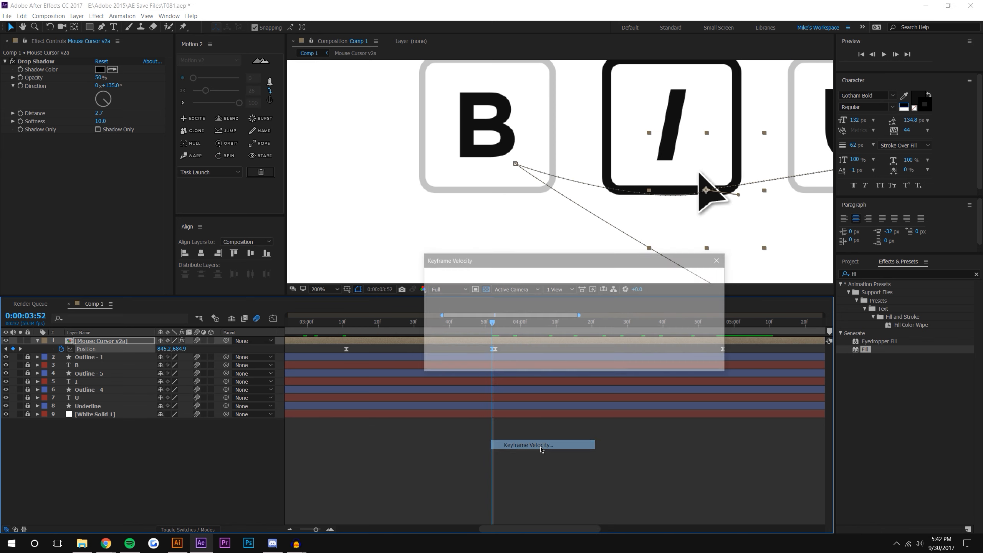
right_click(494, 349)
mouse_move(528, 454)
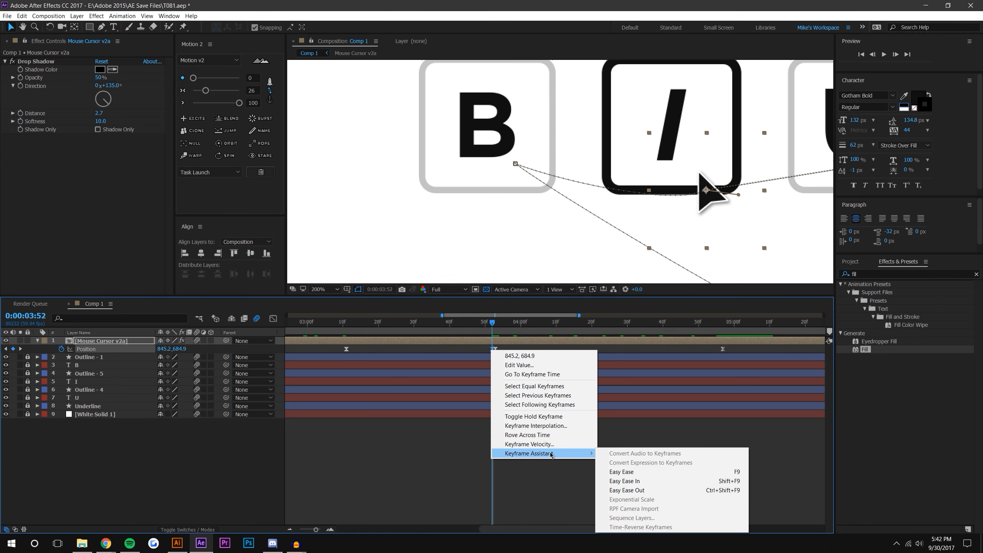
left_click(538, 416)
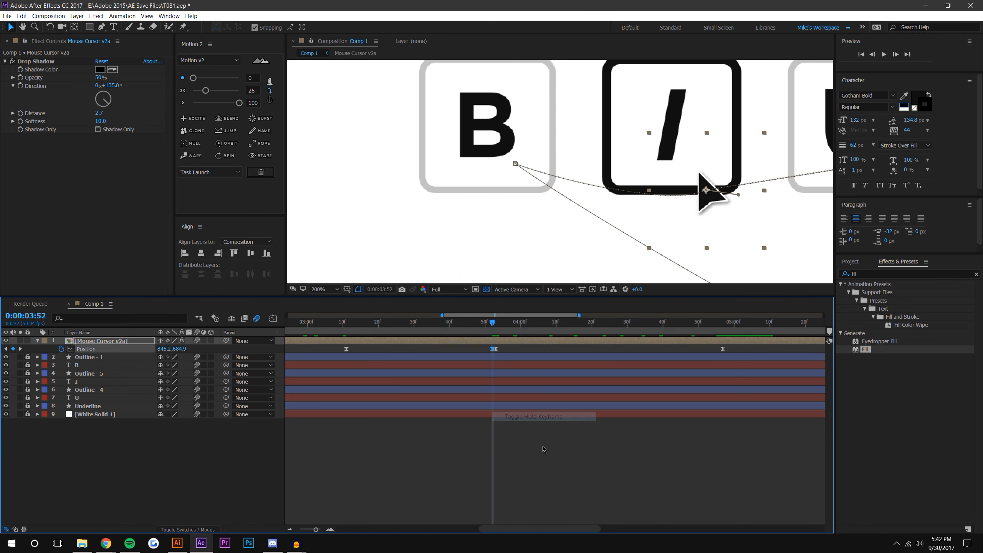
left_click_drag(492, 350, 417, 350)
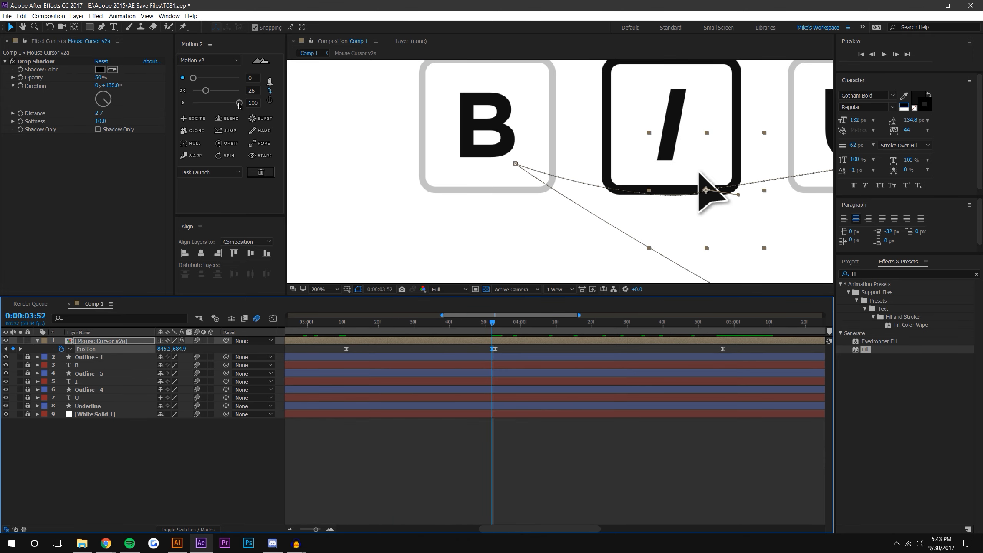
right_click(494, 349)
mouse_move(542, 452)
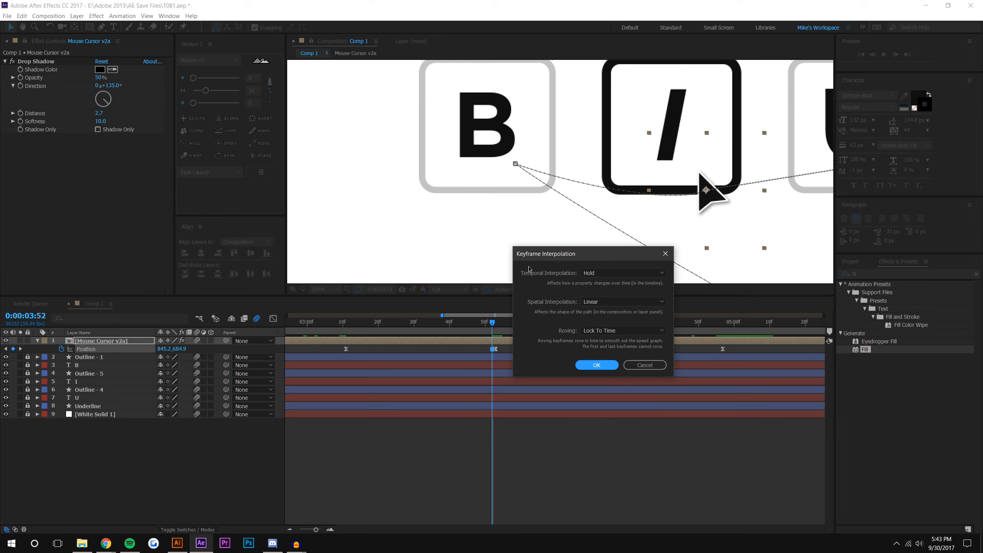
left_click(594, 364)
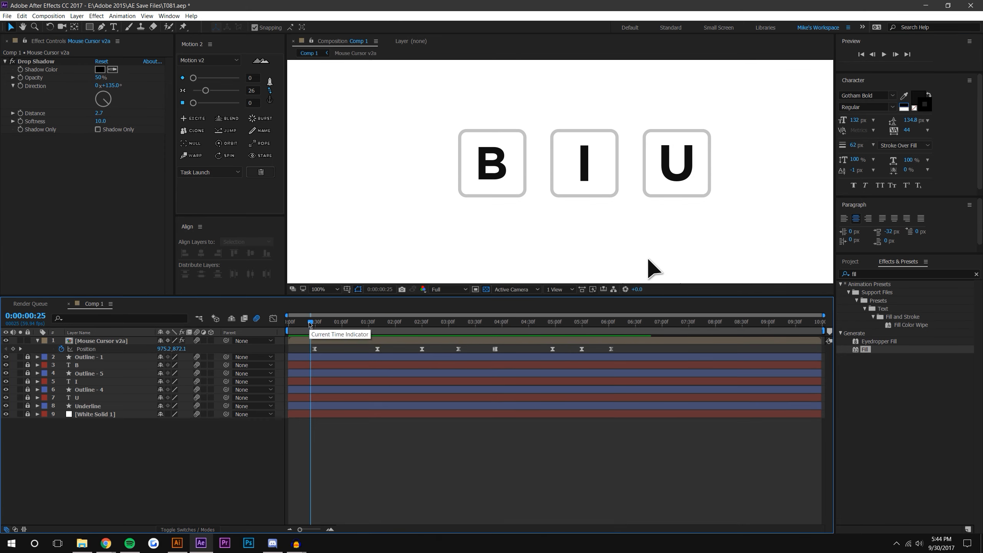
left_click(189, 105)
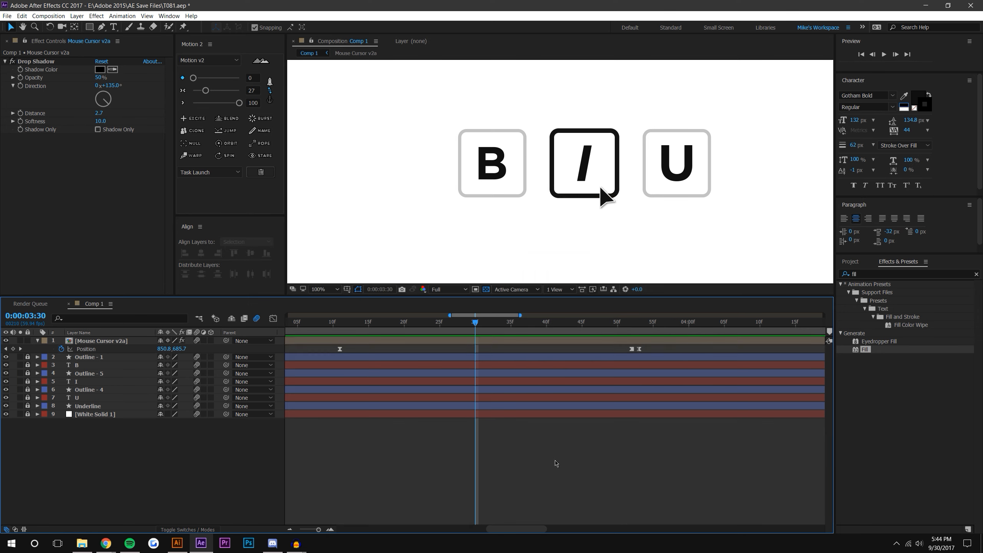
left_click(350, 322)
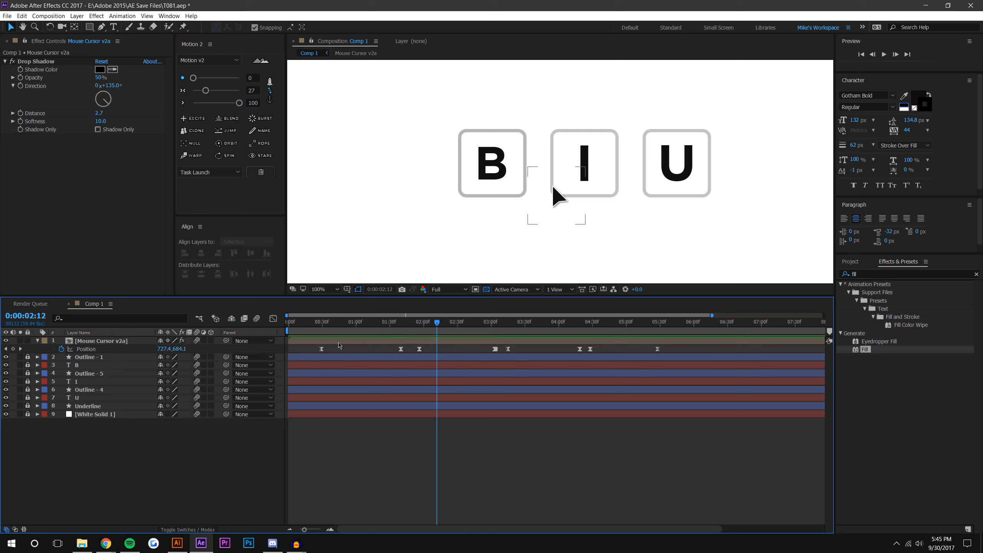
Set all of the Mouse Cursor v2a layer's Position keyframes to Linear temporal and Linear spatial interpolation.
left_click_drag(313, 351, 695, 365)
right_click(656, 350)
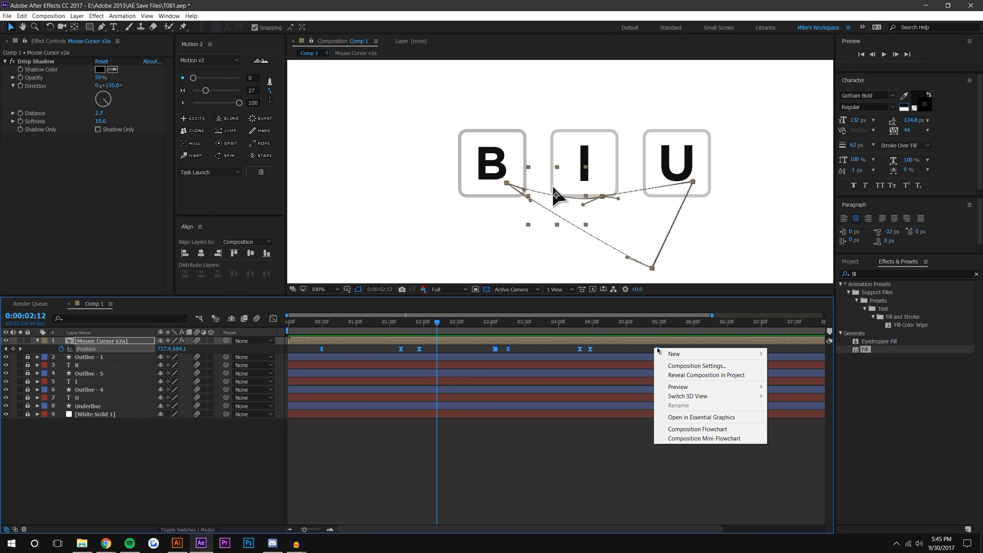
right_click(657, 348)
left_click(699, 423)
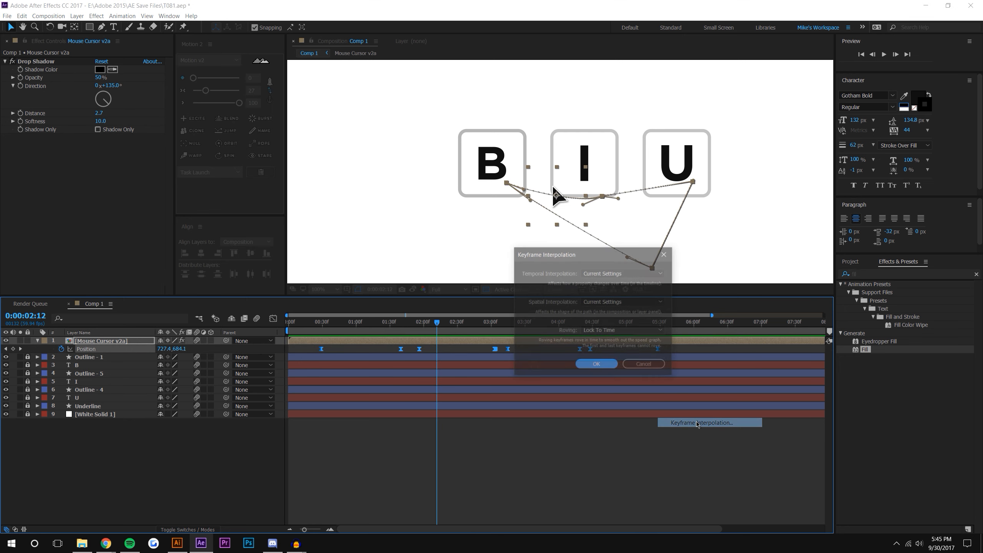
left_click(606, 303)
left_click(604, 324)
left_click(611, 274)
left_click(611, 296)
left_click(608, 331)
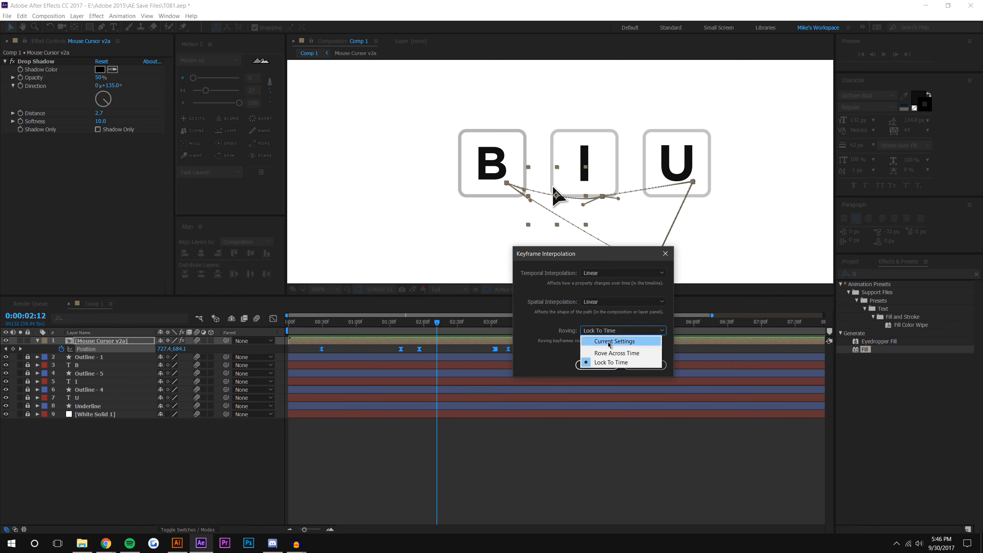
left_click(531, 353)
left_click(585, 364)
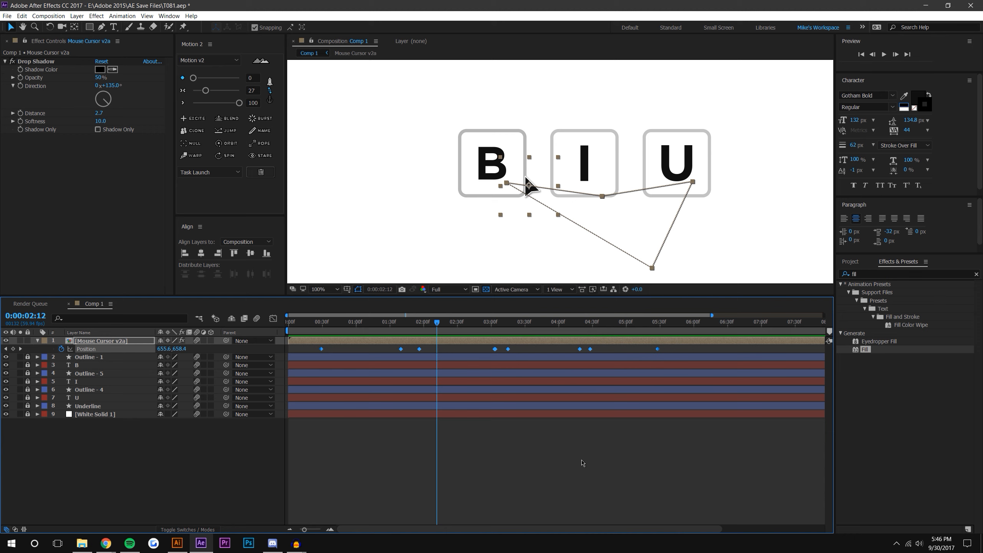
left_click(496, 351)
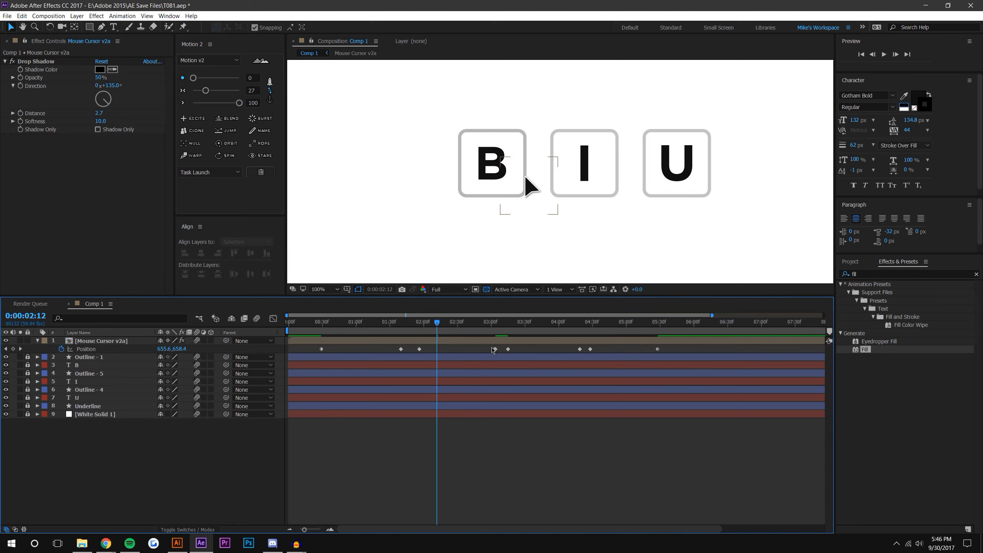
Undo the last edit to the cursor's Position keyframes and ease all of them with Motion v2 at 27 and 100.
left_click(495, 350)
key("ctrl+z")
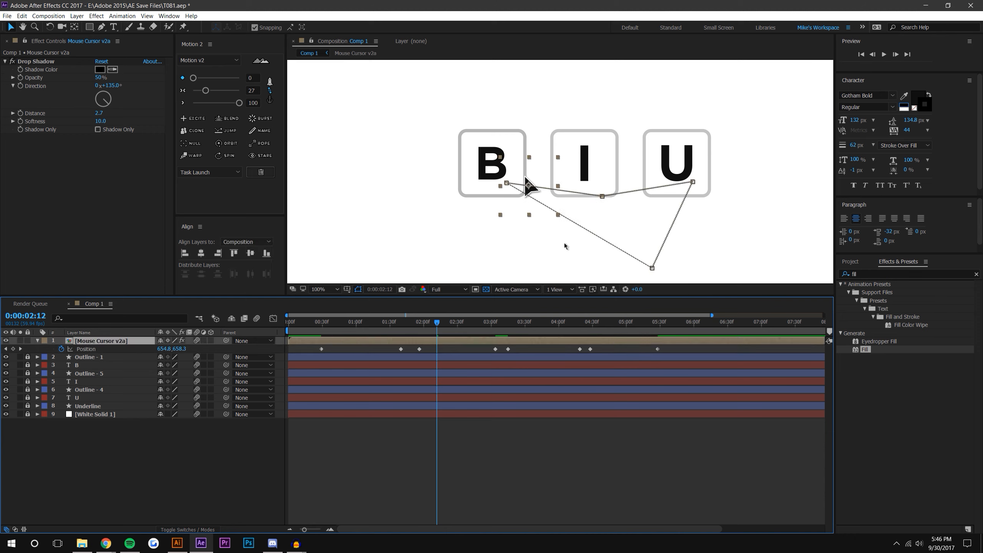
left_click_drag(302, 347, 669, 353)
left_click(205, 90)
left_click(239, 103)
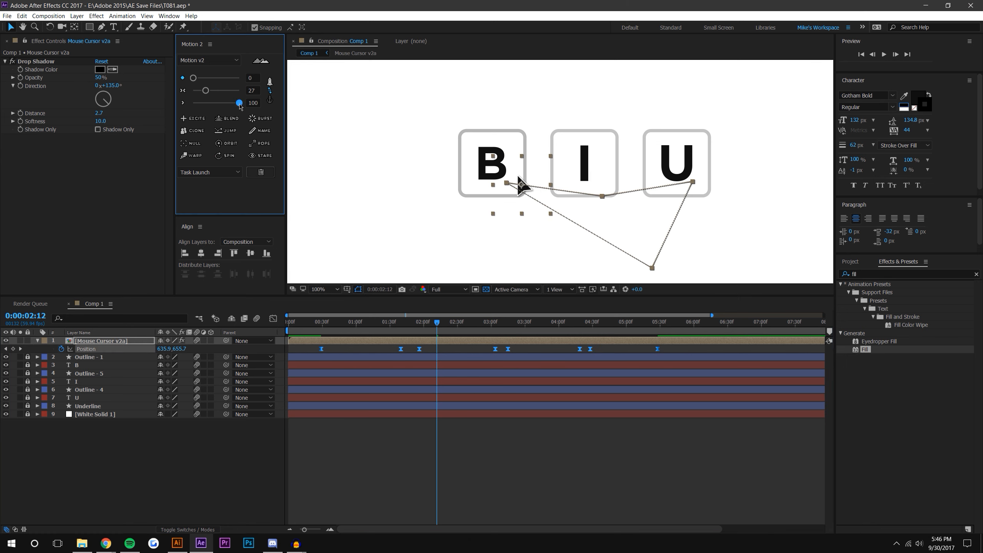
Preview the cursor animation, shift its last five Position keyframes about 11 frames later, and preview again.
left_click(469, 414)
left_click(309, 323)
left_click(886, 55)
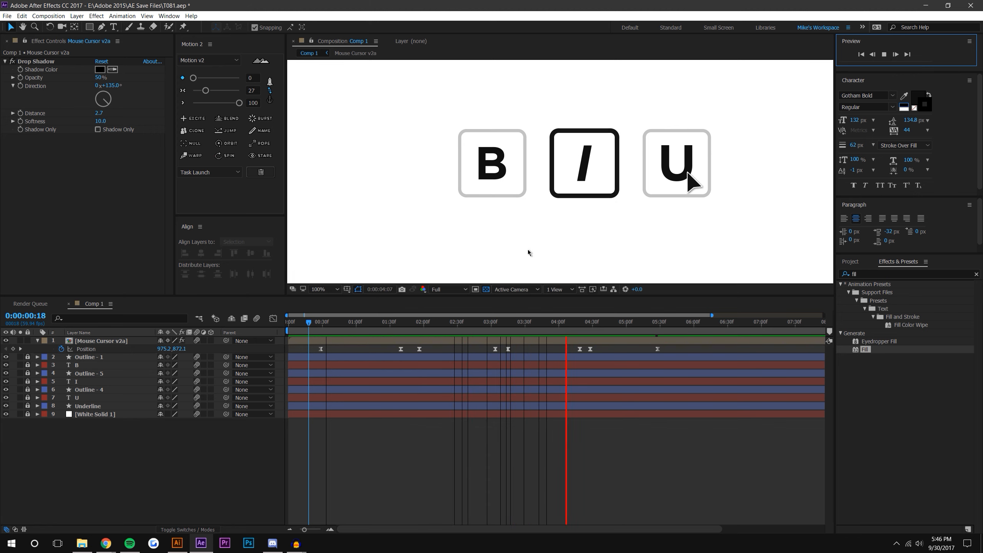
left_click_drag(411, 329, 670, 350)
left_click(673, 433)
left_click(308, 326)
left_click(884, 55)
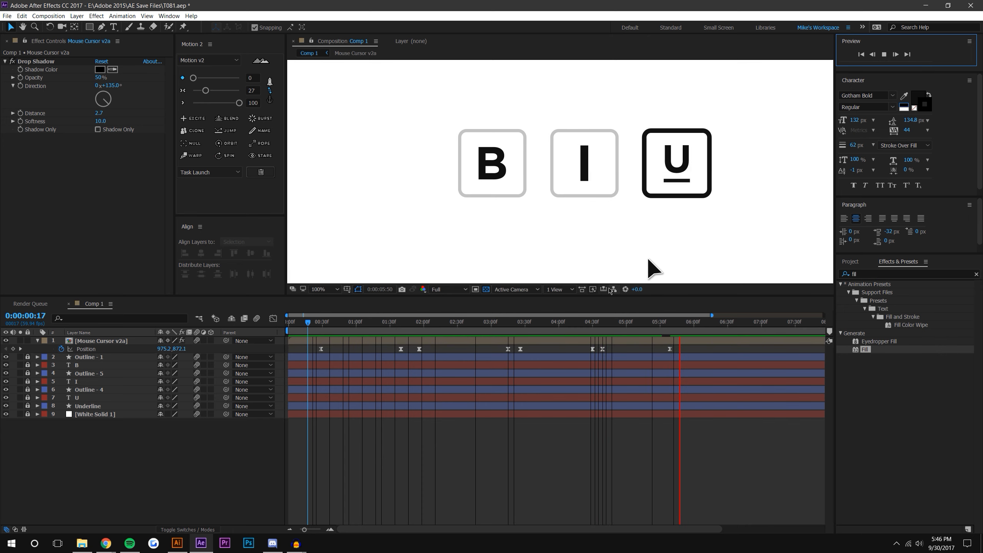
left_click(350, 322)
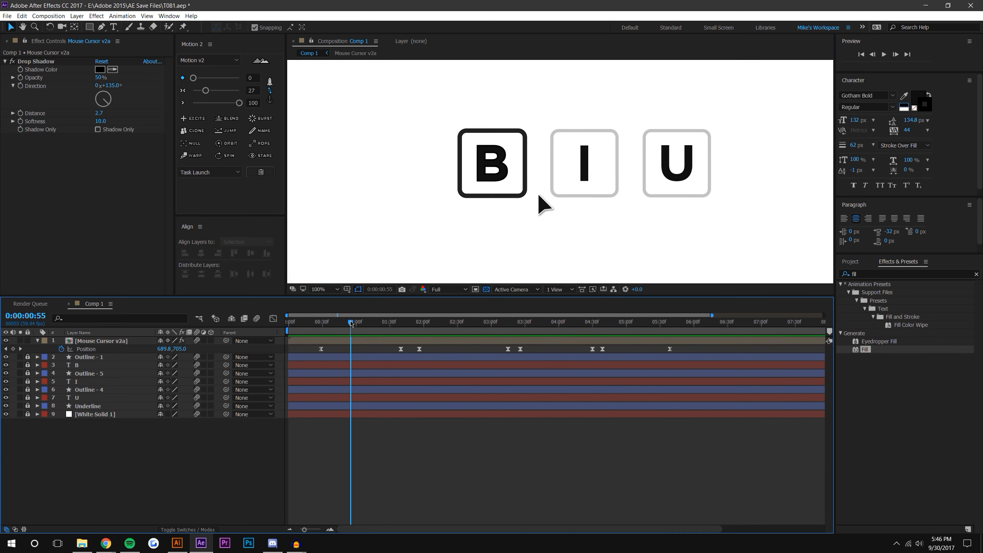
Unlock all layers, reveal the keyframed properties of every animated layer, and enlarge the timeline area to fit them.
left_click_drag(89, 446, 71, 344)
left_click_drag(127, 444, 120, 339)
key("u")
key("u")
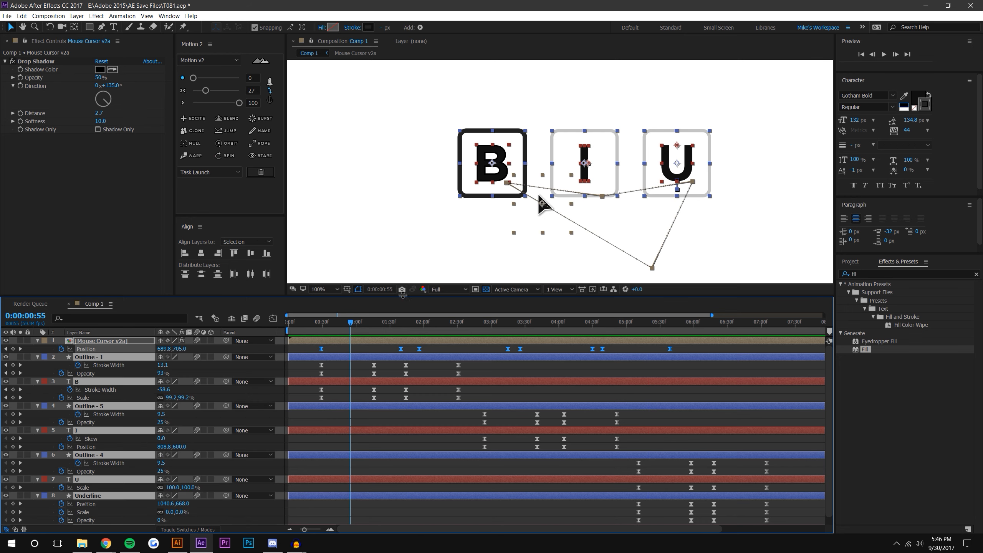
left_click_drag(403, 296, 400, 213)
left_click(434, 505)
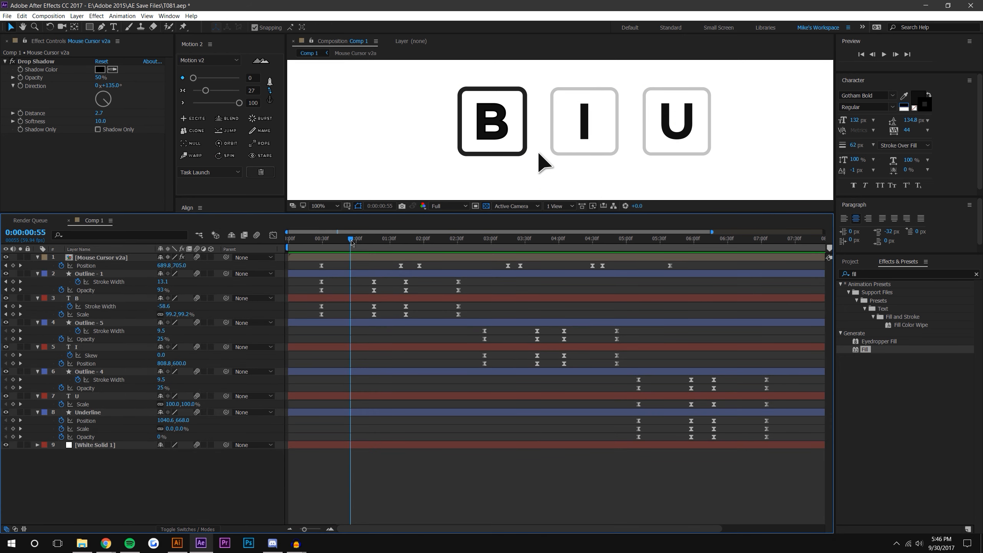
Compress all button-layer keyframes proportionally in time so the last ones fall at about 0:00:03:32.
left_click_drag(314, 284, 362, 323)
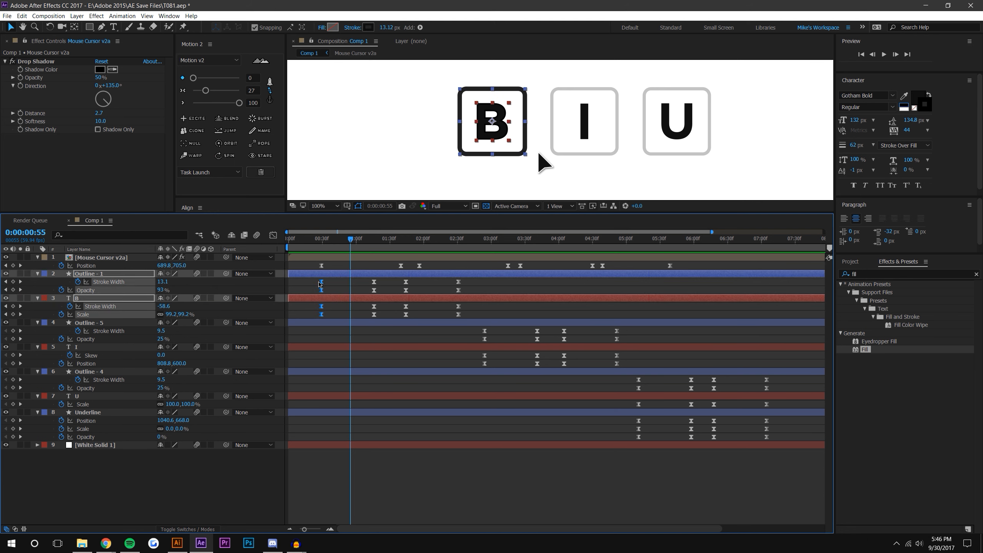
left_click_drag(313, 281, 771, 470)
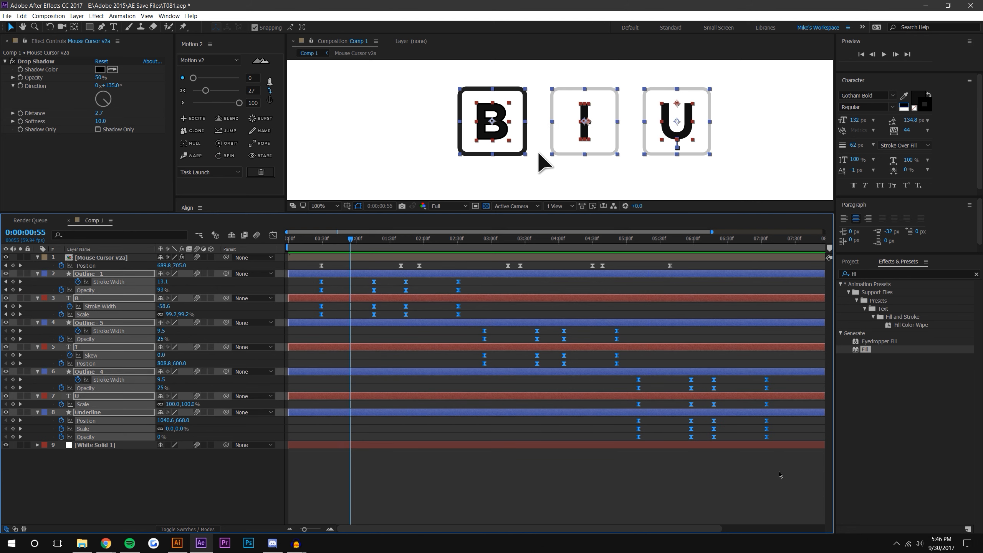
left_click_drag(767, 384, 528, 387)
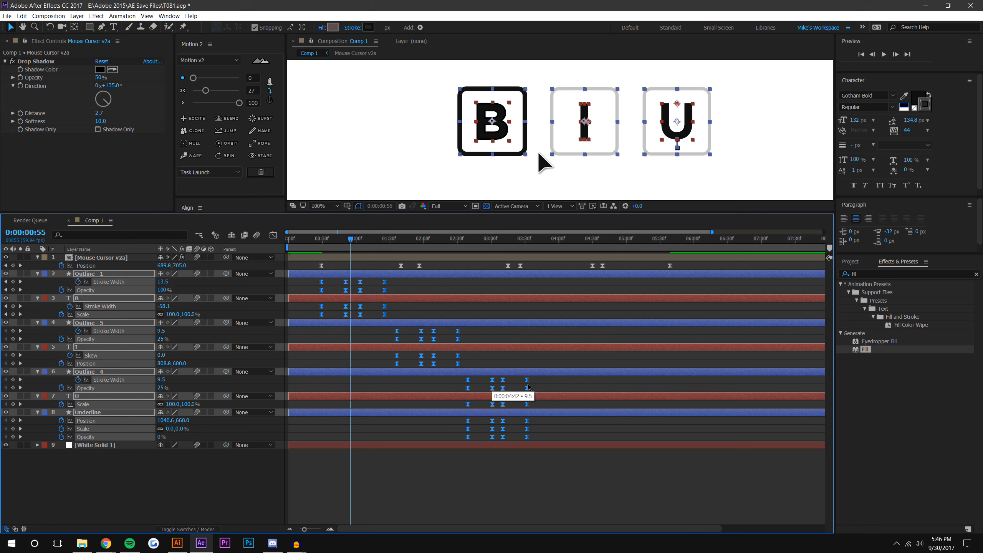
left_click(350, 299)
Shift all keyframes of the Outline - 1 and B layers later so they start at about 0:00:01:06.
left_click_drag(311, 280, 409, 324)
left_click_drag(362, 282, 413, 285)
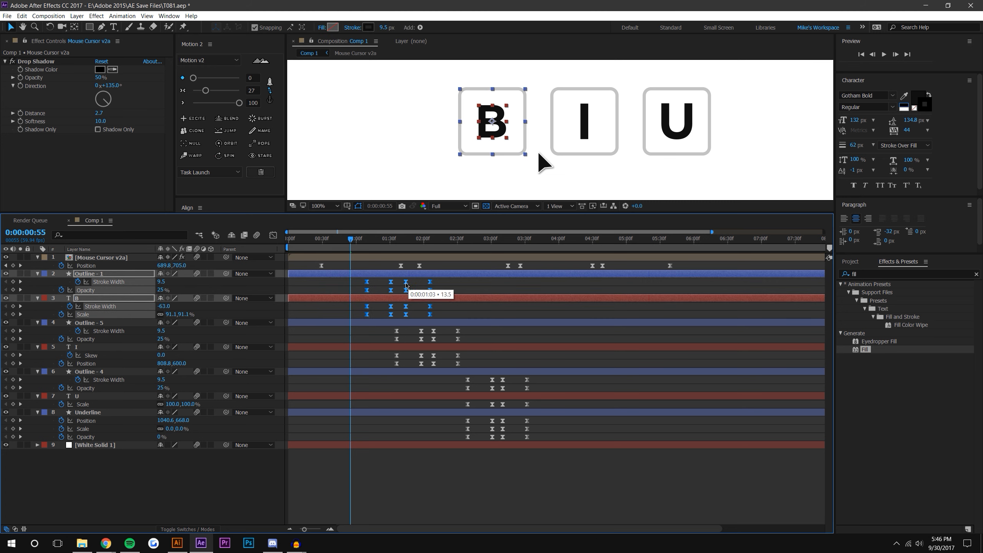
left_click(423, 431)
Move the last two keyframe columns of the Outline - 1 and B layers so the switch-off animation starts at 0:00:02:08.
left_click_drag(353, 238, 436, 228)
left_click(450, 288)
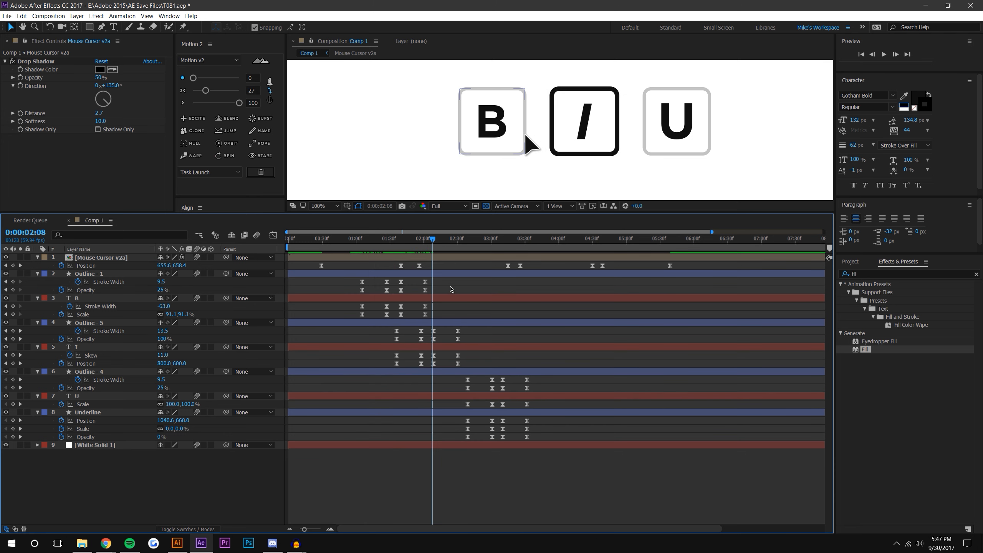
left_click_drag(398, 280, 430, 317)
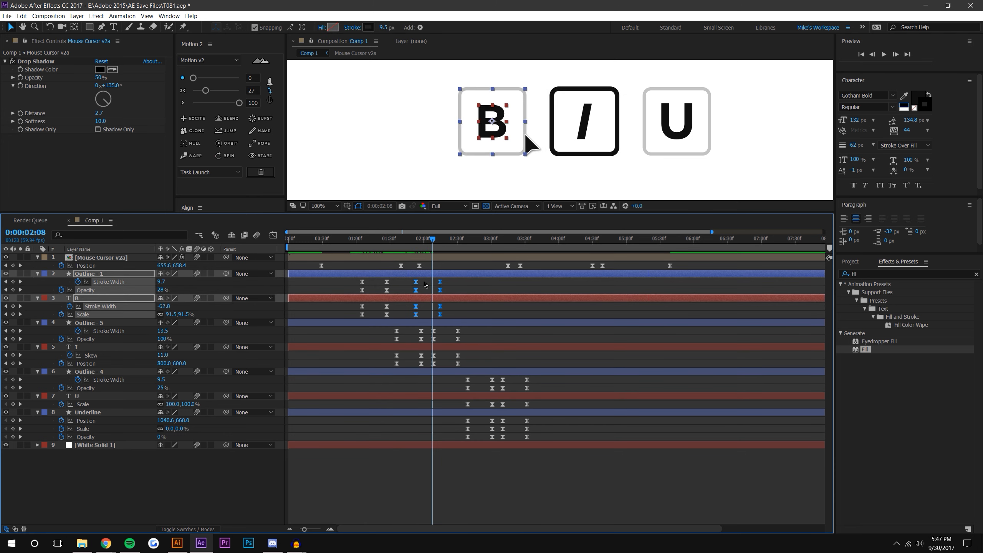
left_click_drag(416, 282, 433, 285)
left_click(455, 262)
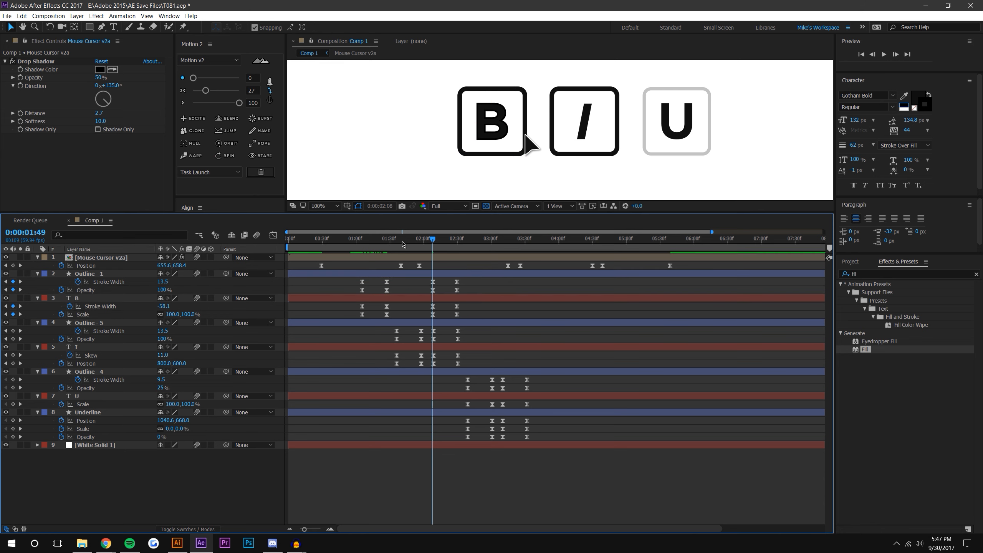
Move the first two keyframe columns of the Outline - 1 and B layers so the switch-on animation starts at 0:00:01:04.
left_click_drag(402, 243, 361, 239)
left_click_drag(354, 277, 390, 316)
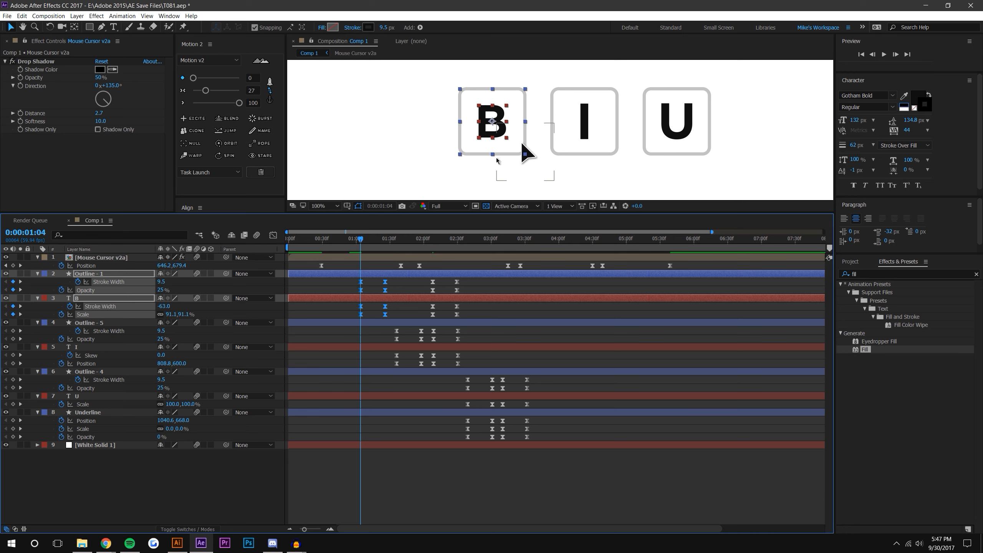
left_click(489, 284)
Shift all keyframes of the Outline - 5 and I layers later so they start at about 0:00:02:15.
scroll(384, 234, "right", 8)
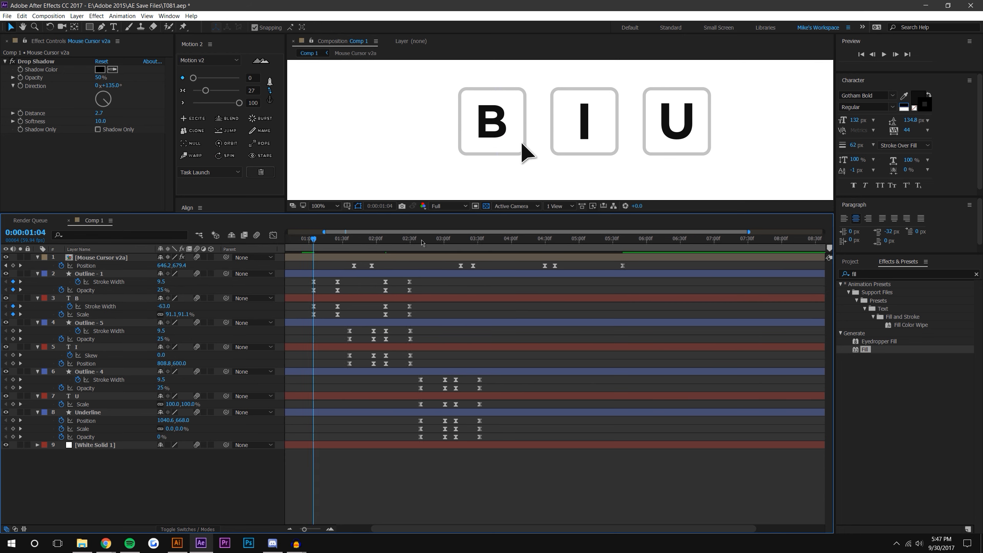
scroll(376, 240, "left", 8)
left_click_drag(377, 243, 440, 244)
left_click_drag(388, 332, 486, 374)
left_click_drag(398, 332, 441, 331)
Move the last two keyframe columns of the Outline - 5 and I layers to start at about 0:00:03:35.
left_click_drag(440, 241, 530, 242)
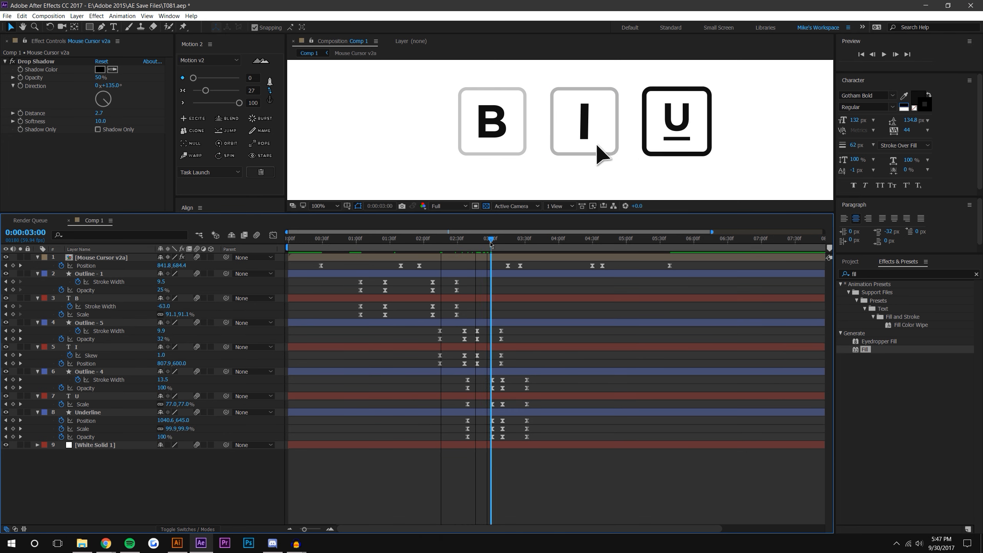
left_click_drag(513, 328, 473, 367)
left_click_drag(478, 339, 530, 339)
Retime the Outline - 4, U and Underline keyframes to switch on from about 0:00:03:42 and off from about 0:00:04:48.
left_click_drag(531, 240, 538, 242)
left_click_drag(459, 376, 537, 388)
left_click_drag(538, 240, 617, 242)
left_click_drag(573, 388, 612, 388)
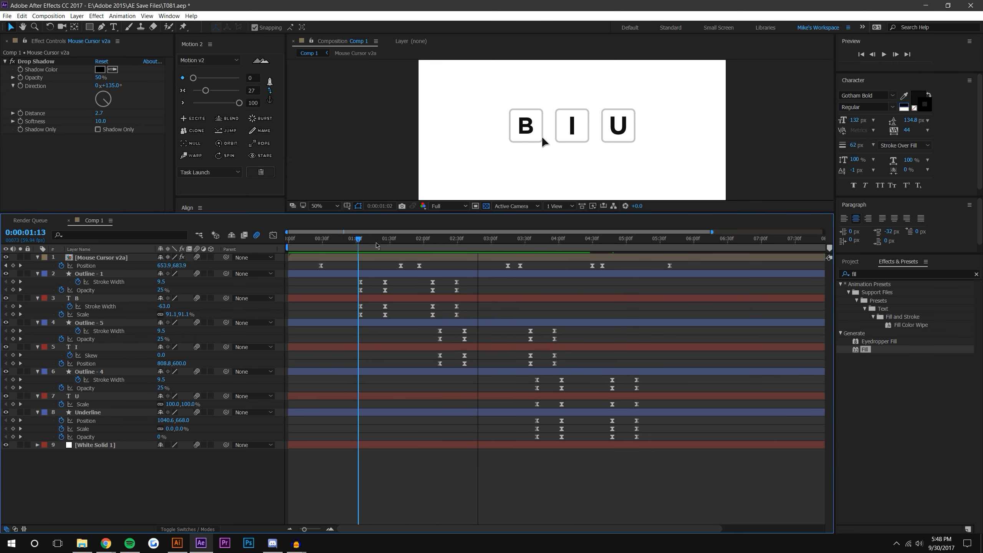
Shift the I button's switch-off keyframes and all following U and cursor keyframes about 3 frames earlier, and preview the animation.
left_click_drag(358, 238, 527, 238)
left_click_drag(530, 331, 527, 331)
left_click(547, 286)
key("Home")
key("space")
left_click_drag(432, 240, 664, 235)
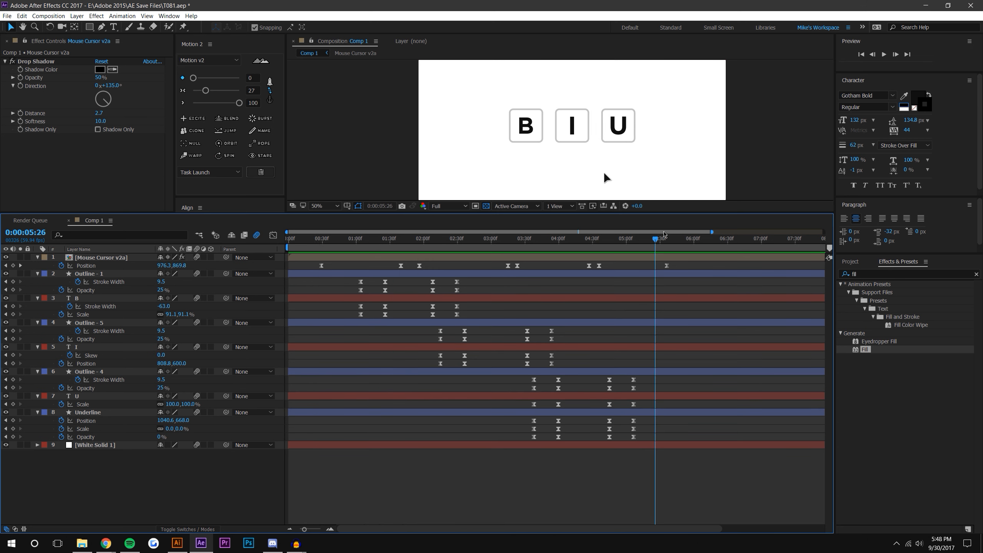